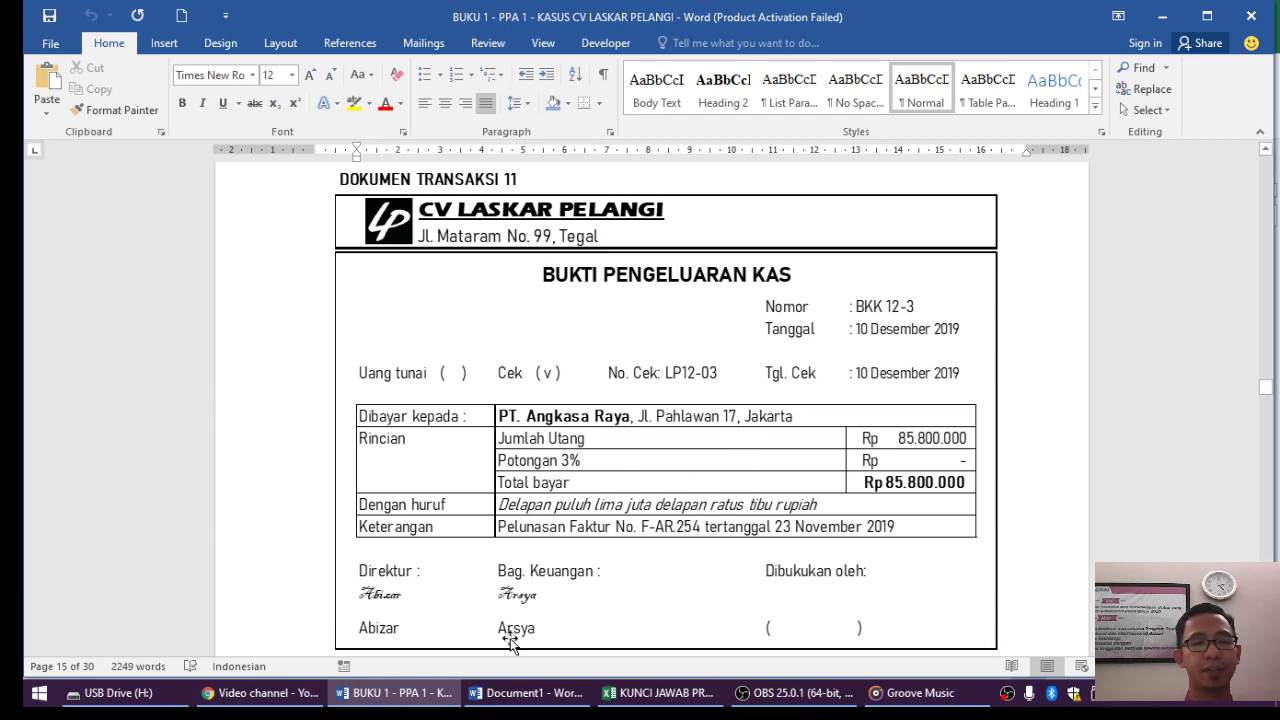
Check the PT Angkasa Raya entry in the Excel Cash Payment Journal, and view the Dokumen Transaksi 12 invoice in the BUKU 1 Word document.
click(662, 693)
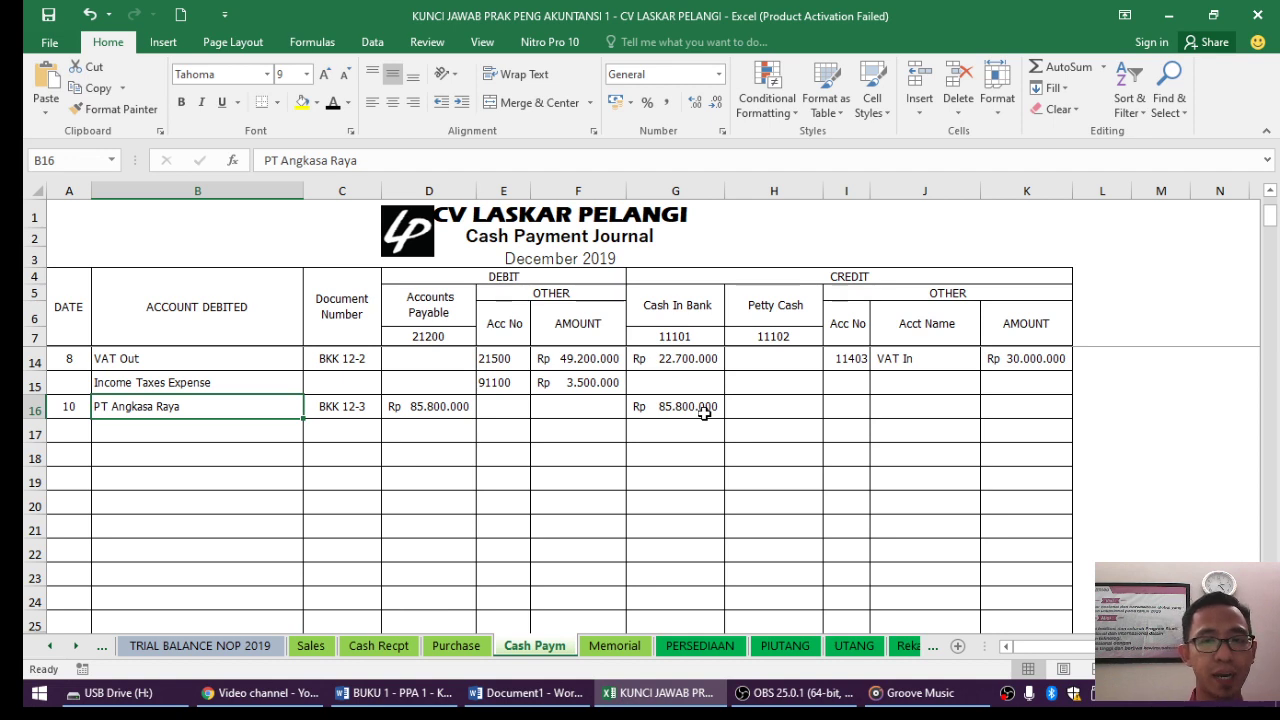
click(398, 705)
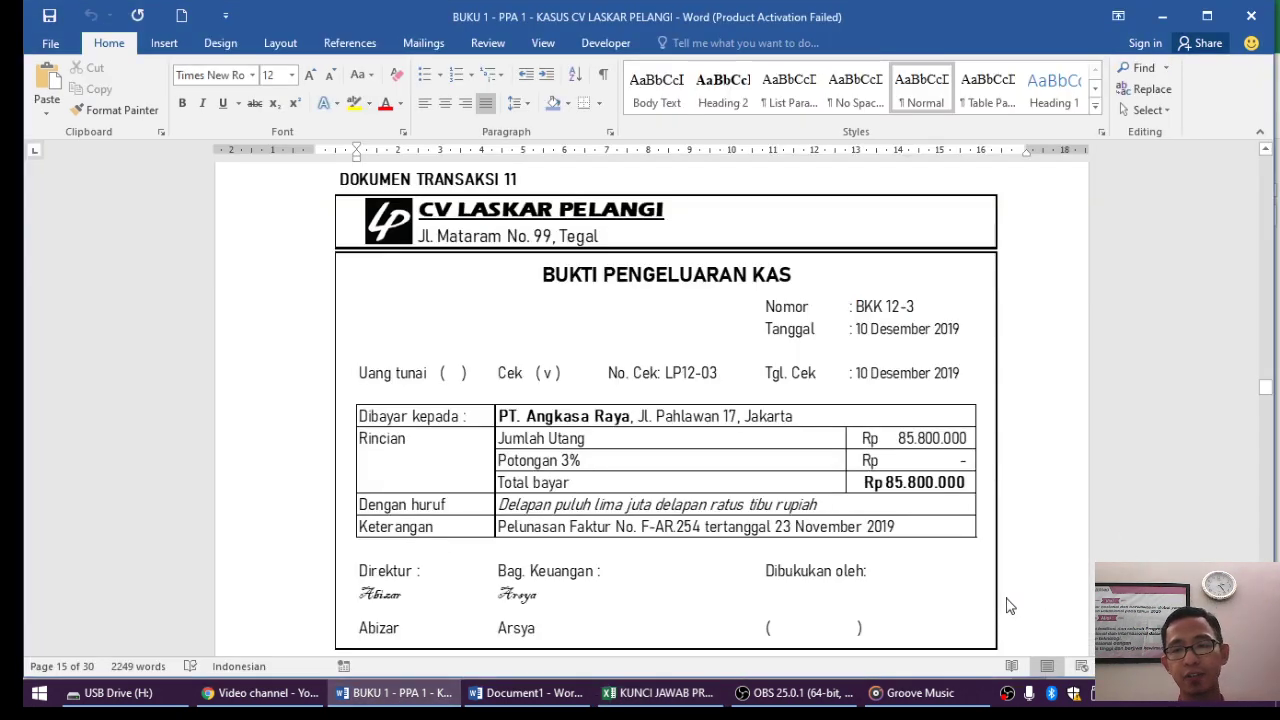
scroll(1020, 611, down, 3)
key(Up)
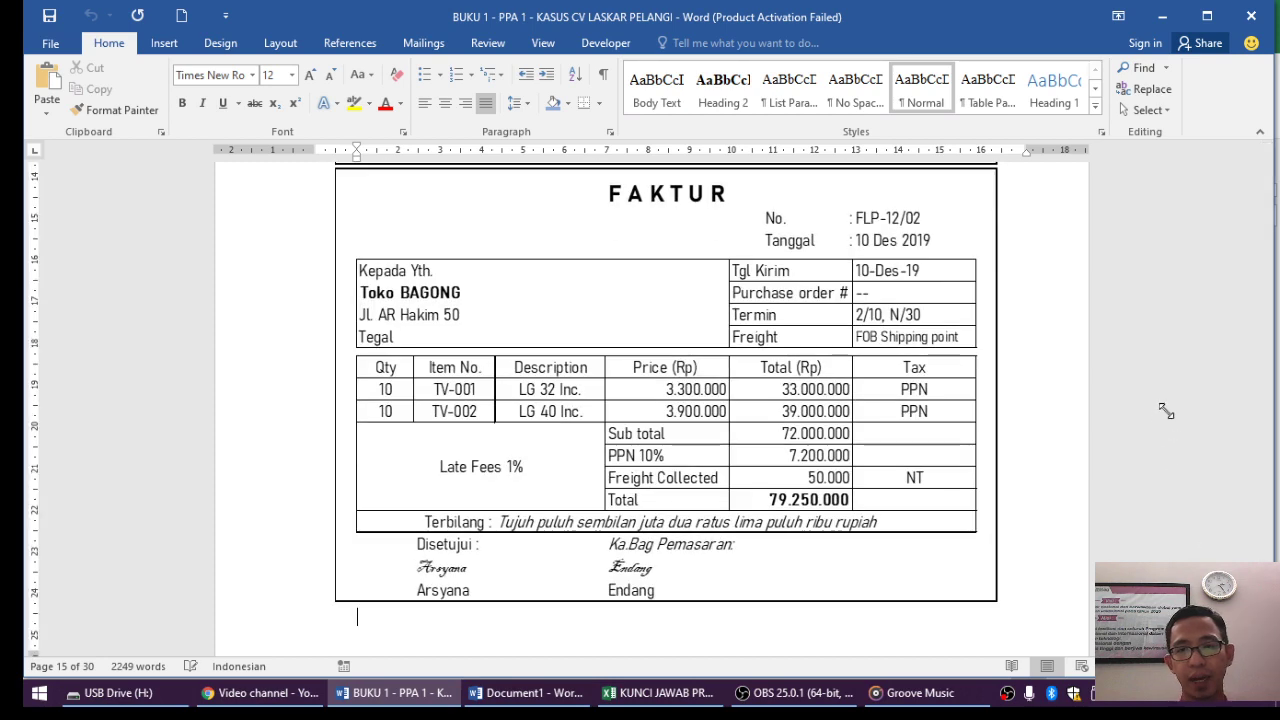
click(1266, 149)
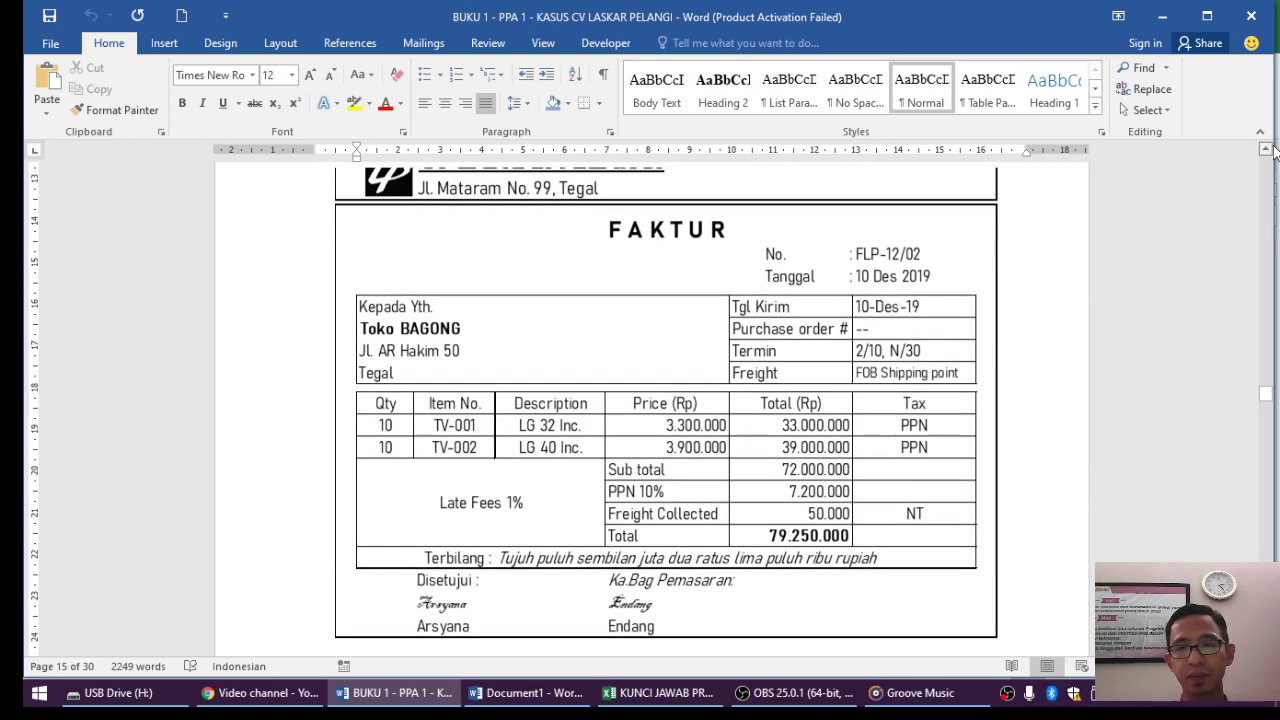
click(1266, 149)
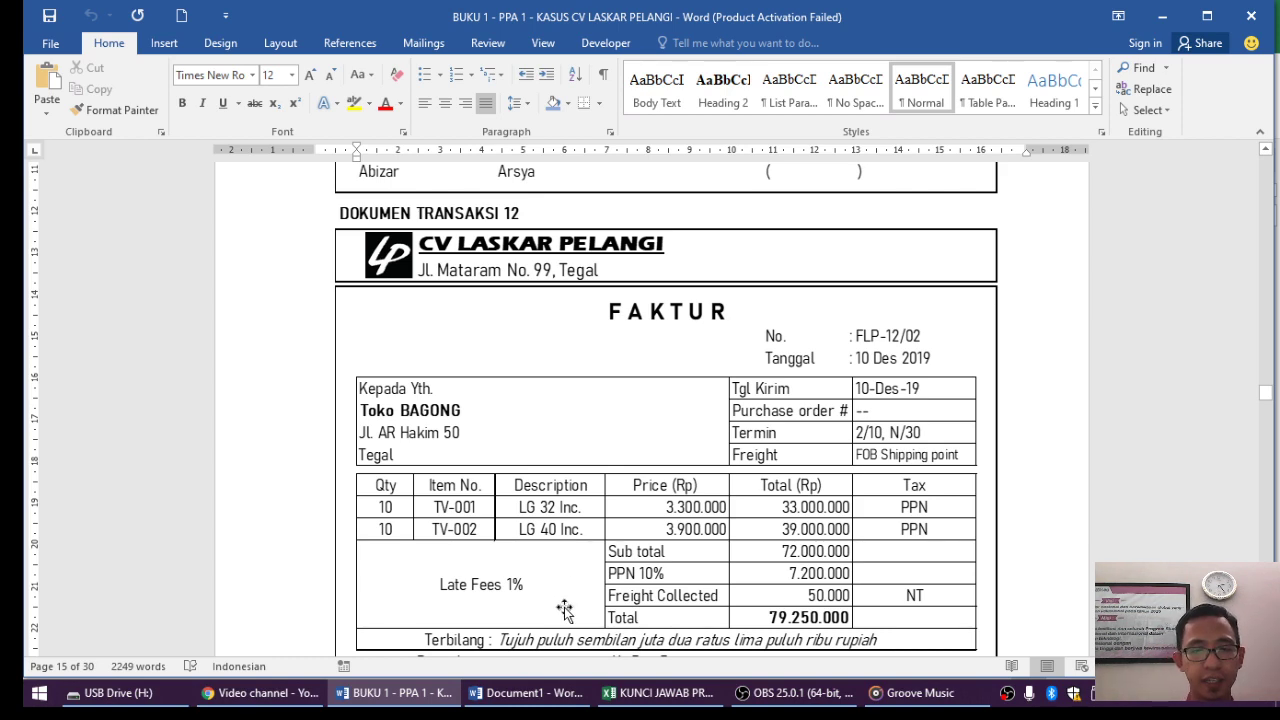
In the Excel workbook's Sales journal, reveal row 10's date 10, document number and customer Toko BAGONG by applying black font colour.
click(698, 710)
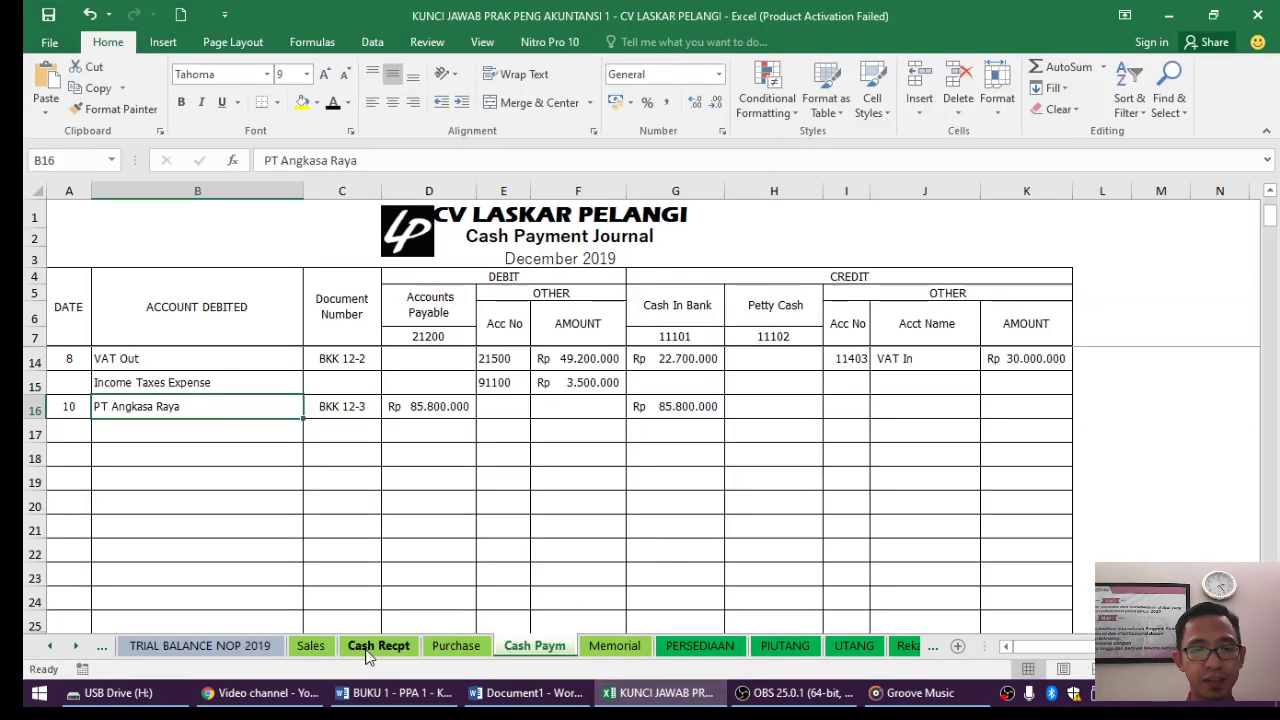
click(310, 647)
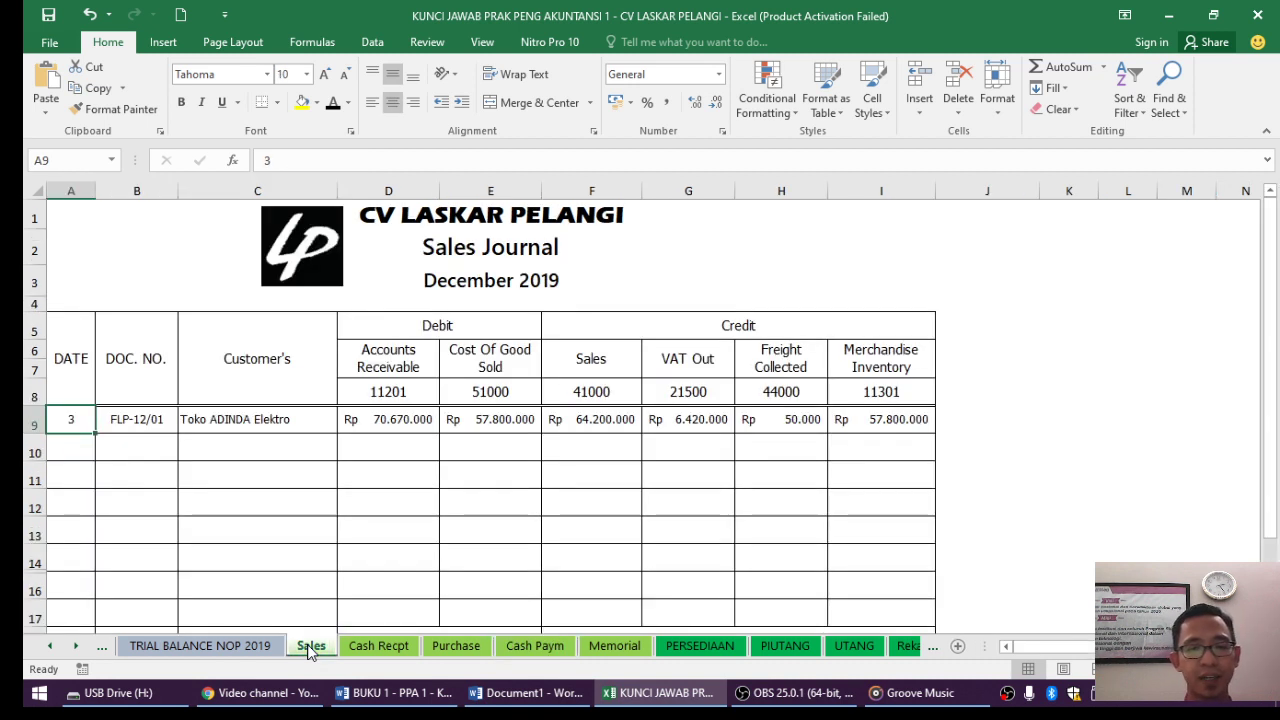
click(90, 452)
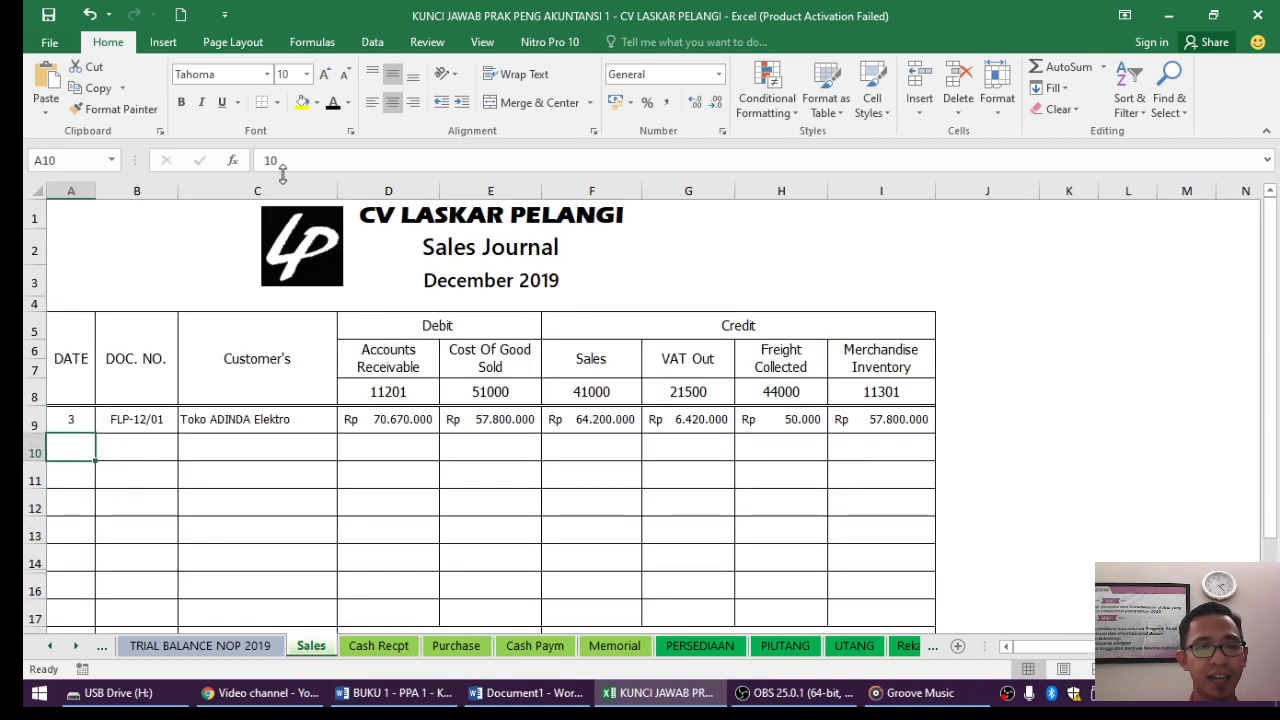
click(335, 106)
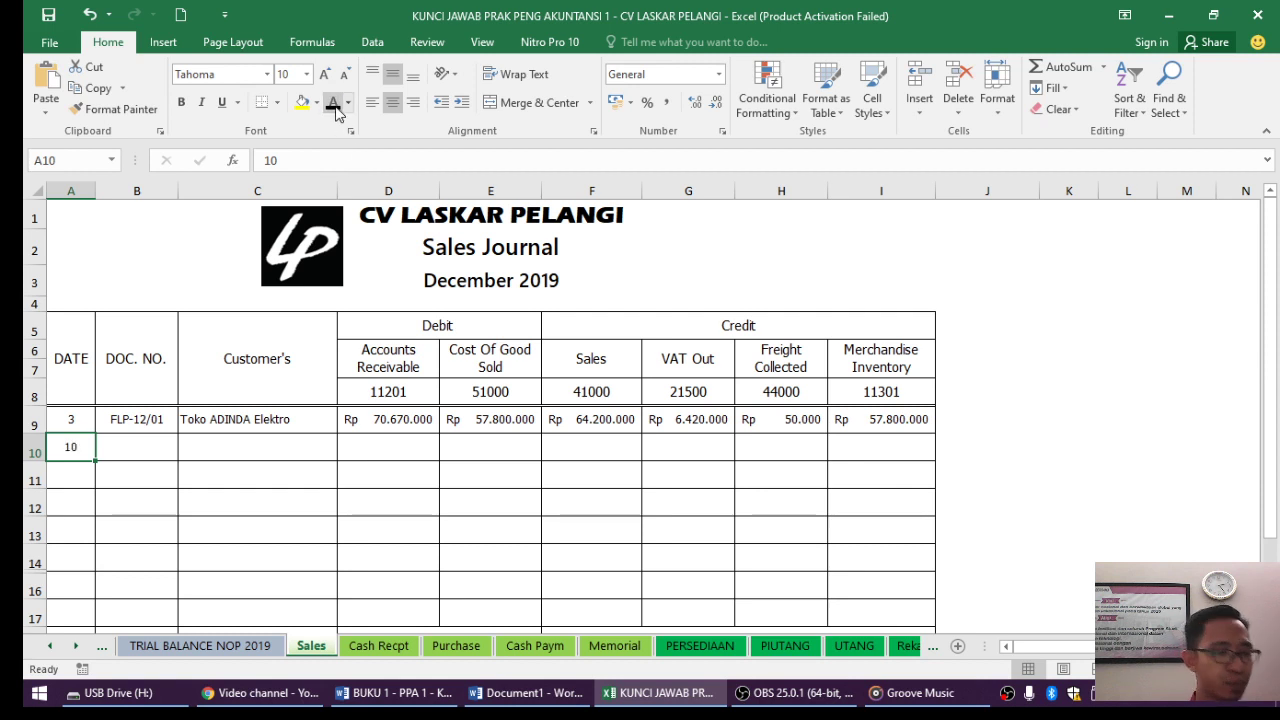
click(142, 442)
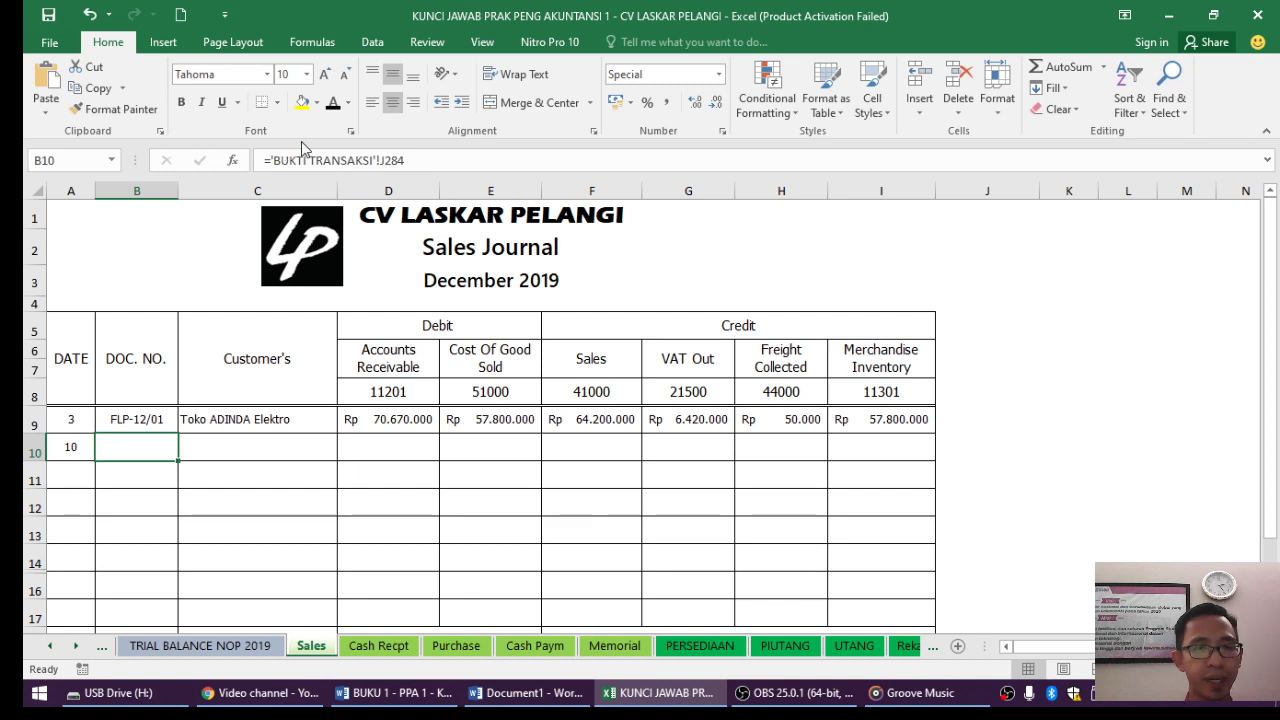
click(333, 106)
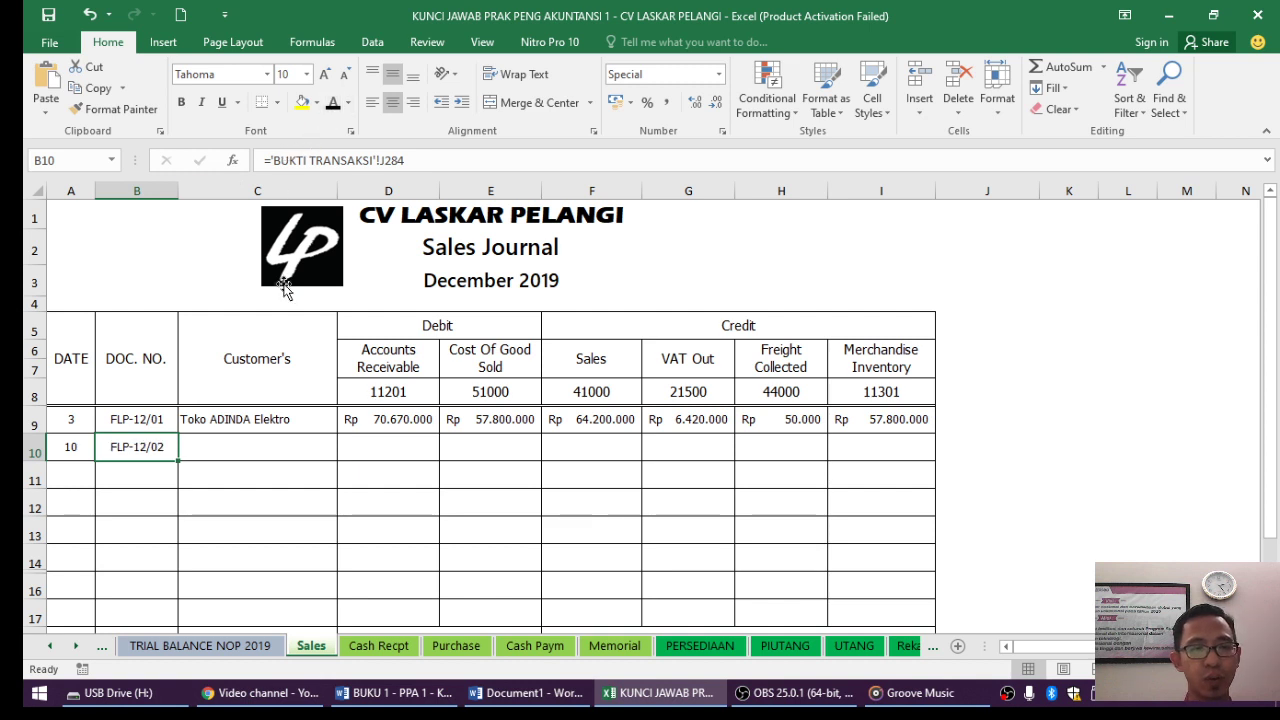
click(313, 440)
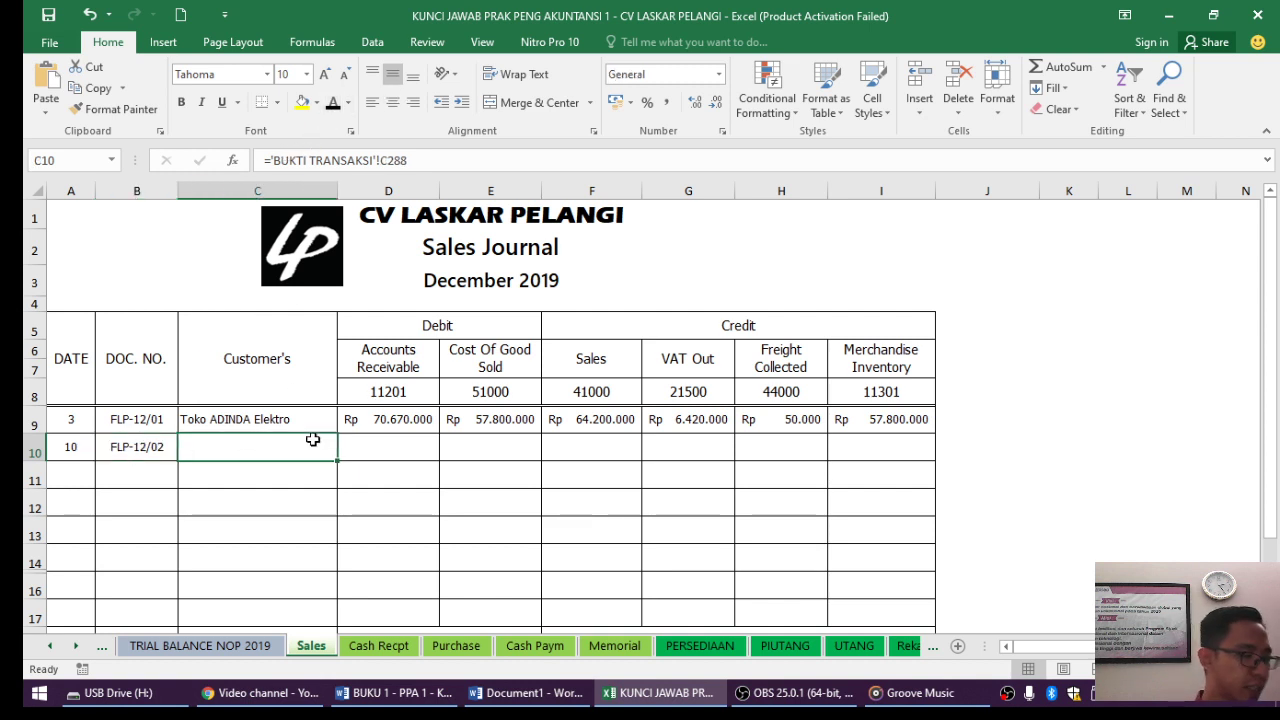
click(333, 104)
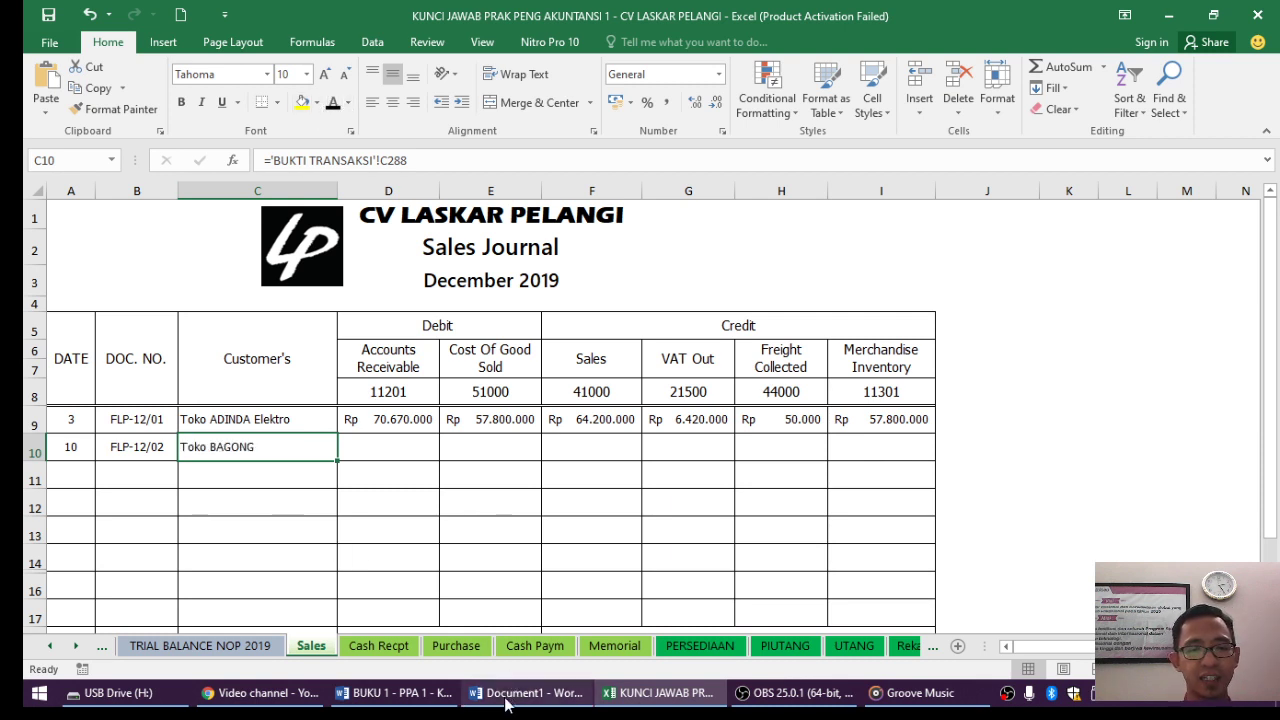
Check the invoice total, reveal the 79.250.000 Accounts Receivable debit in D10 in black font, and consult Document1's debit/credit table.
click(405, 700)
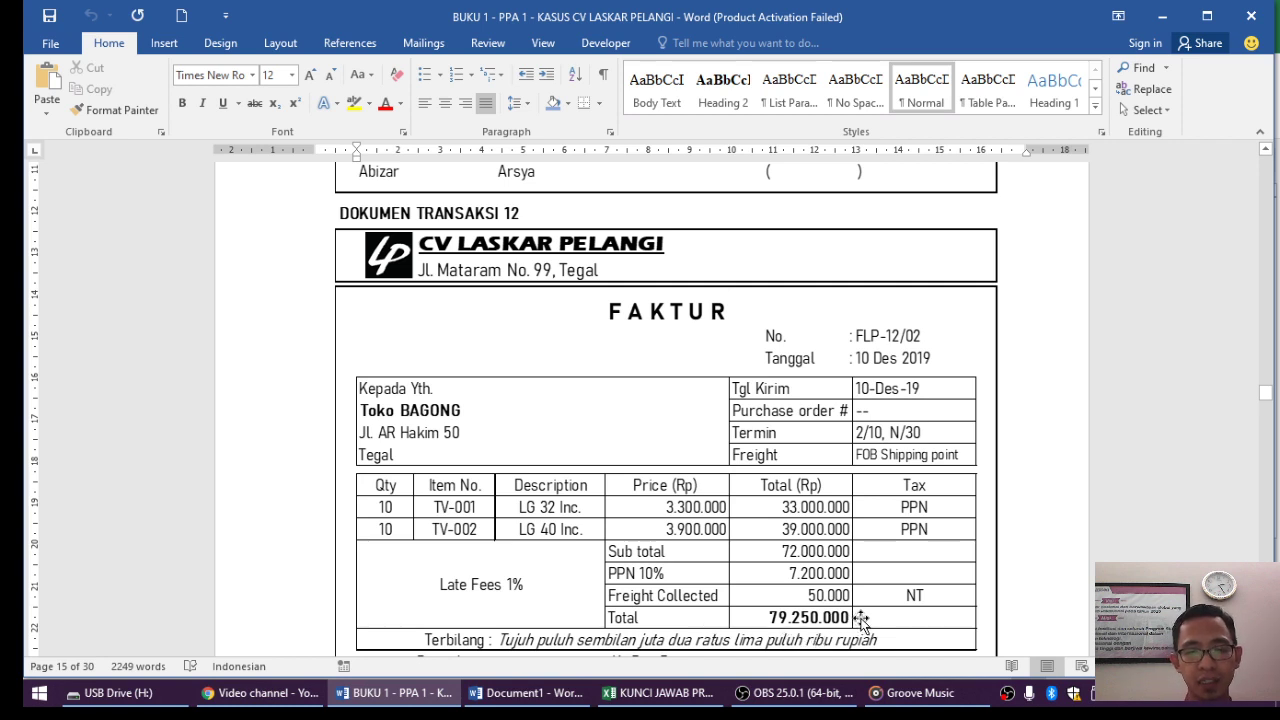
click(624, 694)
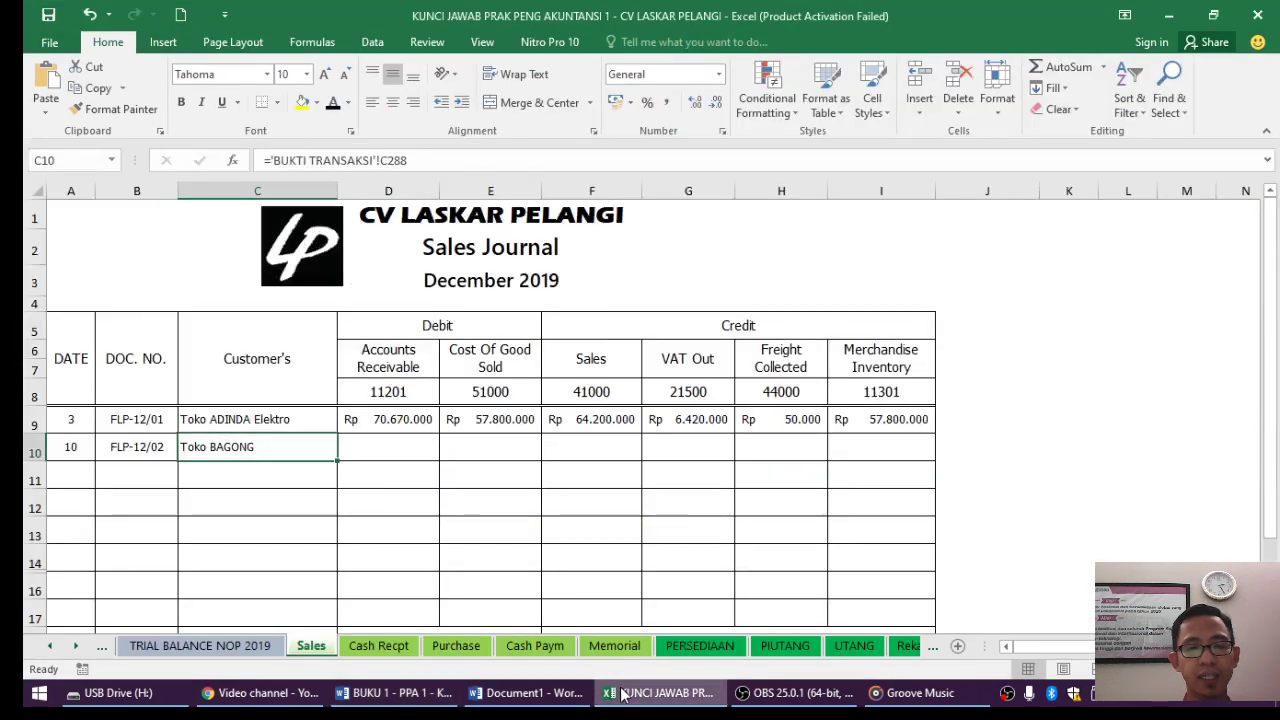
click(386, 451)
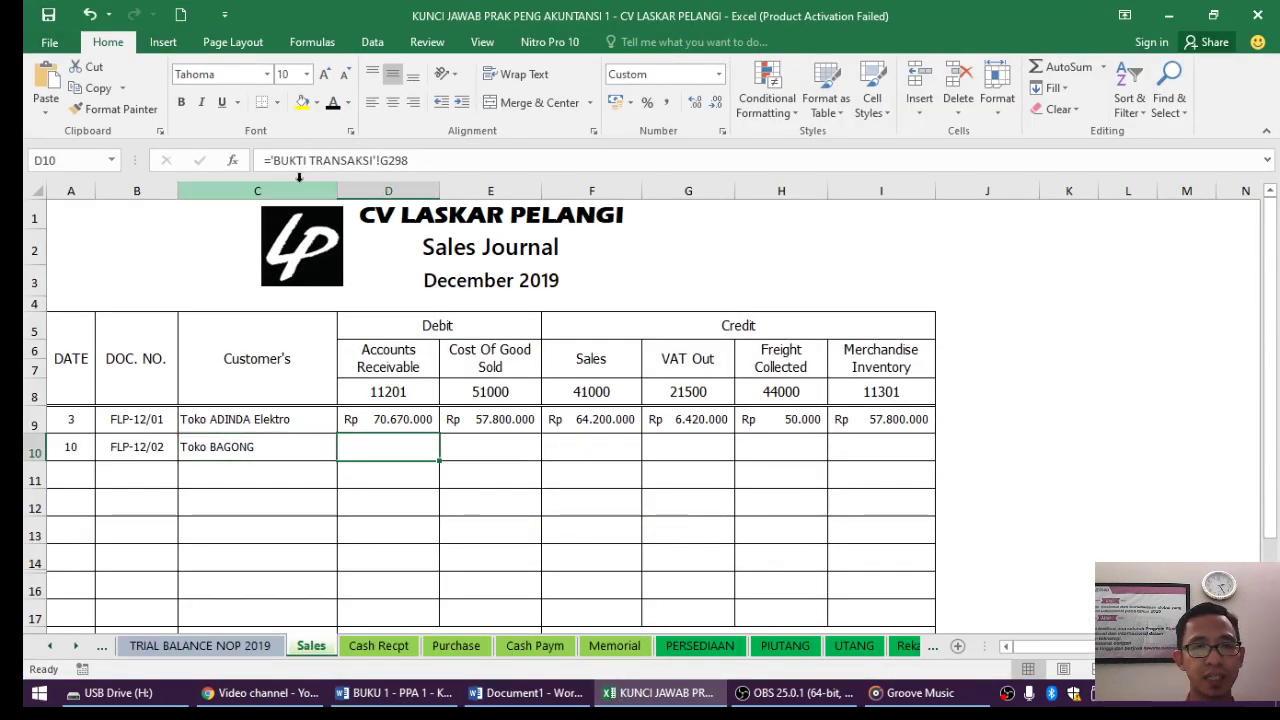
click(333, 102)
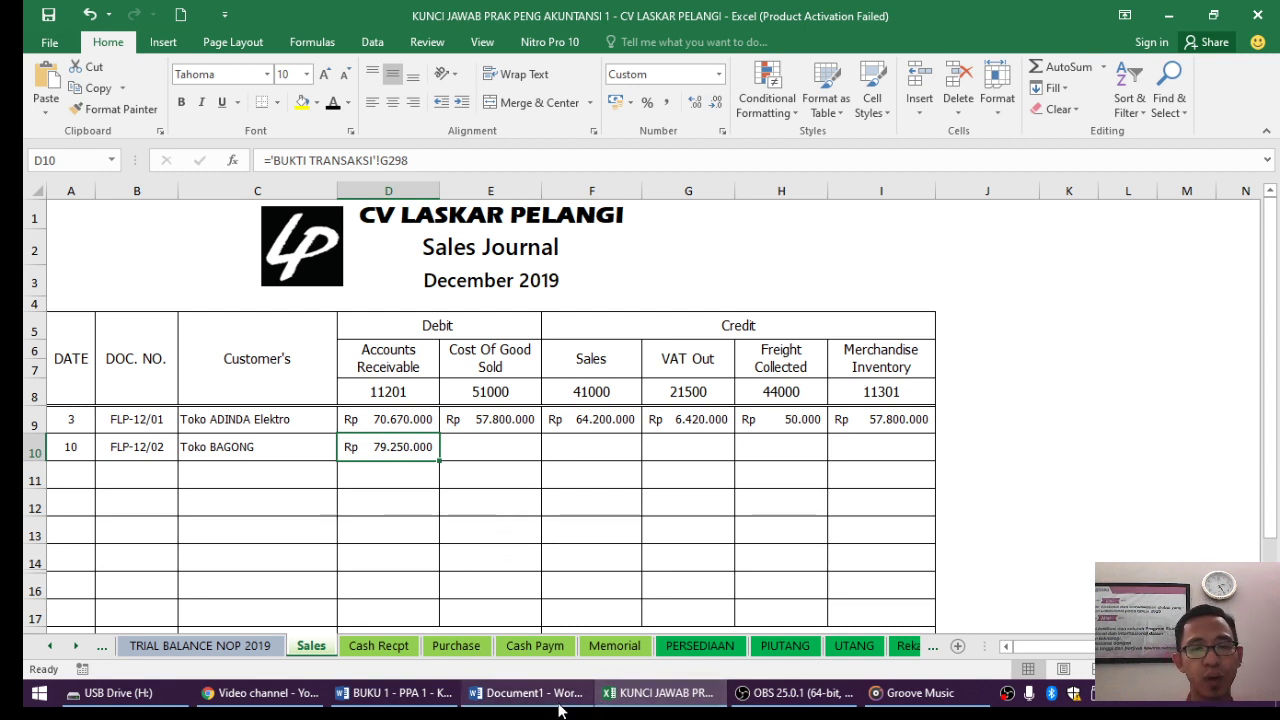
click(505, 676)
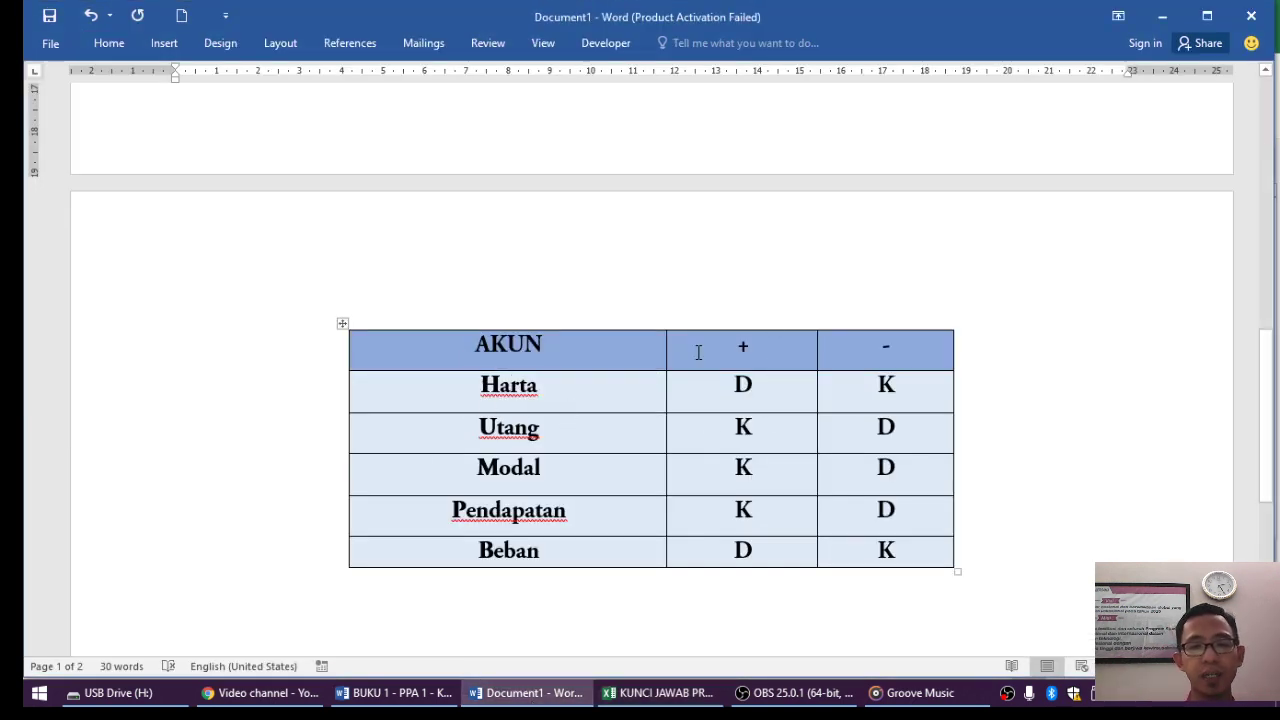
click(660, 694)
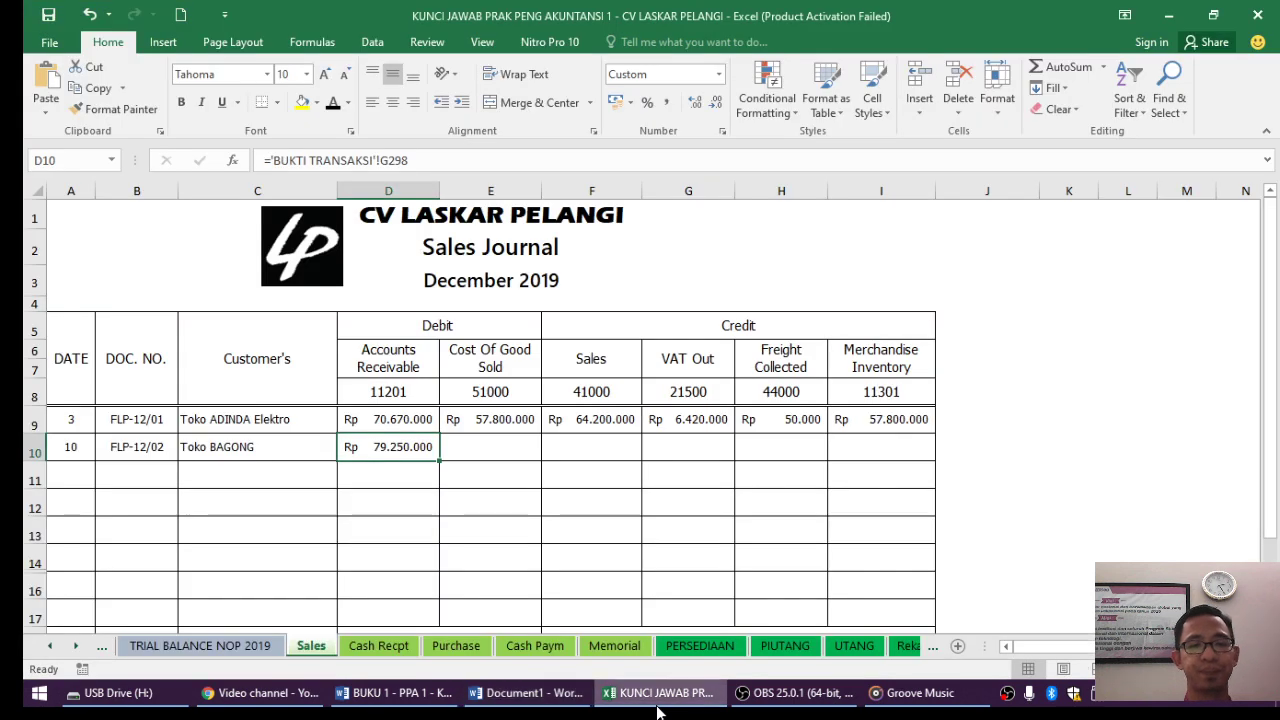
Check the freight charge on the Word invoice and reveal the 50.000 Freight Collected credit in cell H10 of the Sales journal in black font.
click(420, 697)
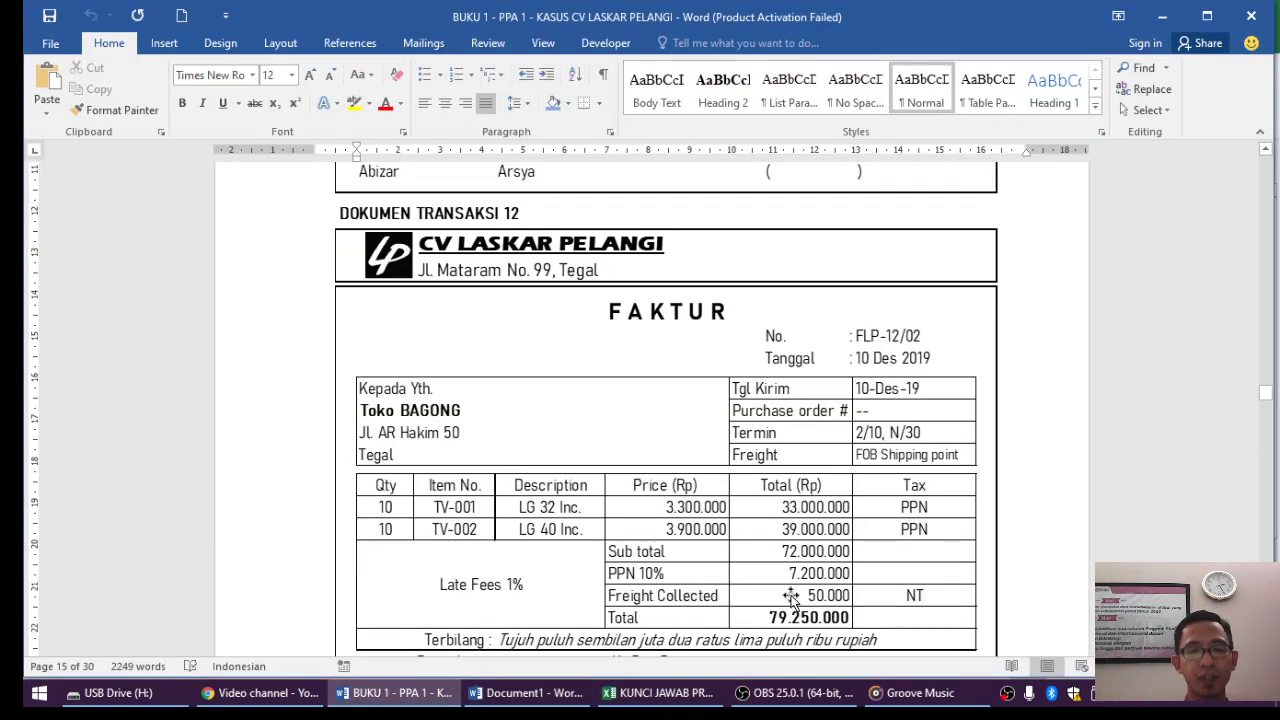
click(660, 693)
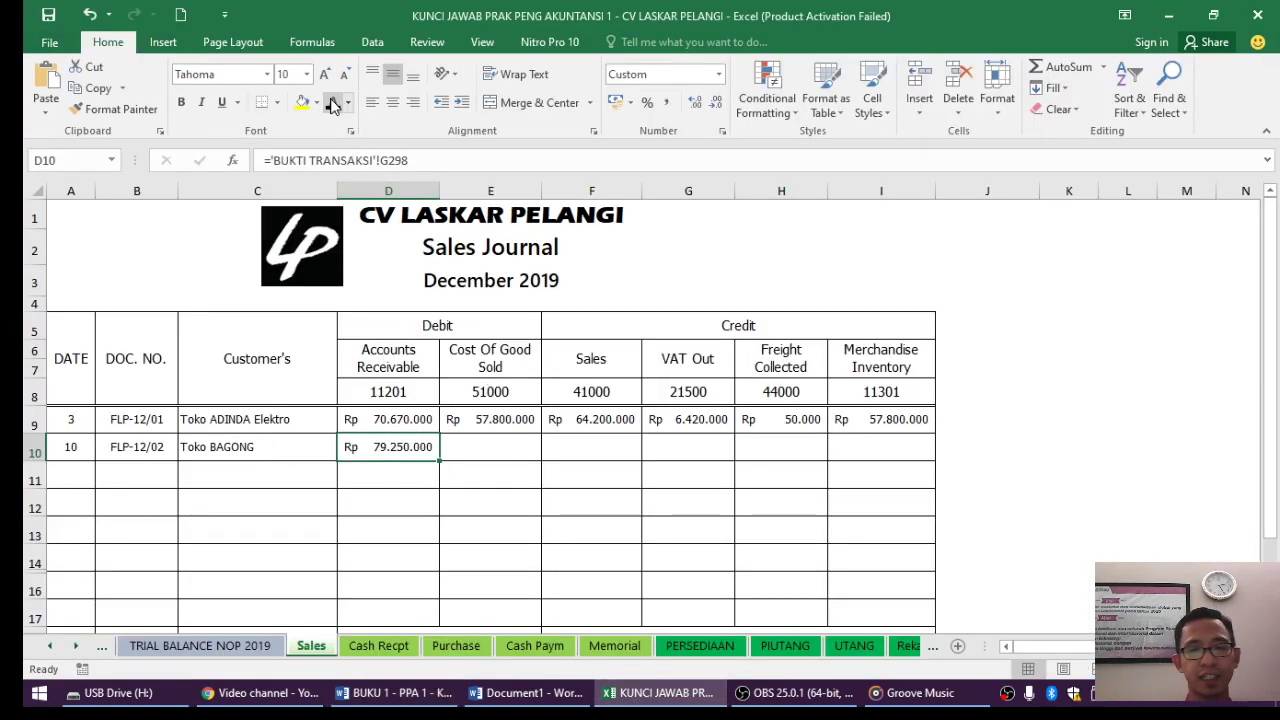
click(748, 445)
key(ctrl+d)
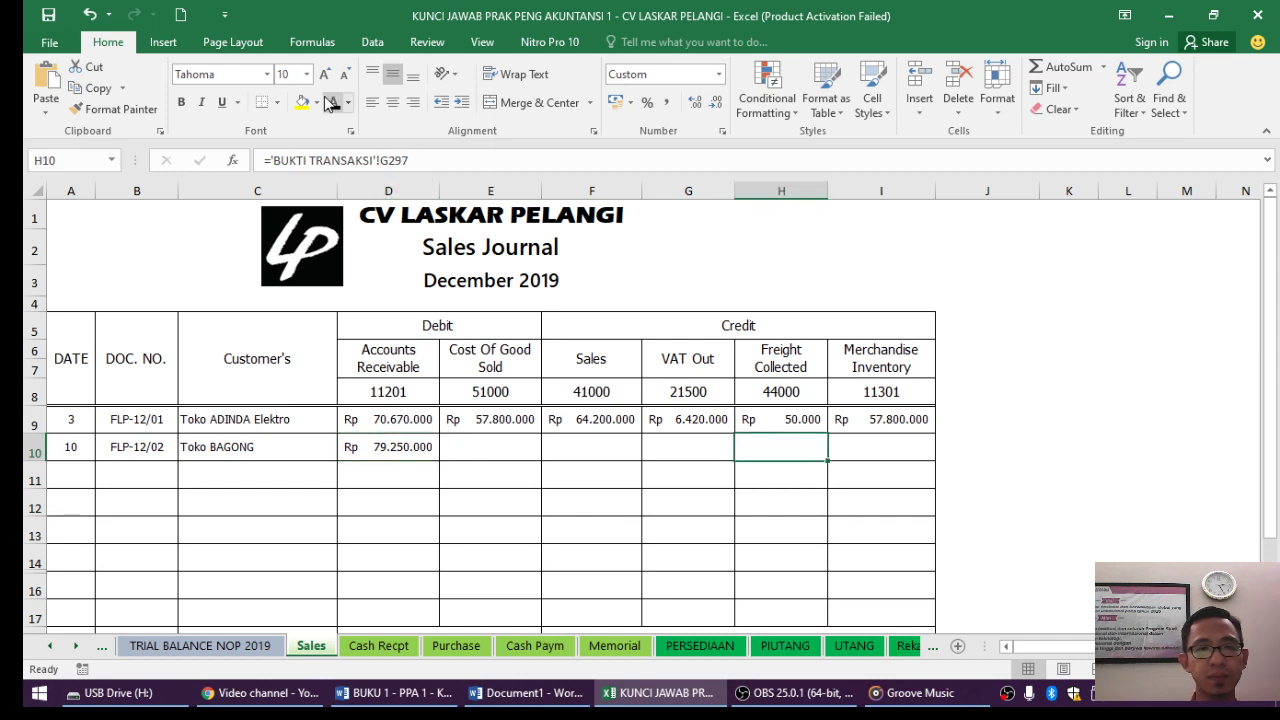
Check PPN 10% on the Word invoice and reveal the 7.200.000 VAT Out credit in cell G10 of the Sales journal in black font.
click(436, 697)
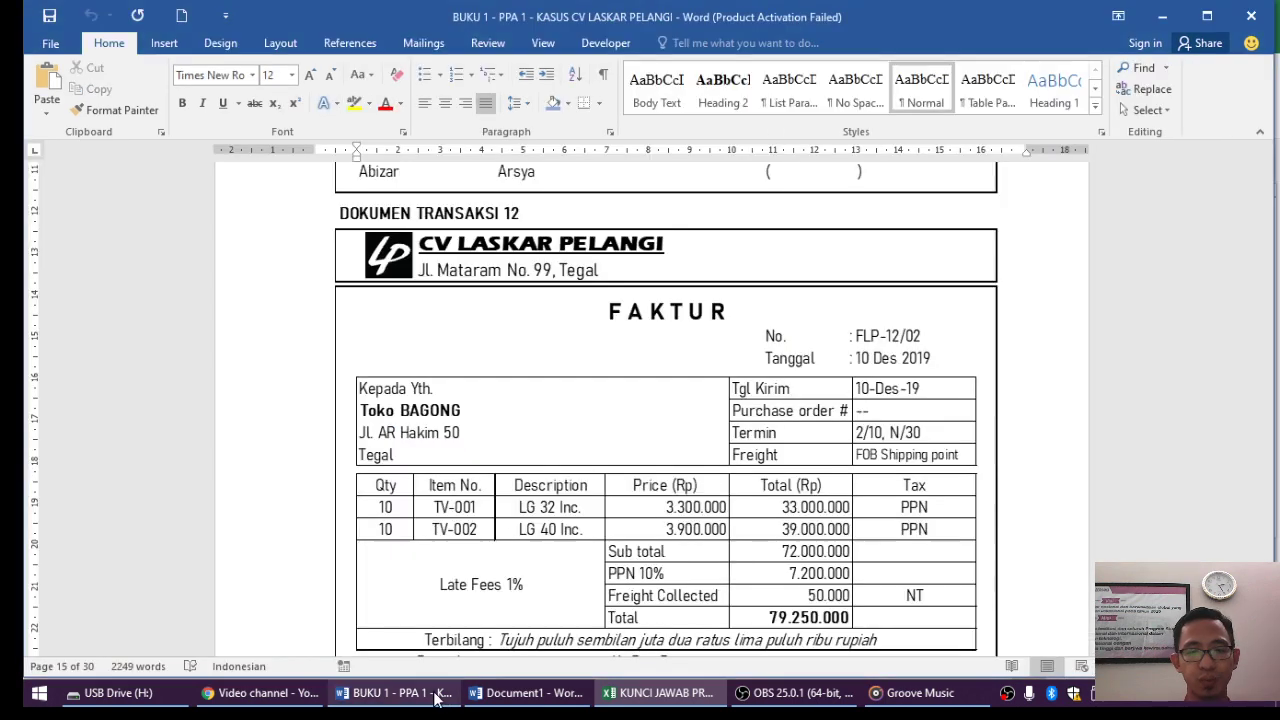
click(751, 571)
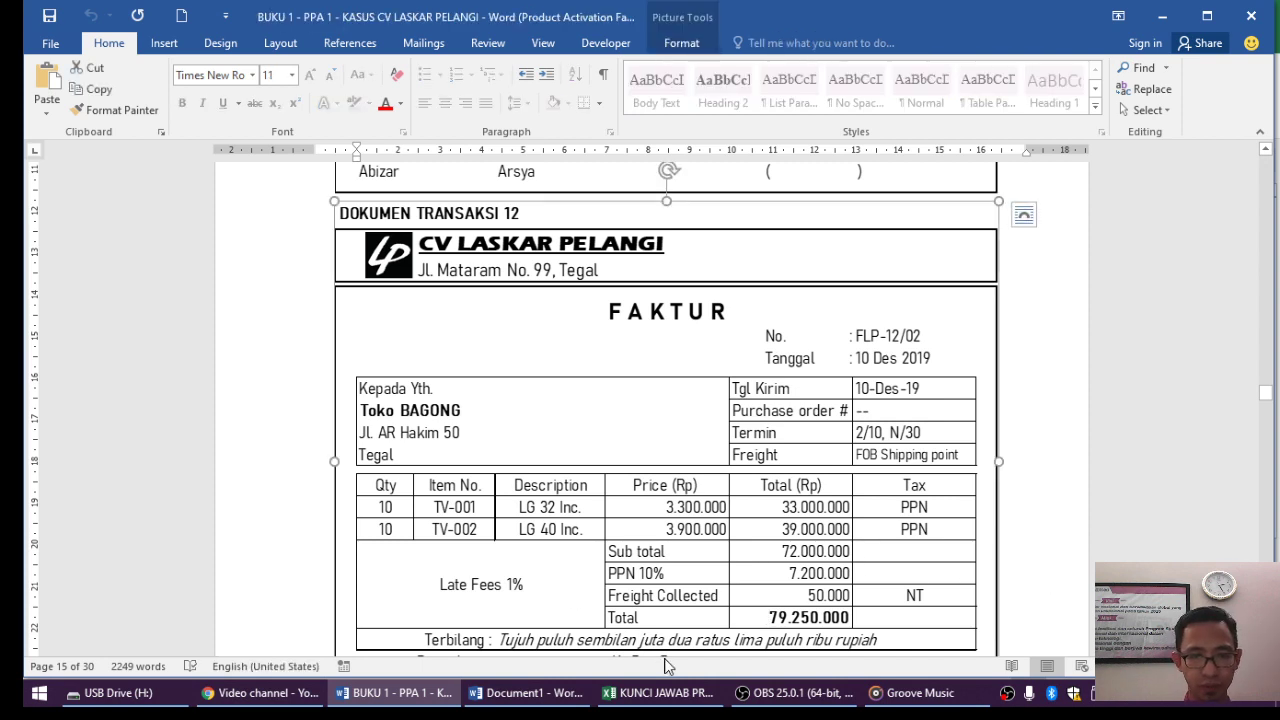
click(666, 695)
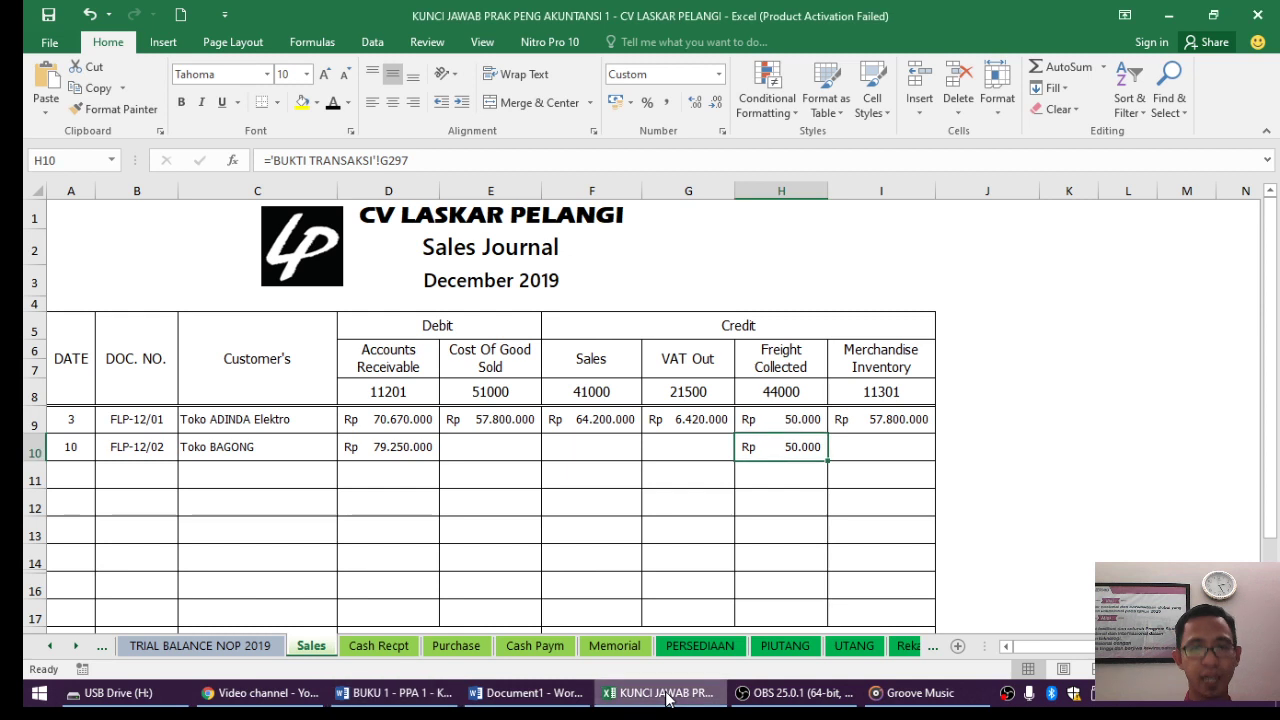
click(682, 450)
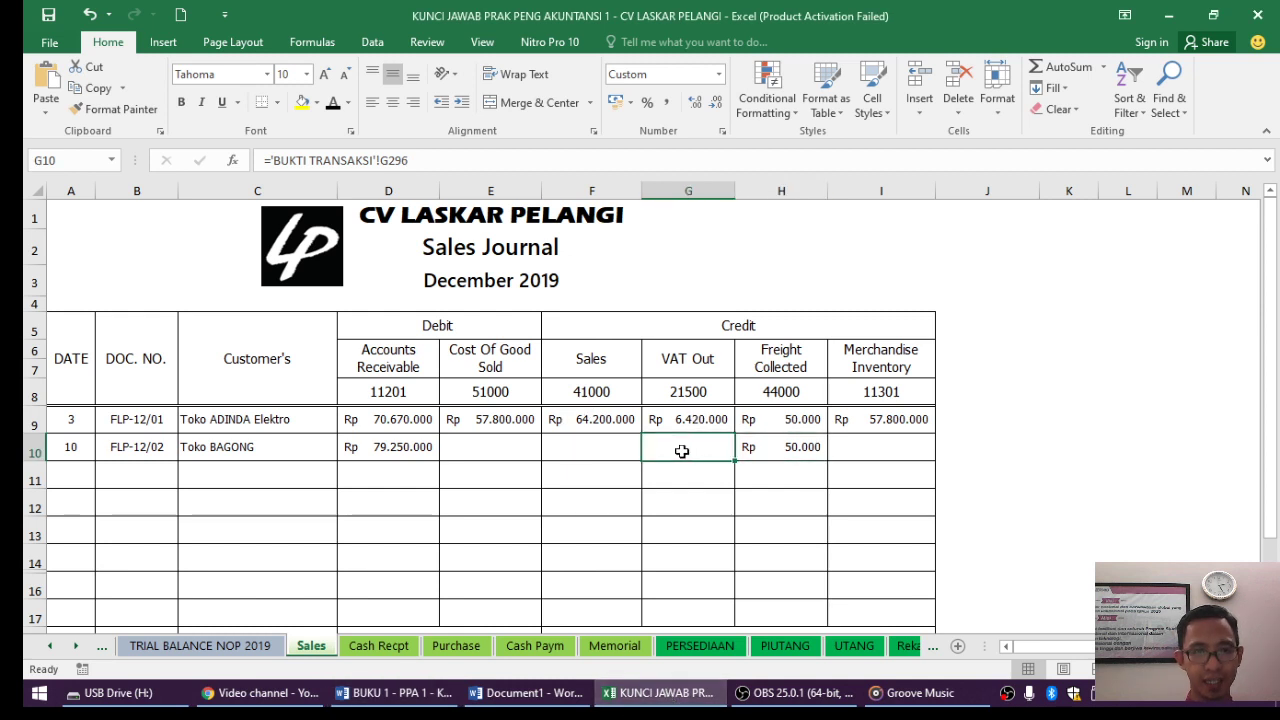
click(331, 102)
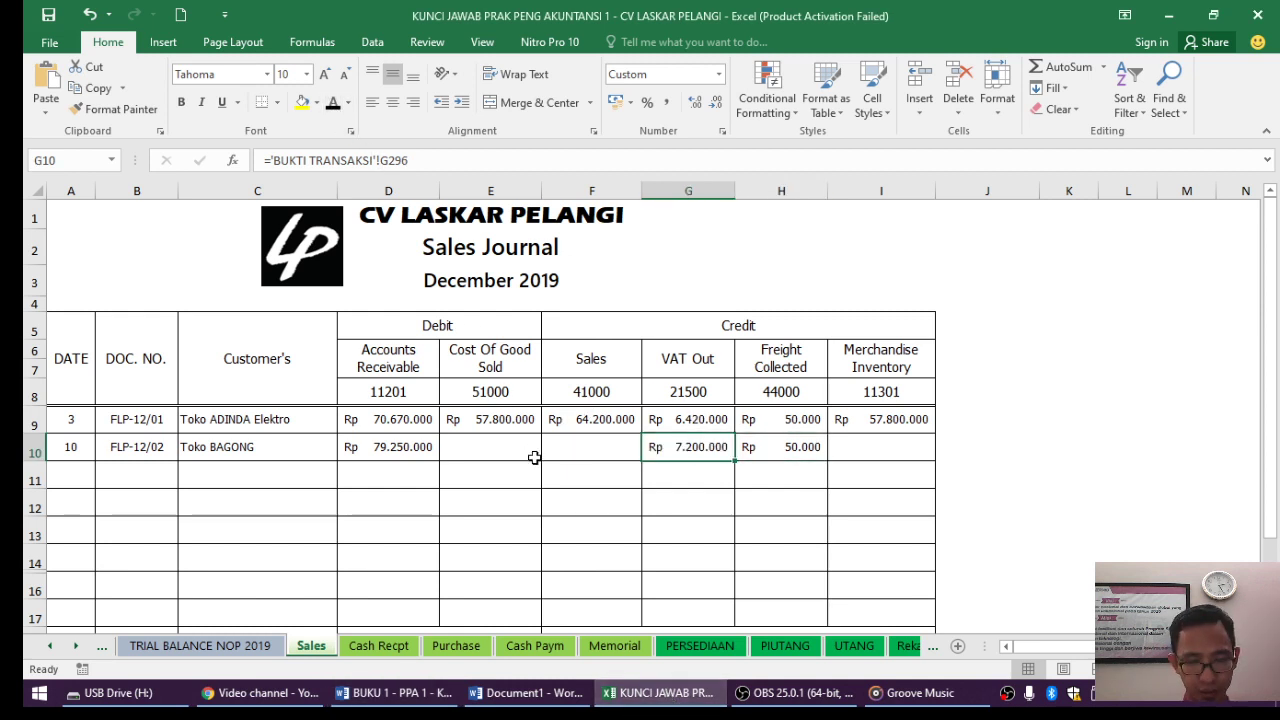
Check the subtotal on the Word invoice and reveal the 72.000.000 Sales credit in cell F10 of the Sales journal in black font.
click(395, 693)
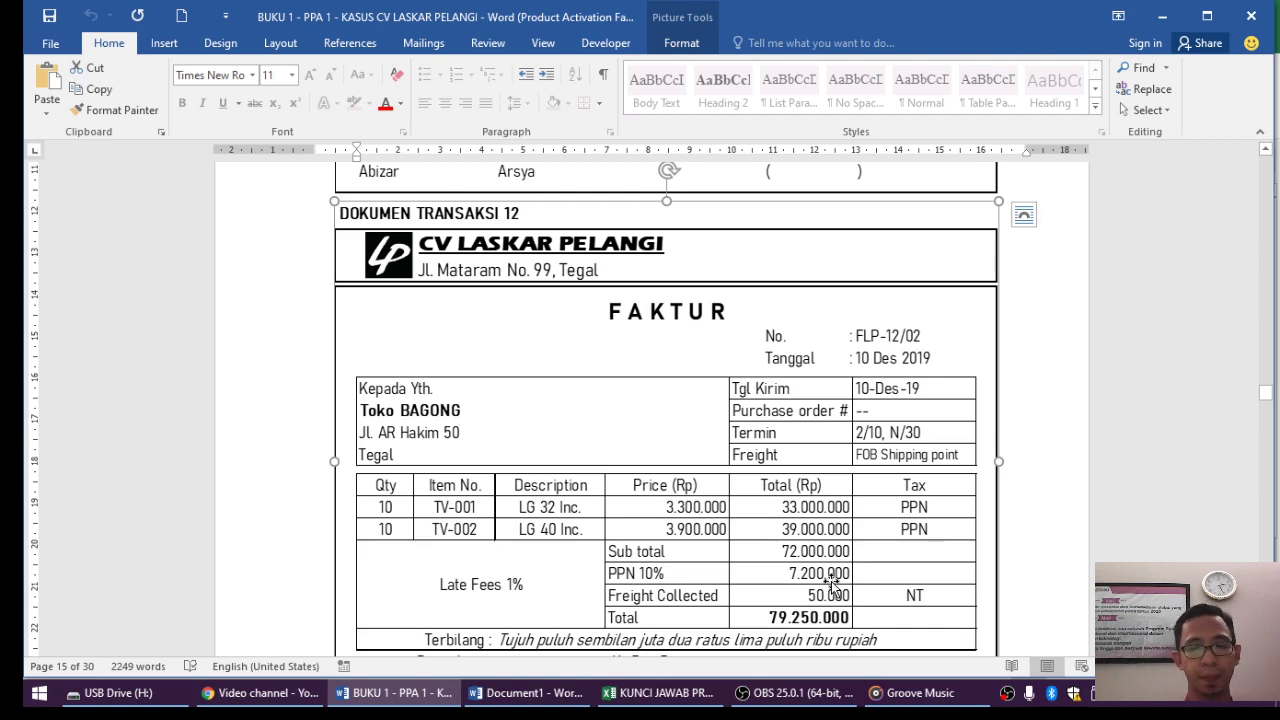
click(624, 711)
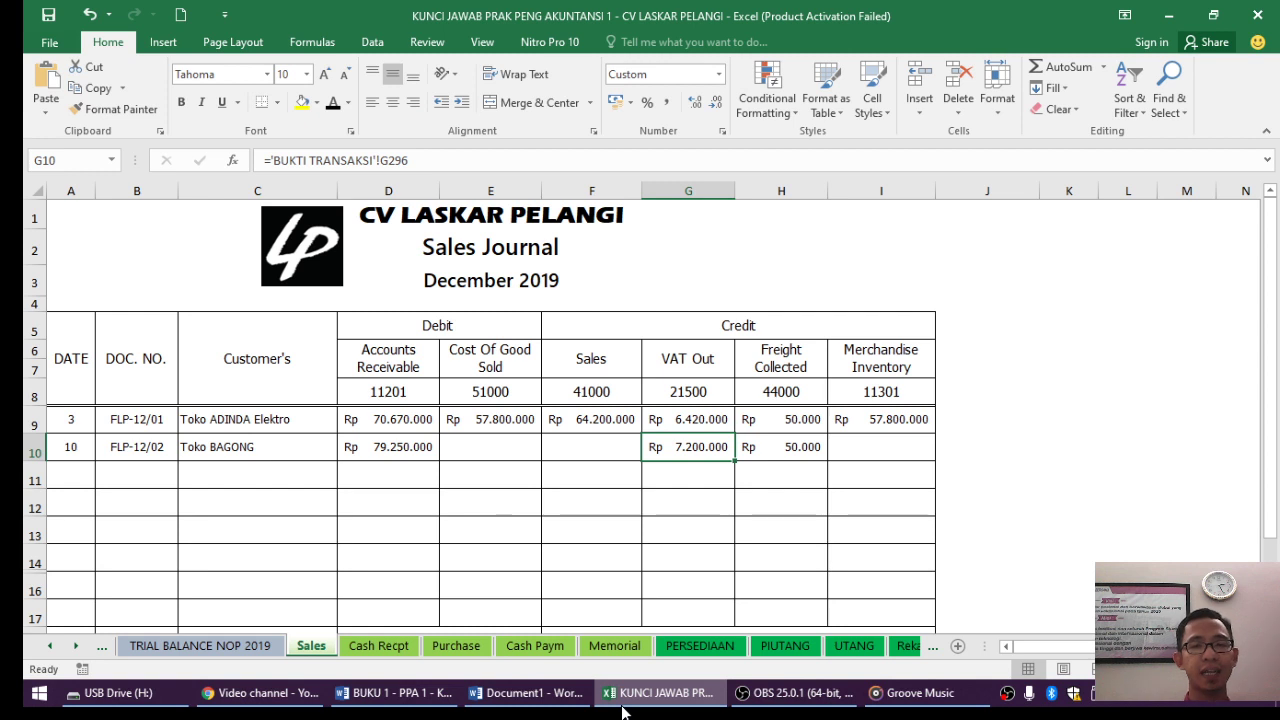
click(558, 444)
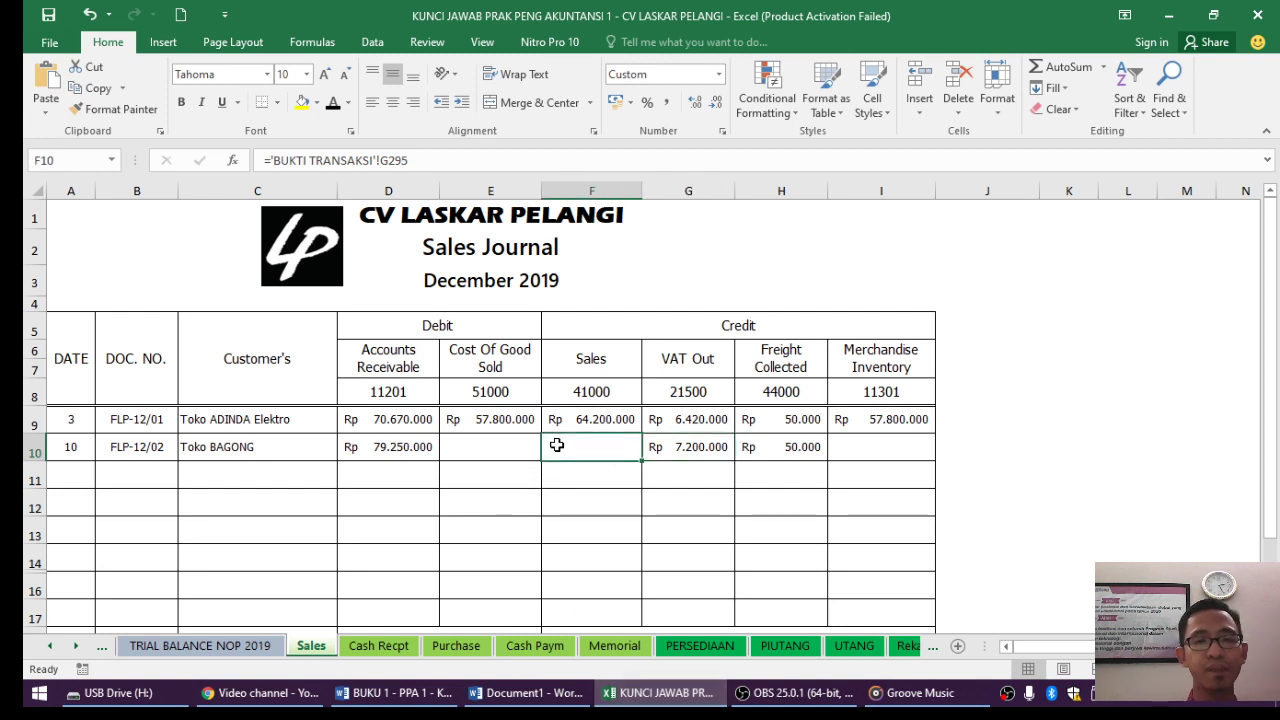
click(334, 104)
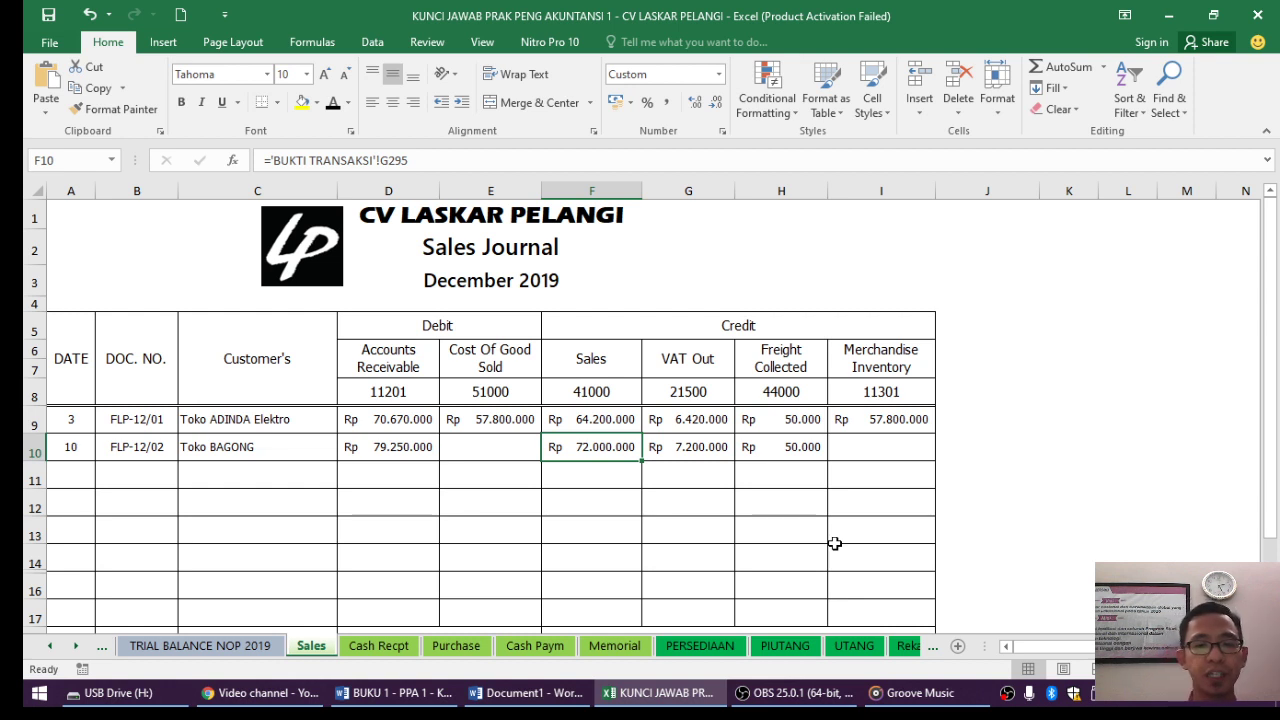
Find the 10 December Toko BAGONG sale on the LG 32 Inc card in the PERSEDIAAN sheet and select its whole row.
click(680, 648)
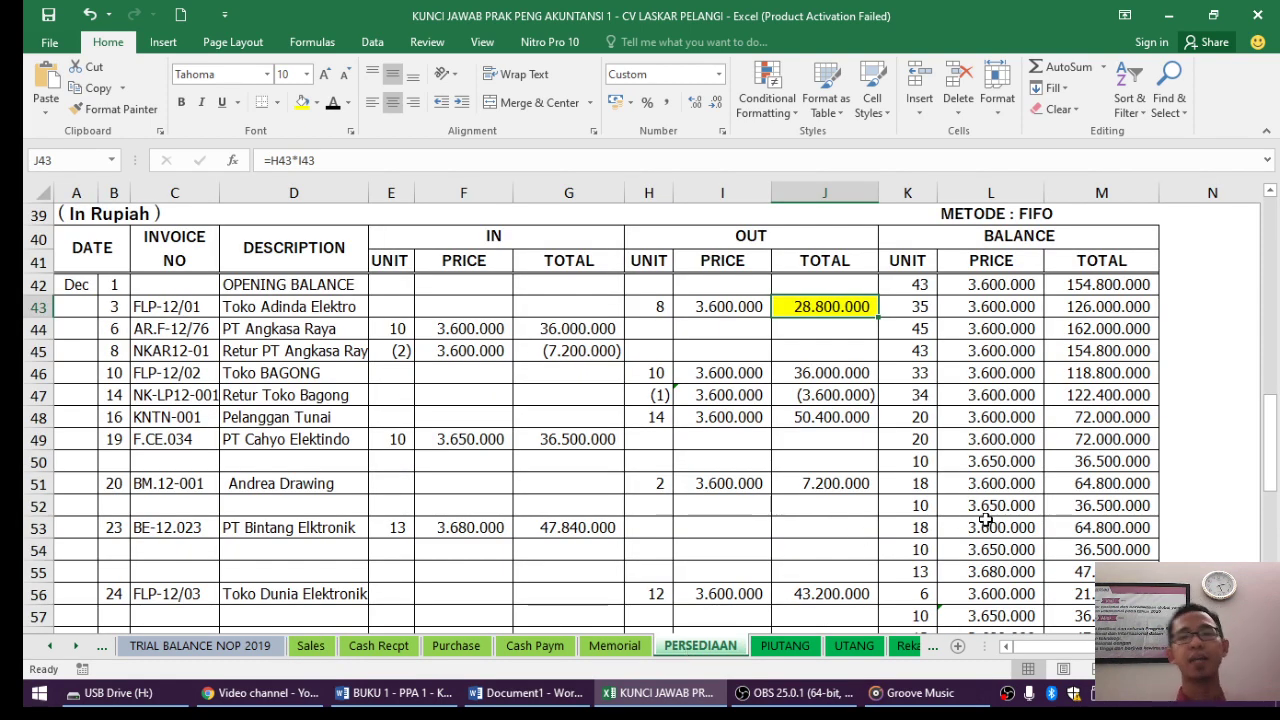
drag(1273, 435, 1255, 204)
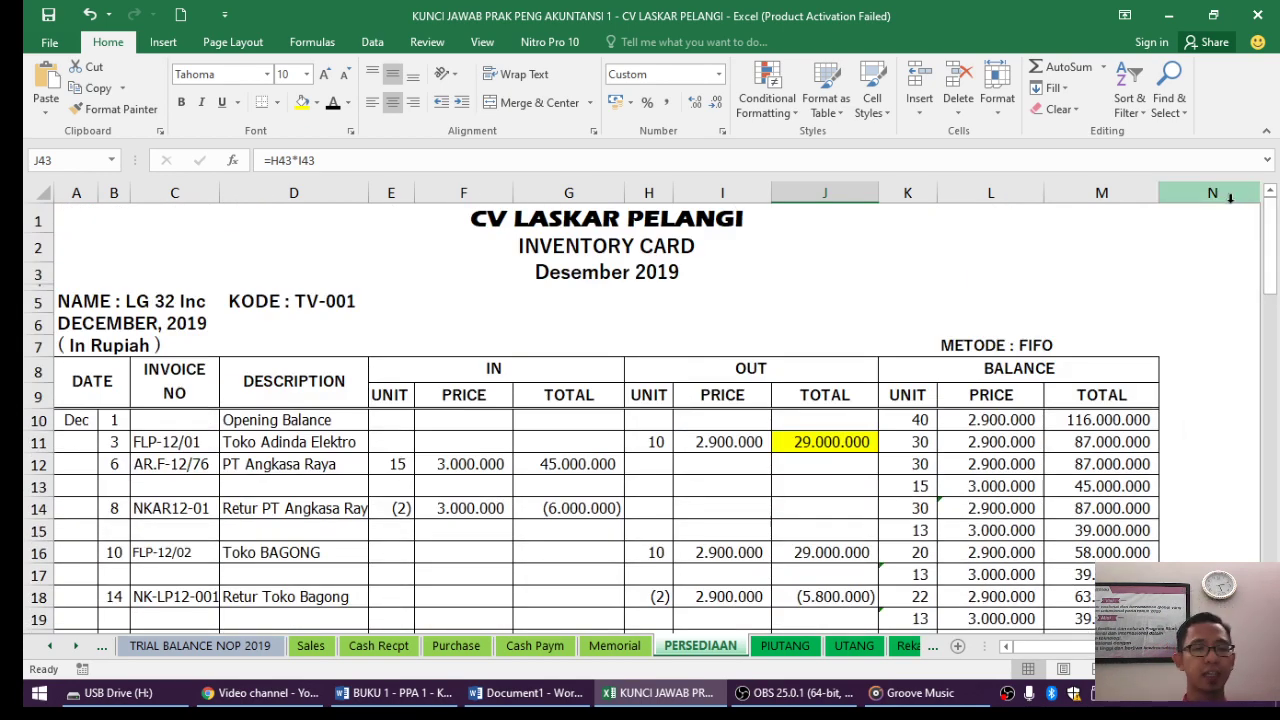
drag(1275, 259, 1276, 283)
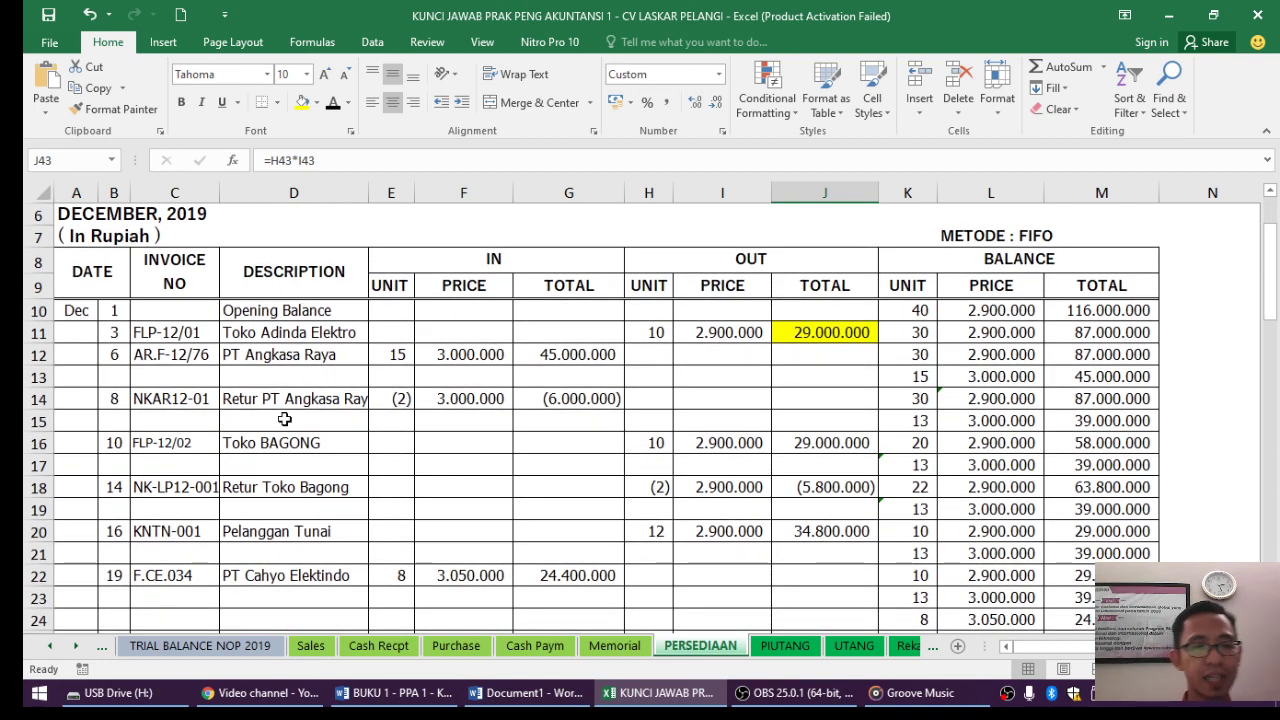
click(38, 443)
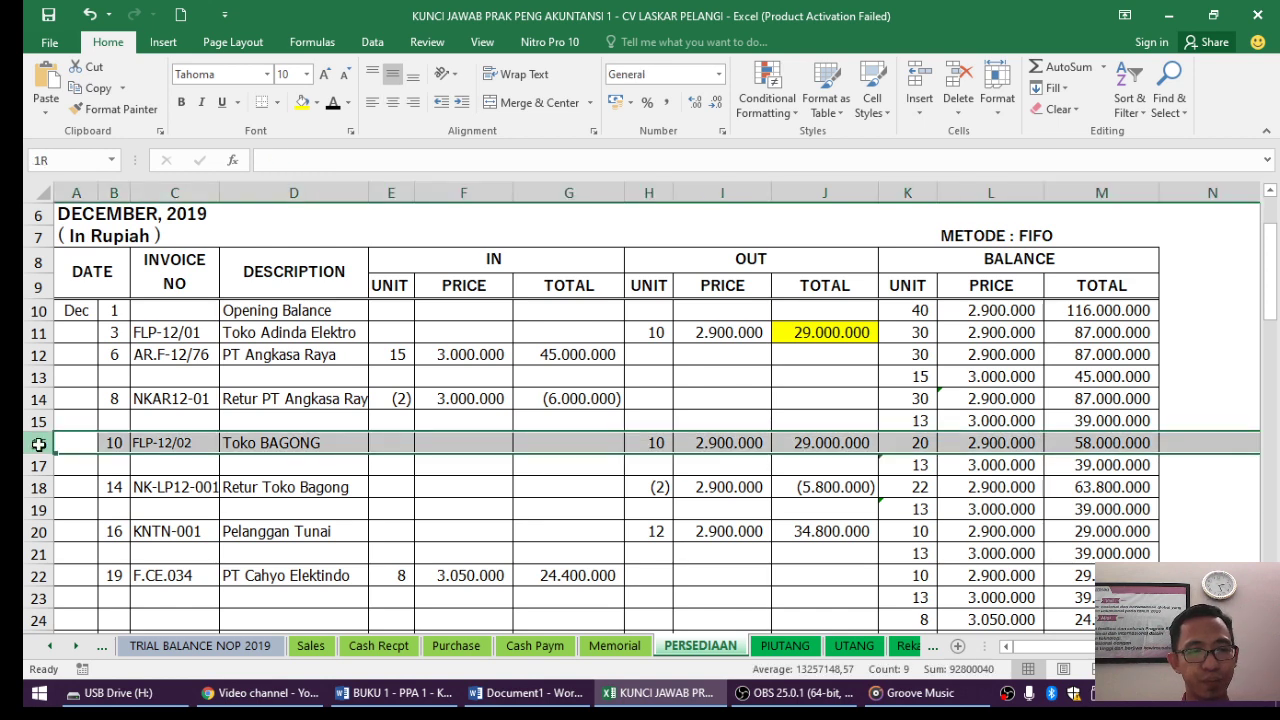
Fill the OUT total of the 10 December Toko BAGONG sale on the LG 32 Inc card, cell J16, with blue.
drag(38, 443, 38, 465)
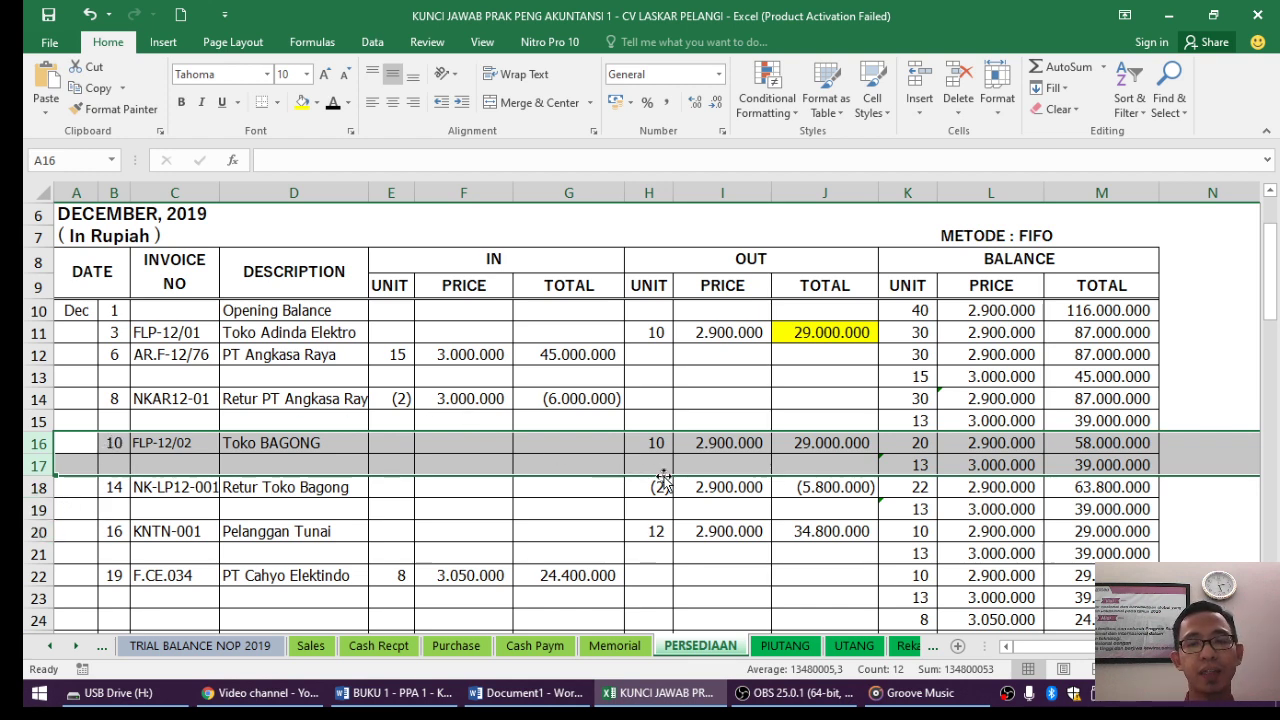
click(818, 443)
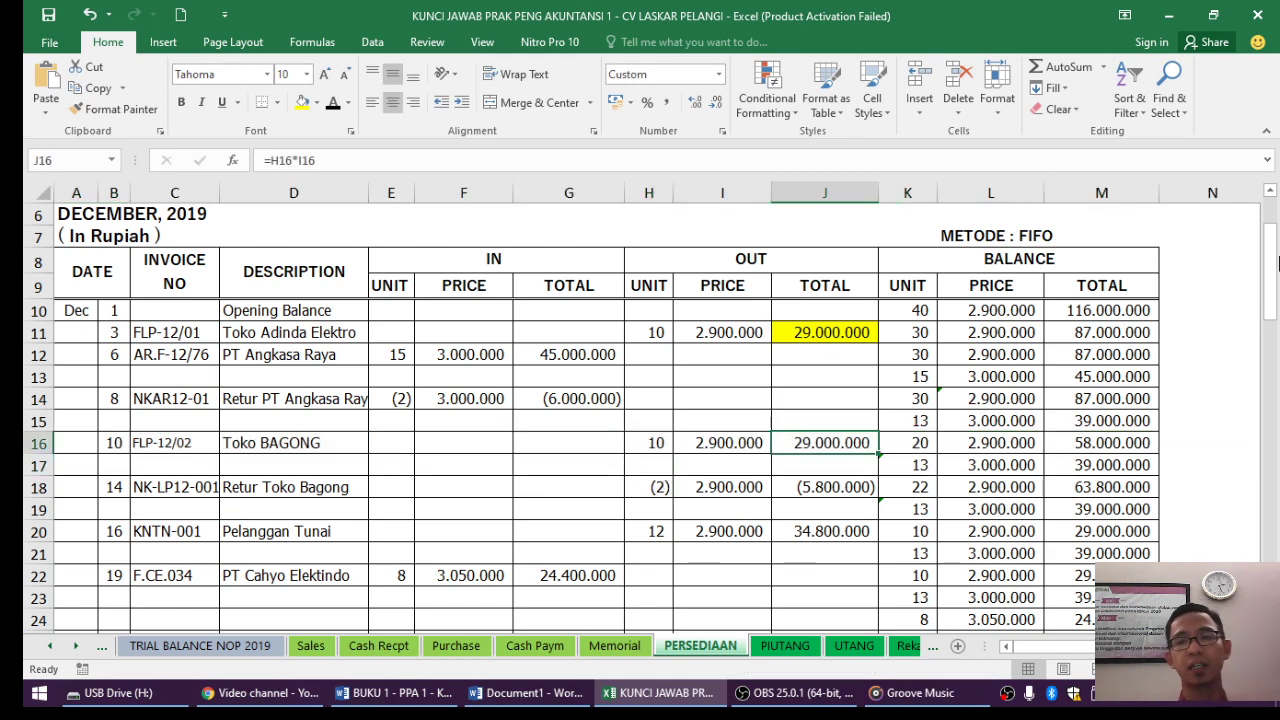
drag(1273, 268, 1273, 260)
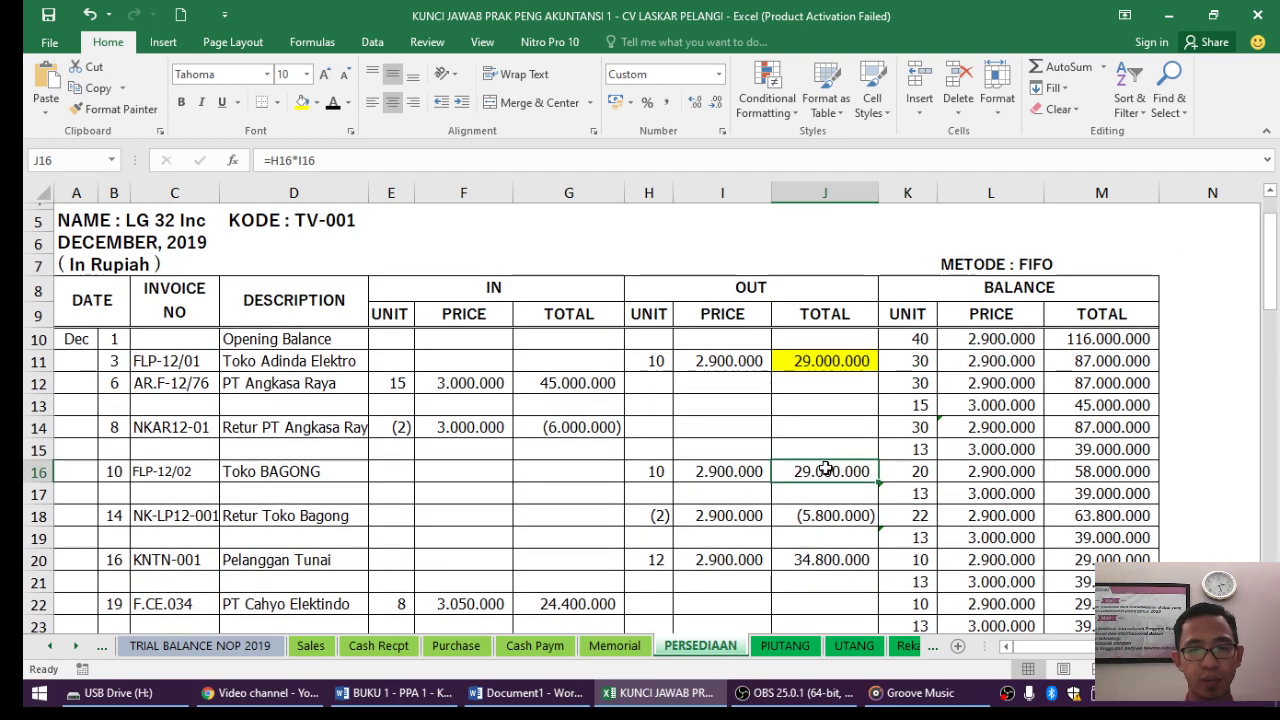
click(317, 104)
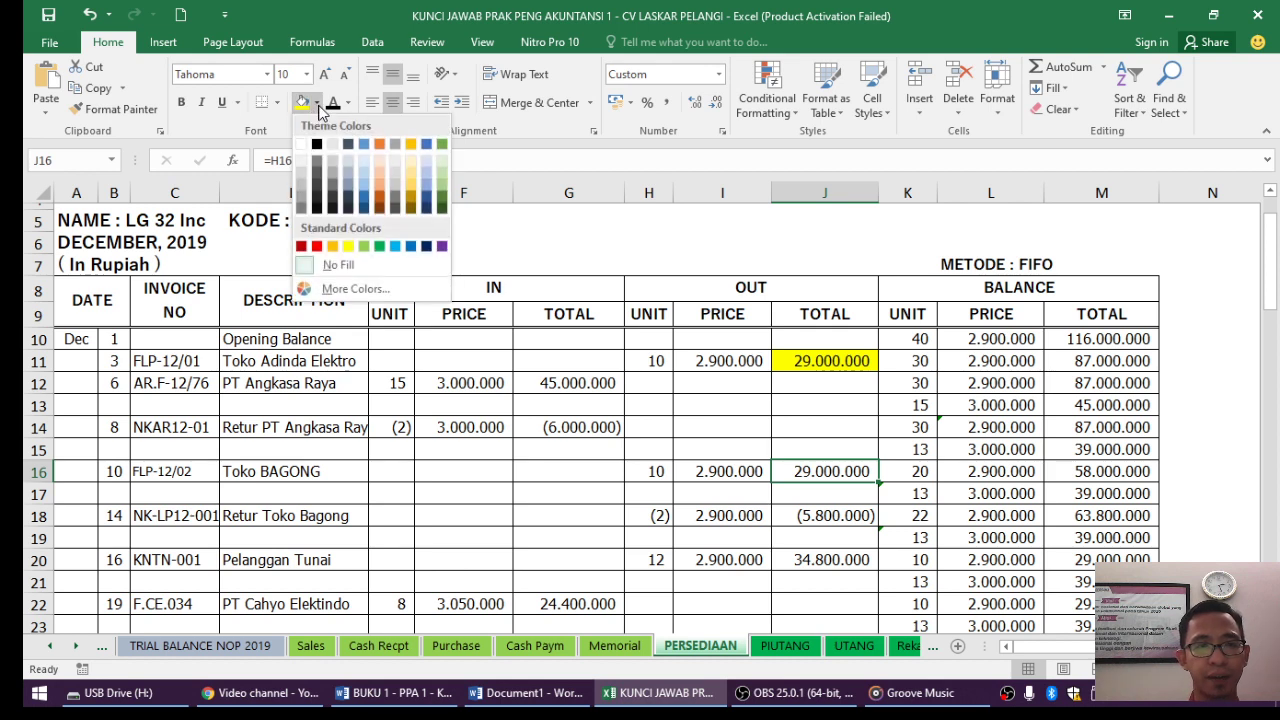
click(363, 158)
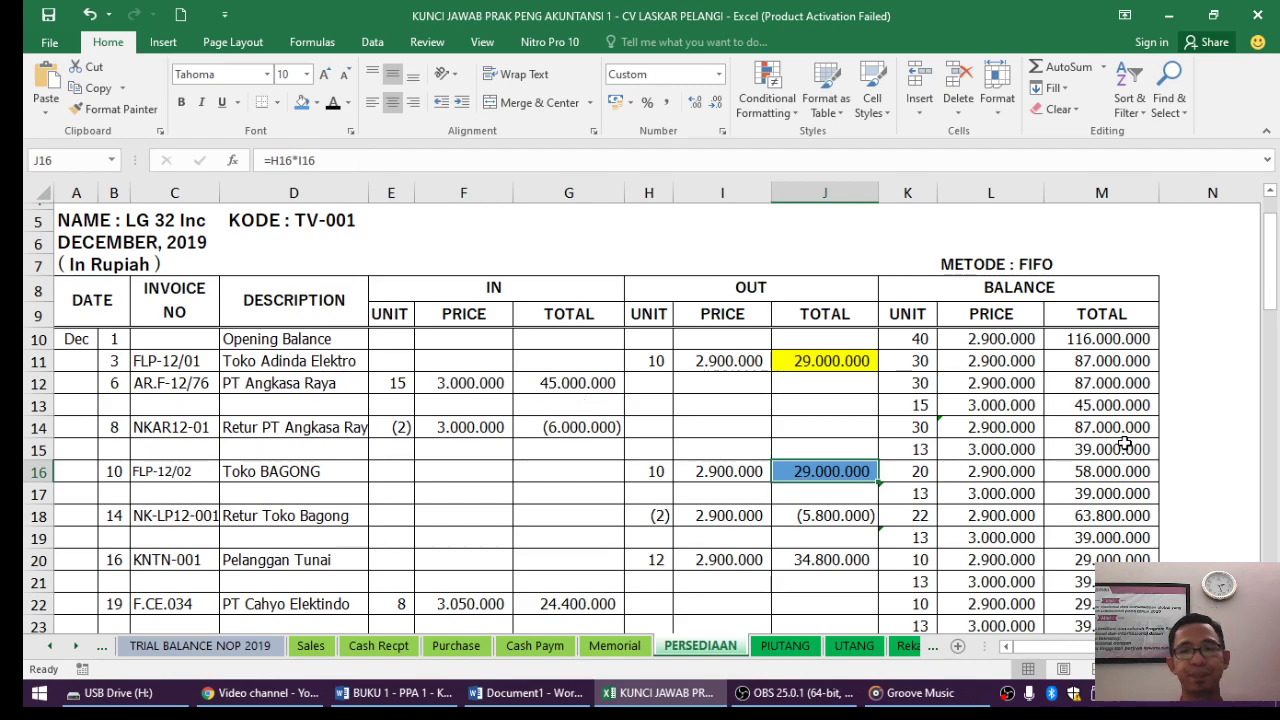
Find the 10 December Toko BAGONG sale on the LG 40 Inc card and fill its OUT total, cell J46, with blue.
drag(1270, 272, 1275, 446)
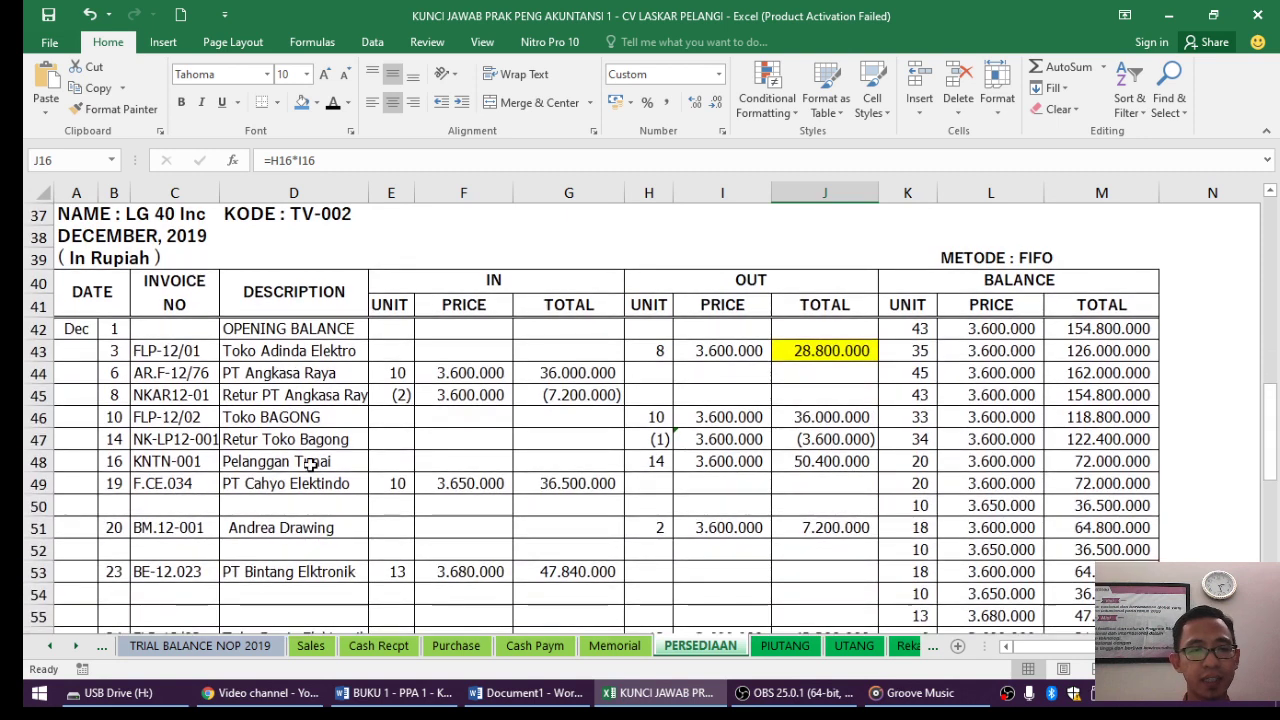
click(40, 417)
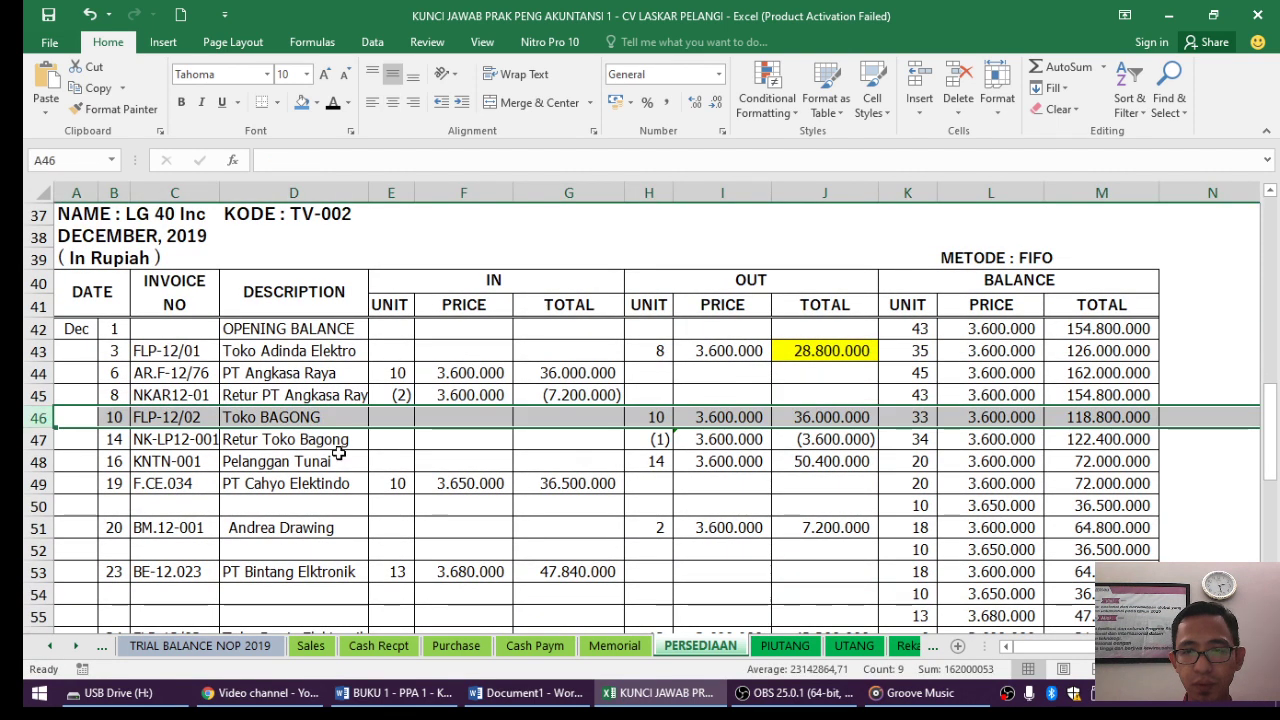
click(822, 416)
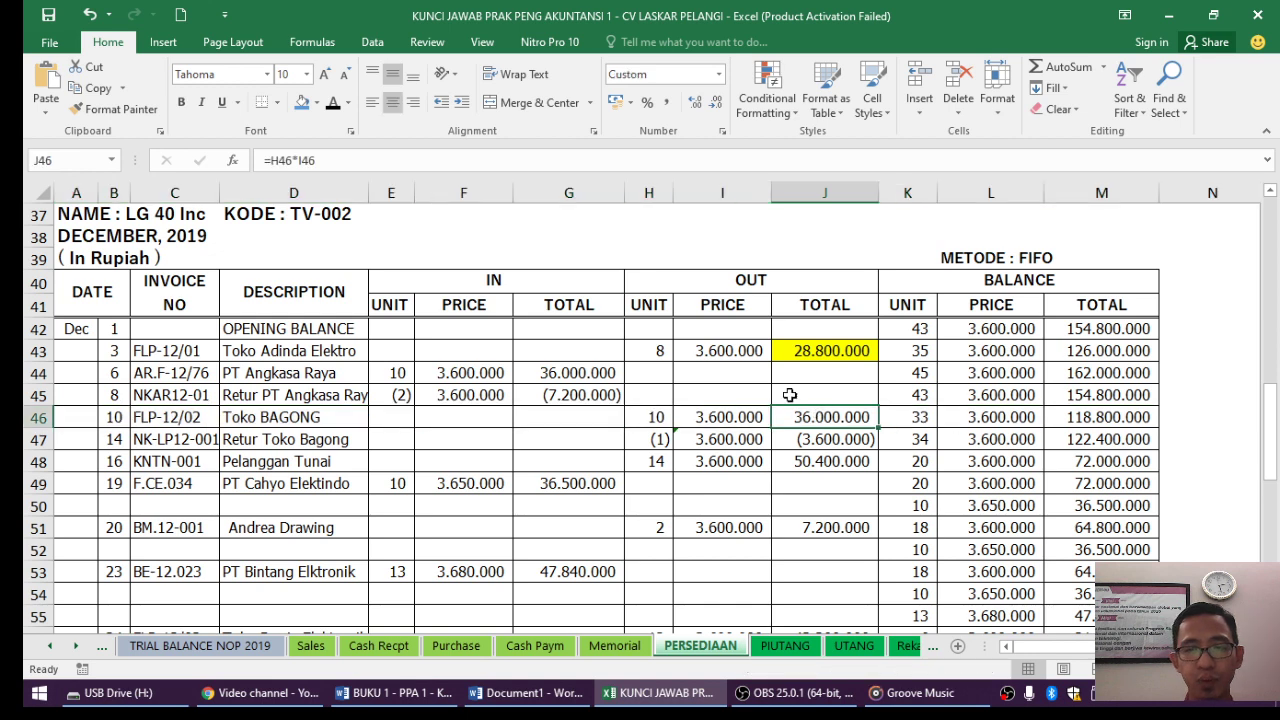
click(301, 104)
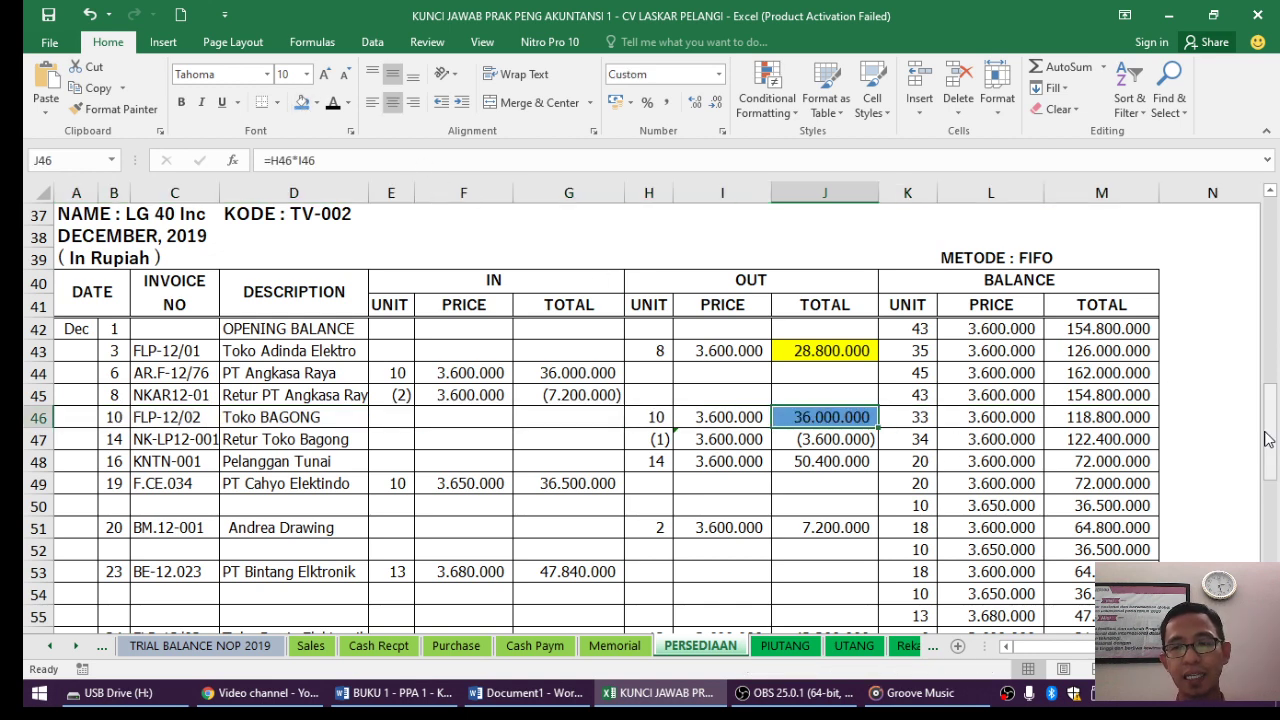
drag(1268, 440, 1276, 470)
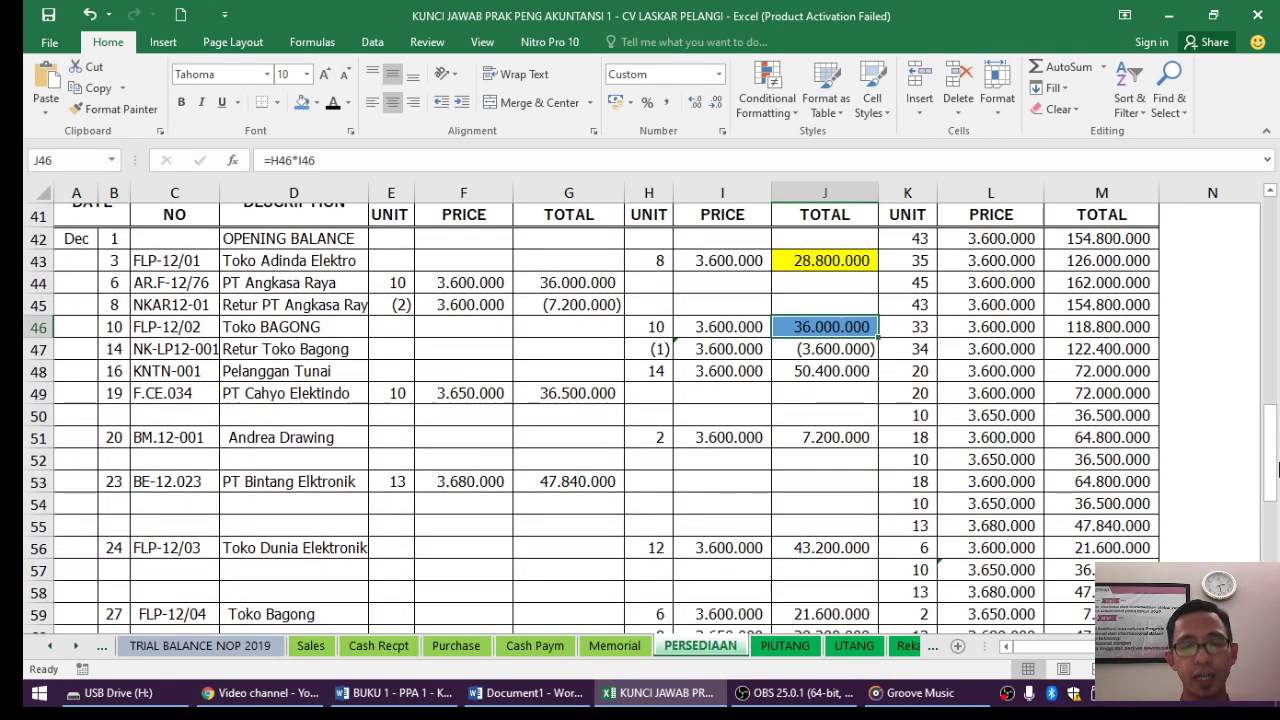
Reveal the 65.000.000 Cost Of Good Sold debit in cell E10 of the Sales journal in black font.
click(312, 647)
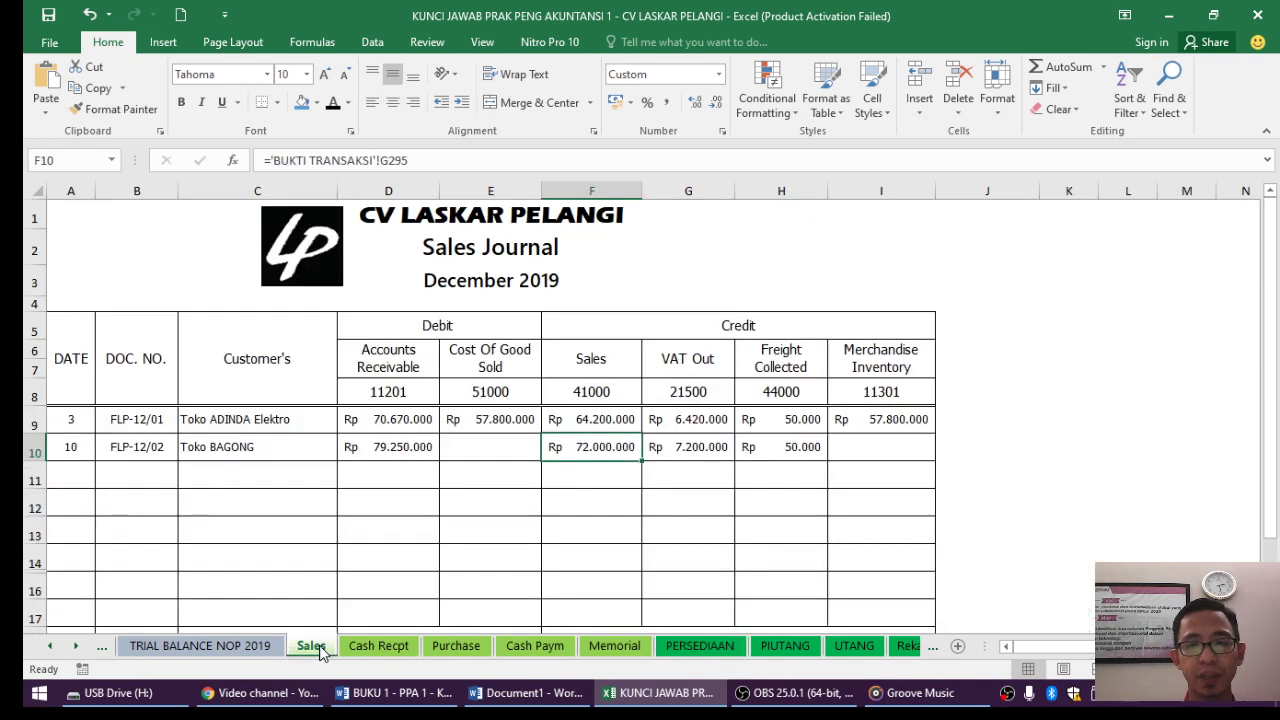
click(476, 447)
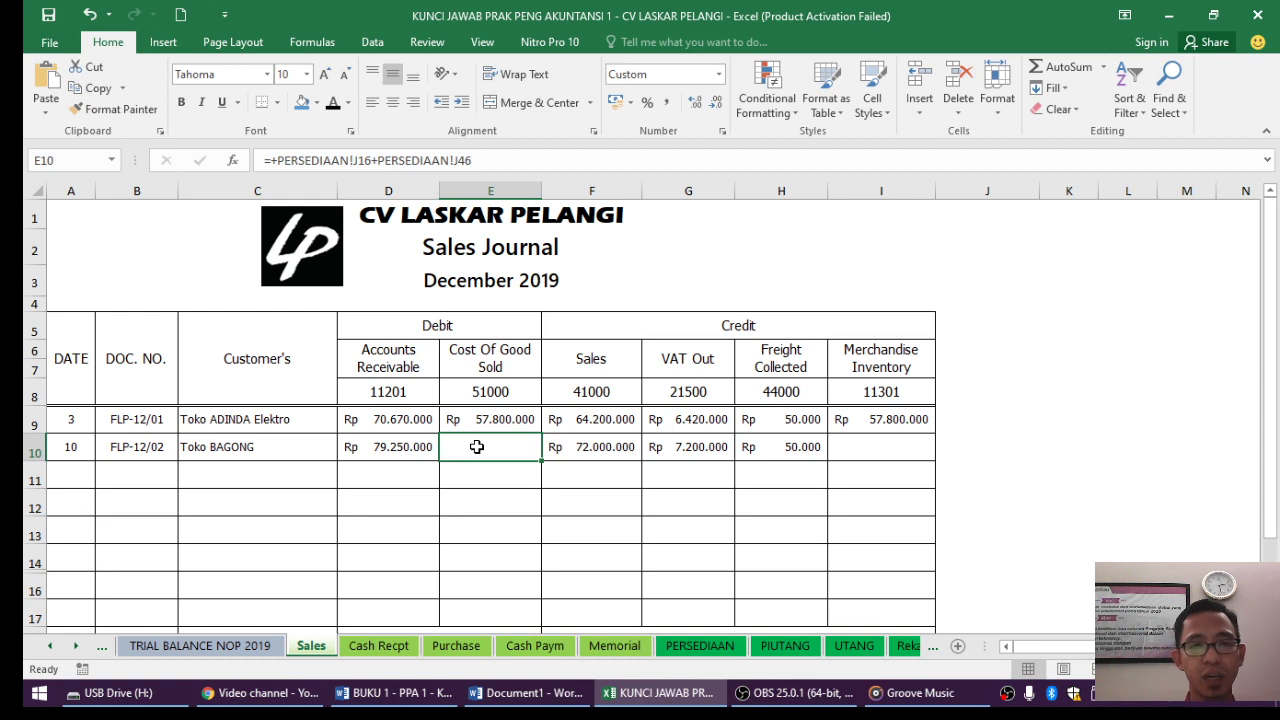
click(318, 103)
click(332, 106)
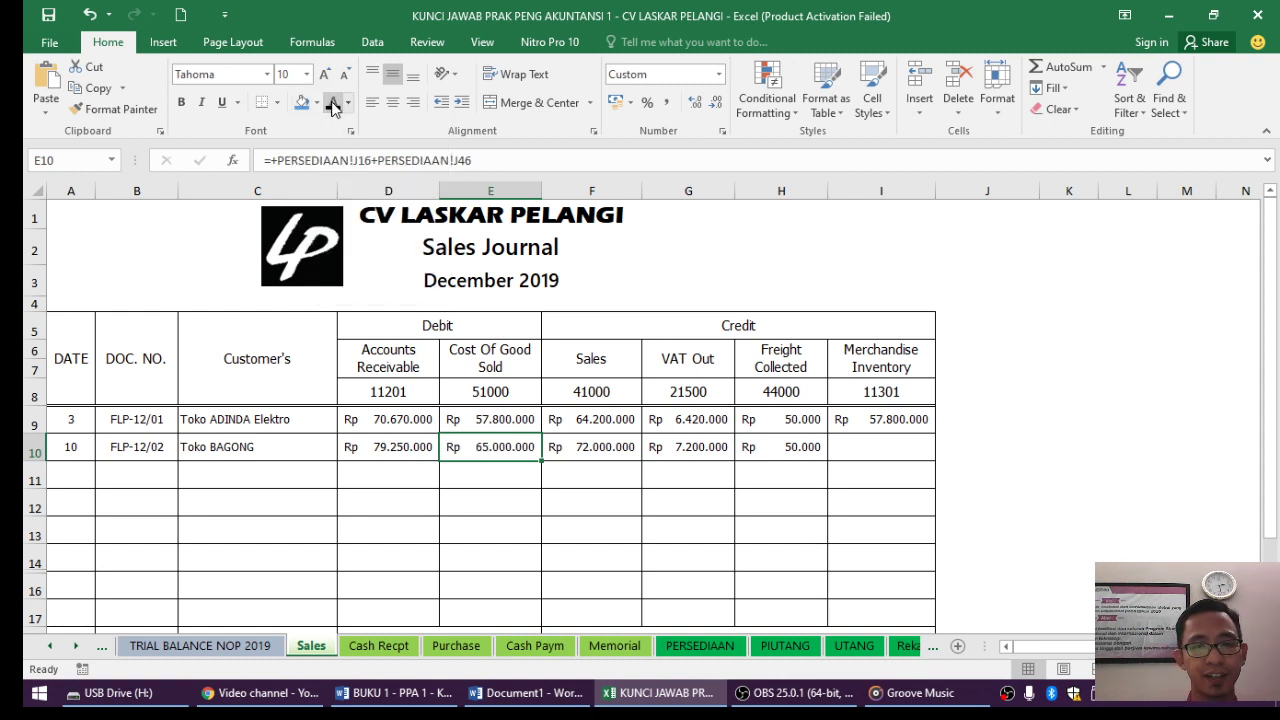
Reveal the 65.000.000 Merchandise Inventory credit in cell I10 in black font and compare it with the cost of goods sold.
click(904, 440)
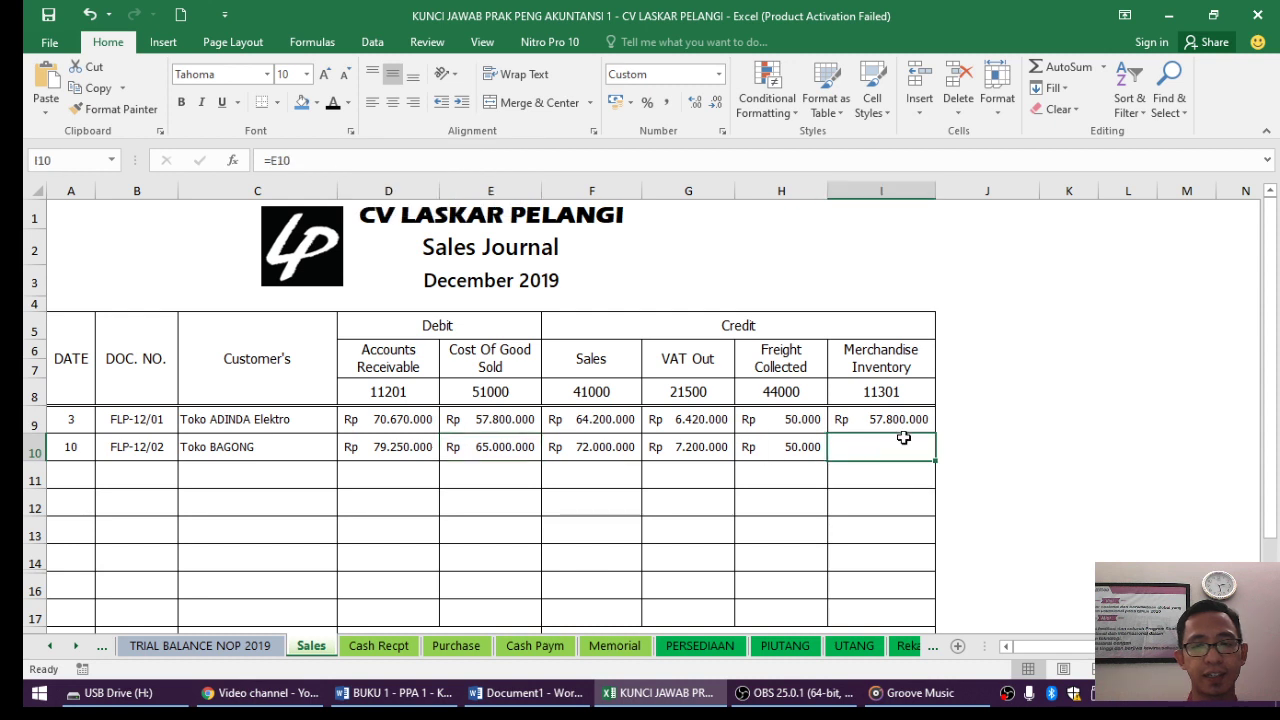
click(333, 104)
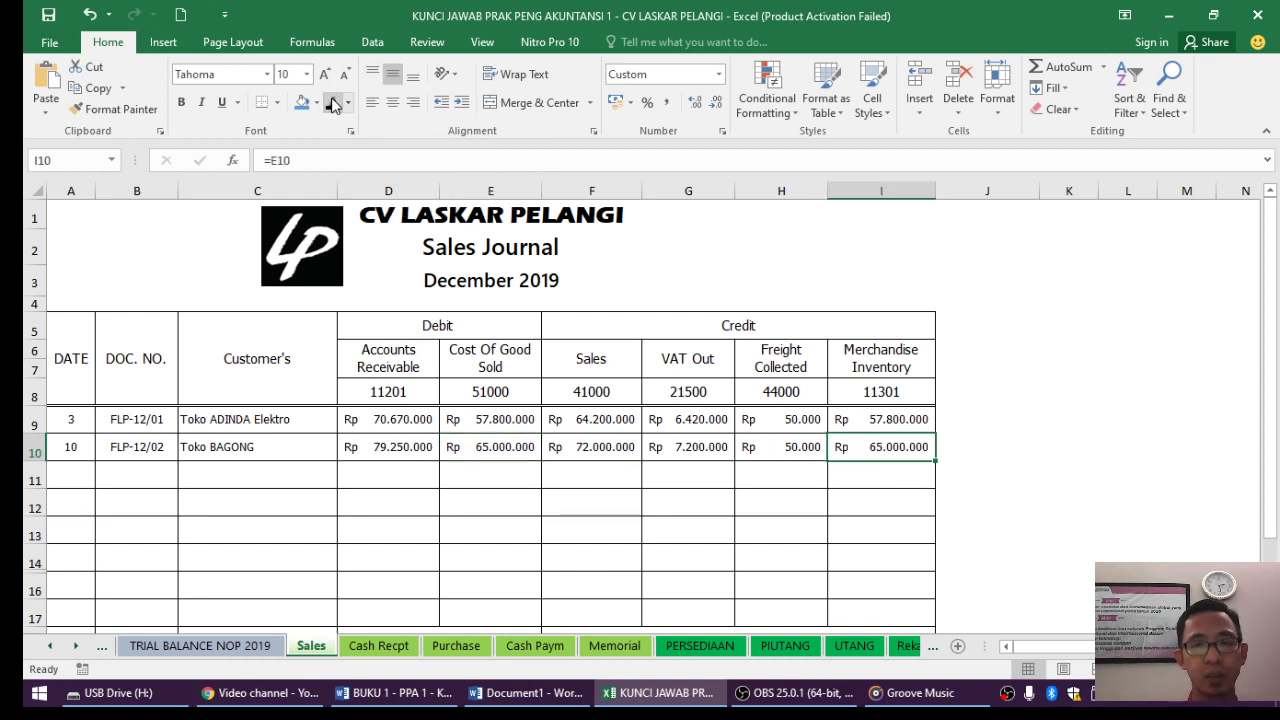
click(485, 450)
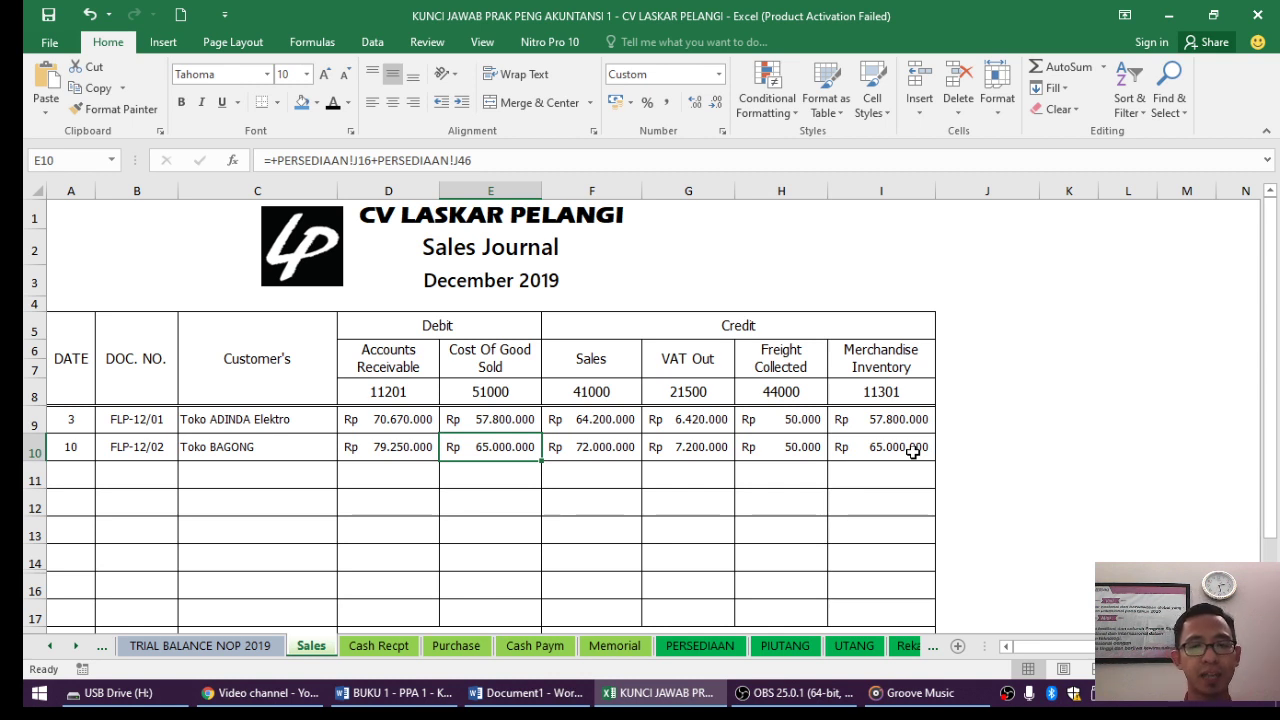
Find the Dokumen Transaksi 13 voucher in Word and reveal date 11 and number VKK 12-5 in row 17 of Excel's Cash Paym journal in black font.
click(378, 697)
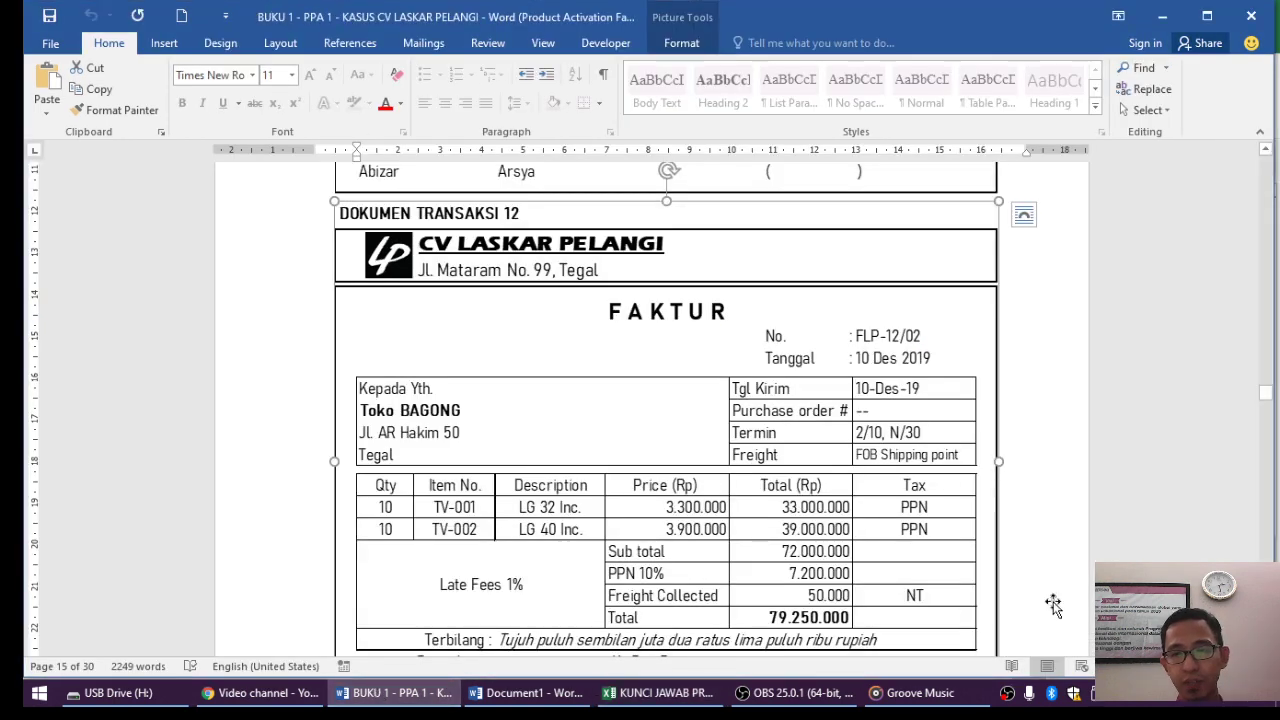
key(Down)
scroll(667, 420, down, 2)
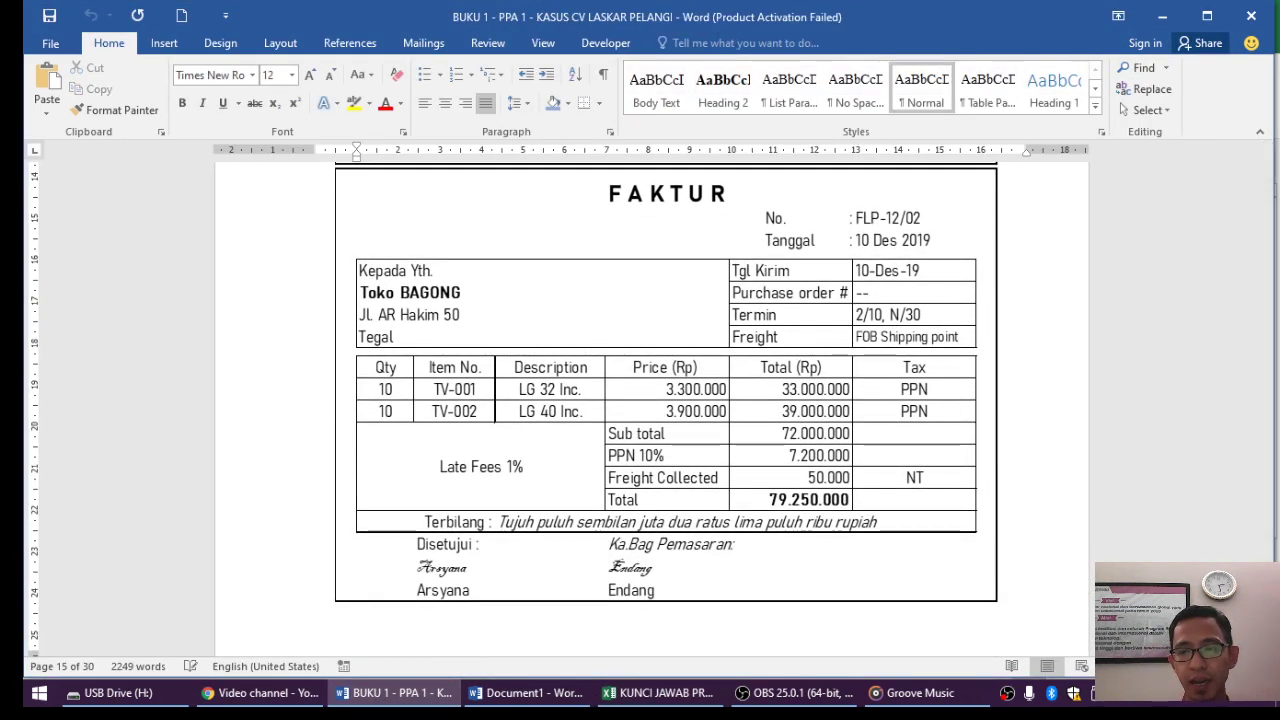
scroll(667, 400, down, 3)
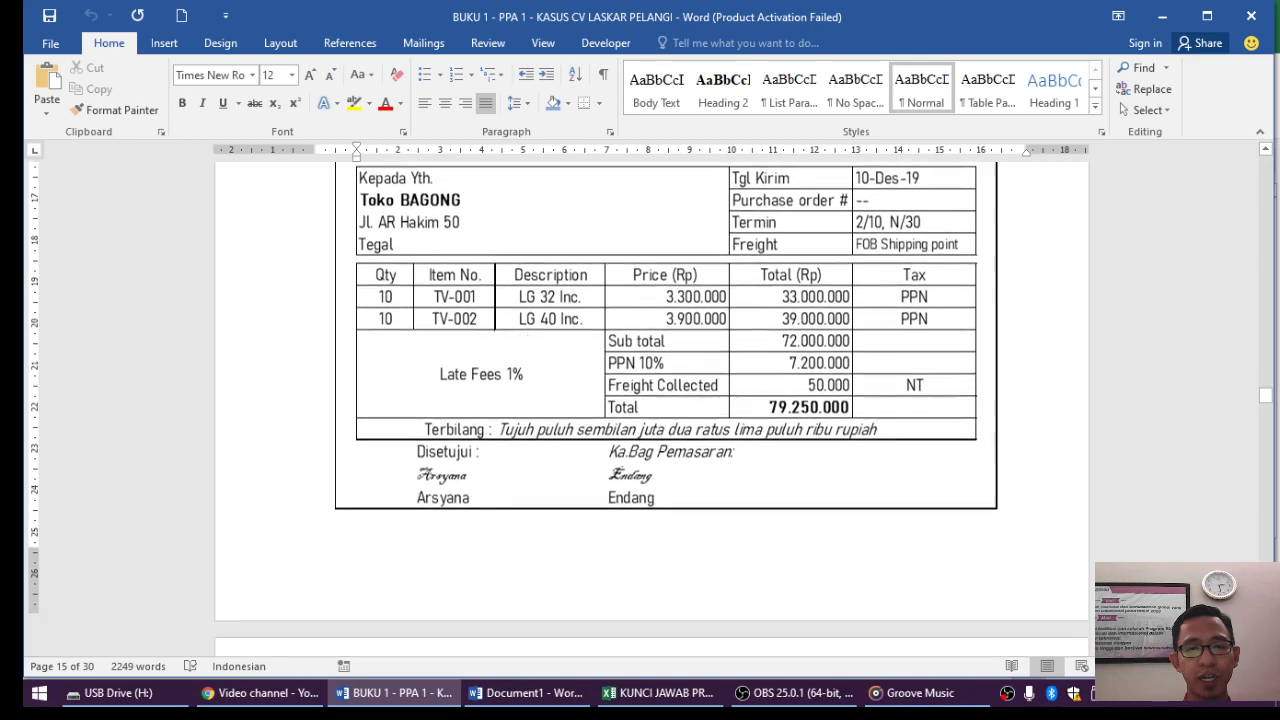
scroll(667, 400, down, 7)
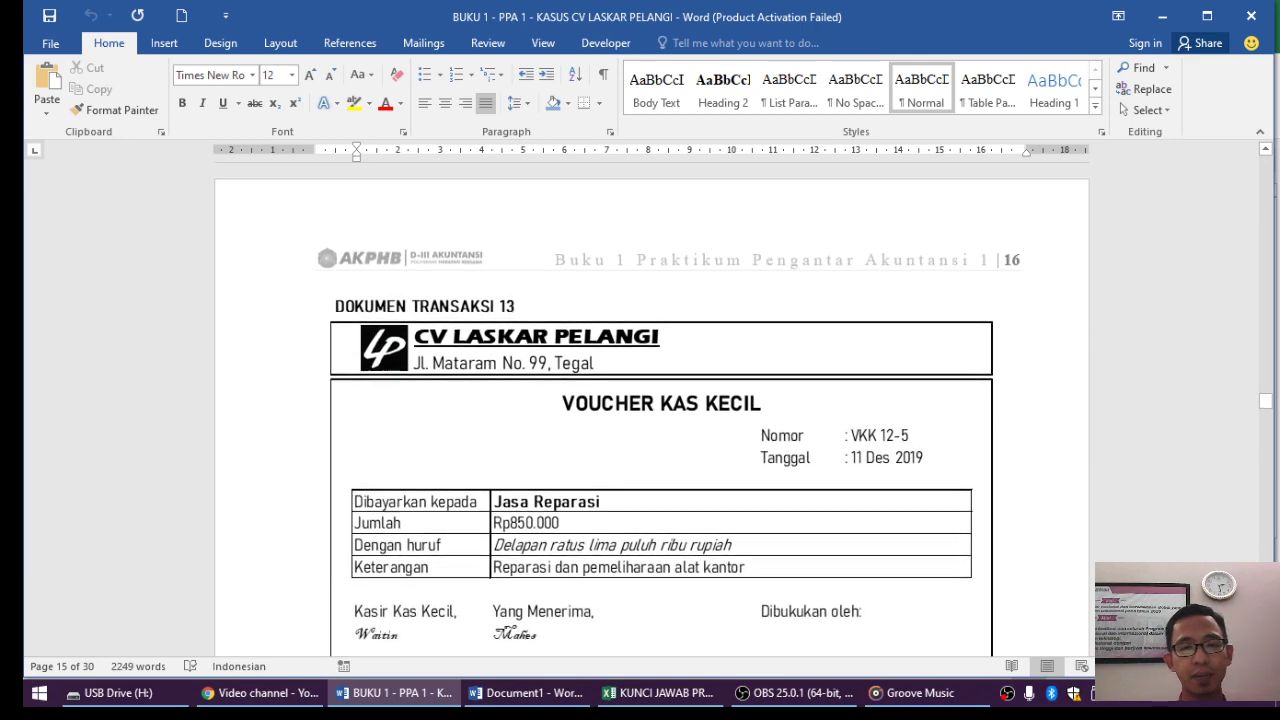
scroll(667, 400, down, 1)
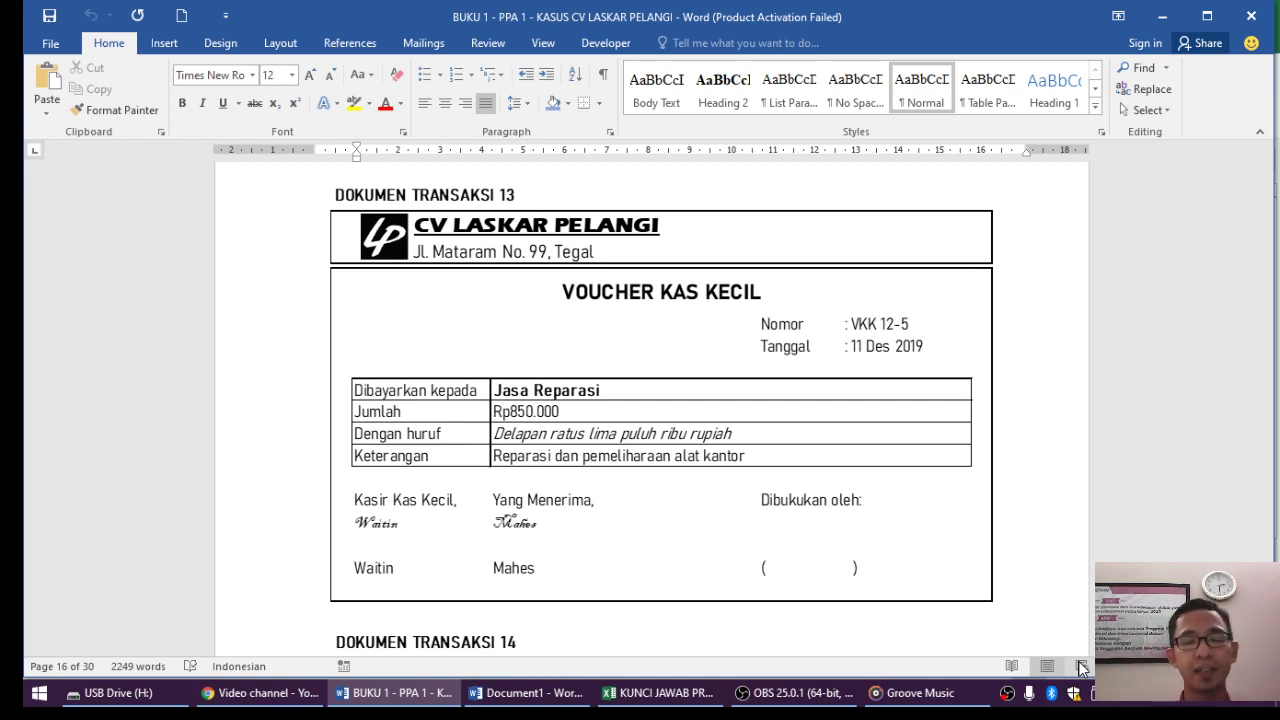
click(679, 703)
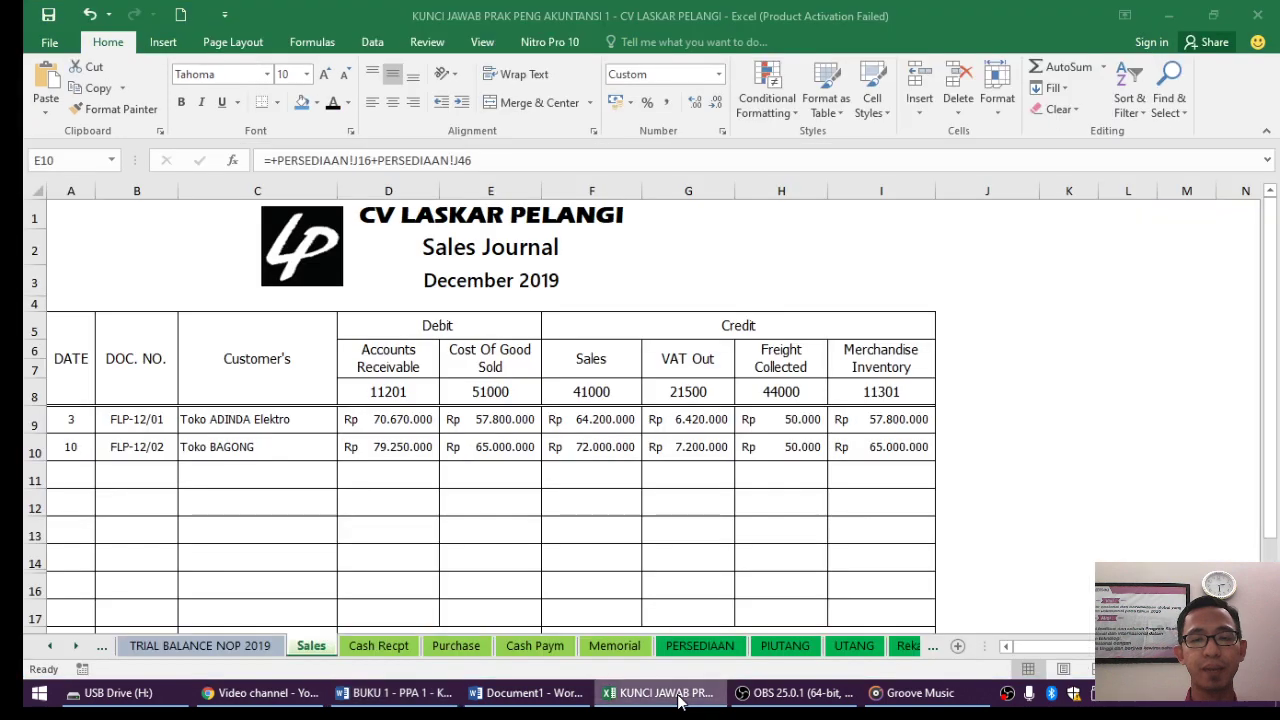
click(531, 650)
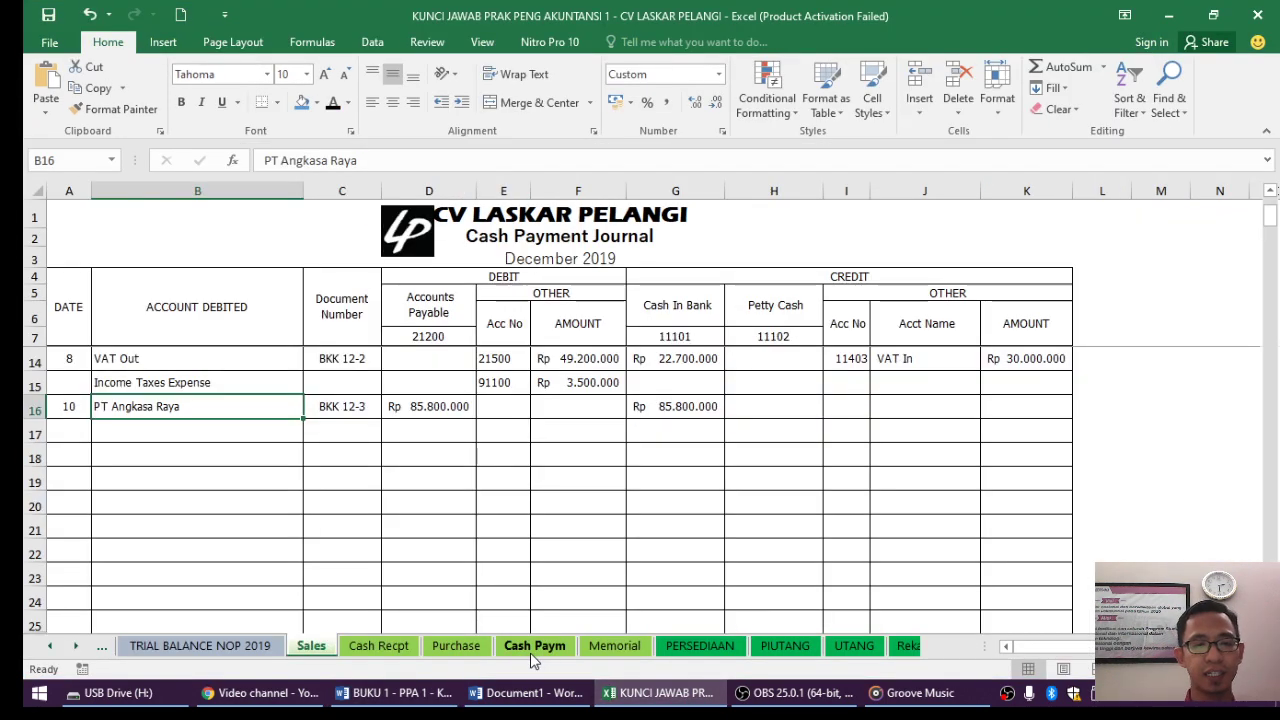
click(67, 425)
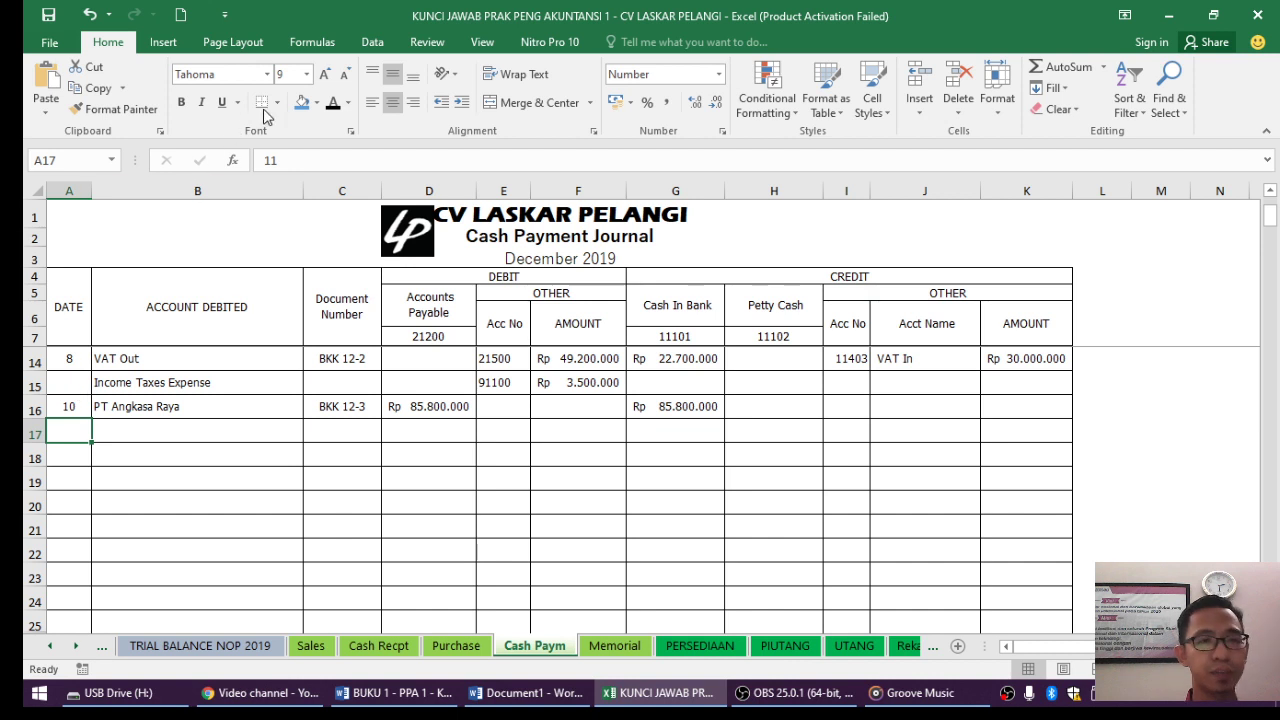
click(333, 101)
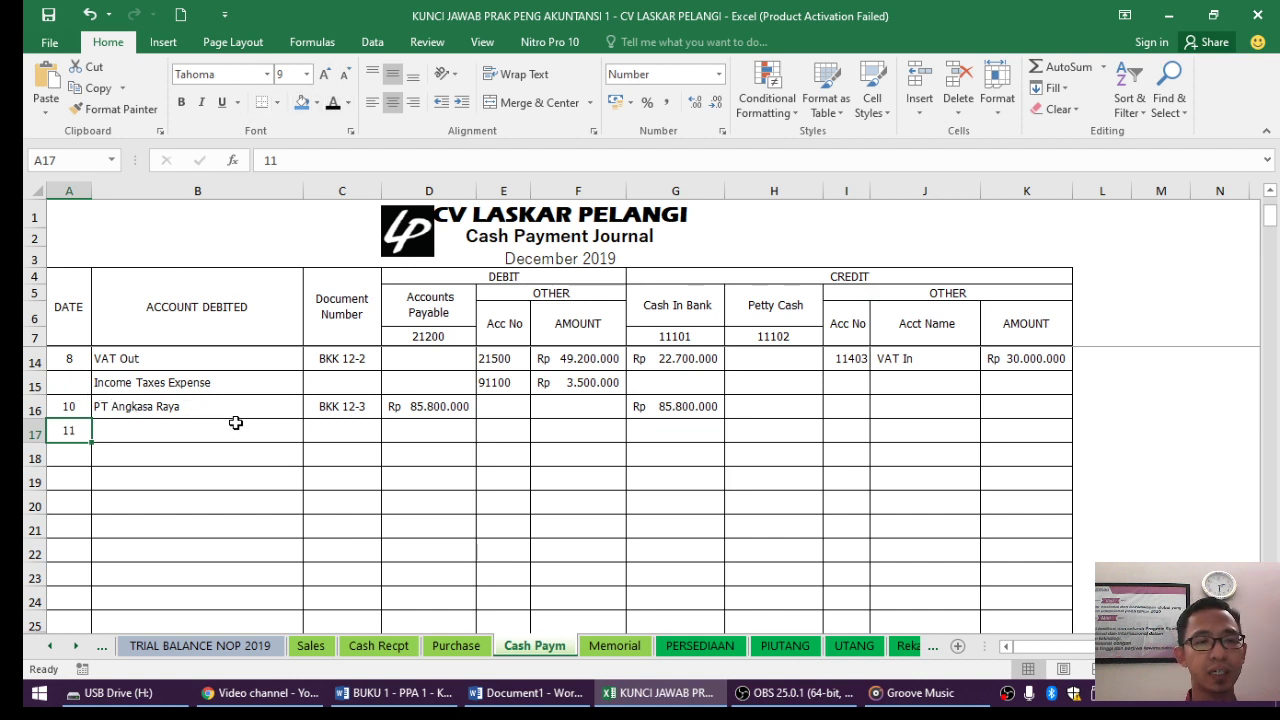
click(340, 428)
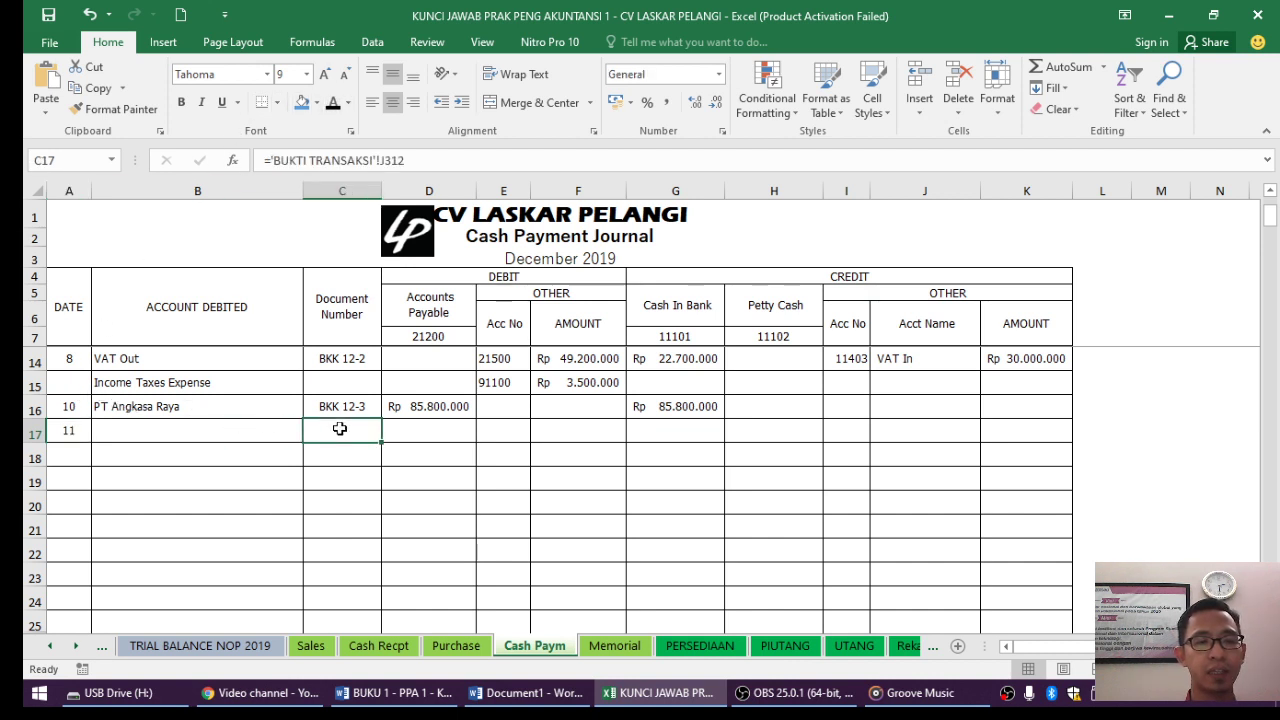
click(333, 104)
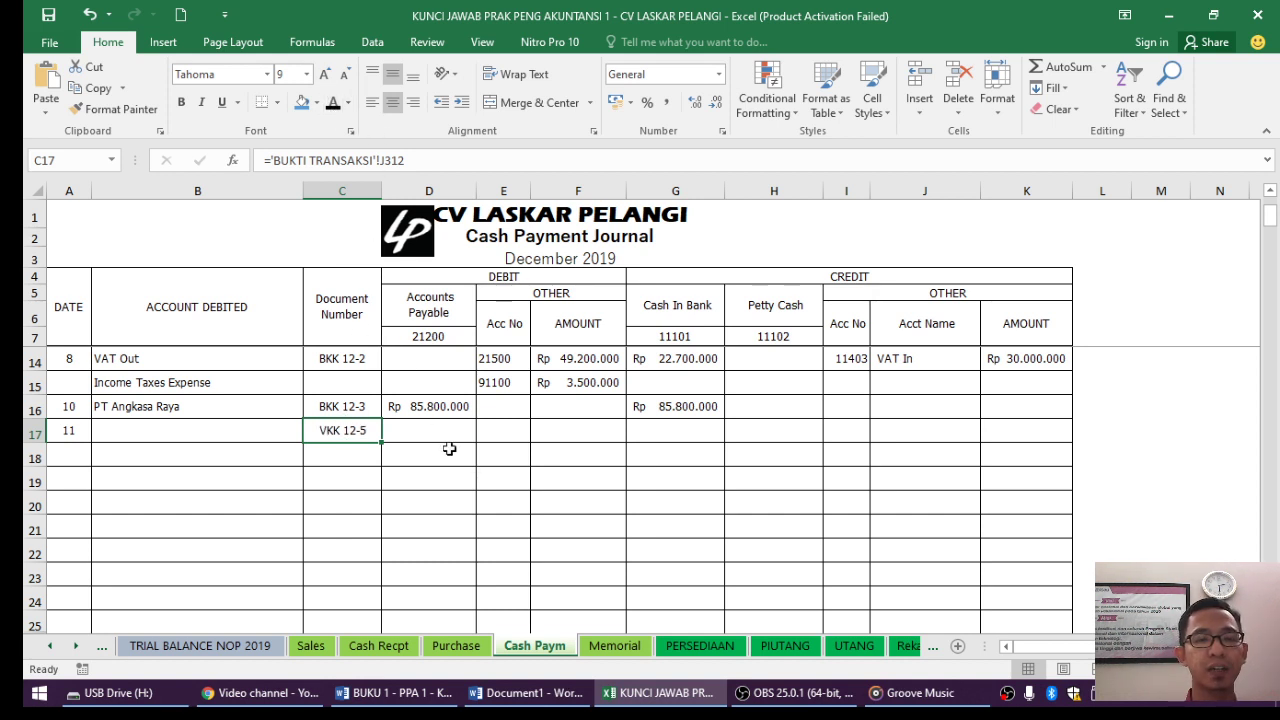
Reveal the other-debit account number 62300 in cell E17 and its 850.000 amount in F17 of the Cash Payment journal in black font.
click(510, 430)
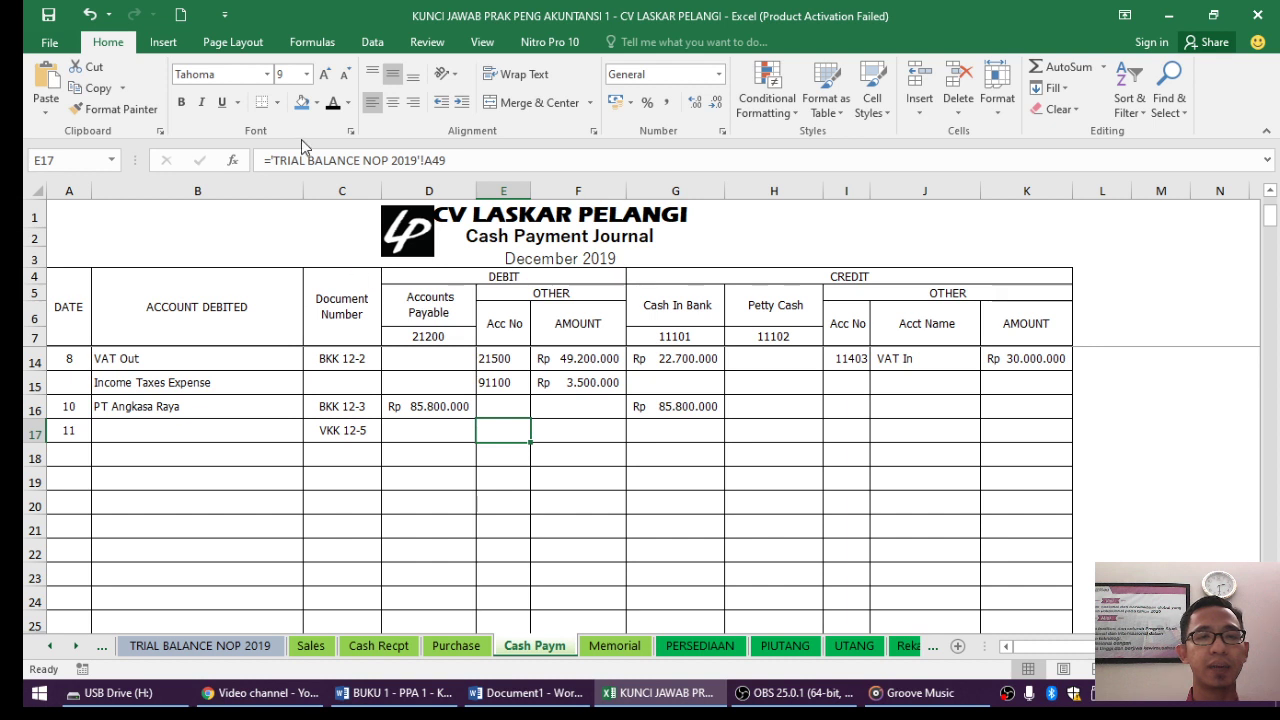
click(333, 104)
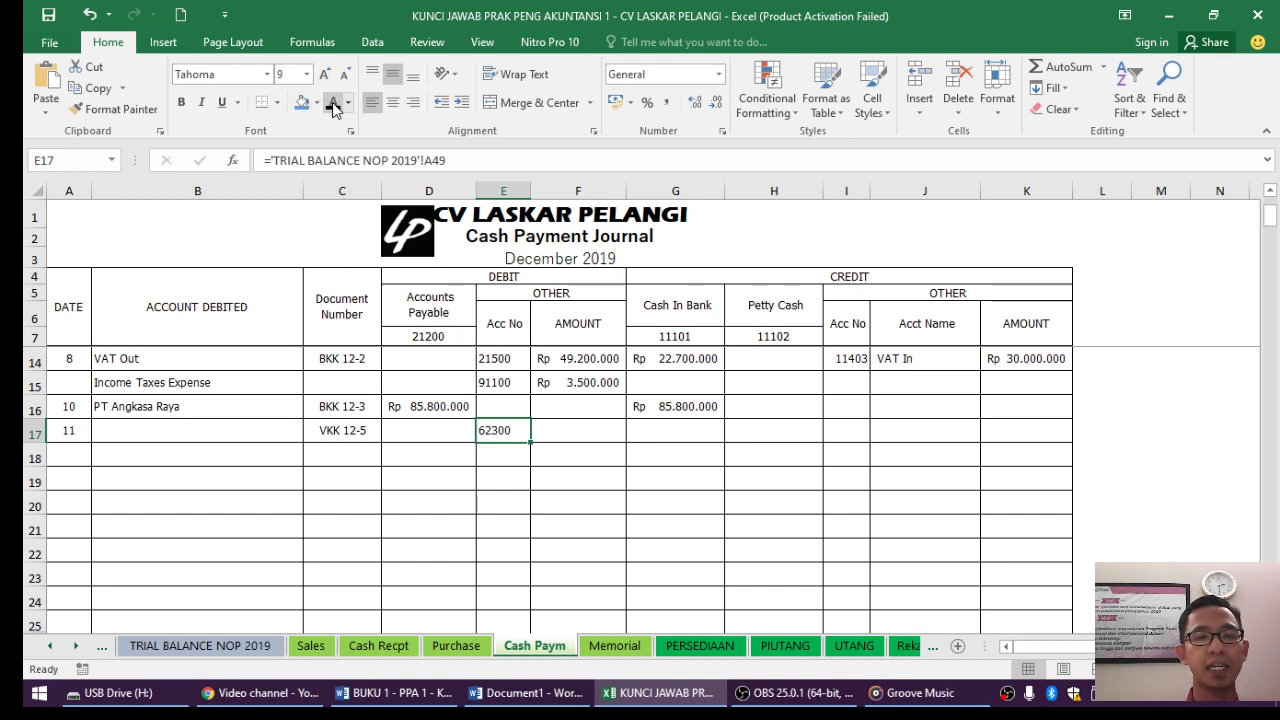
click(595, 432)
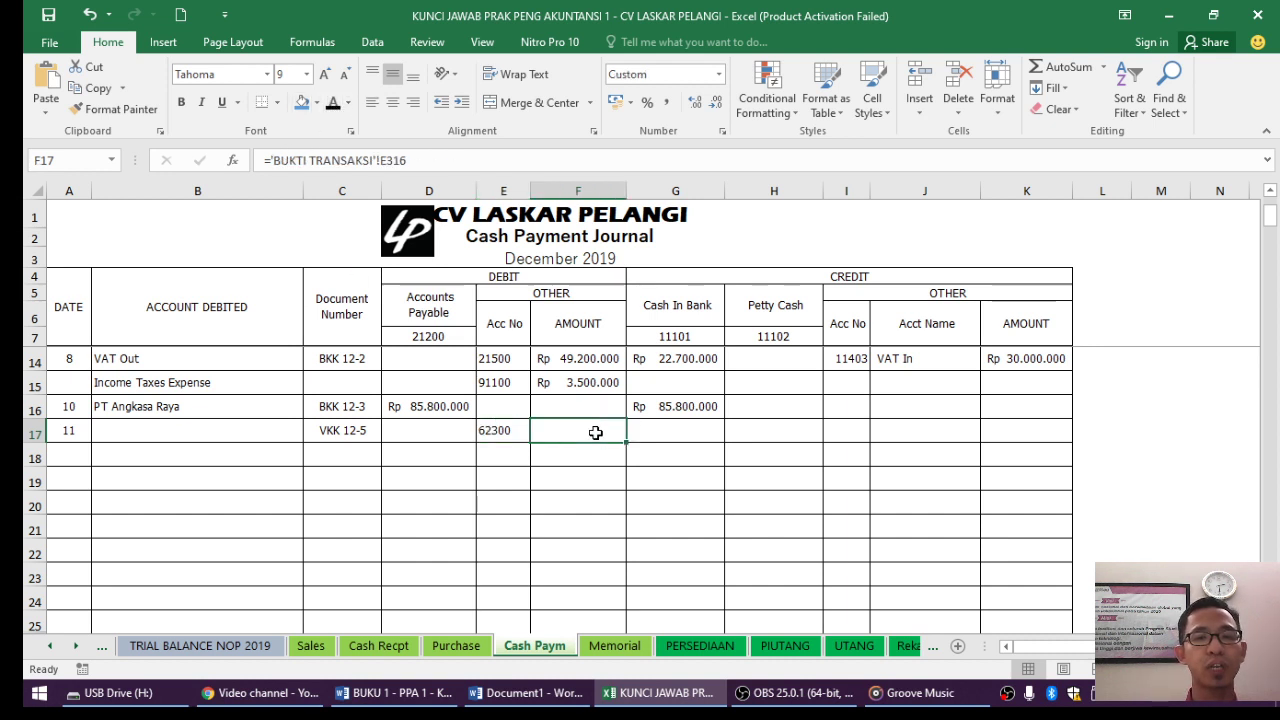
click(337, 106)
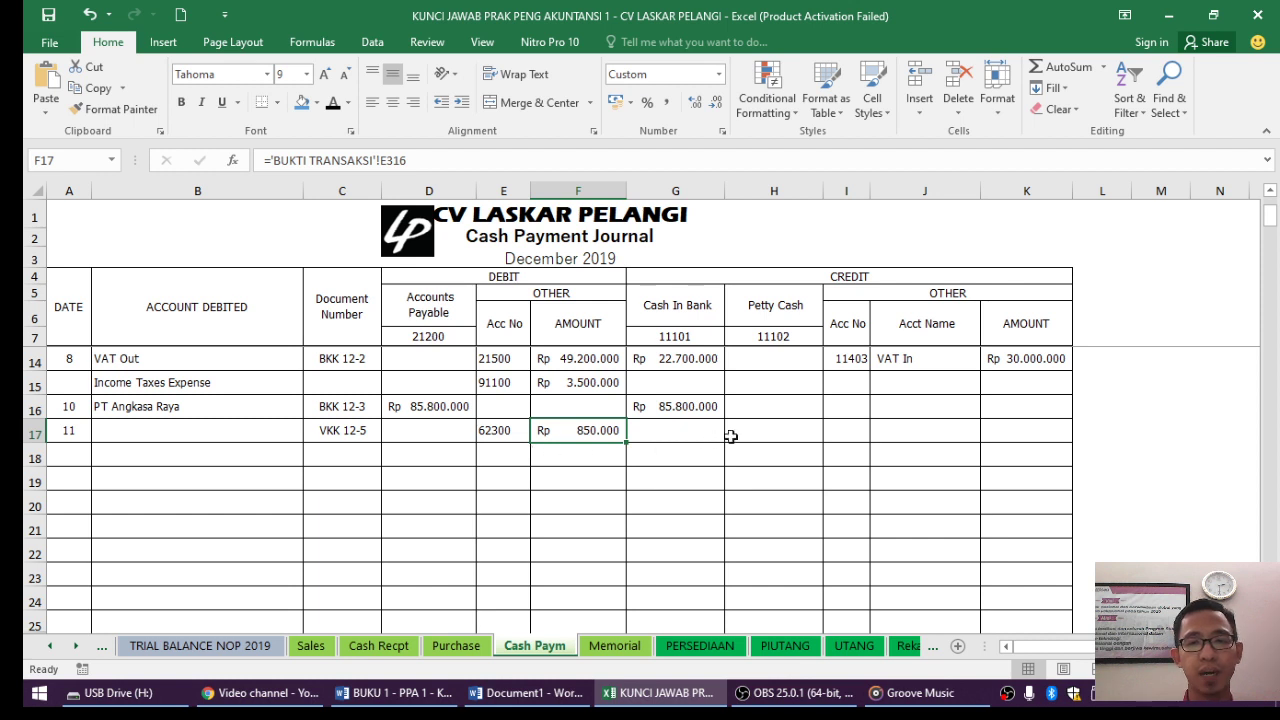
Reveal the 850.000 Petty Cash credit in cell H17 and the debited account Maintenance and Repair Expense in B17 in black font.
click(768, 433)
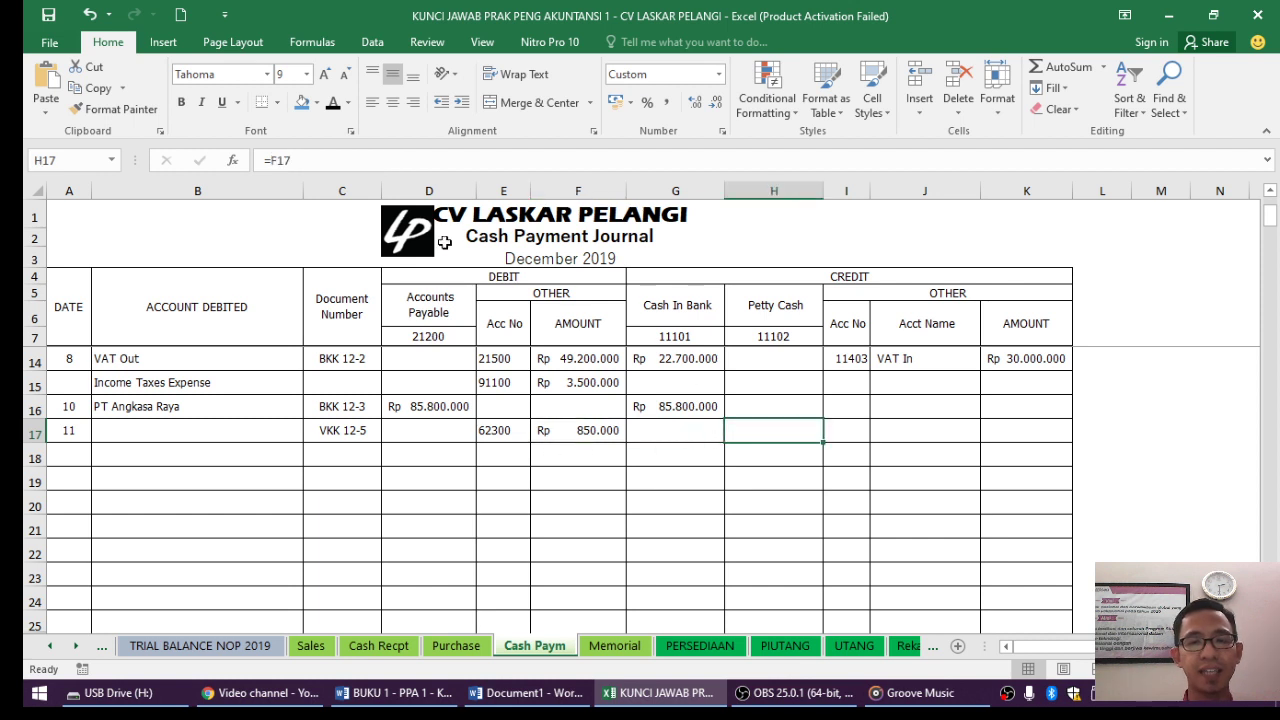
click(332, 102)
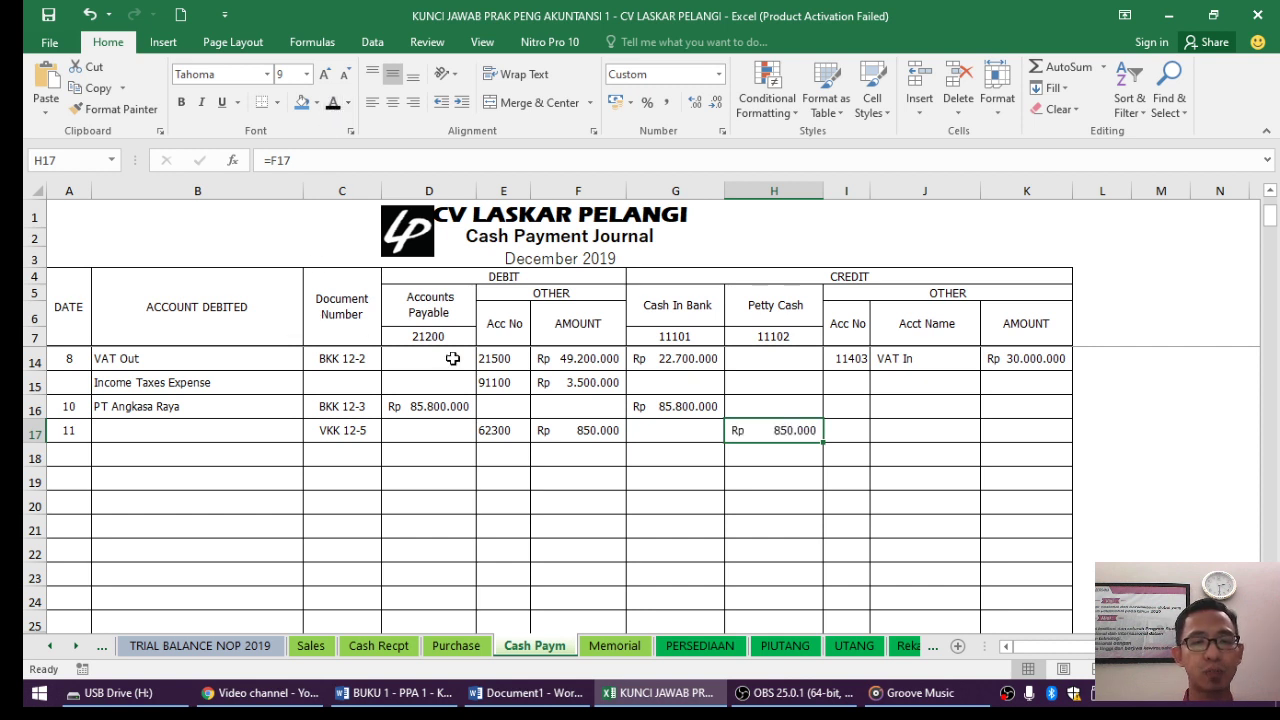
click(150, 430)
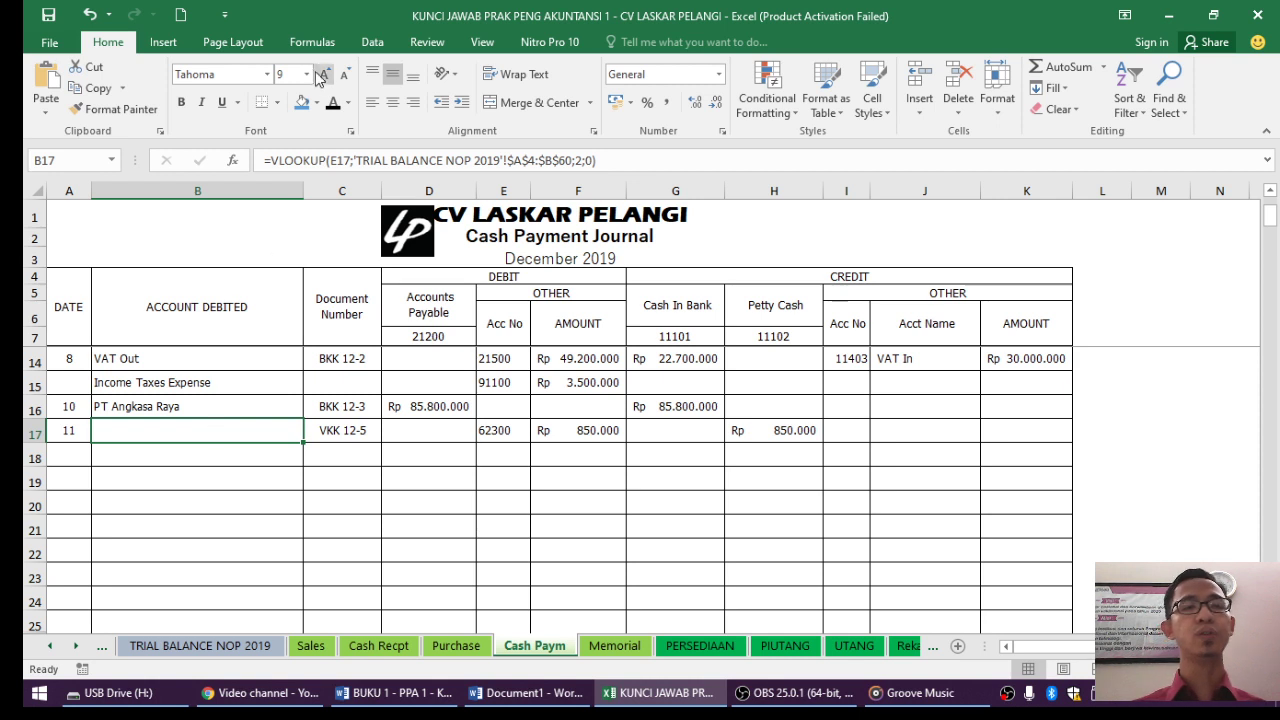
click(332, 102)
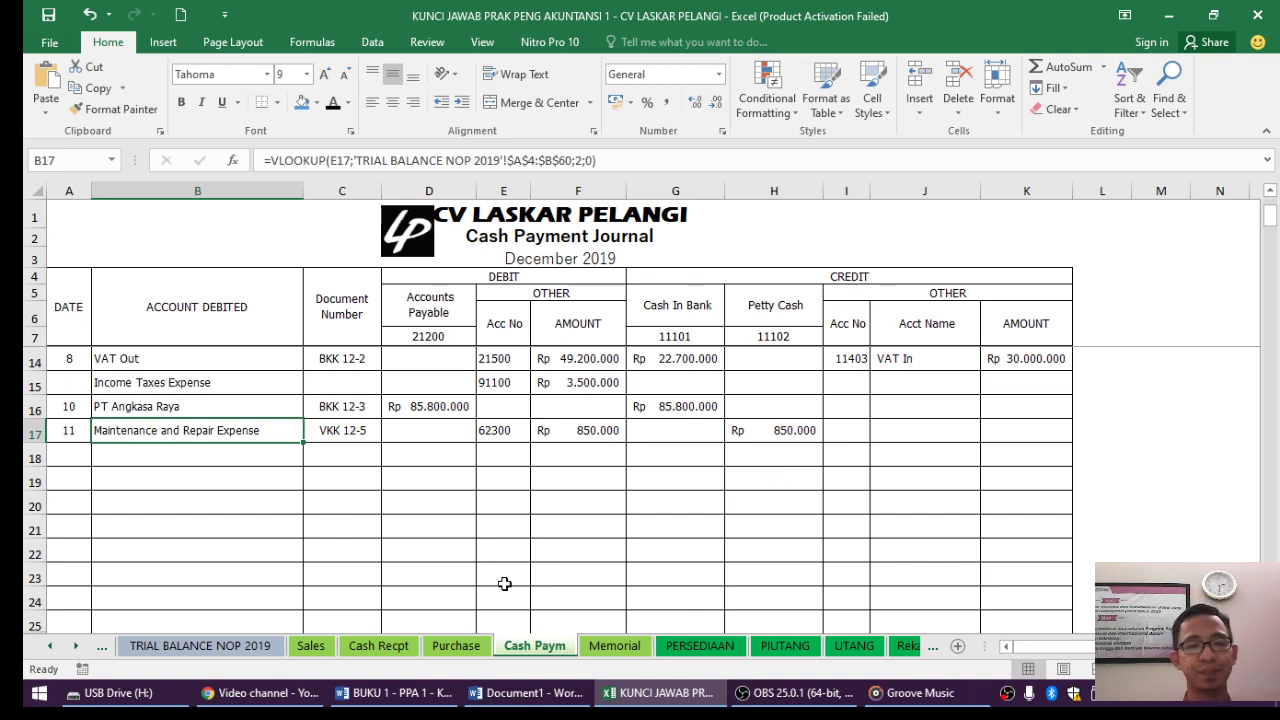
Find the Dokumen Transaksi 14 credit note in Word and reveal date 14 in cell B12 of Excel's Memorial journal in black font.
click(424, 705)
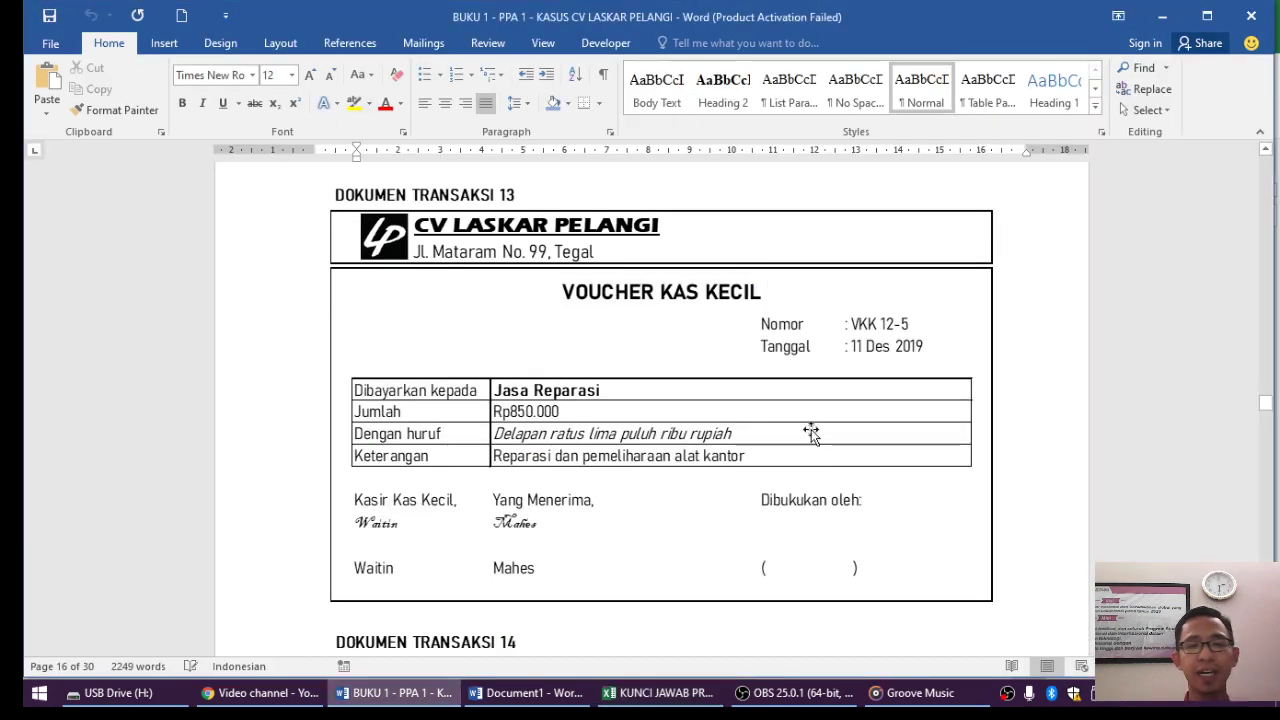
scroll(660, 410, down, 5)
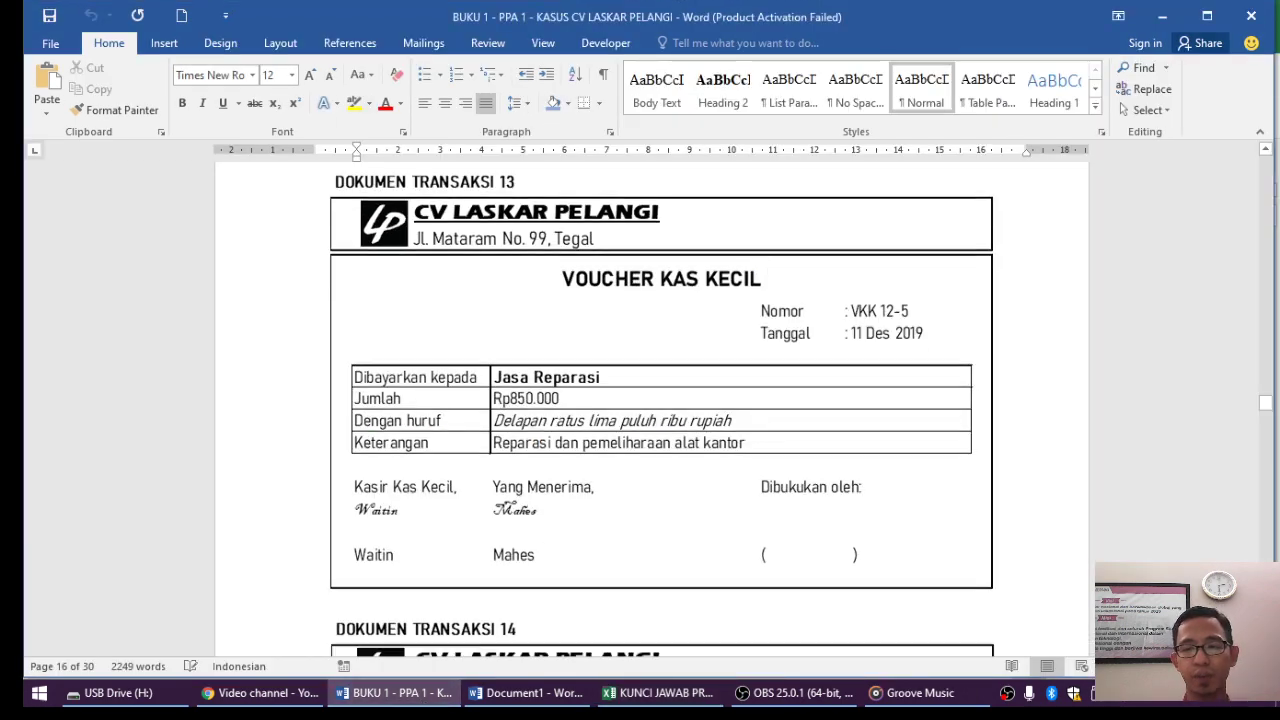
scroll(660, 410, down, 5)
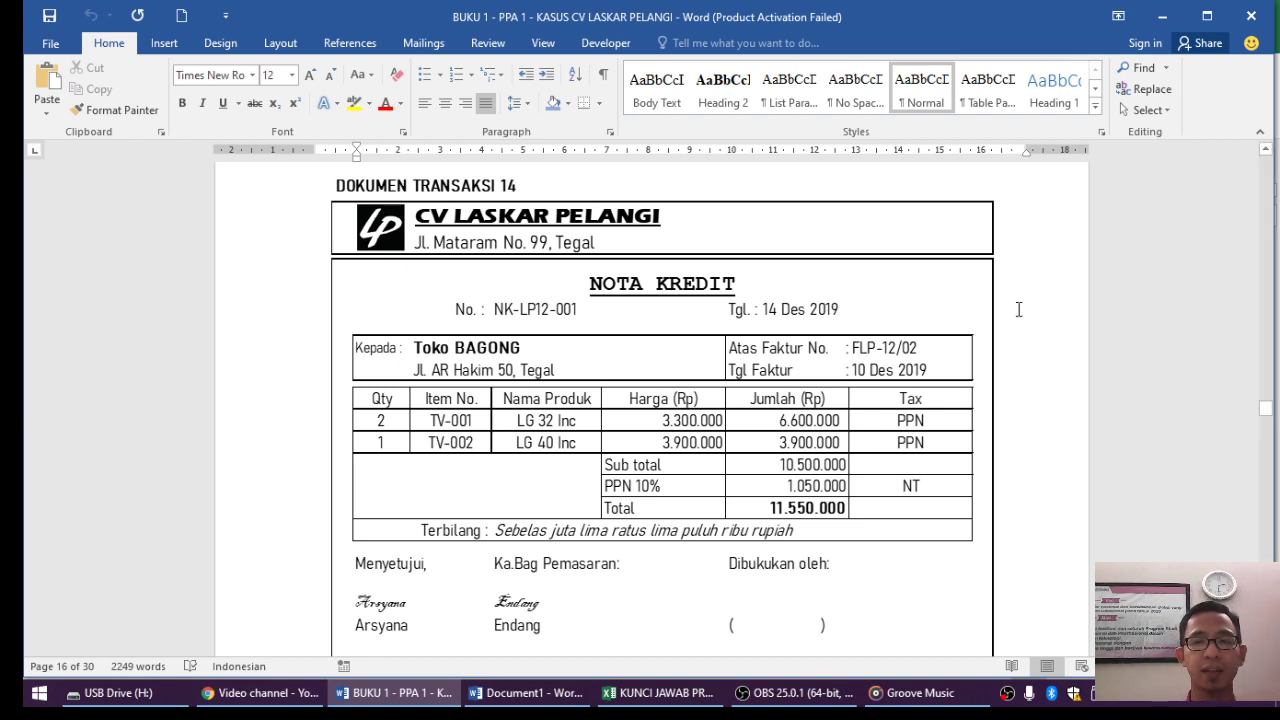
click(648, 697)
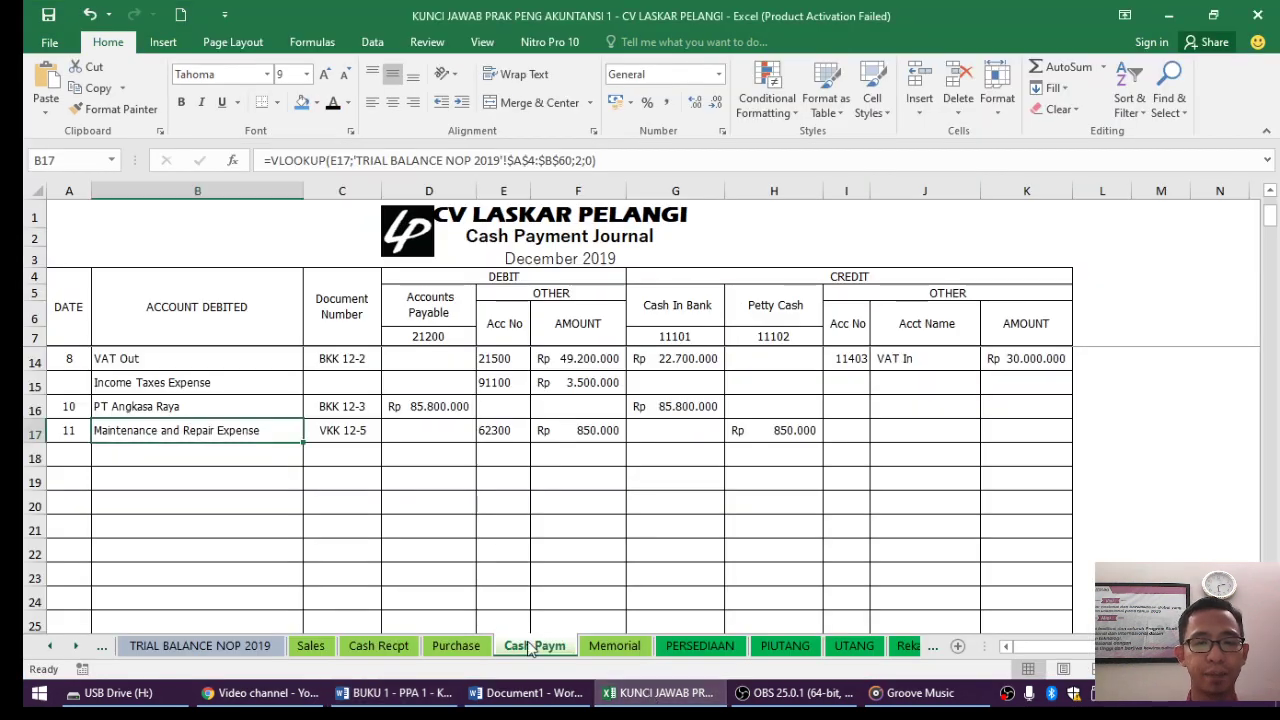
click(600, 646)
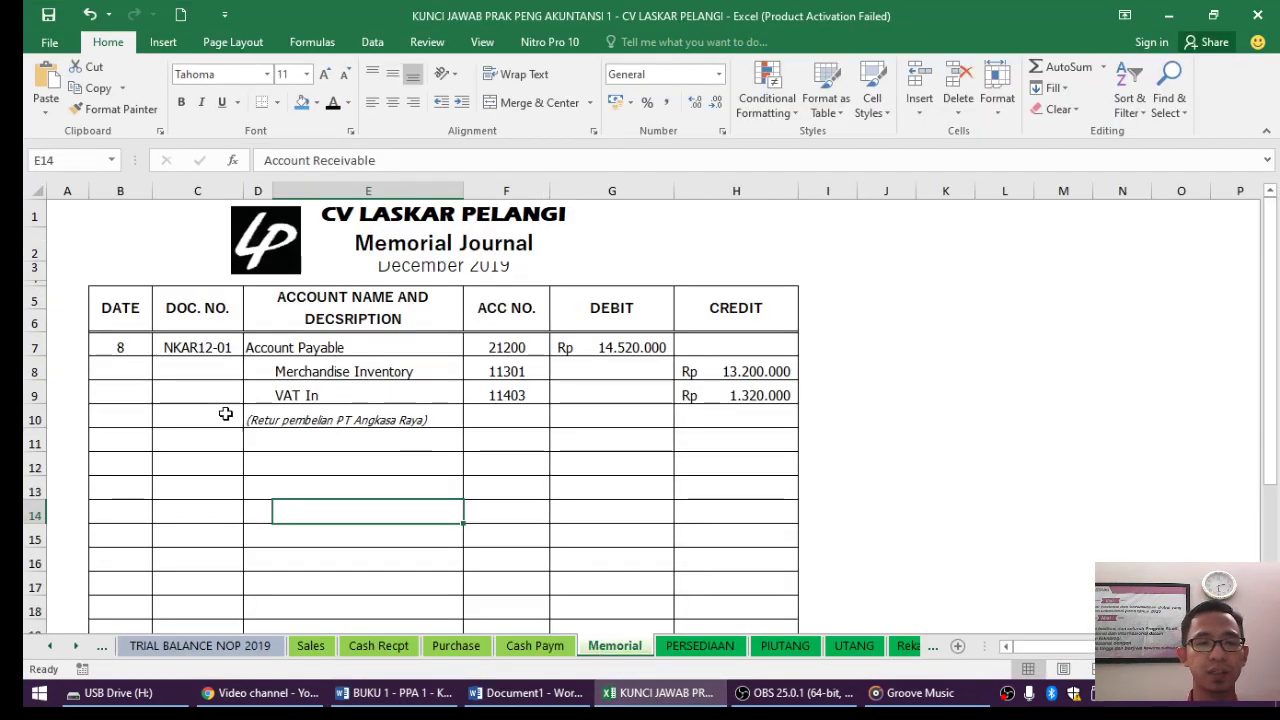
click(132, 446)
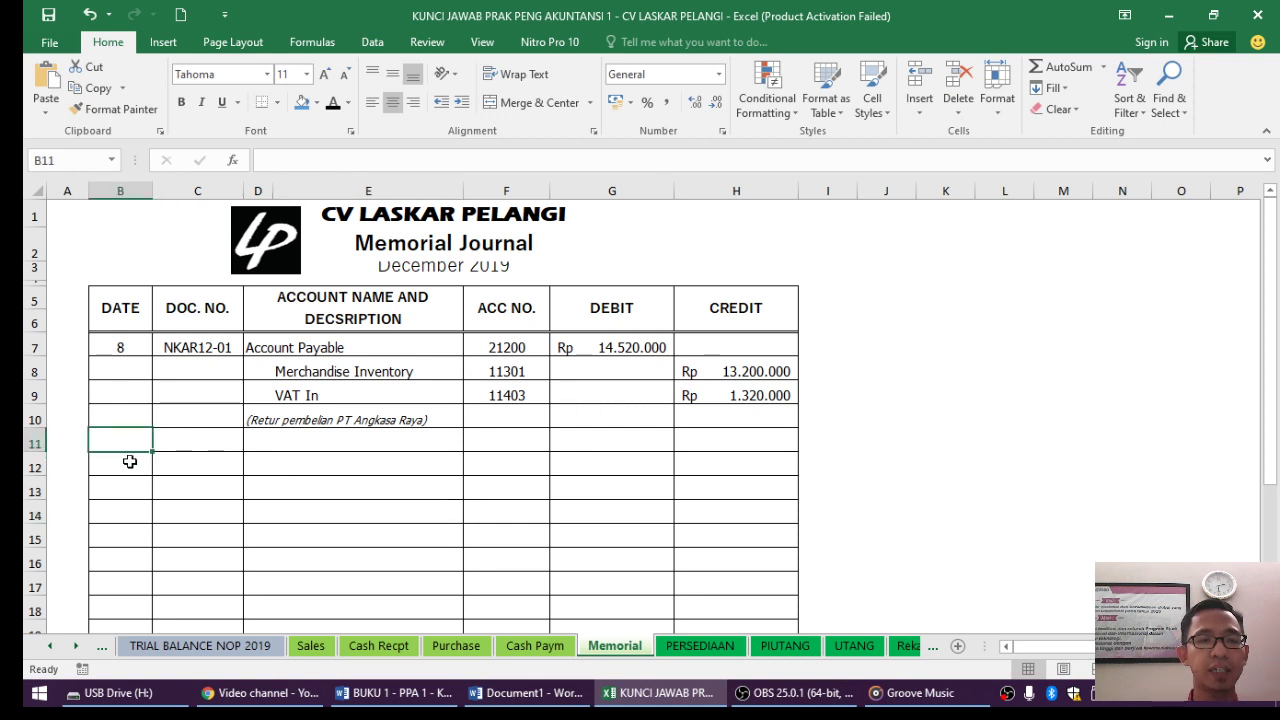
click(130, 462)
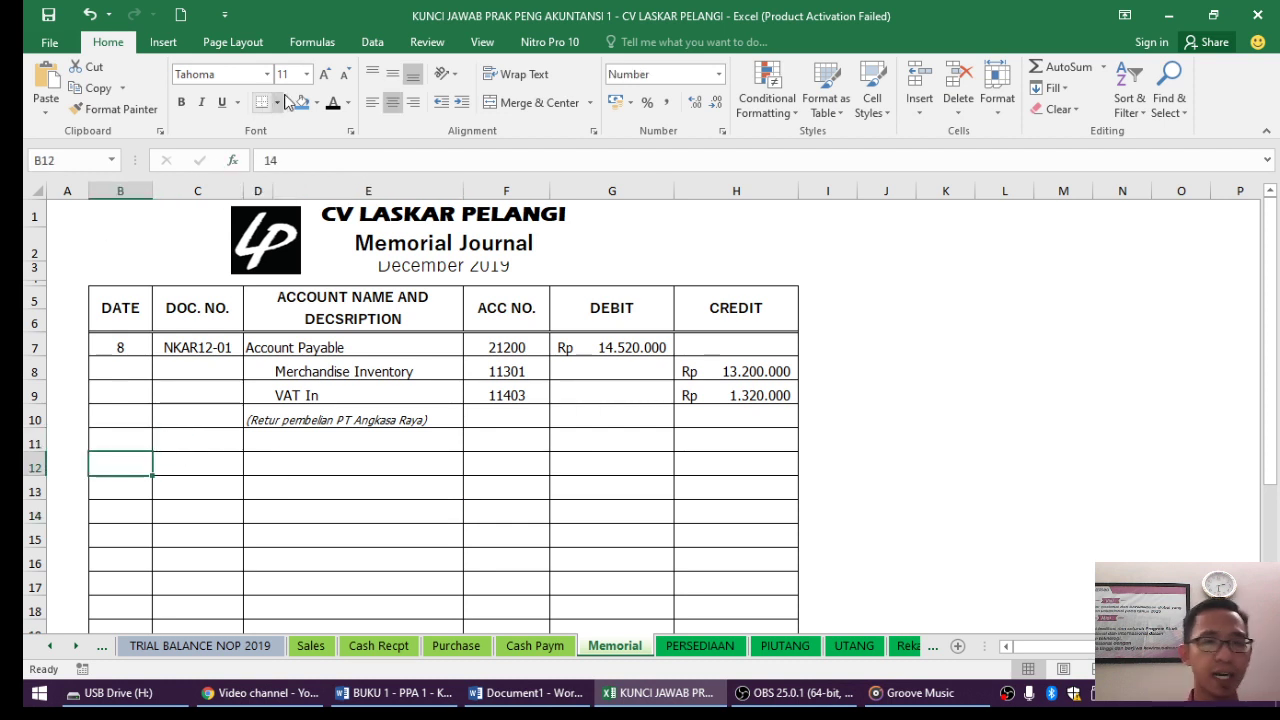
click(333, 102)
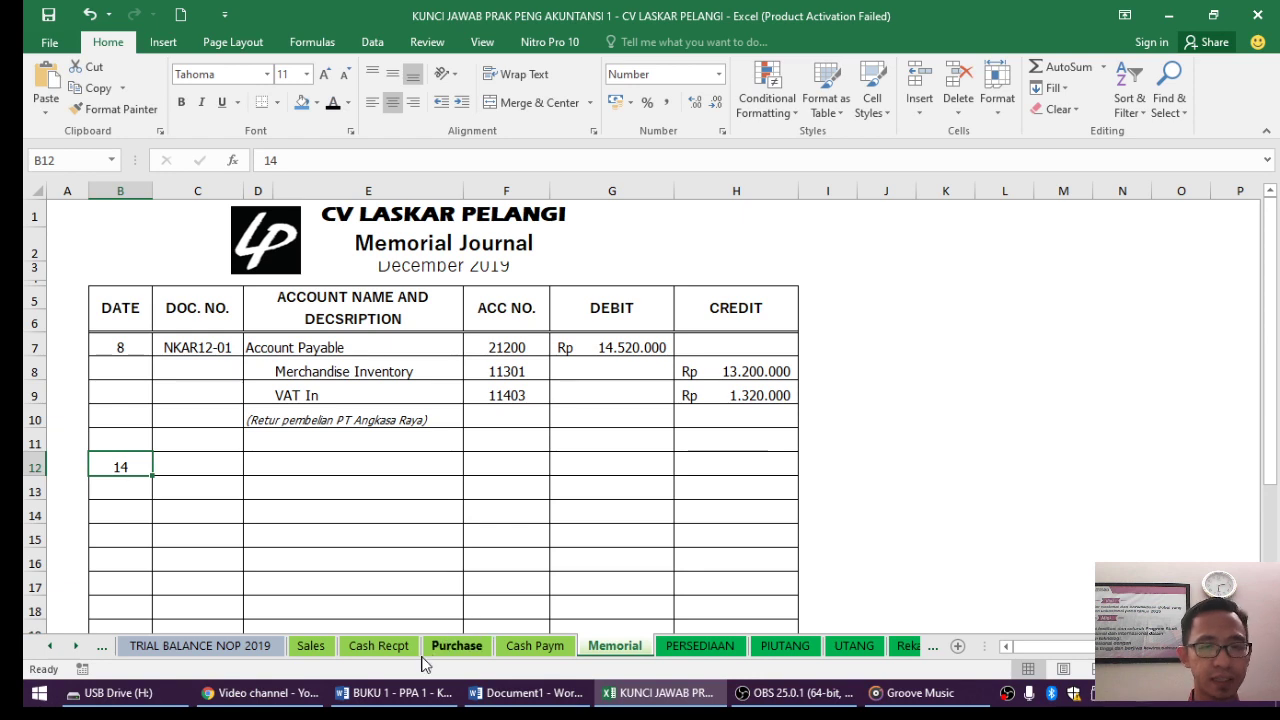
Check the credit note's number in Word and reveal NK-LP12-001 in cell C12 of the Memorial journal in black font.
click(403, 693)
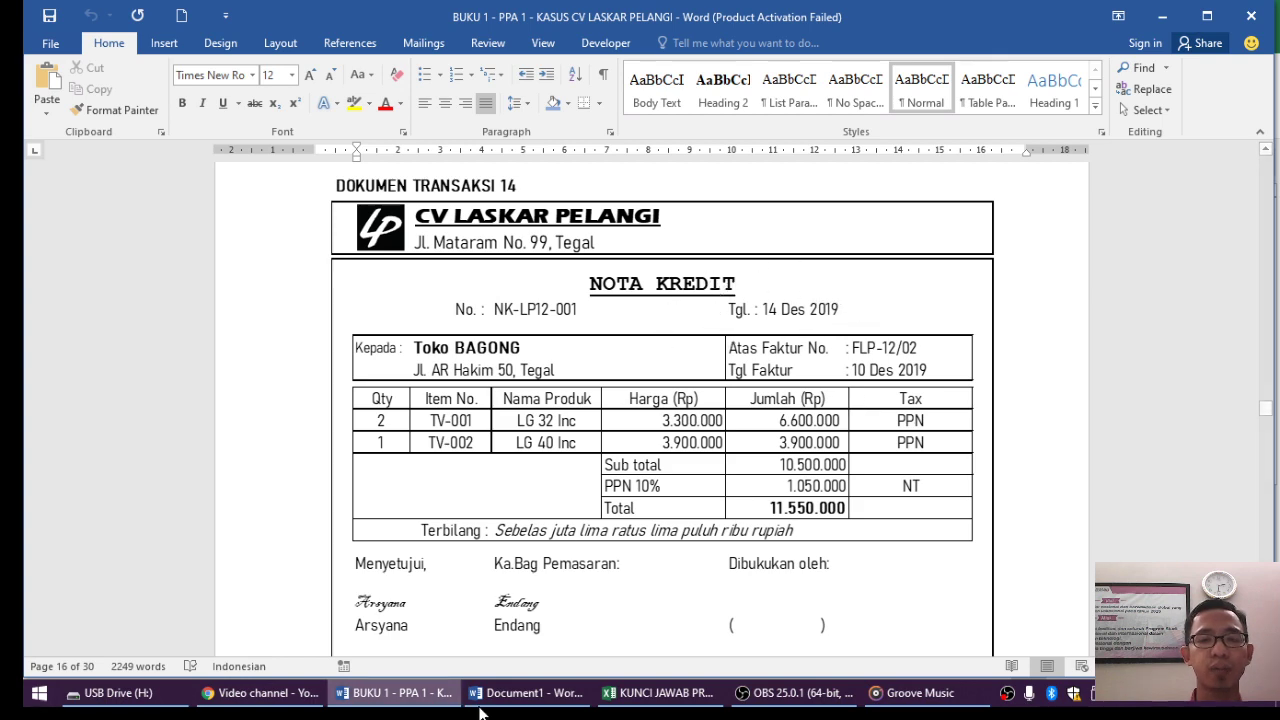
click(636, 700)
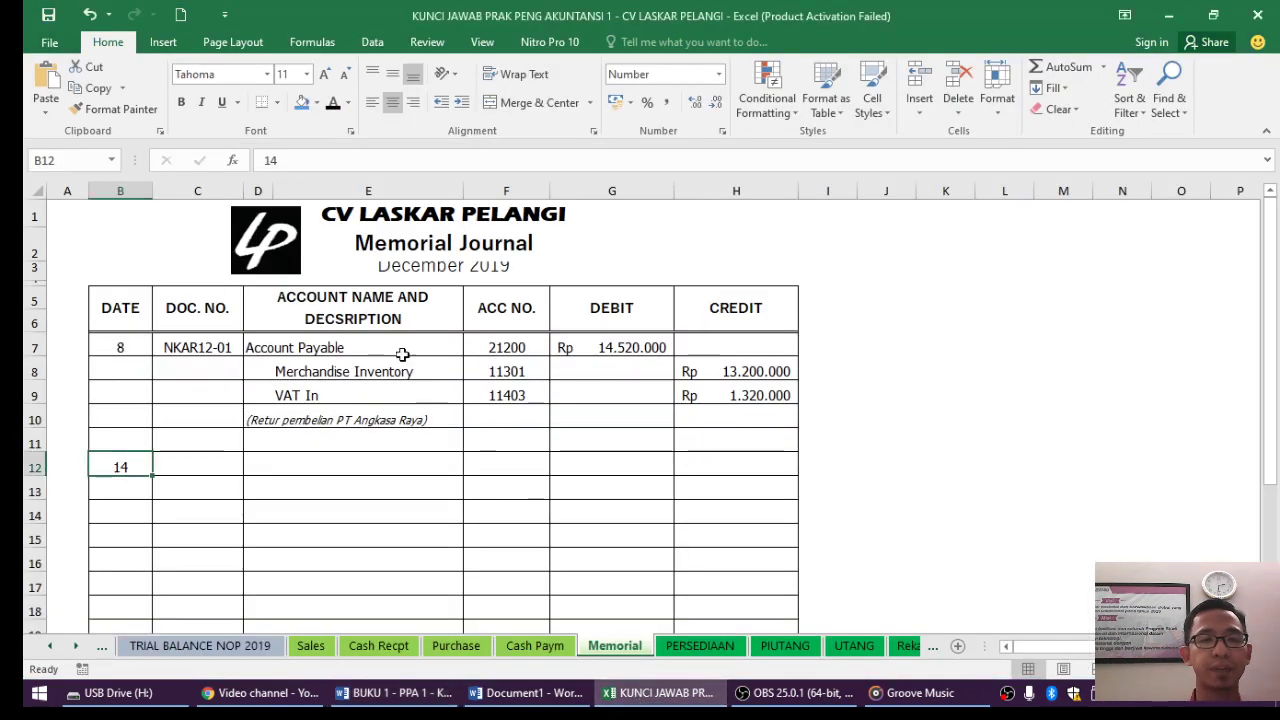
click(222, 463)
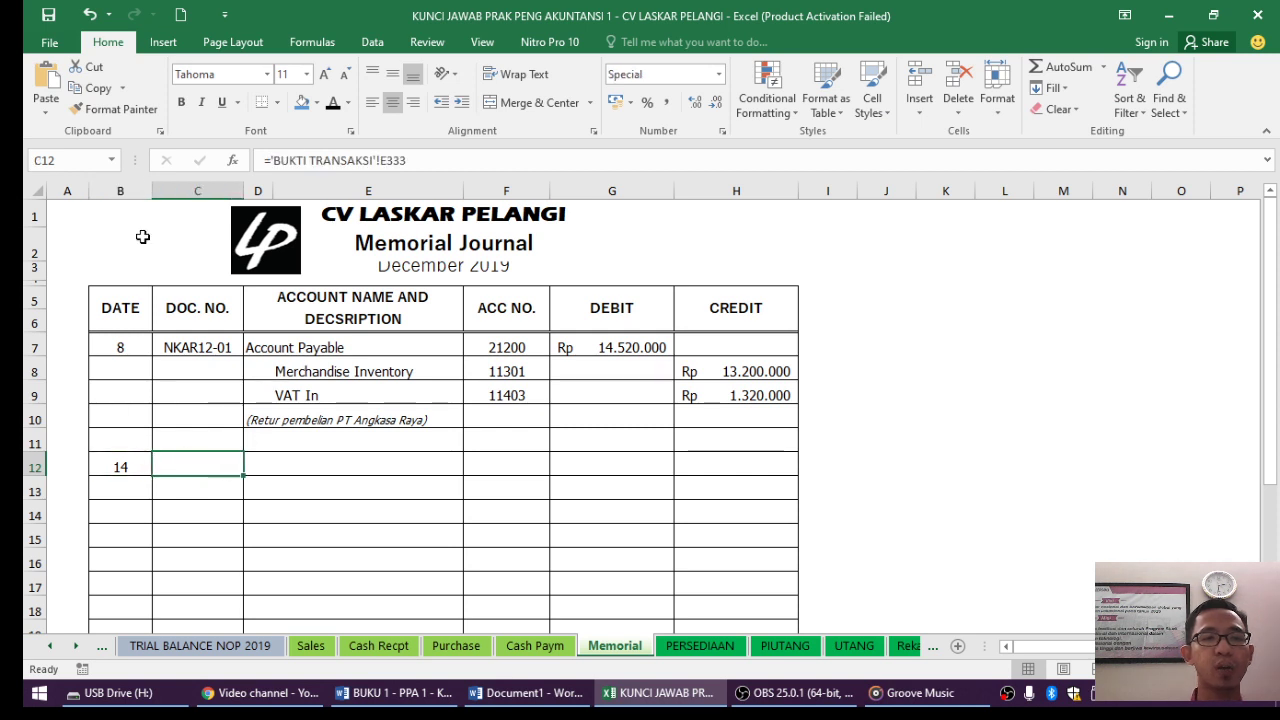
click(333, 104)
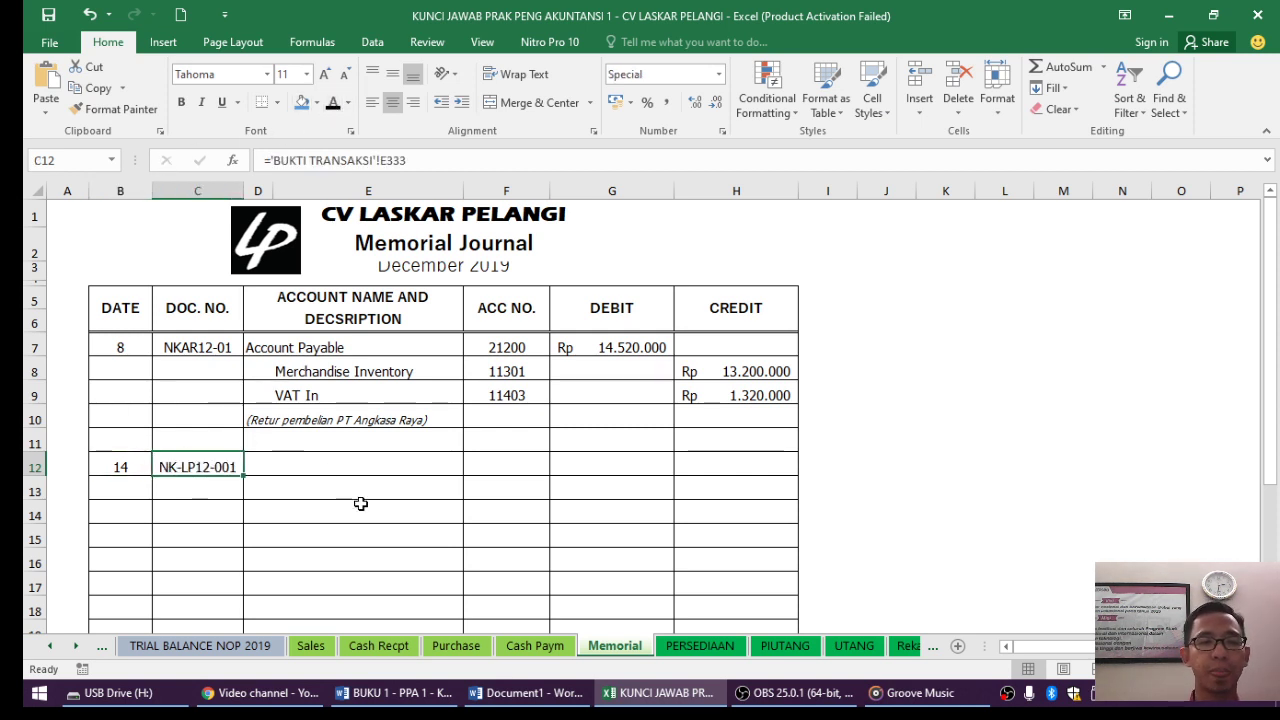
Compare the Toko BAGONG sale in the Sales journal with the credit note and reveal Sales Return in Memorial cell D12 in black font.
click(259, 470)
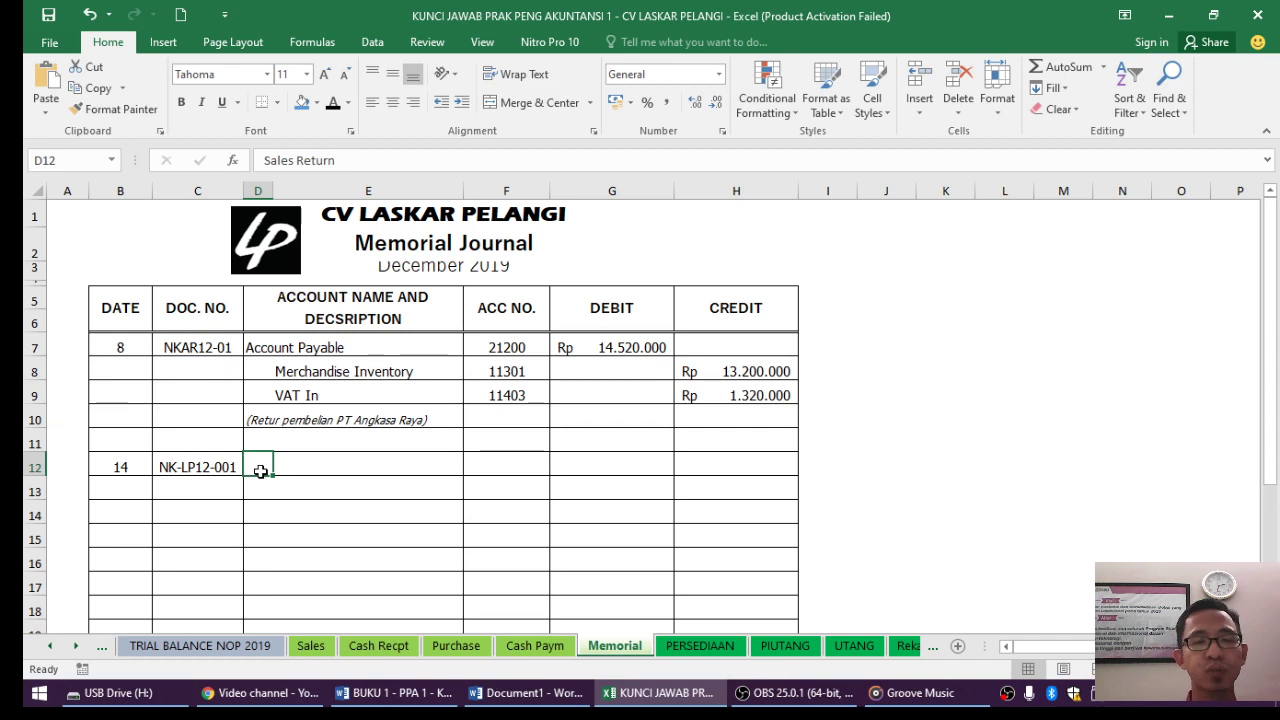
click(318, 647)
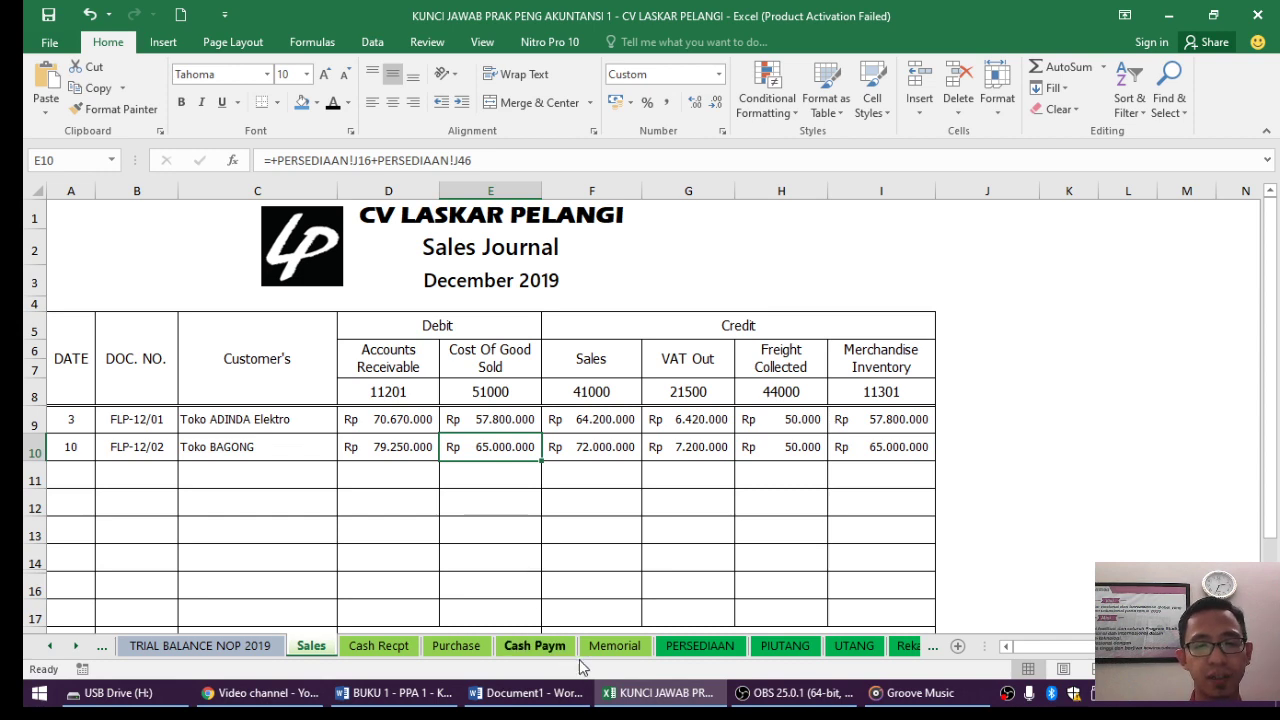
click(616, 646)
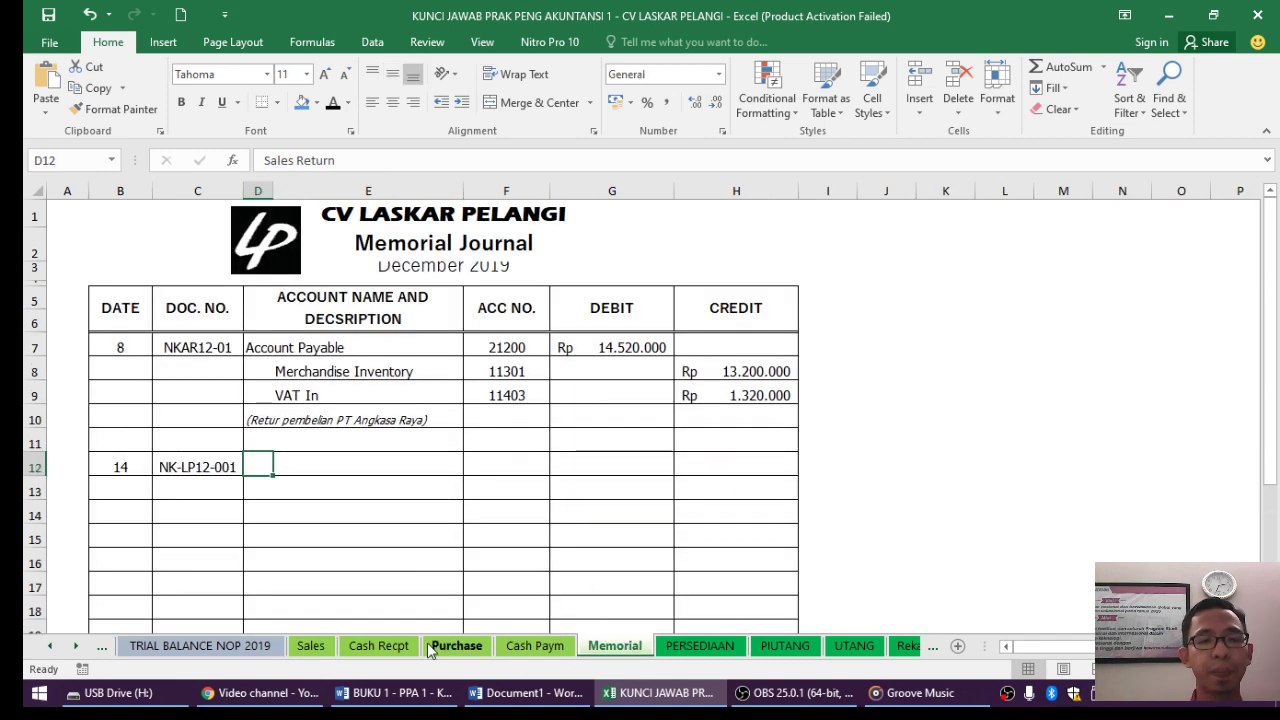
click(318, 648)
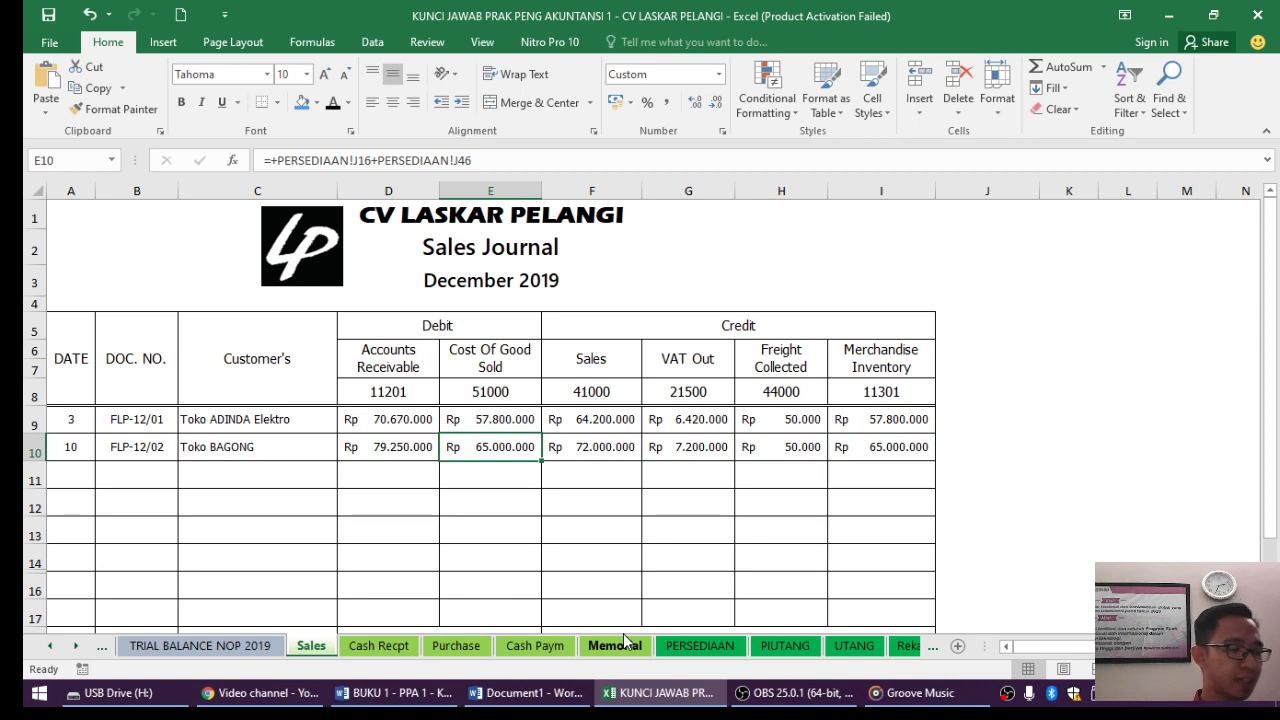
click(395, 693)
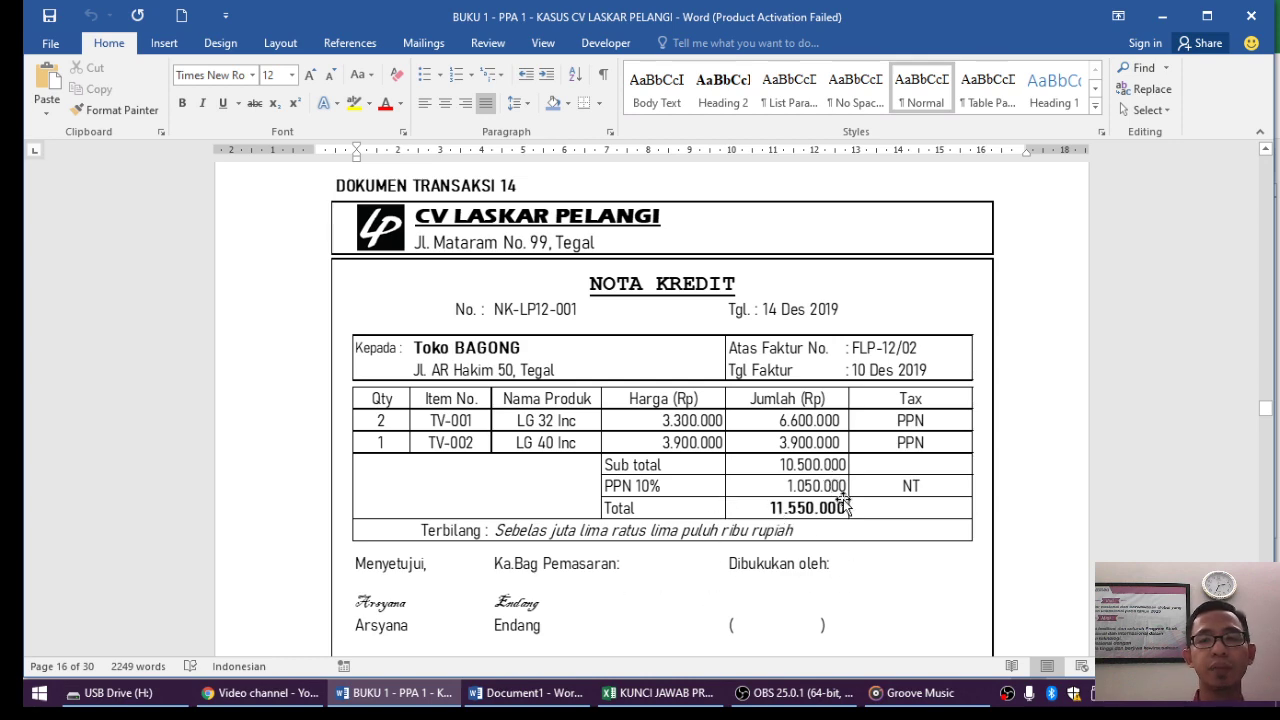
click(617, 692)
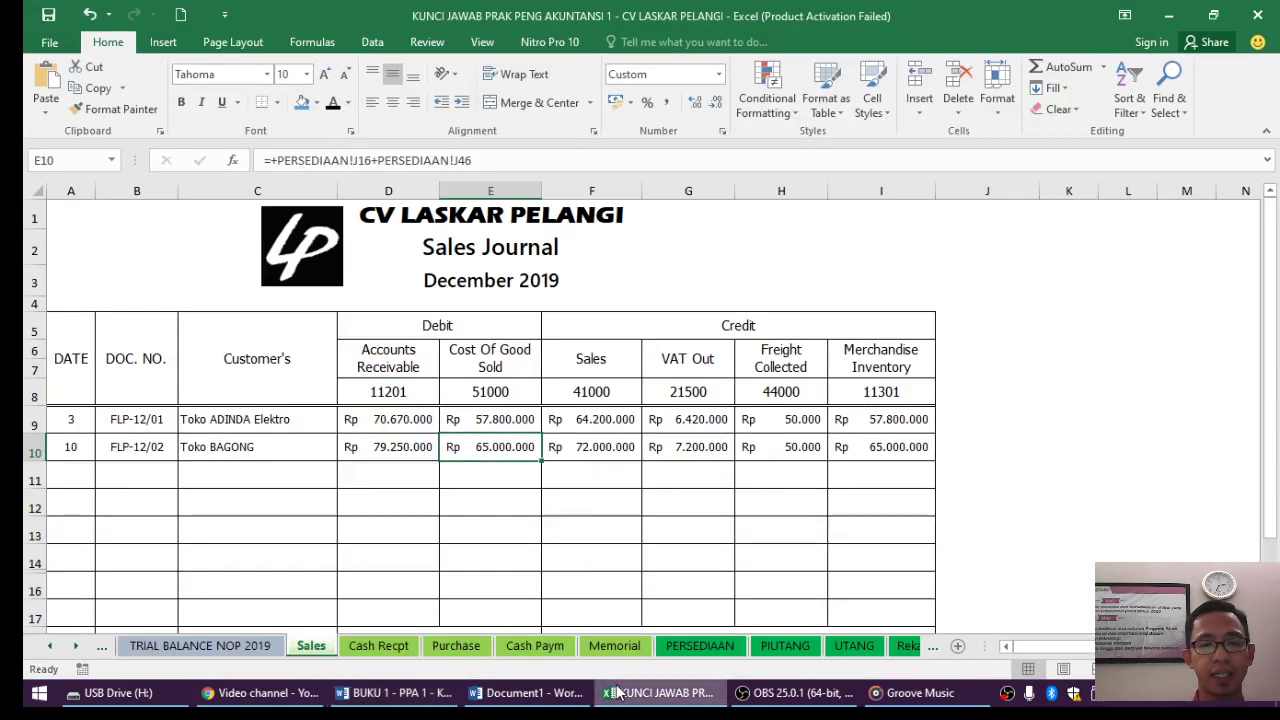
click(600, 645)
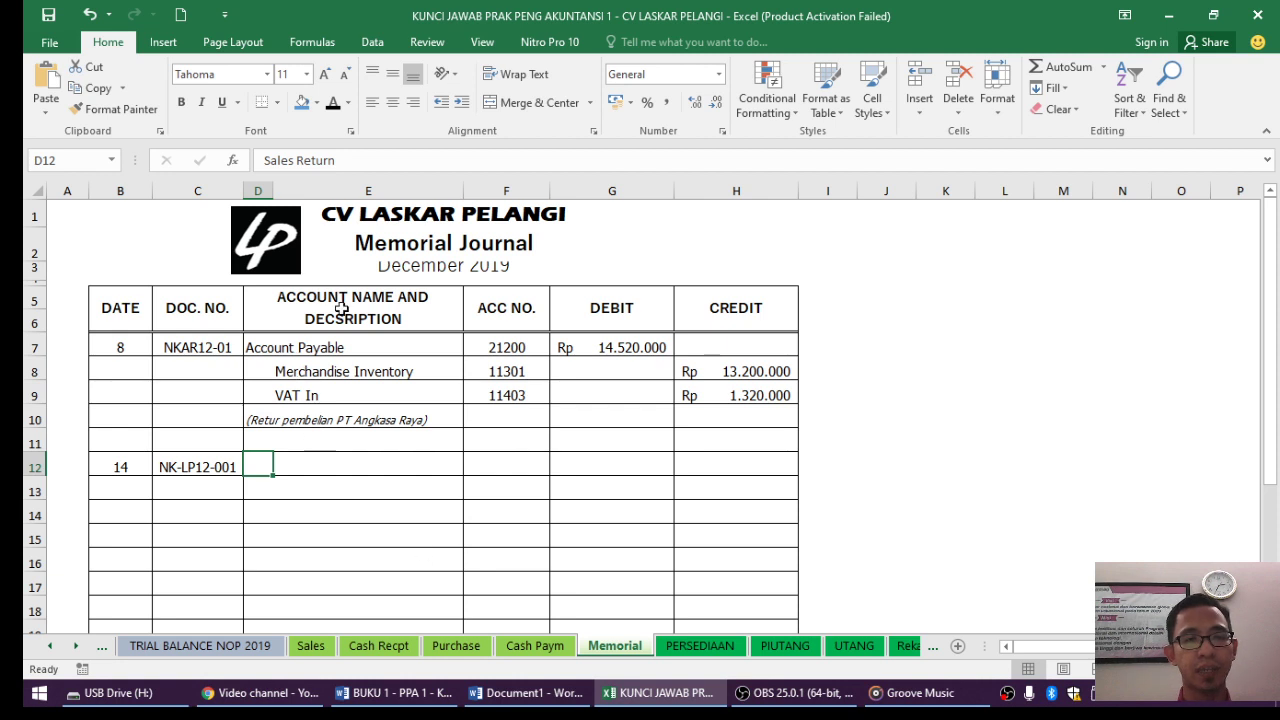
click(333, 103)
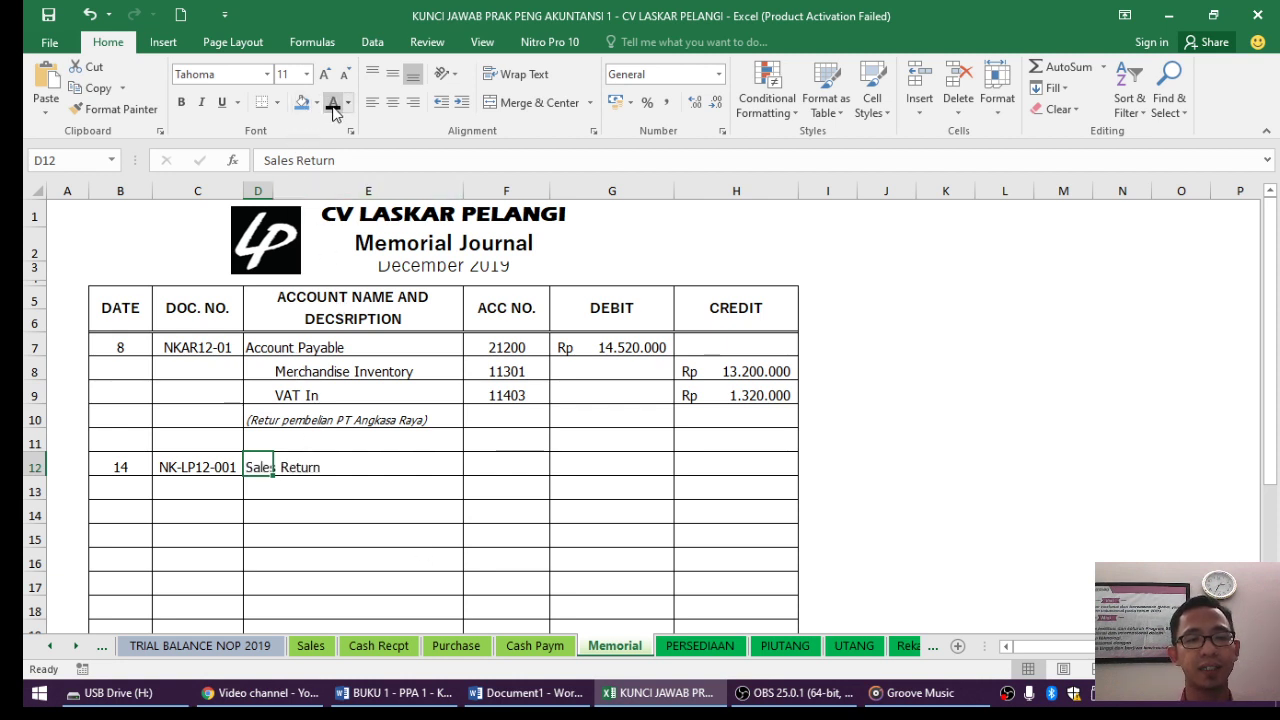
Reveal the account names VAT Out in cell D13 and Account Receivable in E14 of the Memorial journal in black font.
click(265, 493)
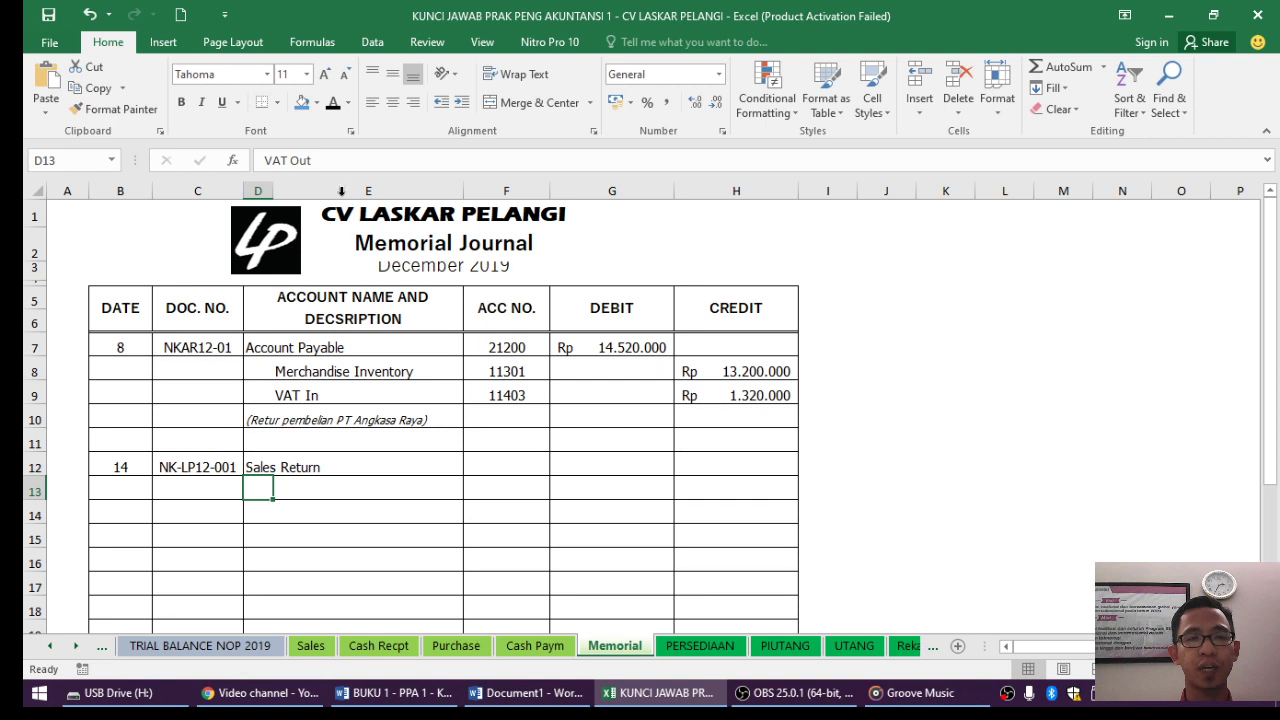
click(334, 105)
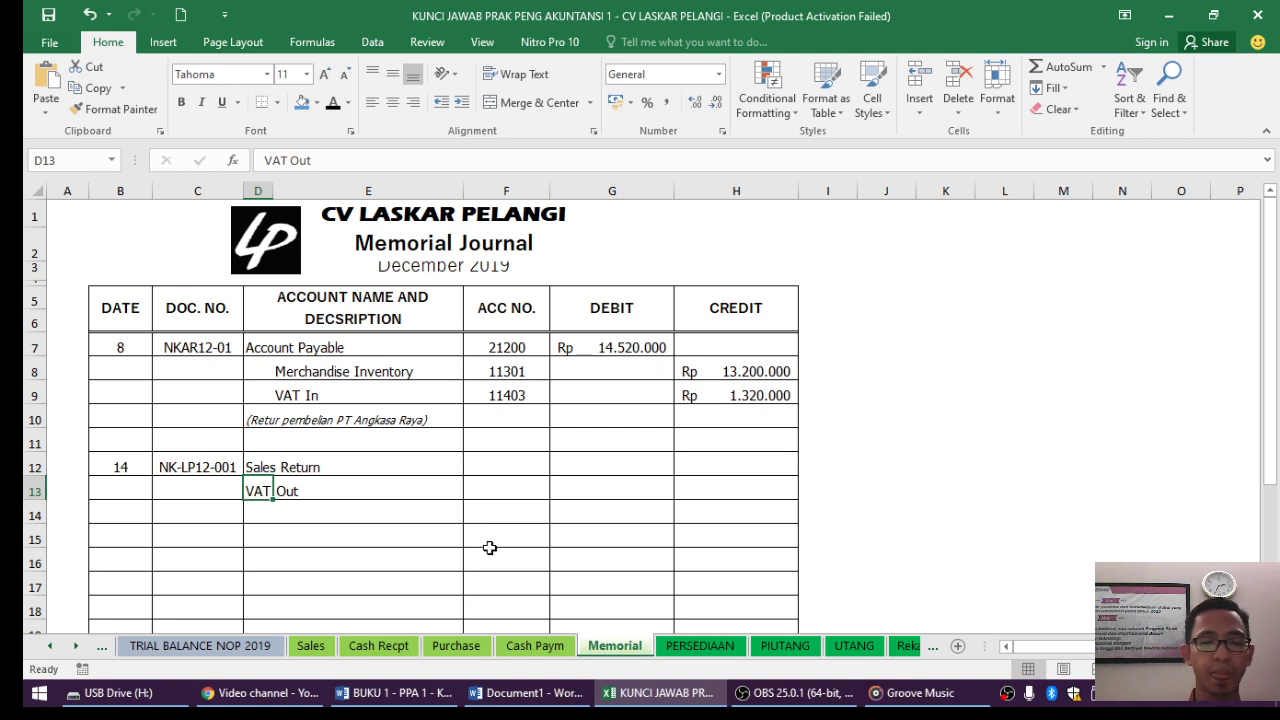
click(350, 519)
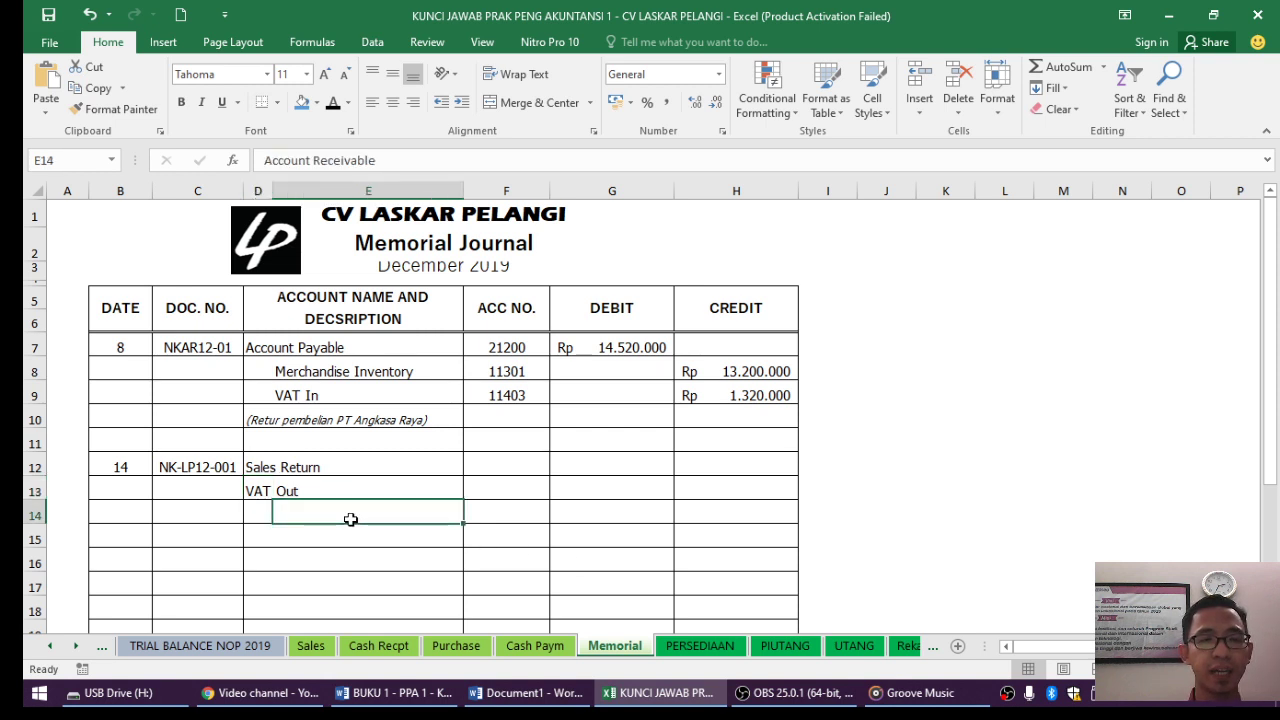
click(333, 108)
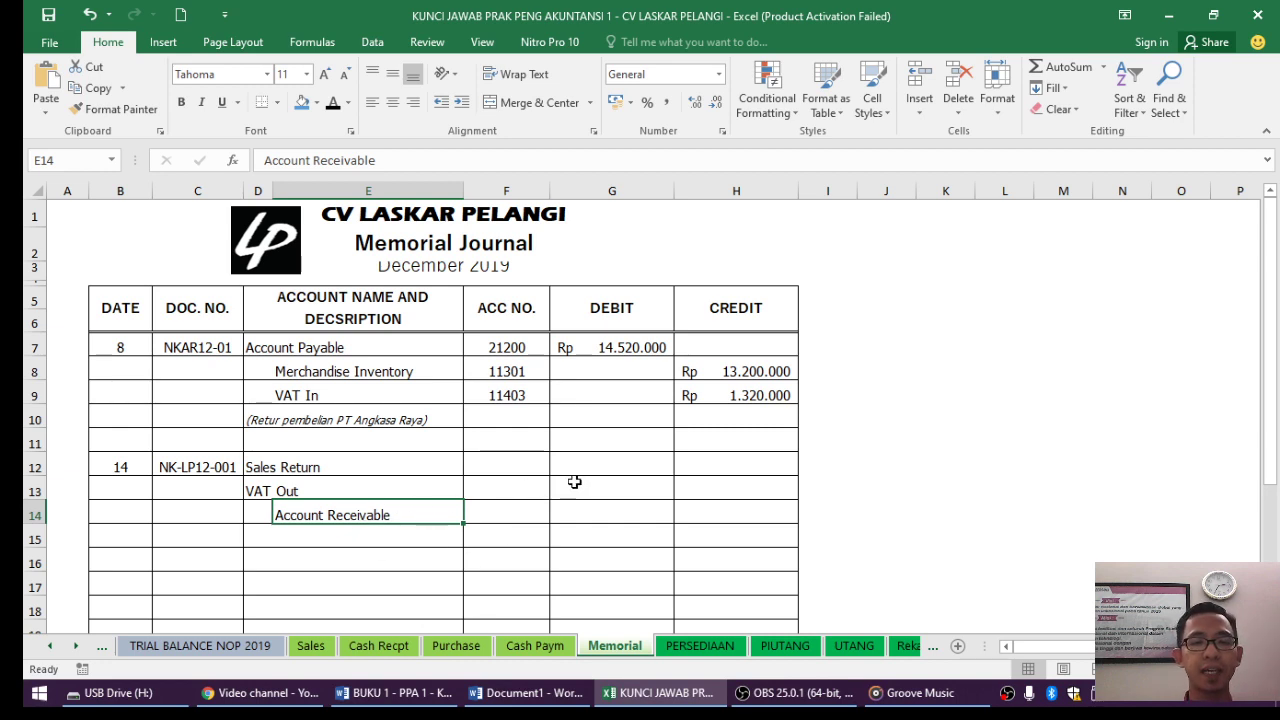
Check the credit note's subtotal in Word and reveal the 10.500.000 Sales Return debit in Memorial cell G12 in black font.
click(392, 697)
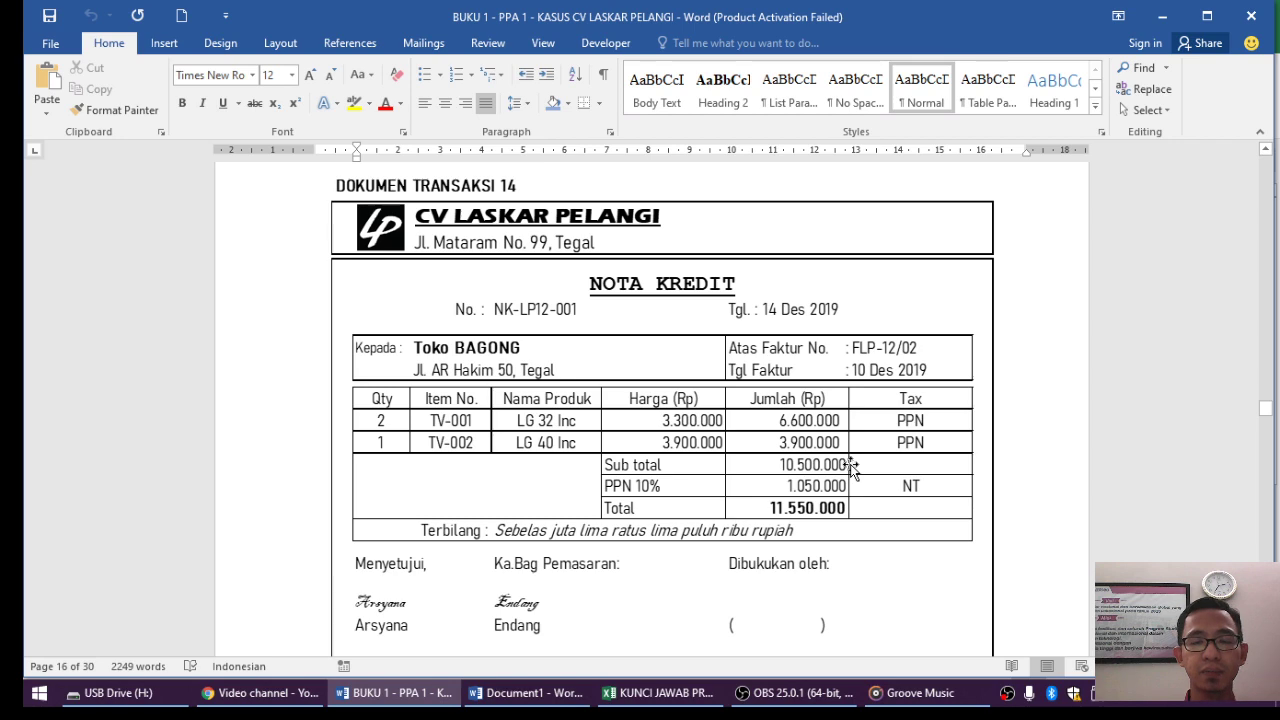
click(658, 693)
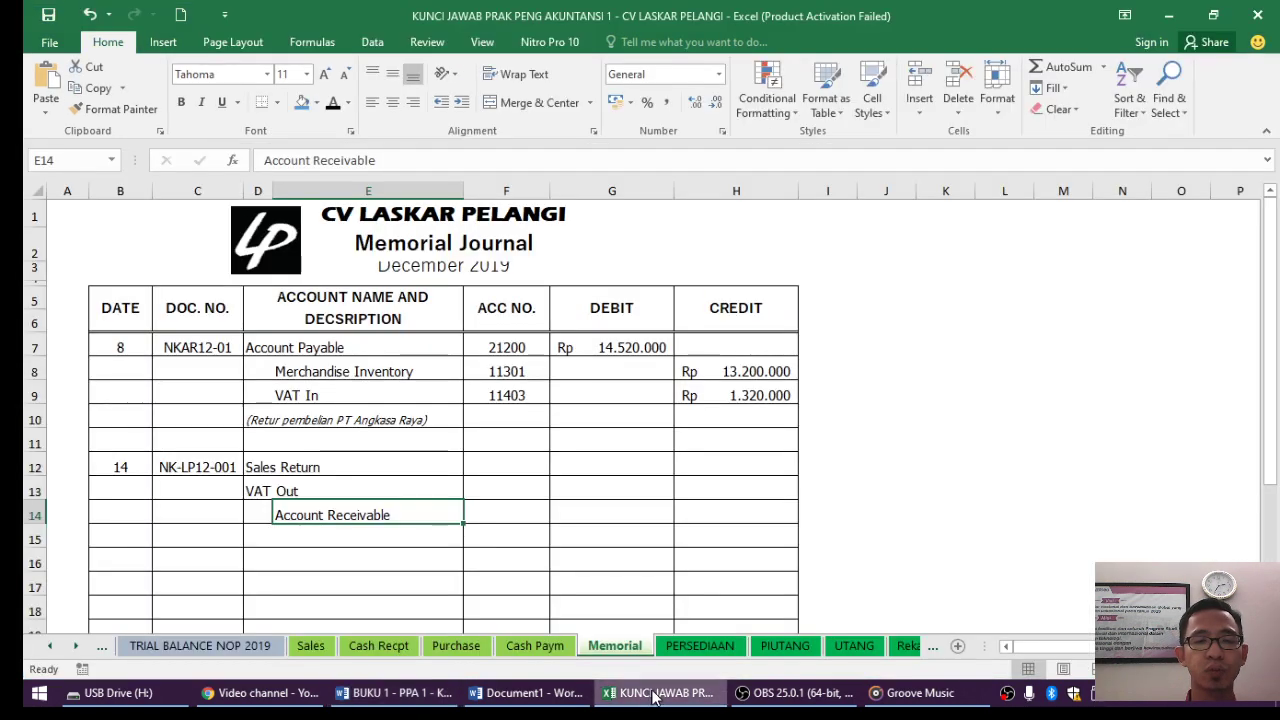
click(613, 464)
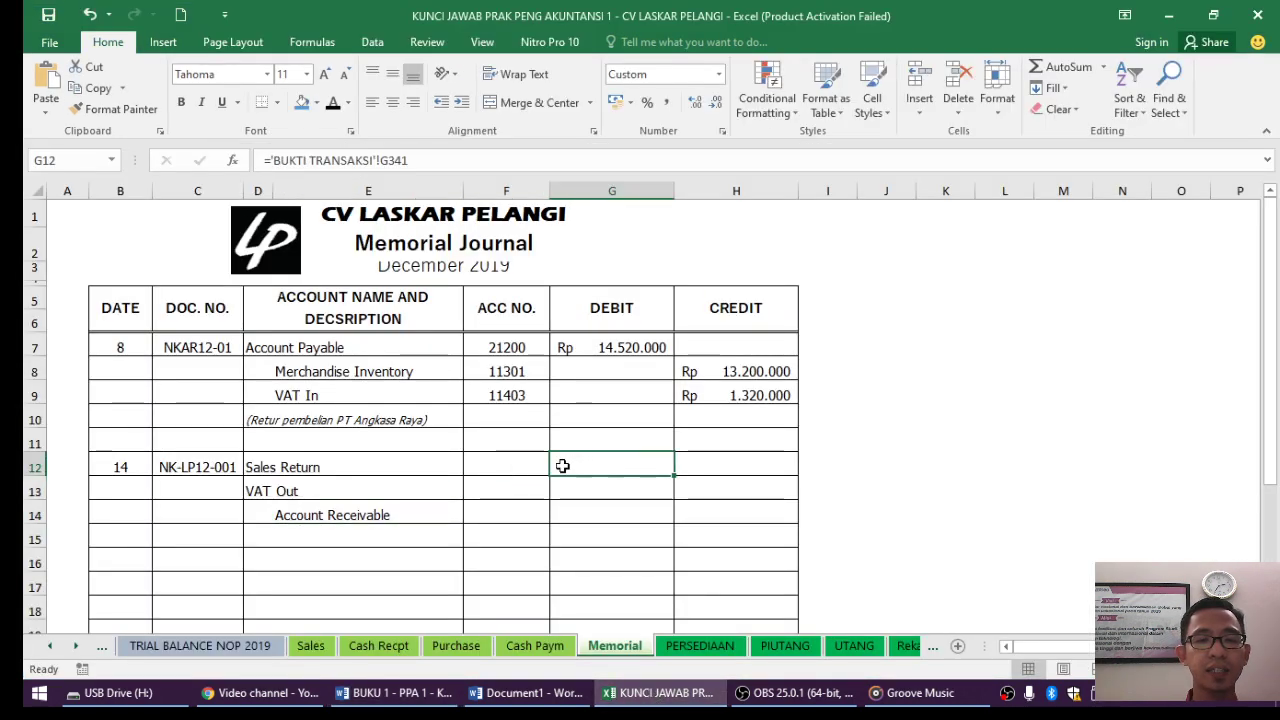
click(334, 103)
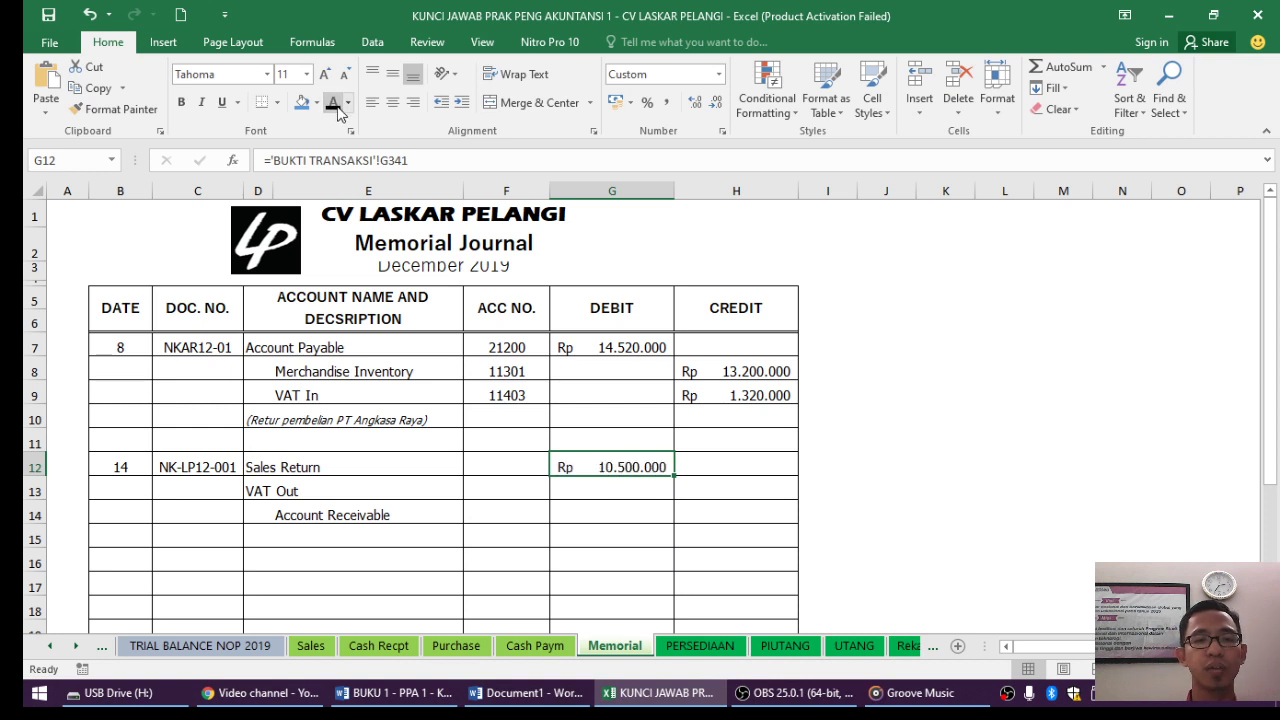
Reveal the 1.050.000 VAT Out debit in cell G13 and the 11.550.000 Account Receivable credit in H14 in black font.
click(607, 487)
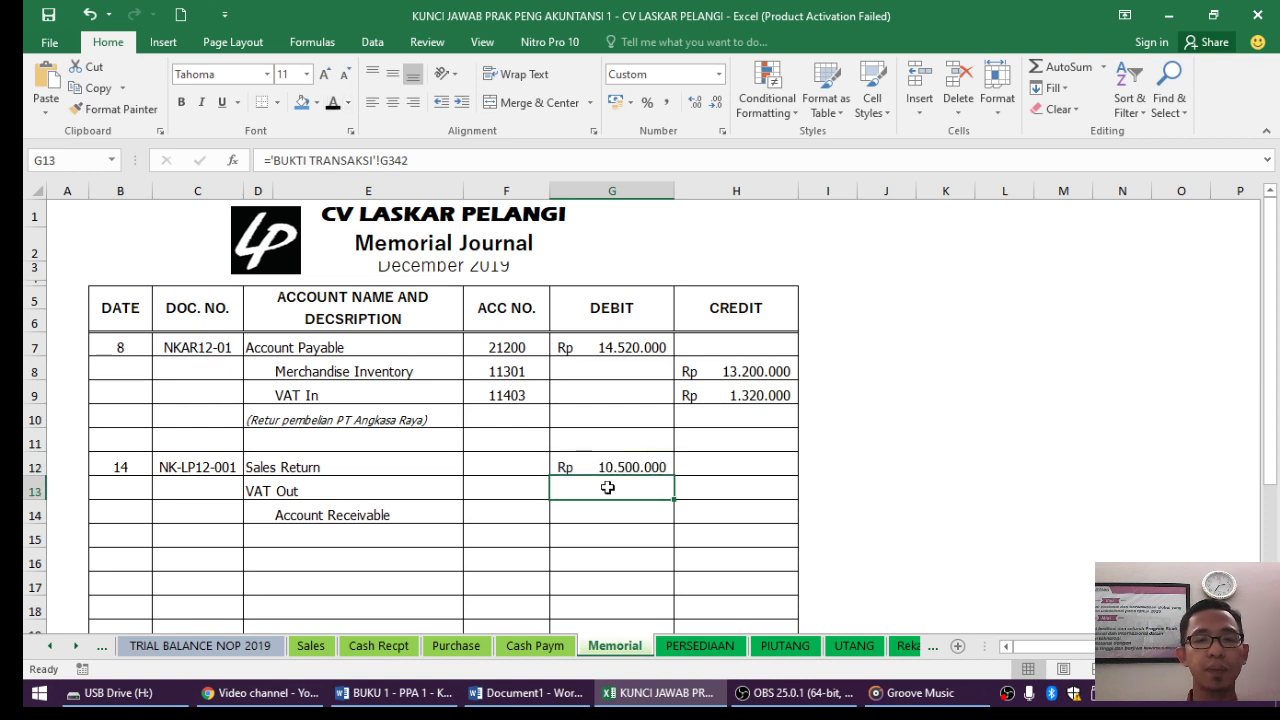
click(334, 103)
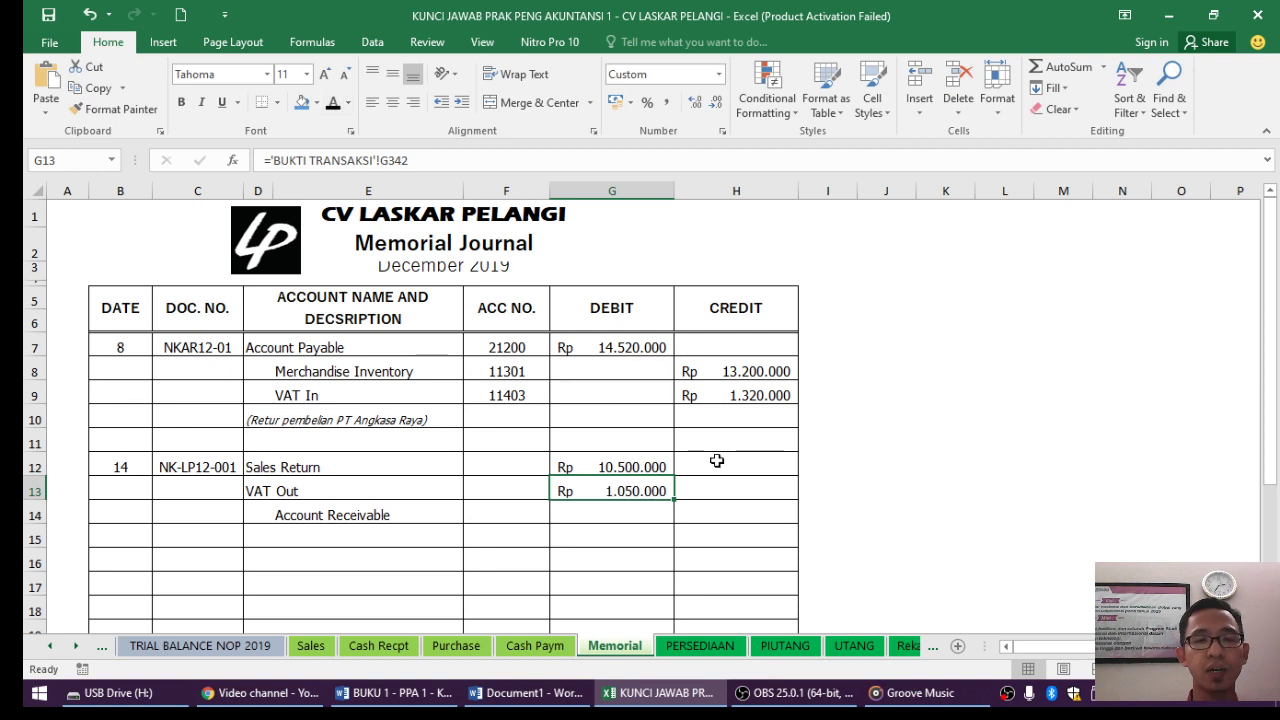
click(720, 511)
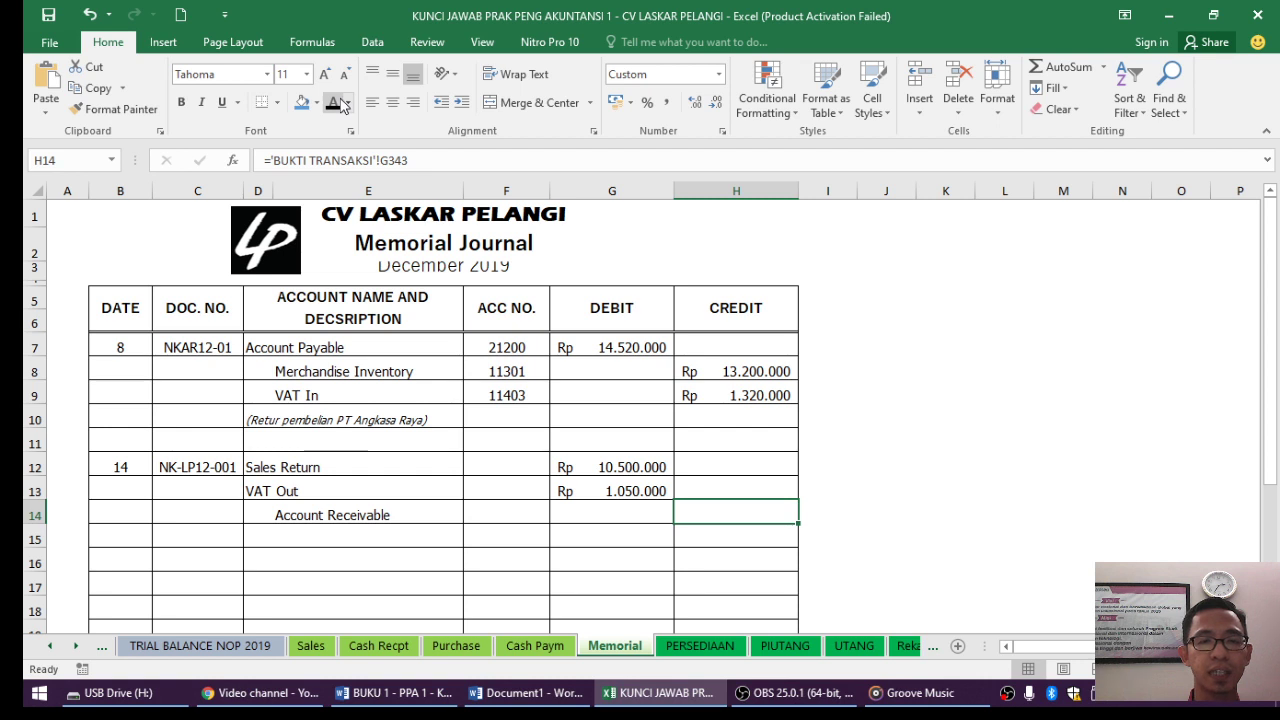
click(338, 104)
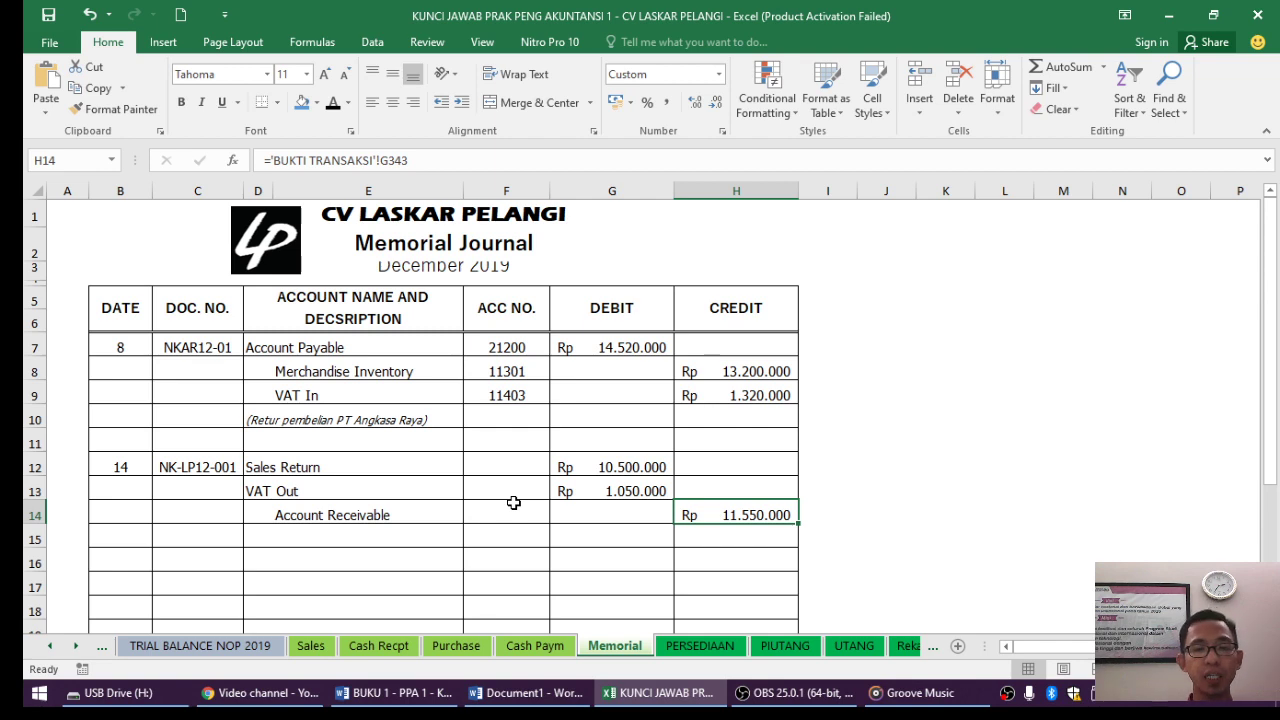
Check the Toko BAGONG sale in the Sales journal and reveal Merchandise Inventory and Cost of Good Sold in Memorial D15:E16 in black font.
click(311, 646)
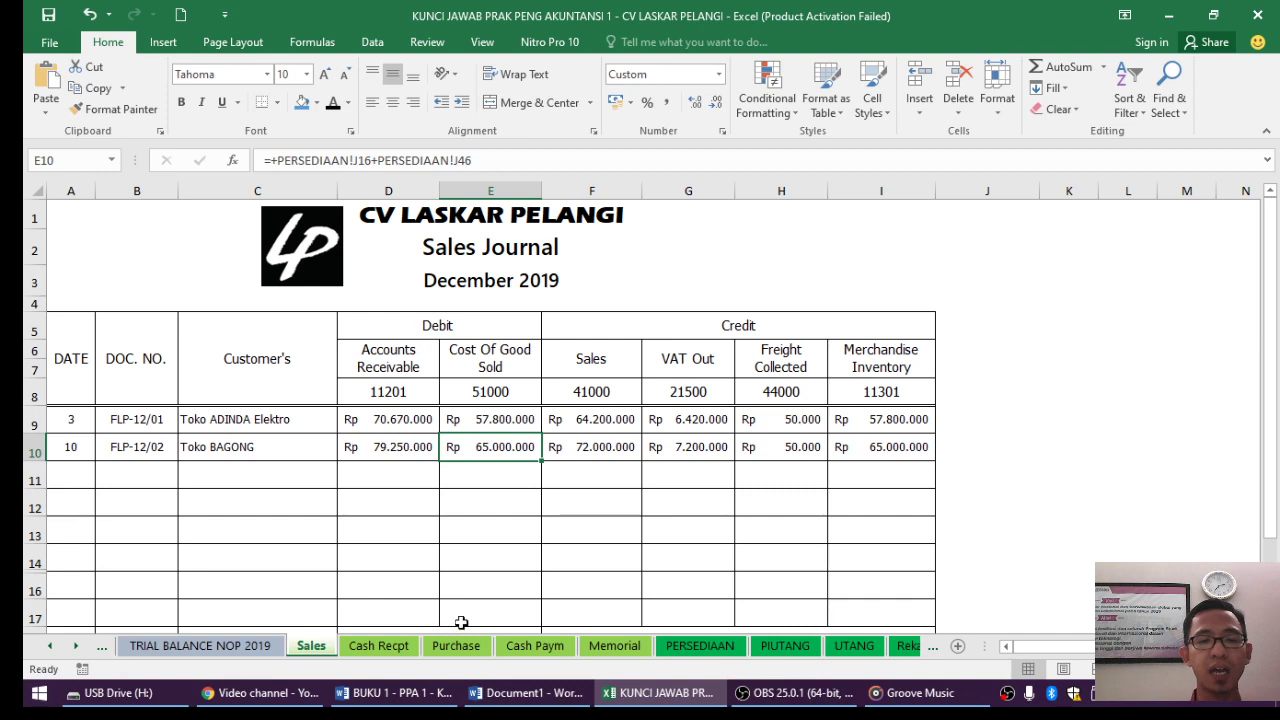
click(606, 645)
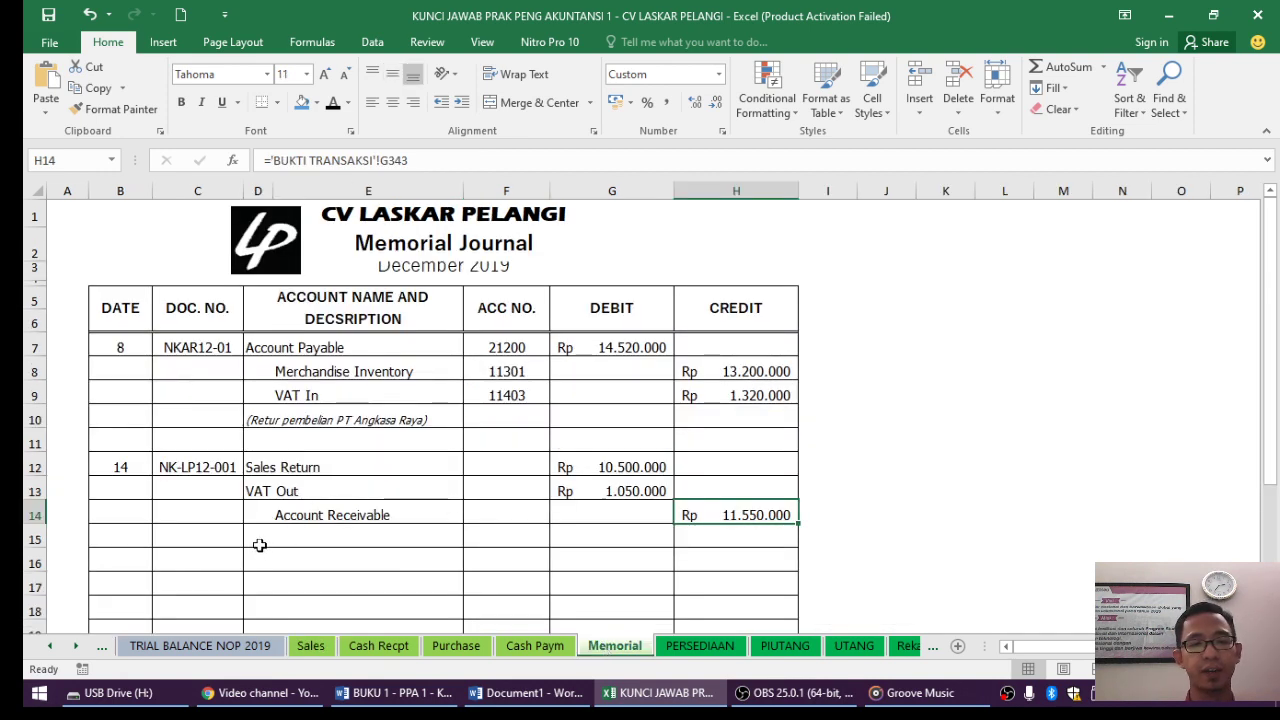
drag(259, 545, 294, 555)
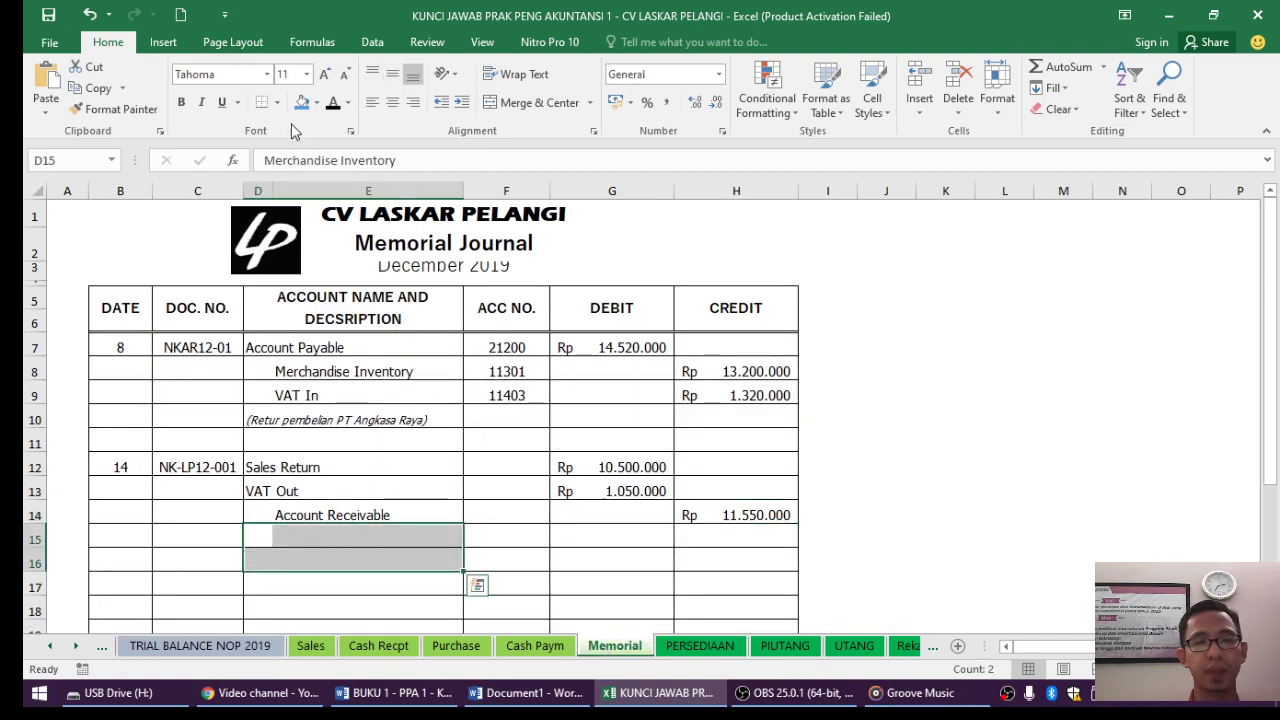
click(333, 102)
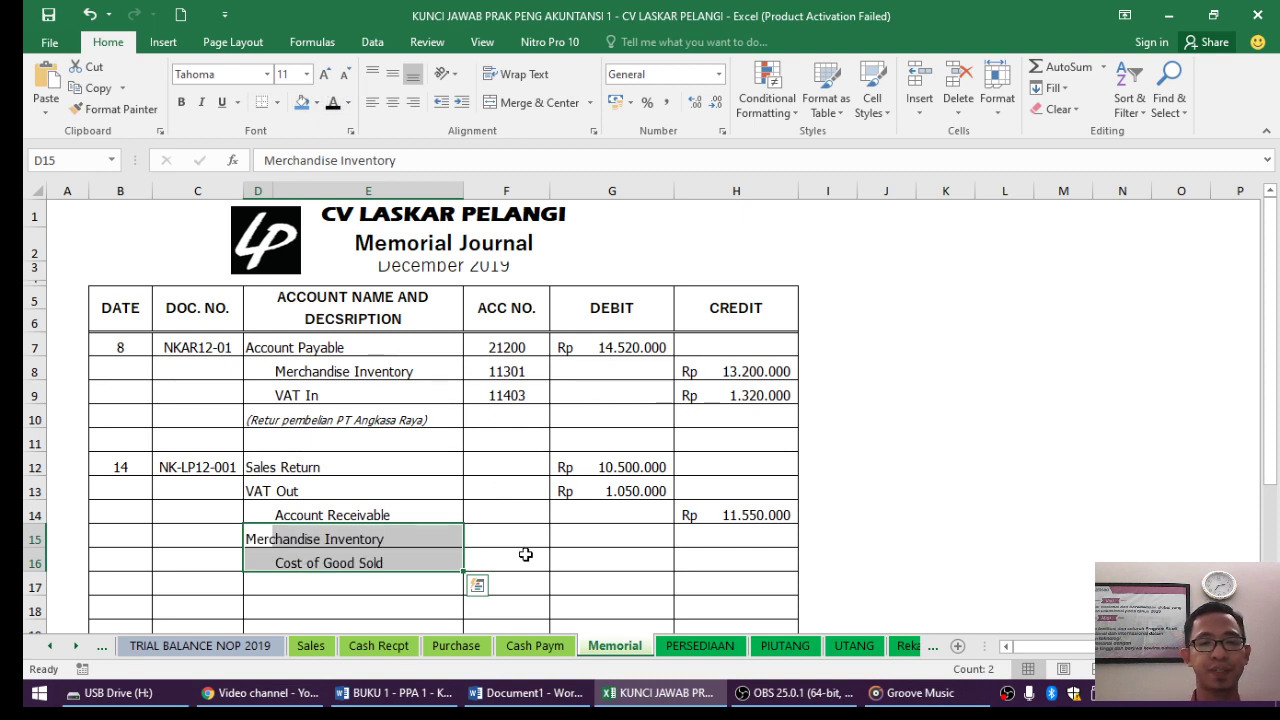
Find the 14 December Retur Toko Bagong row on the first PERSEDIAAN stock card and fill its OUT total in J18 with light gold.
click(613, 529)
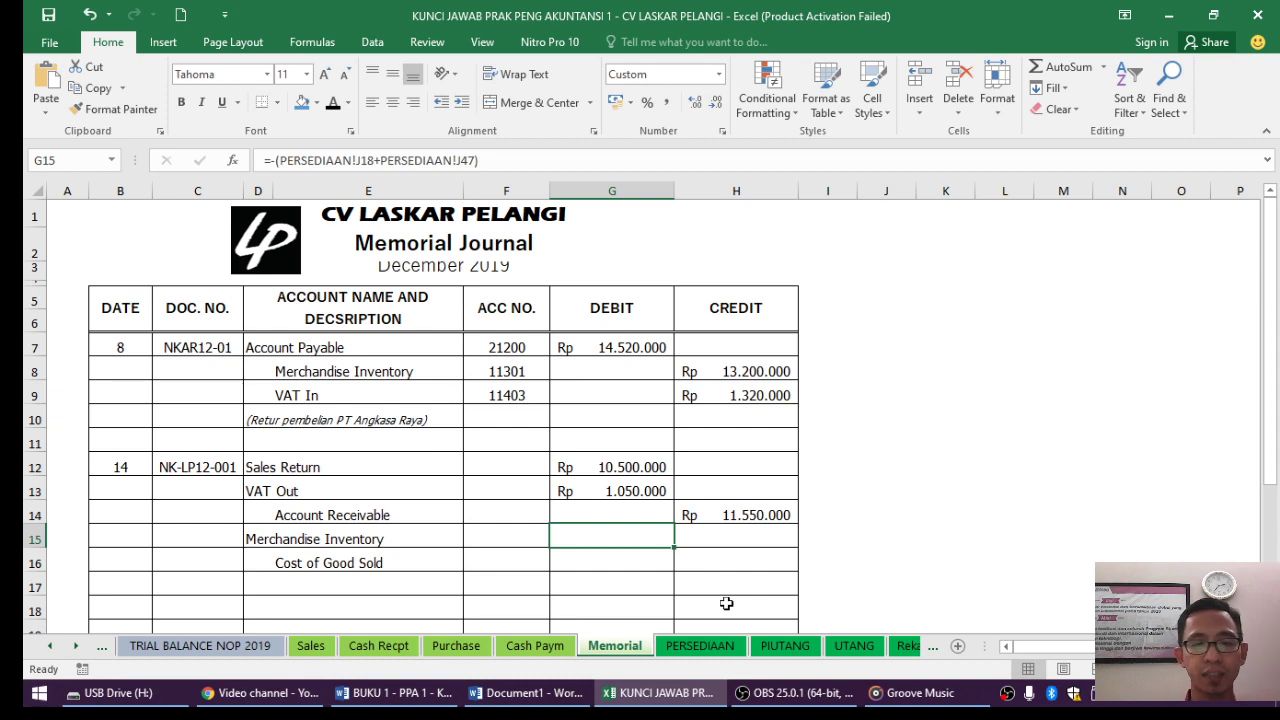
click(678, 647)
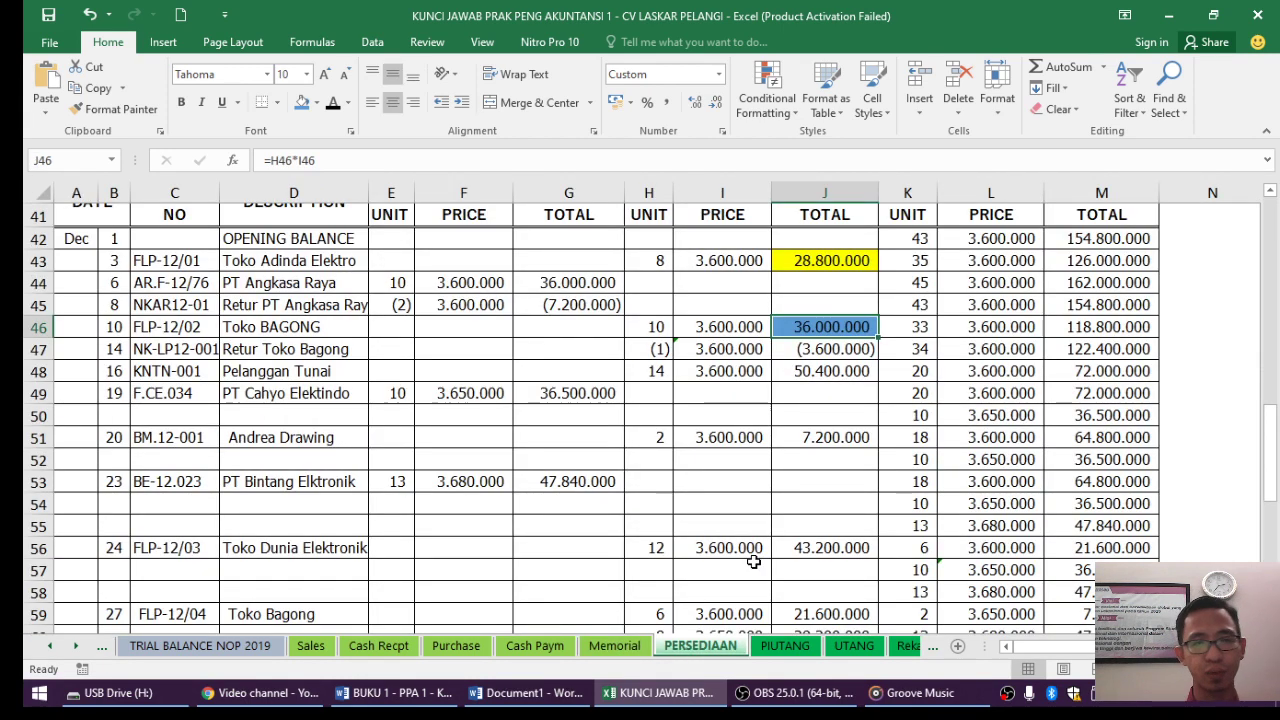
drag(1274, 470, 1274, 268)
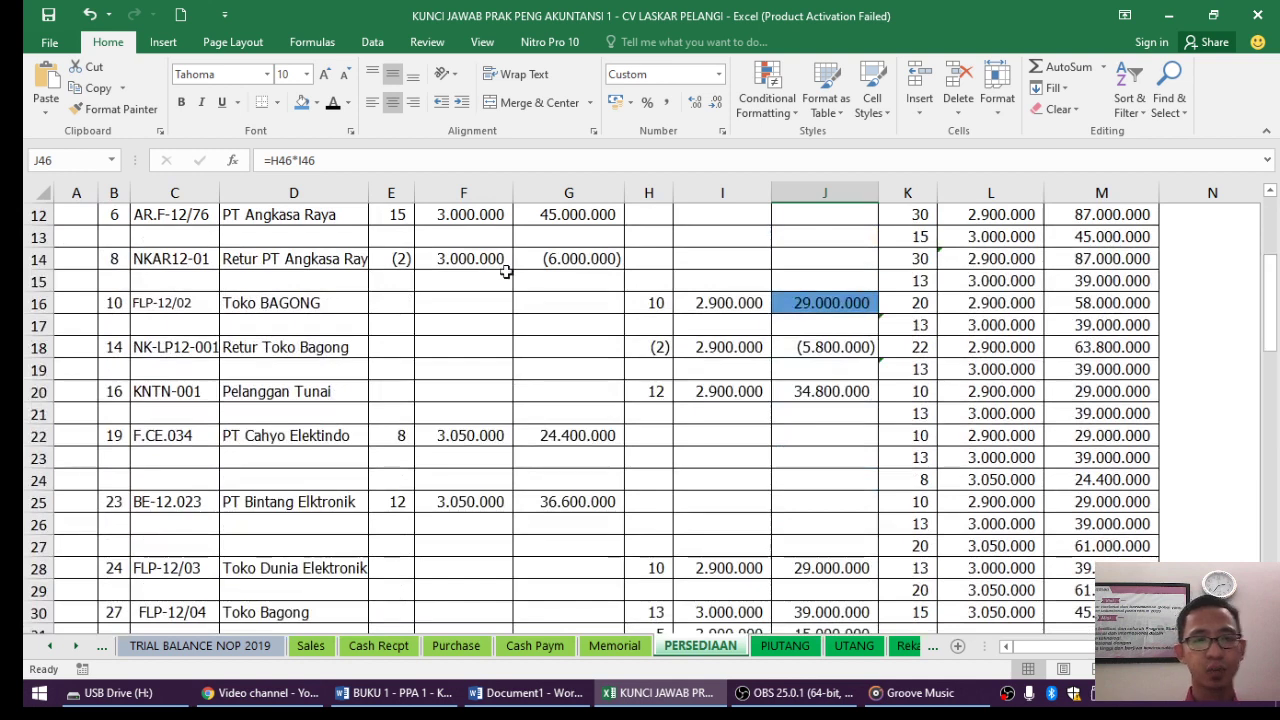
click(31, 348)
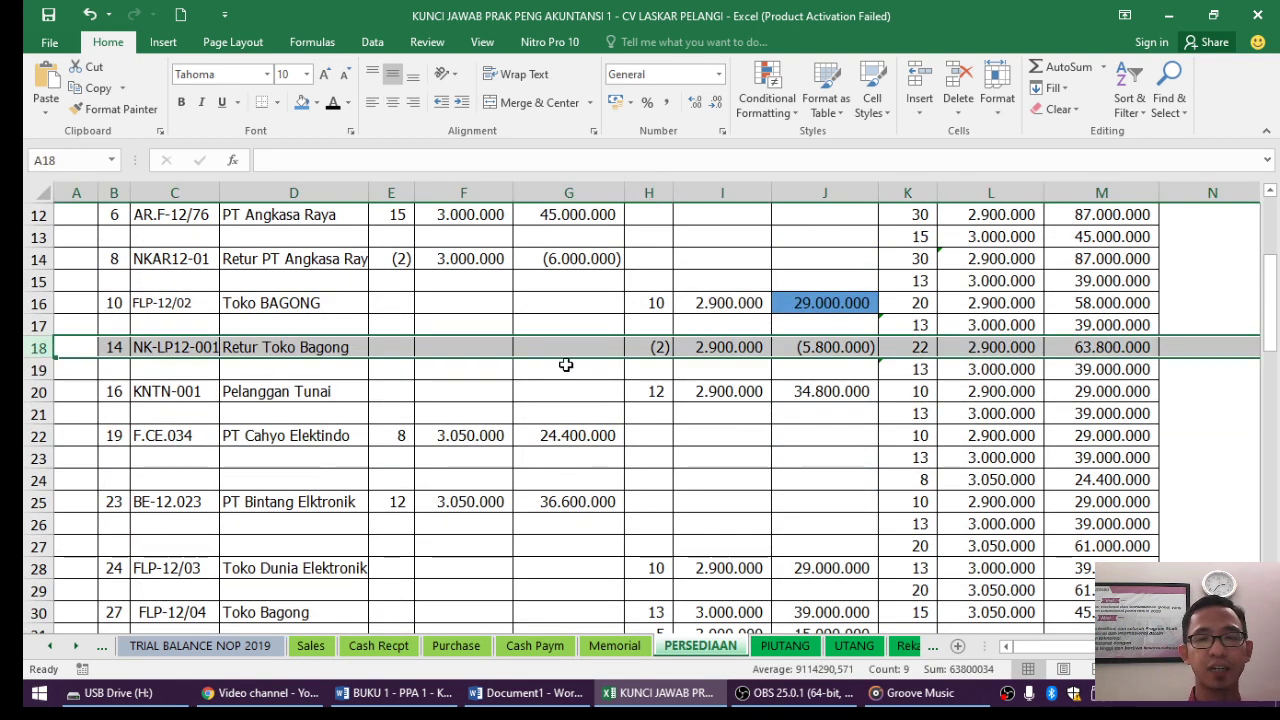
drag(1275, 320, 1275, 312)
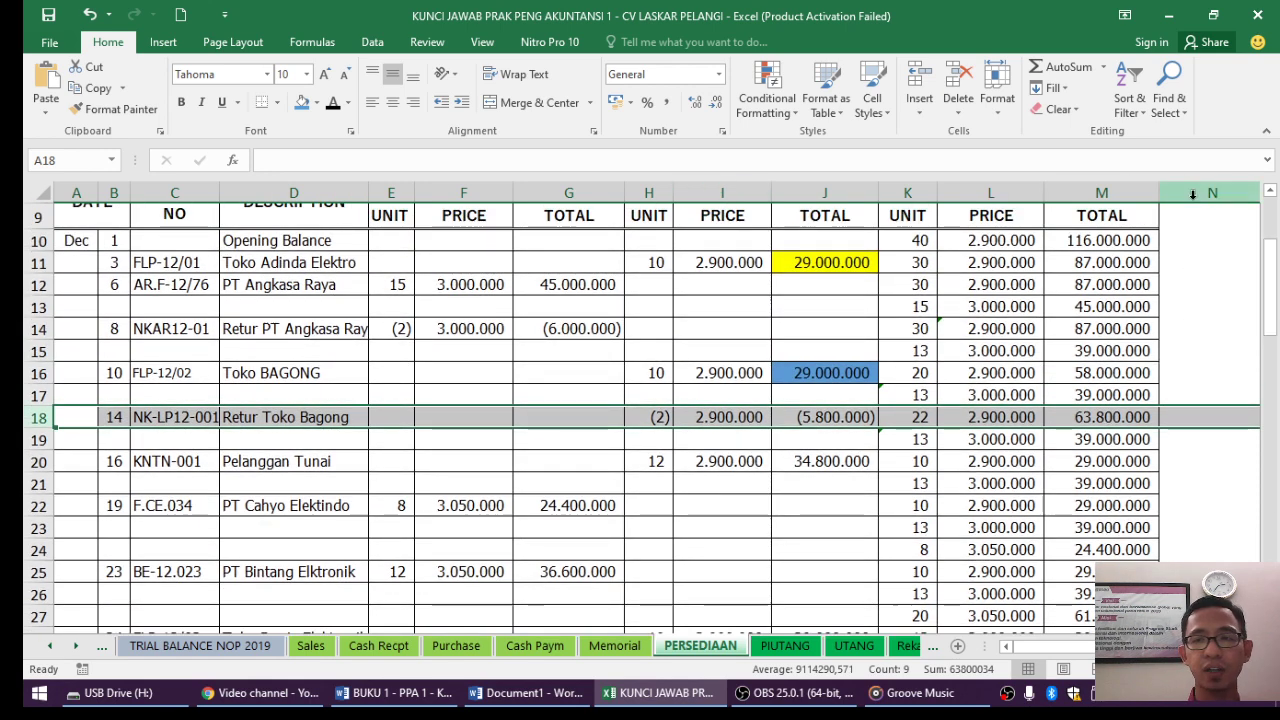
click(1270, 193)
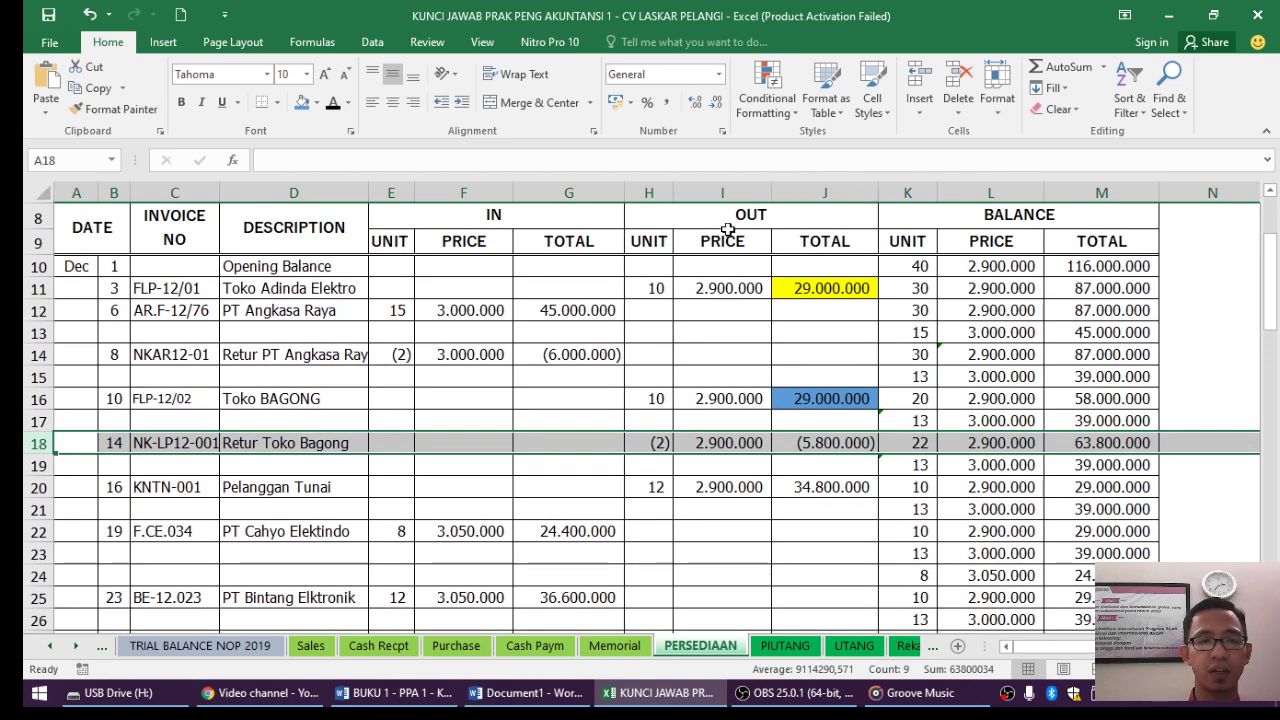
click(835, 445)
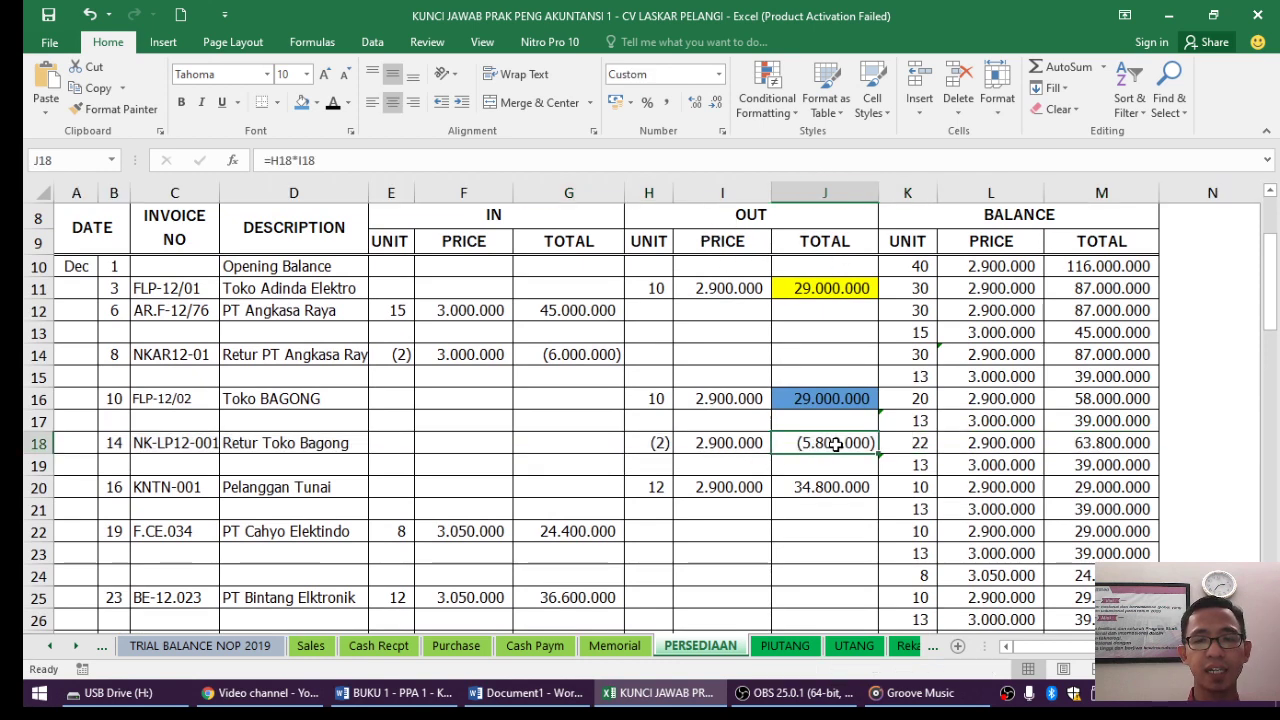
click(316, 108)
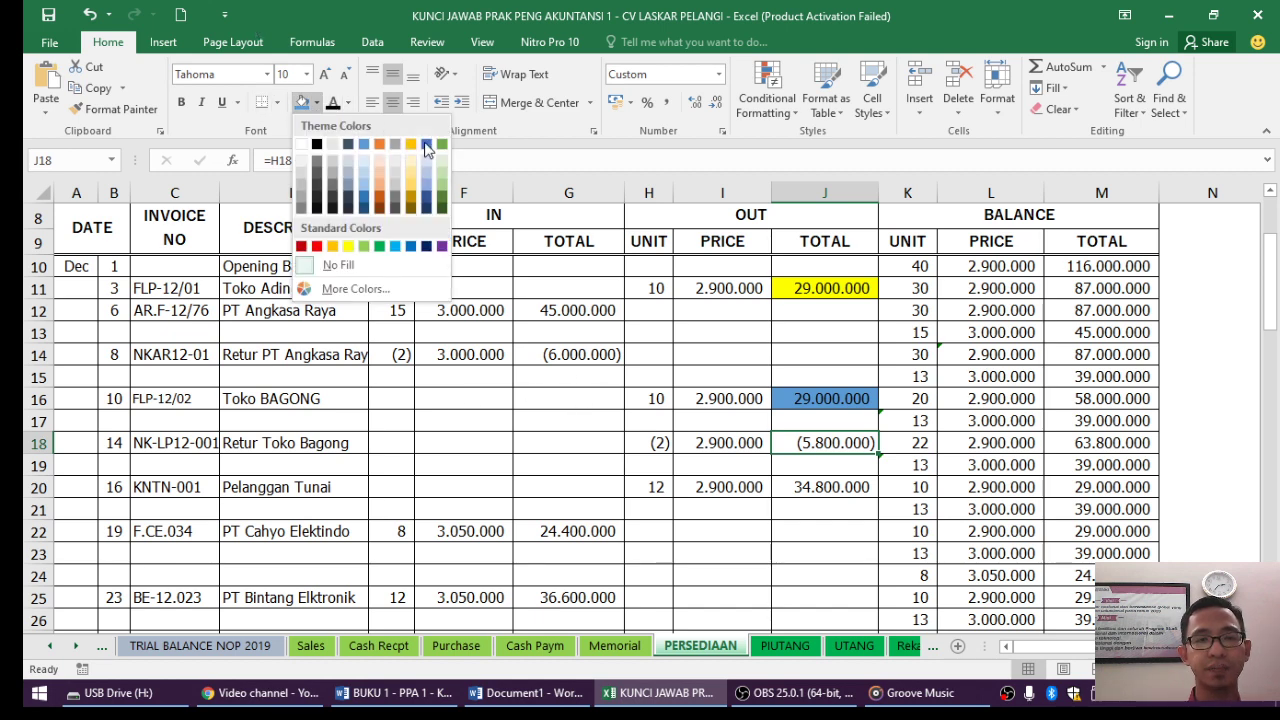
click(408, 163)
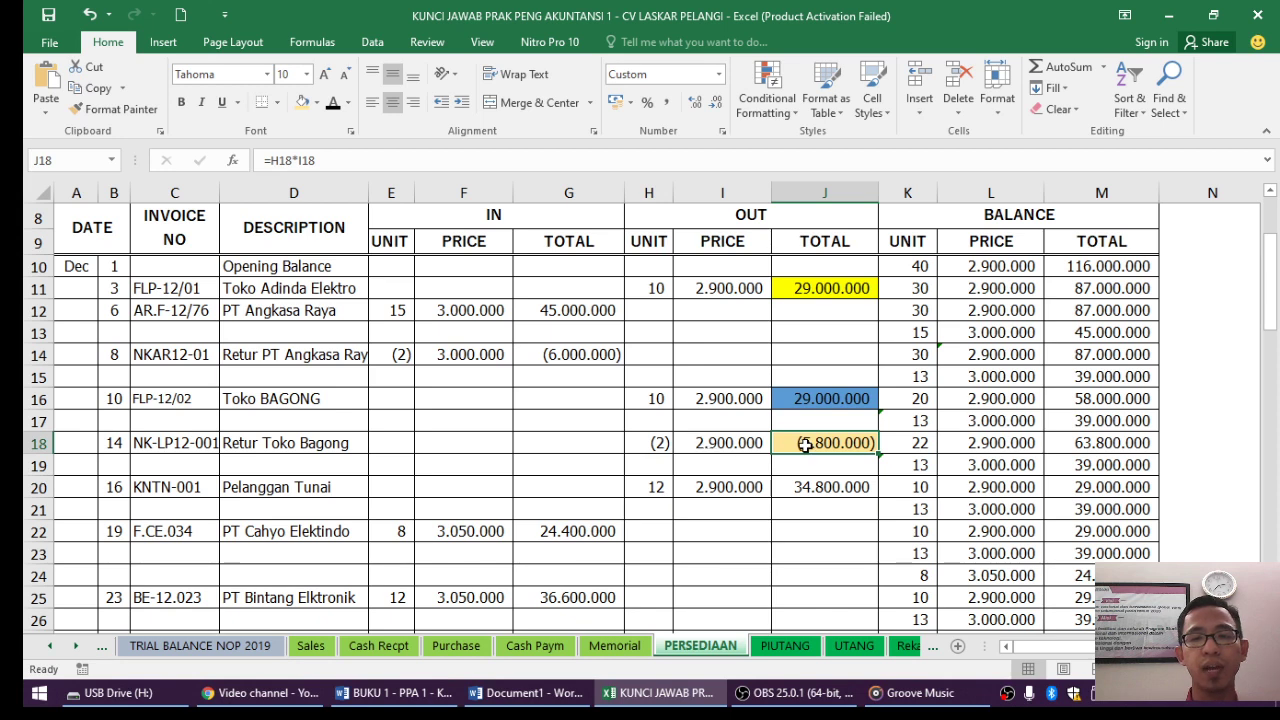
Fill the Retur Toko Bagong OUT total in cell J47 of the LG 40 Inc stock card with the same light gold.
click(27, 443)
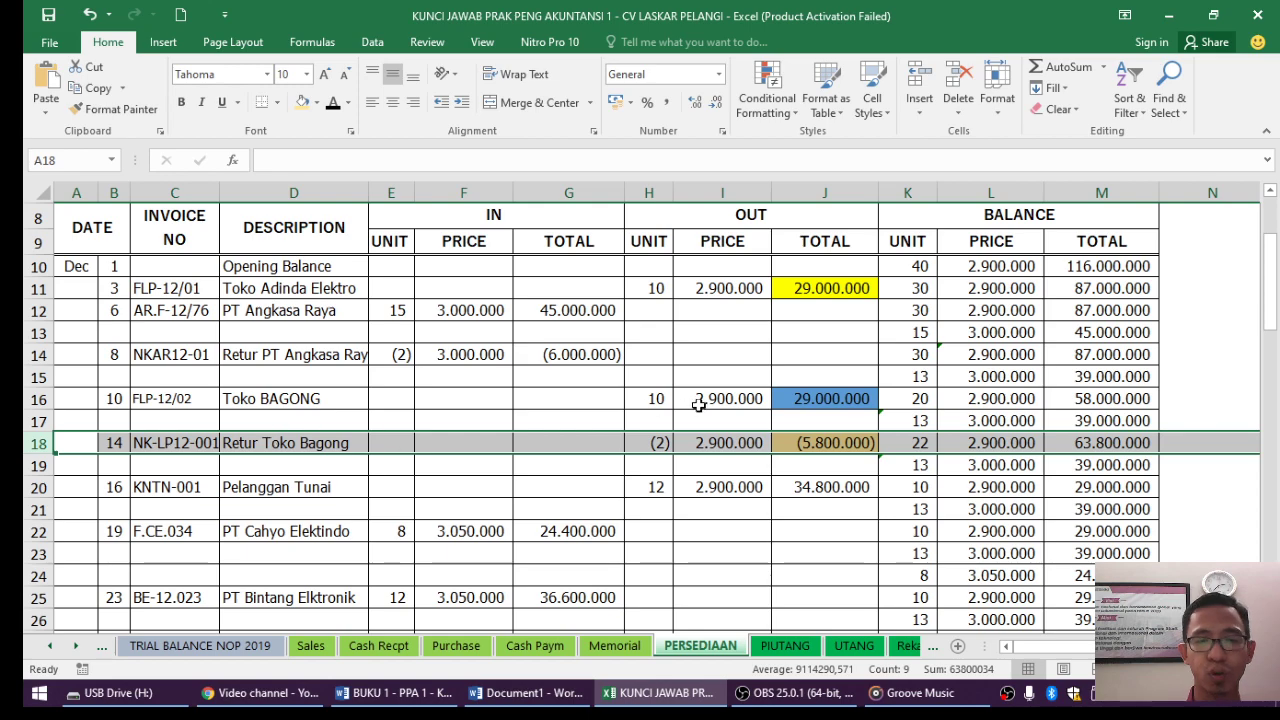
drag(1277, 310, 1277, 449)
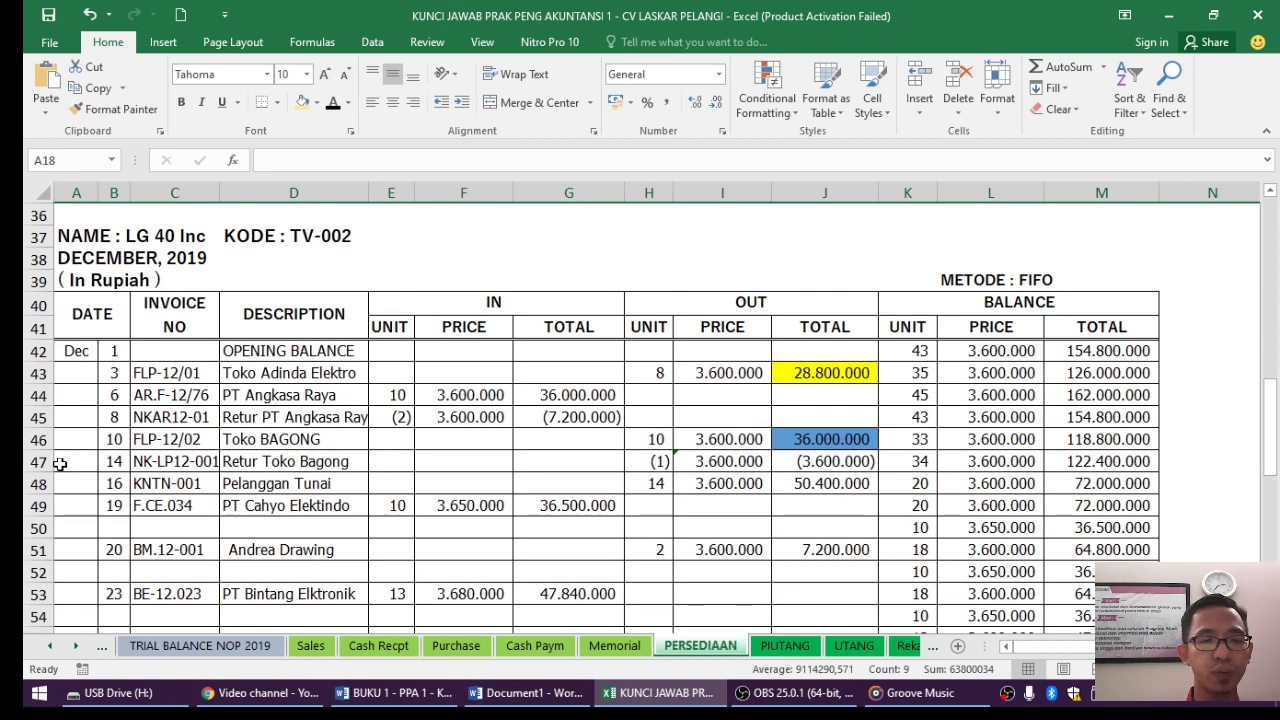
click(38, 461)
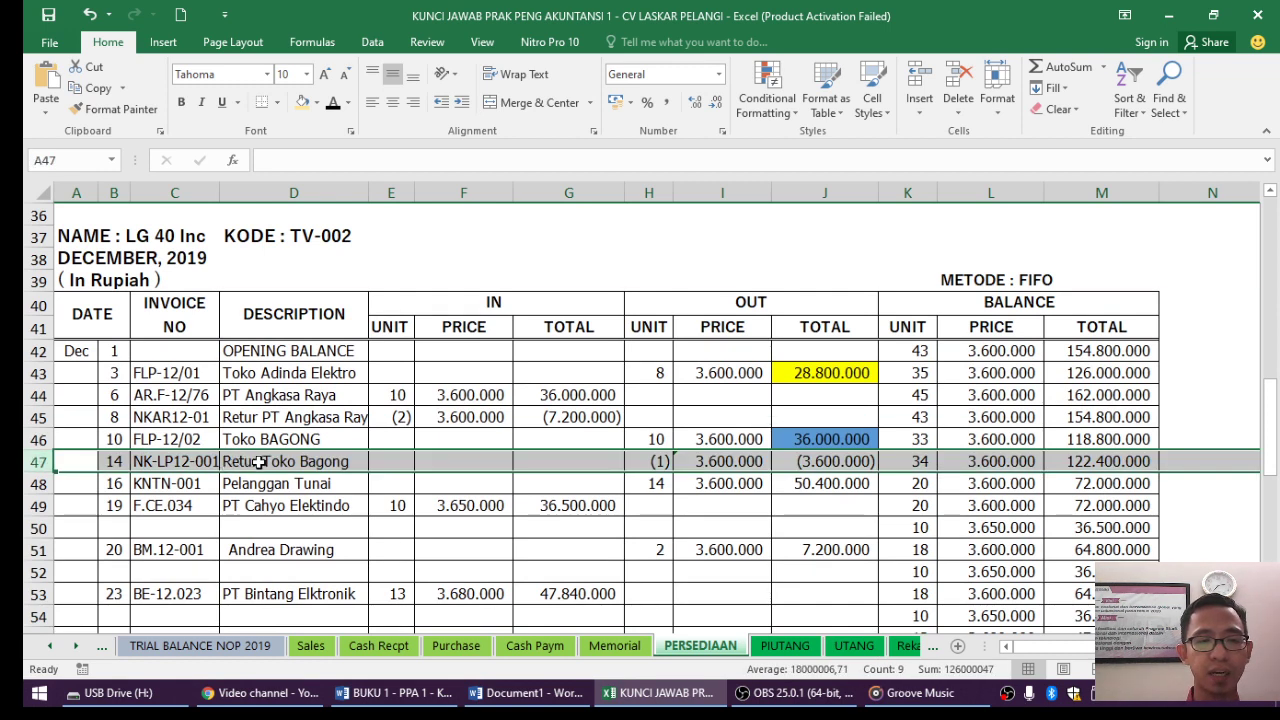
click(800, 466)
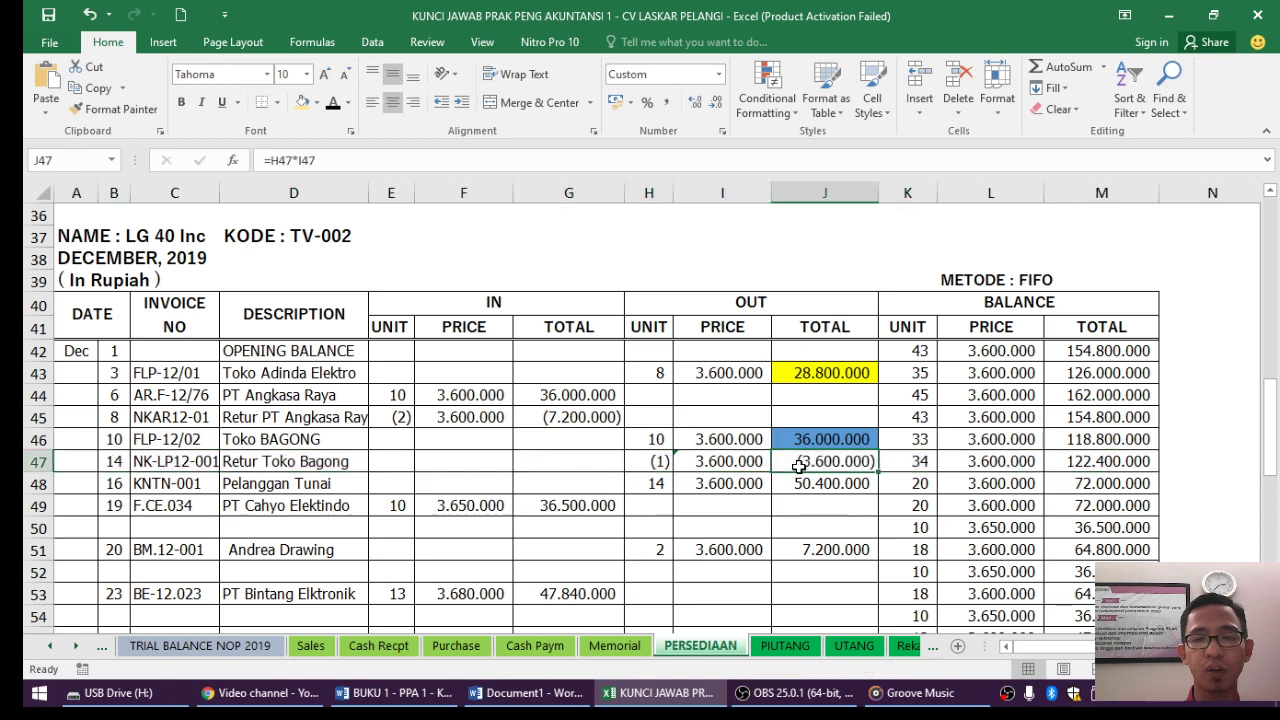
click(310, 105)
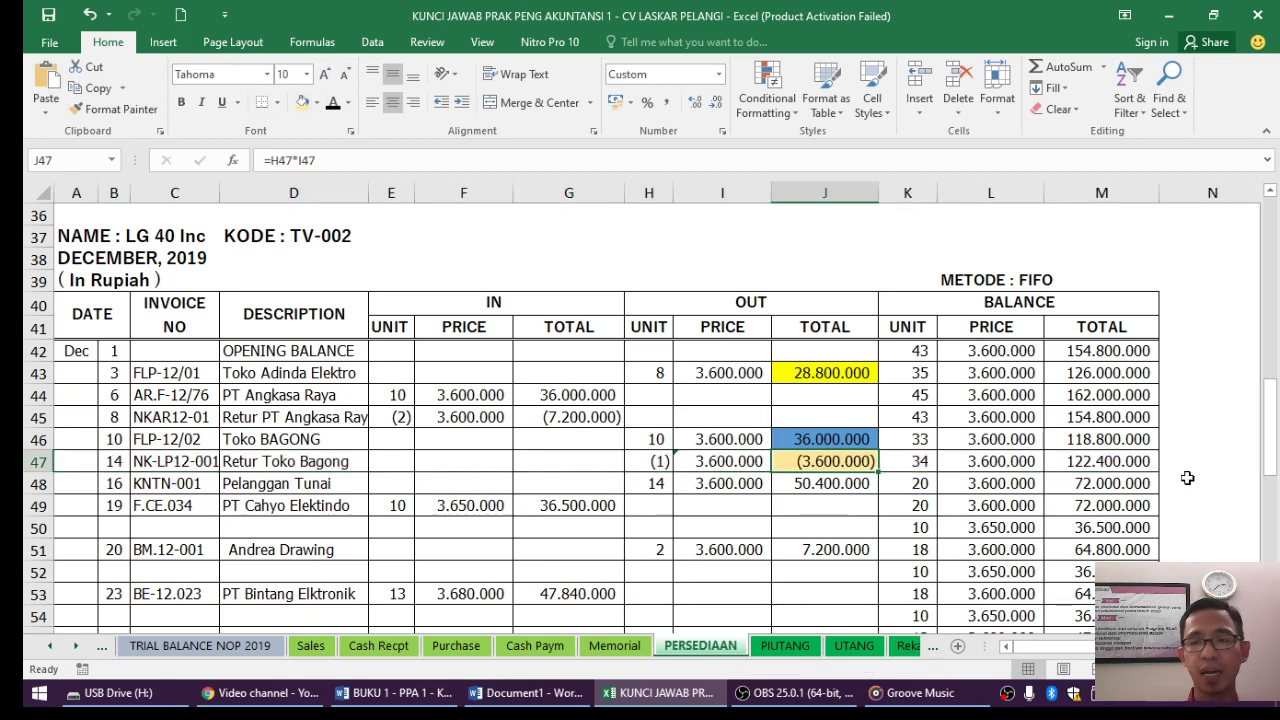
drag(1271, 455, 1271, 330)
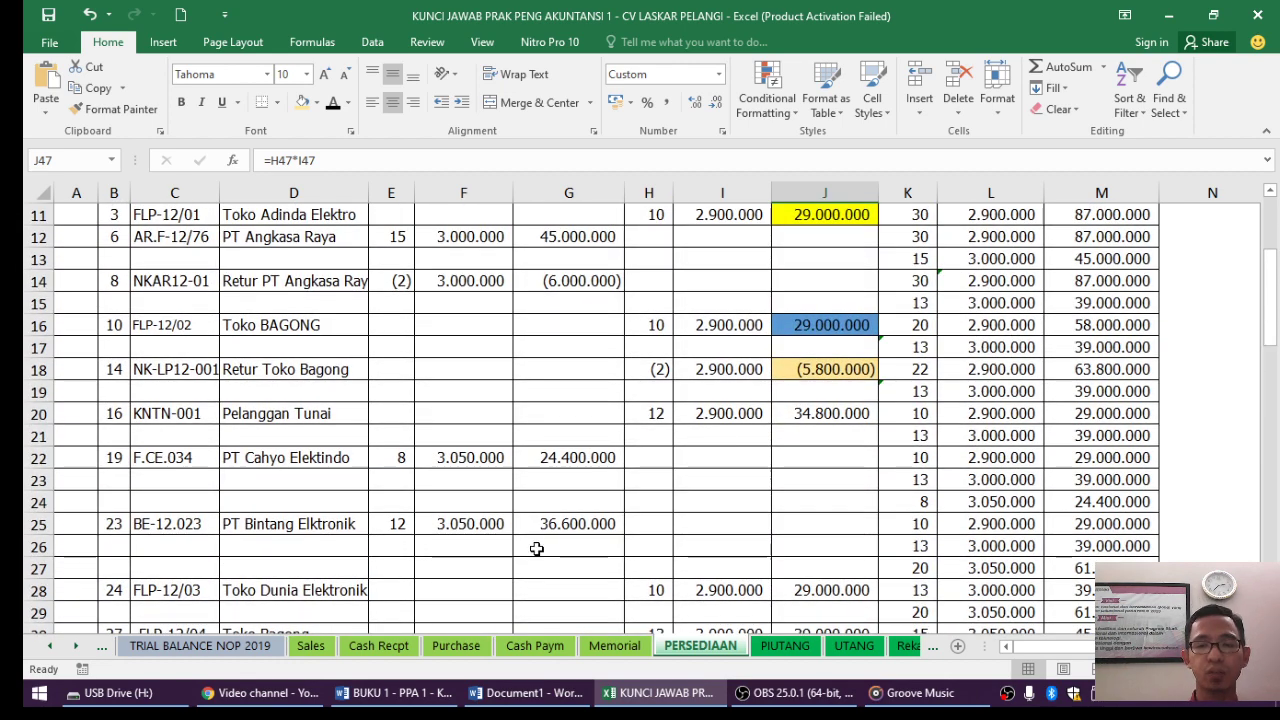
Reveal the 9.400.000 Merchandise Inventory debit in Memorial cell G15 and the 9.400.000 Cost of Good Sold credit in H16 in black font.
click(612, 646)
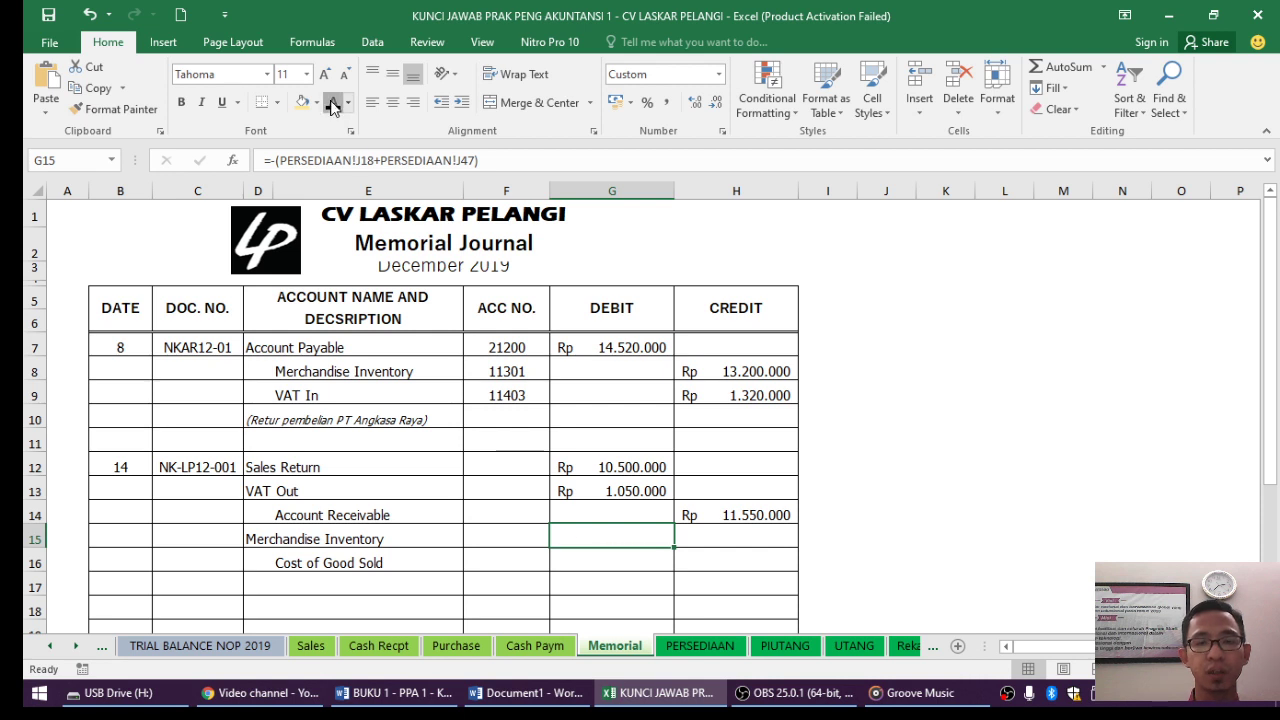
click(709, 557)
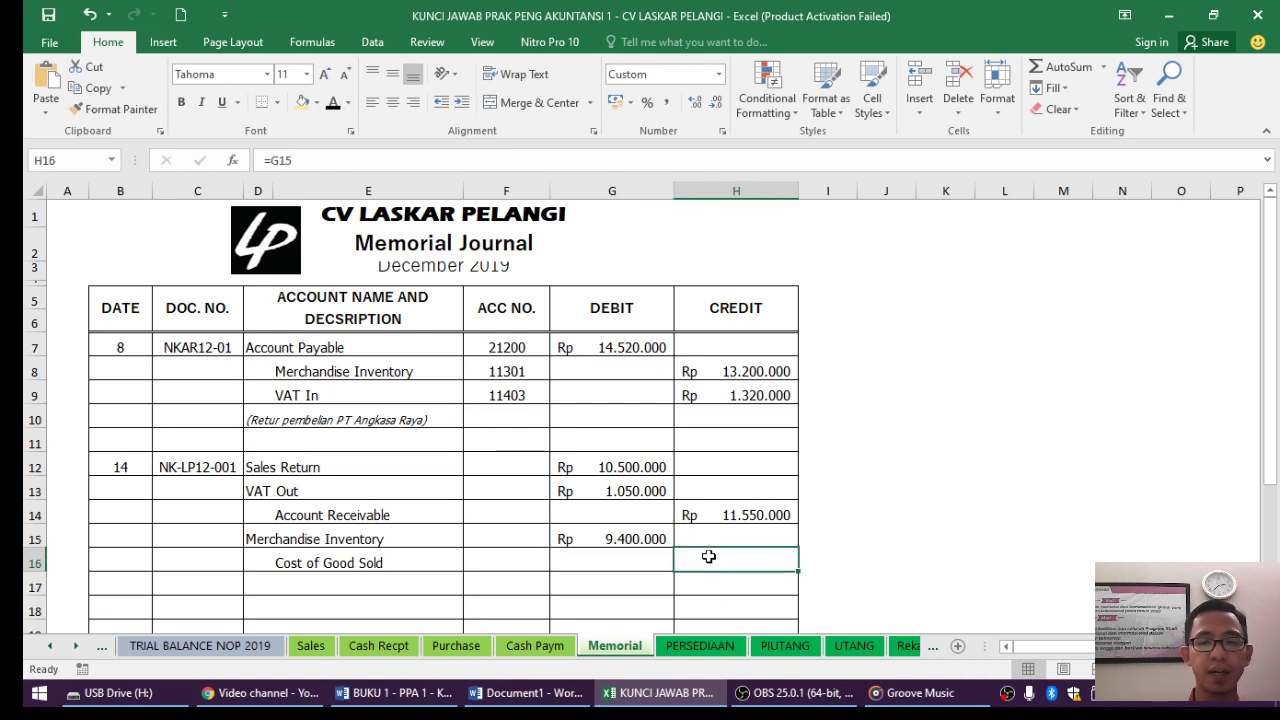
click(333, 103)
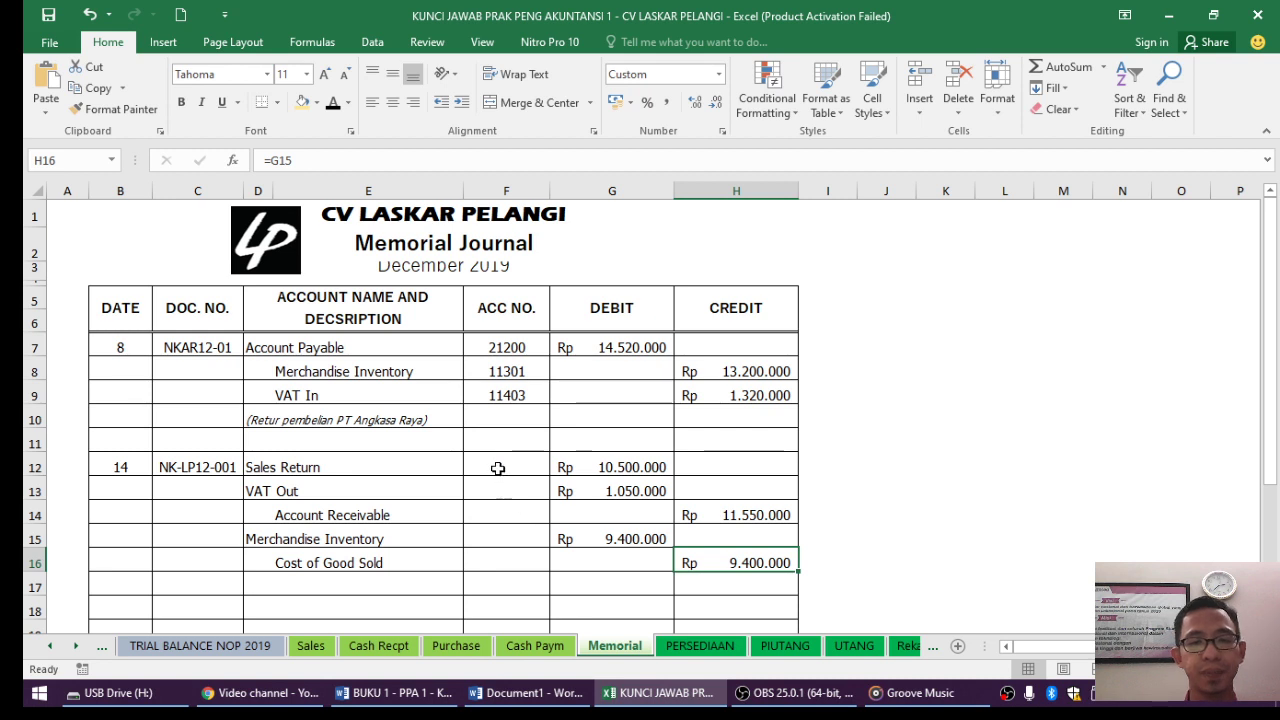
Reveal the account numbers 43000, 21500, 11201, 11301 and 51000 in Memorial cells F12:F16 in black font.
drag(500, 466, 503, 563)
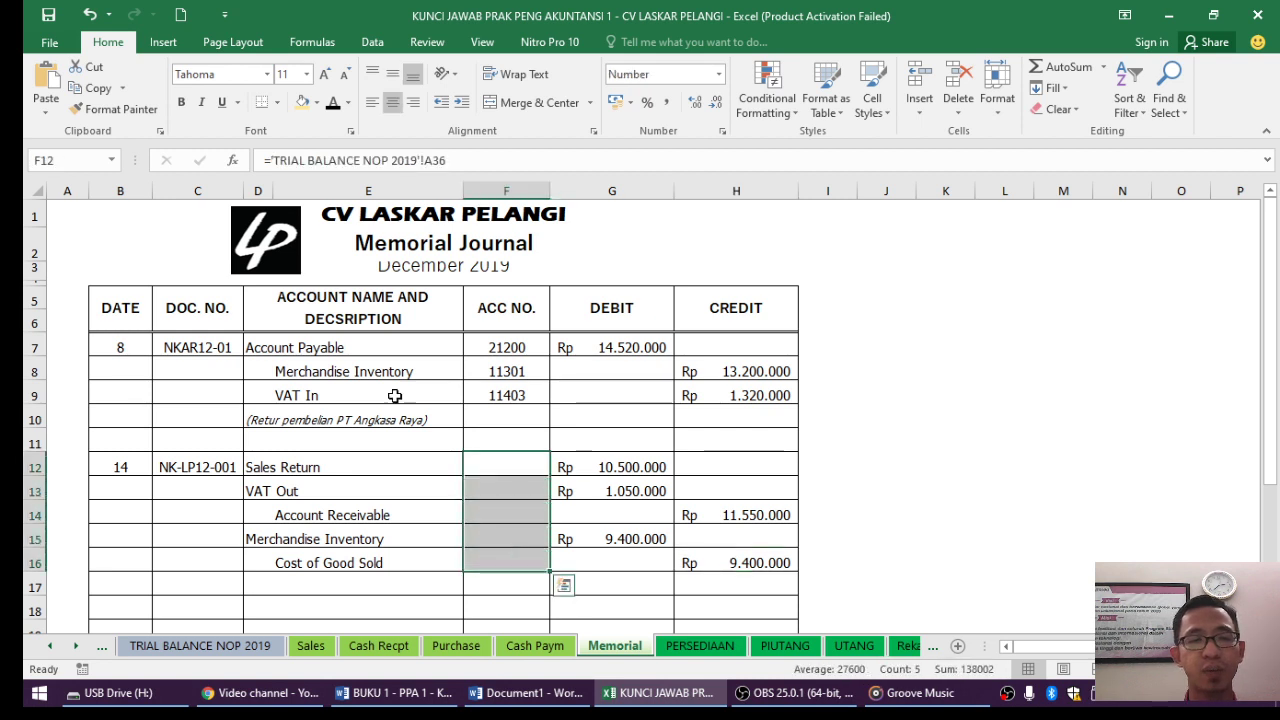
click(334, 104)
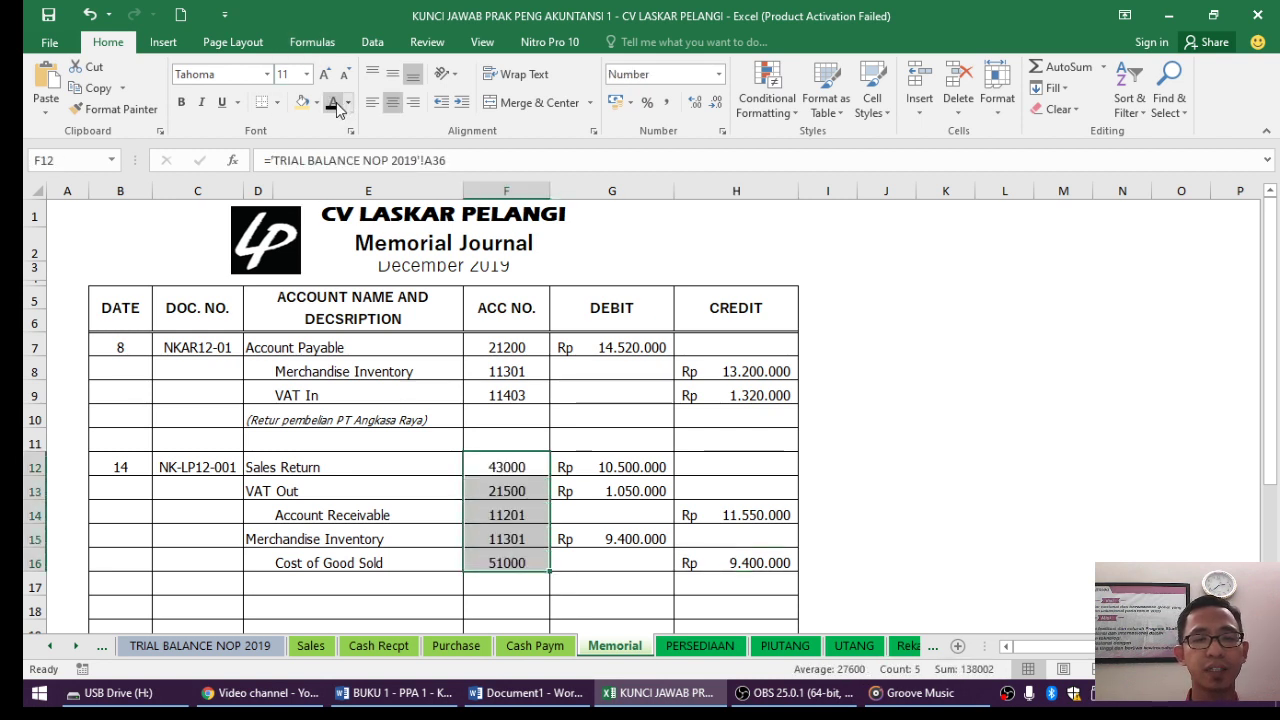
click(362, 463)
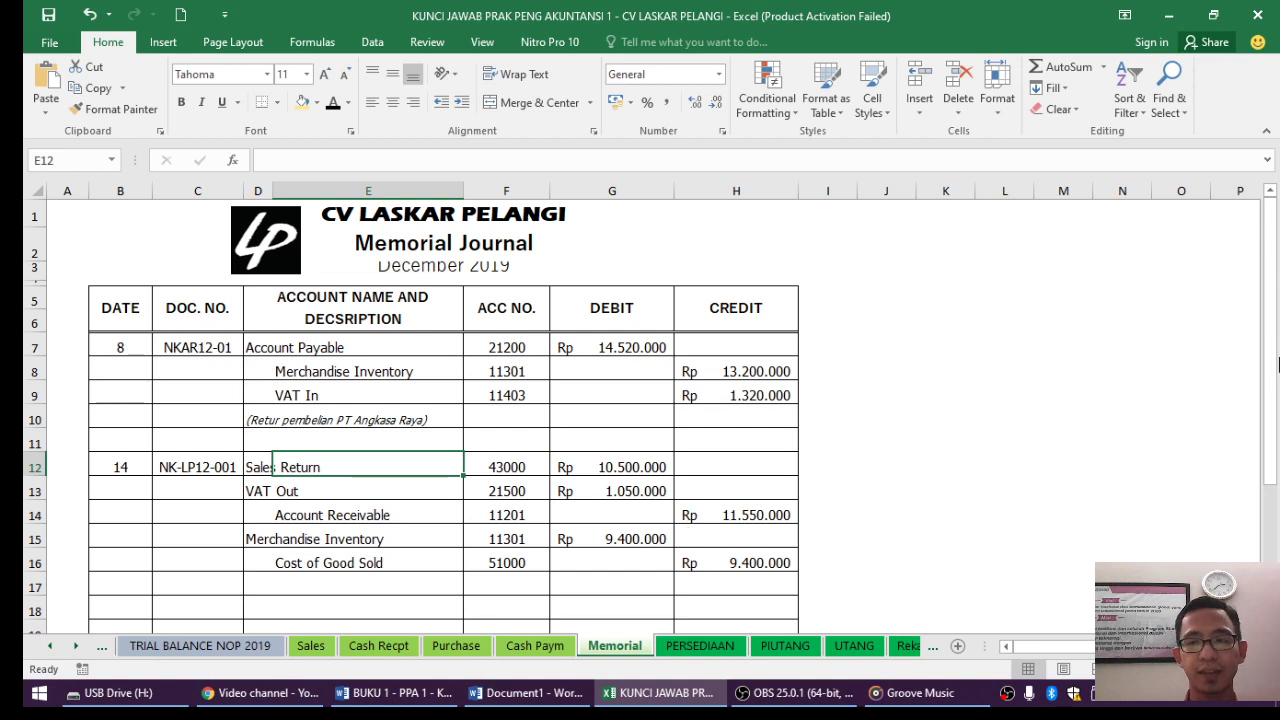
Reveal the note (Retur penjualan Toko Bagong) in cell D17 of the Memorial journal in black font.
drag(1268, 360, 1275, 378)
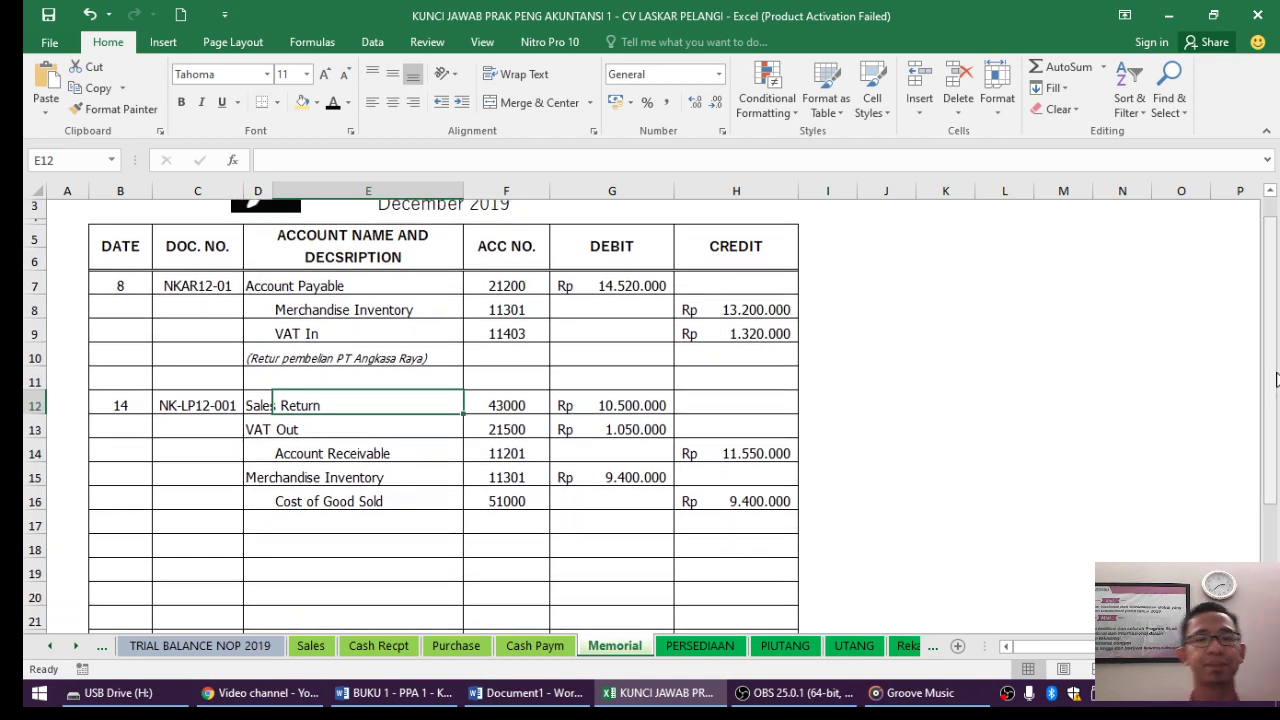
click(273, 515)
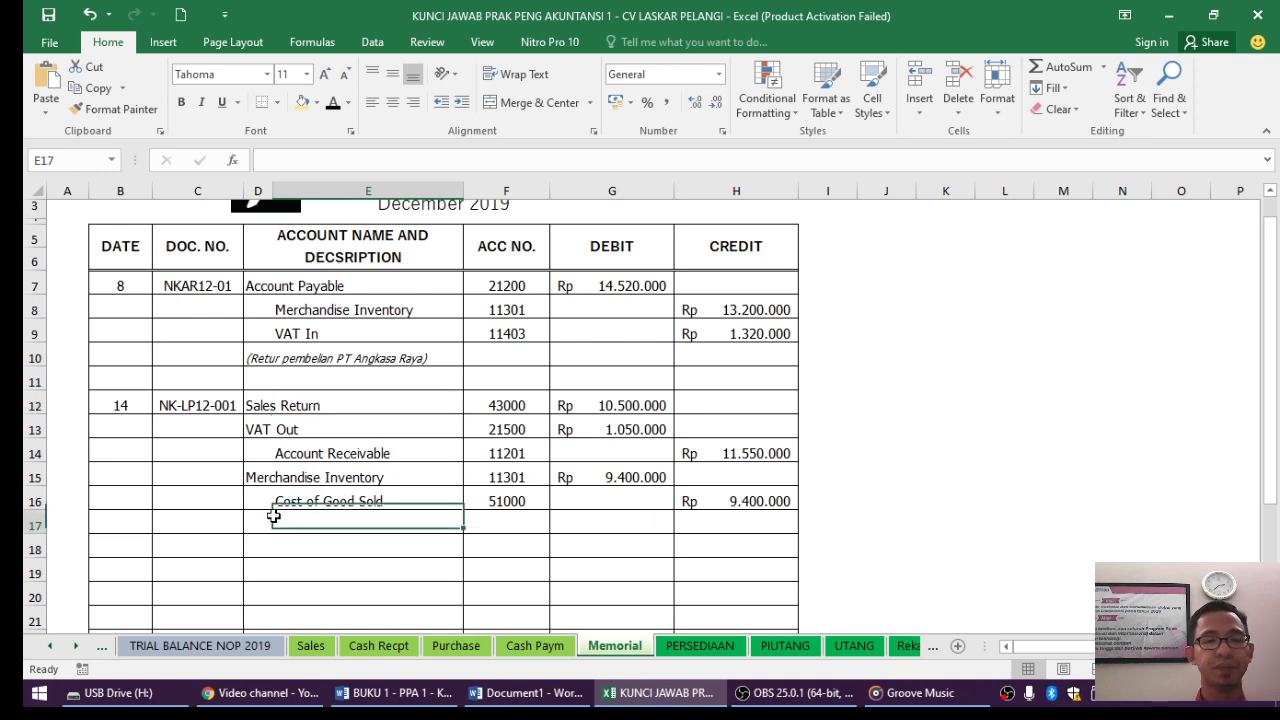
click(265, 519)
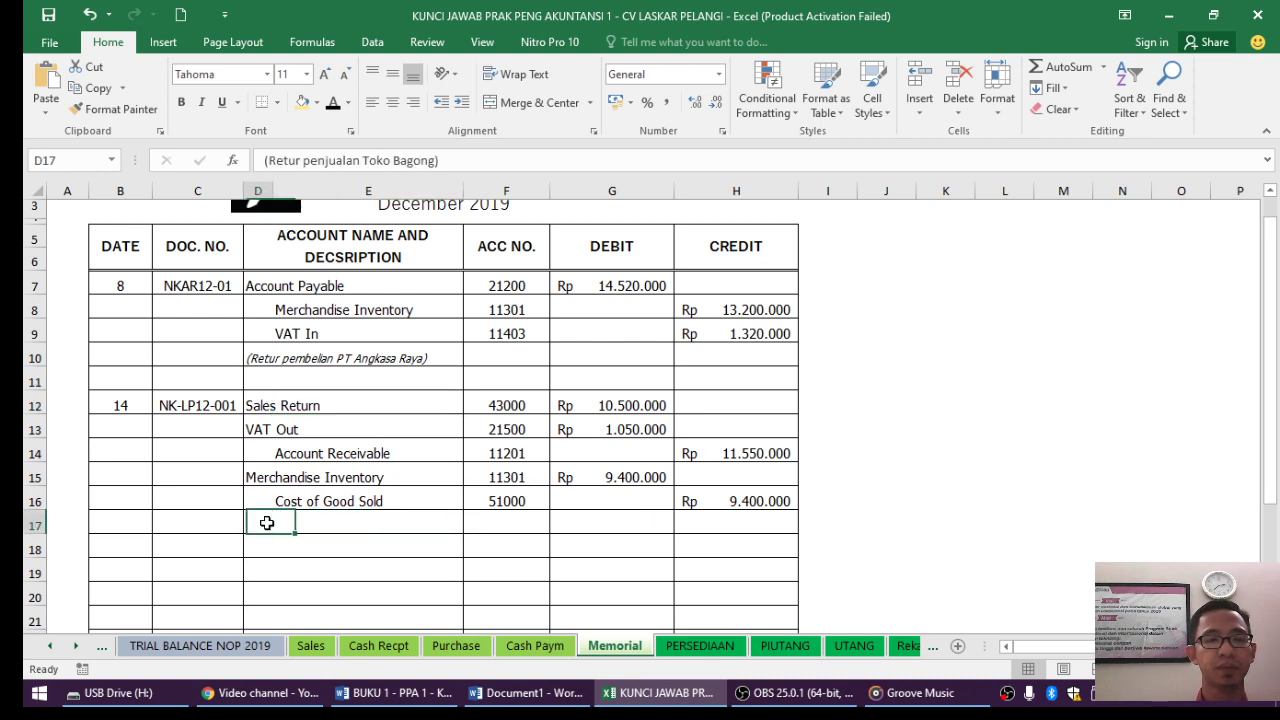
click(335, 105)
click(99, 500)
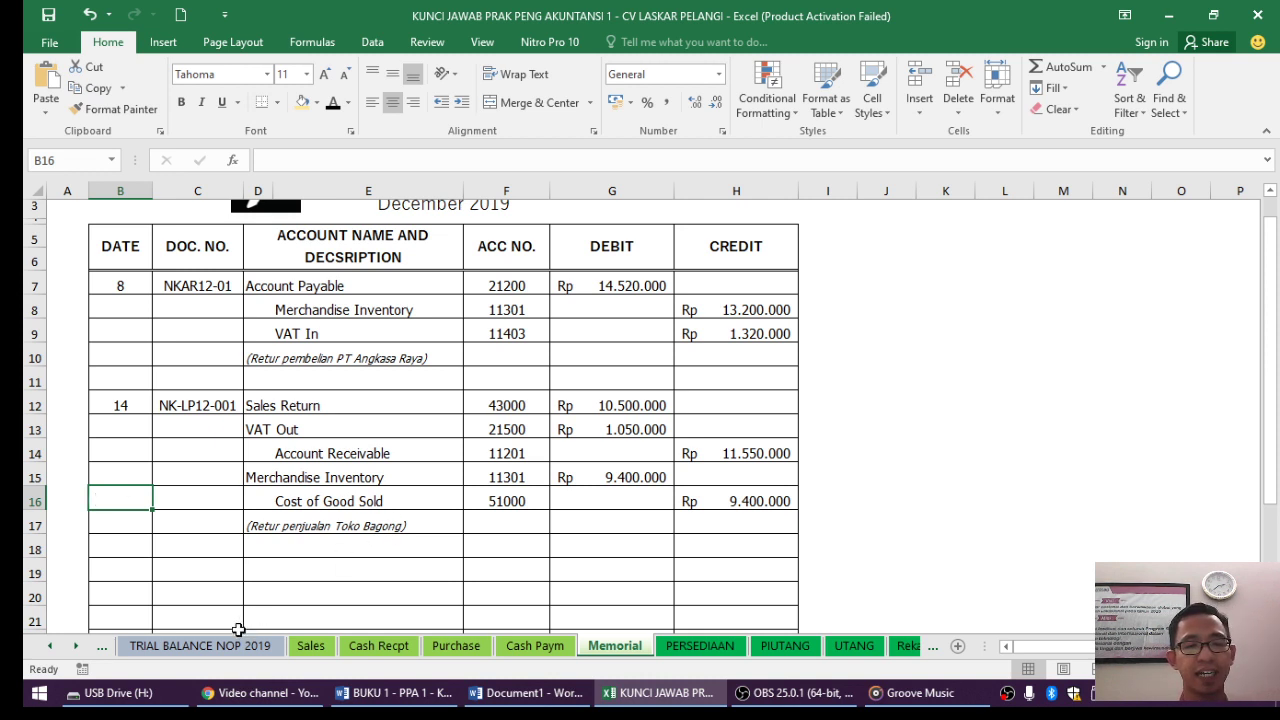
Compare the finished Memorial return entry with the credit note in Word, the Sales journal and the PERSEDIAAN stock card in Excel.
click(445, 703)
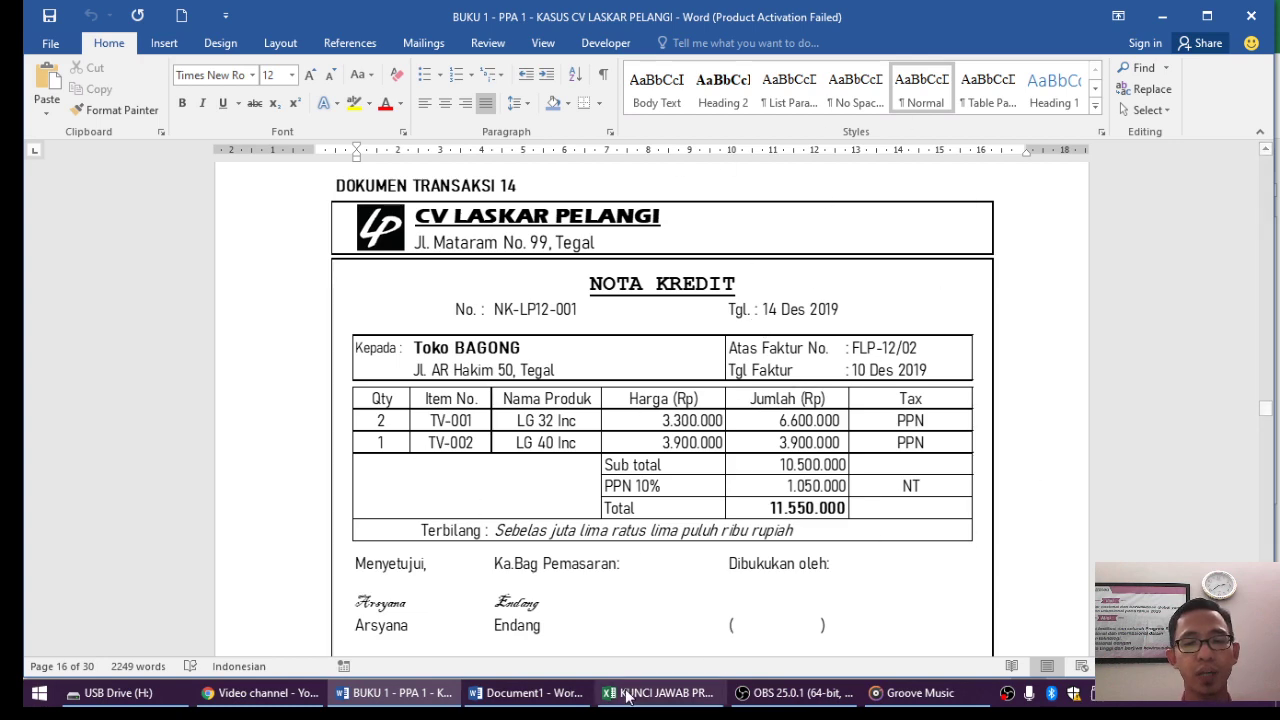
click(660, 692)
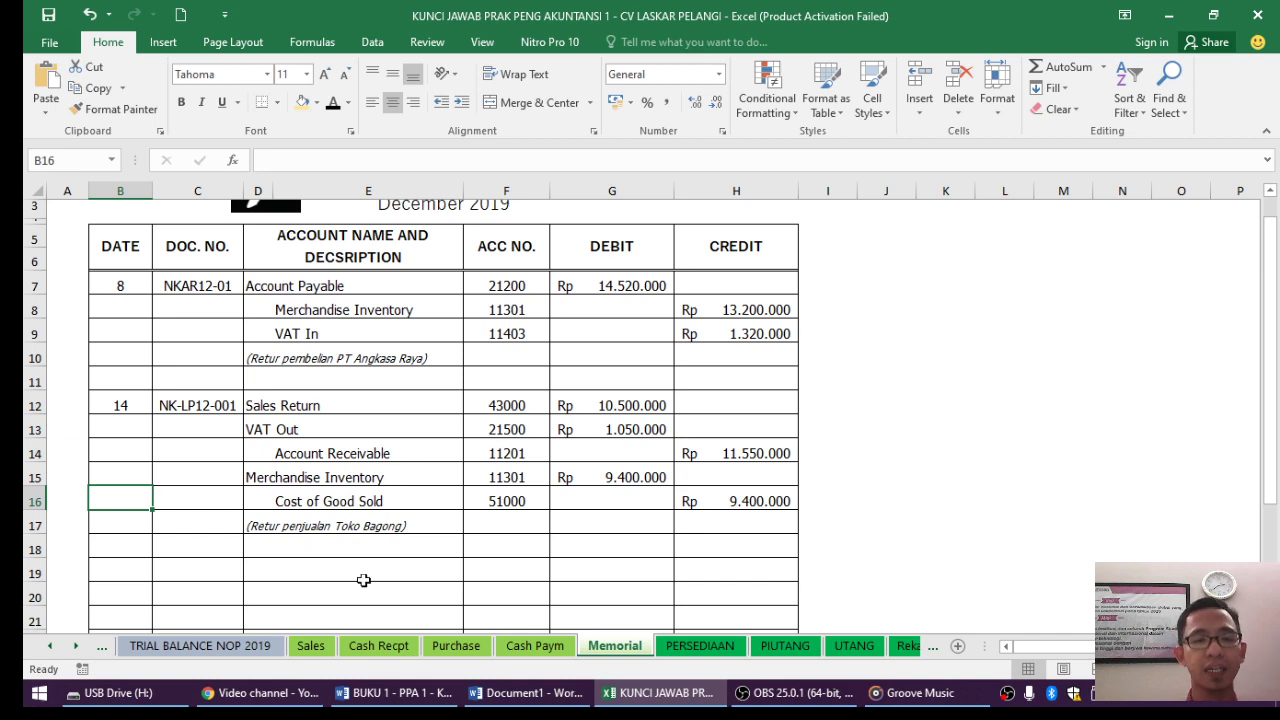
click(311, 646)
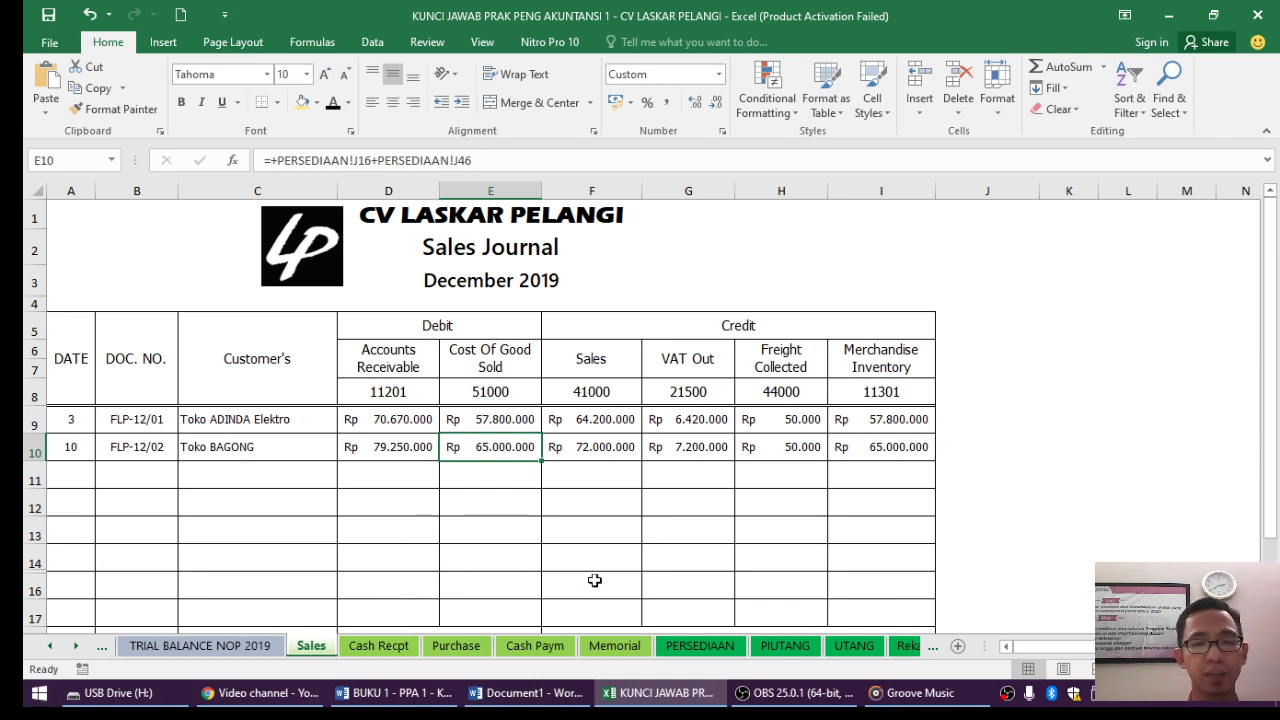
click(596, 647)
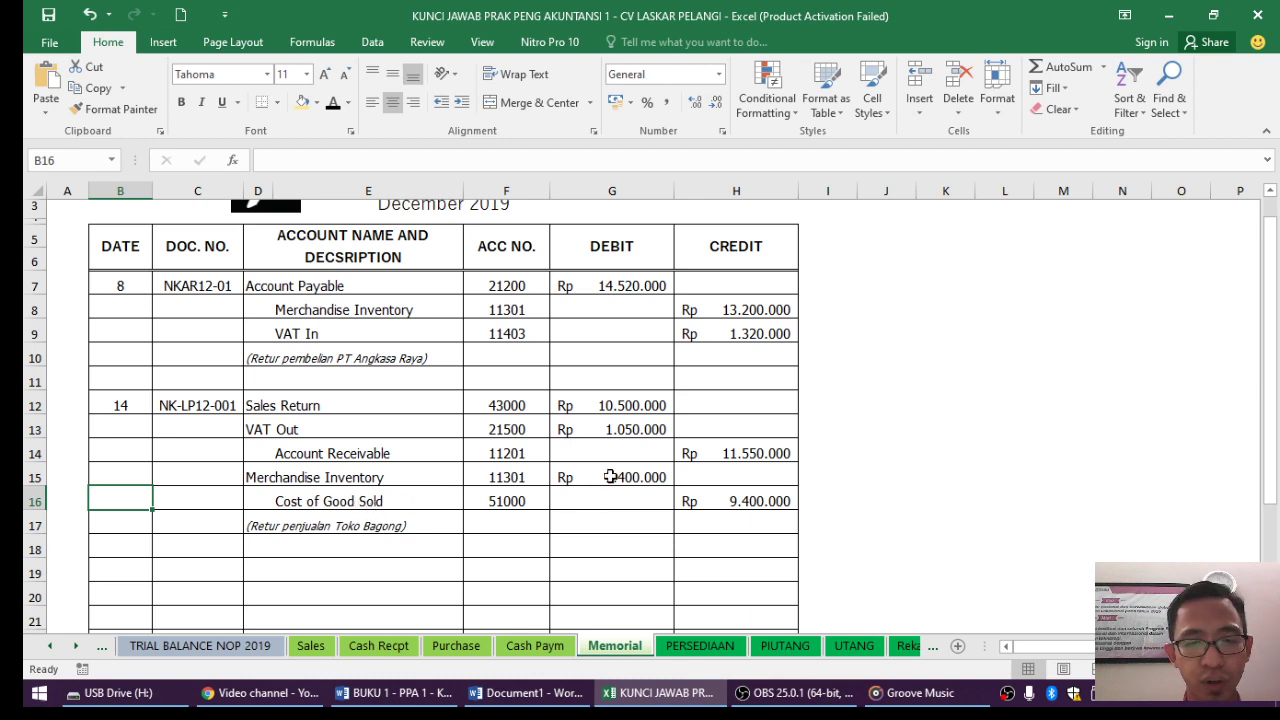
click(700, 646)
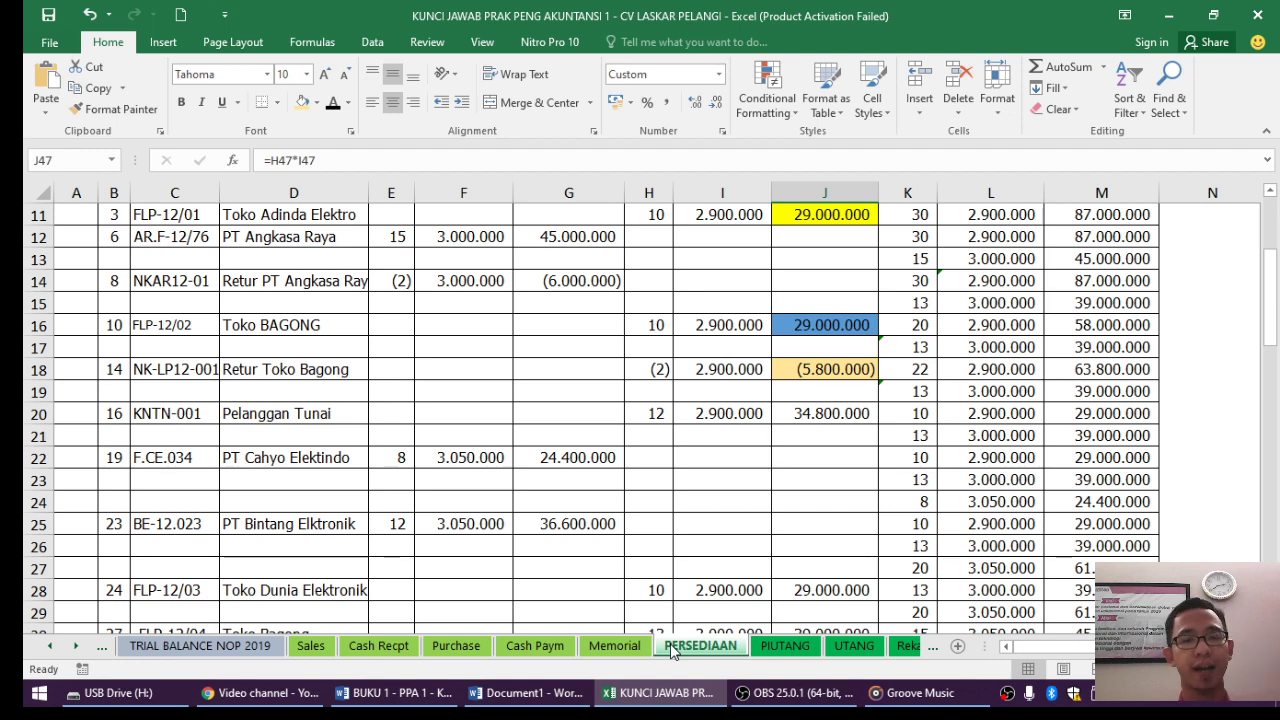
click(613, 652)
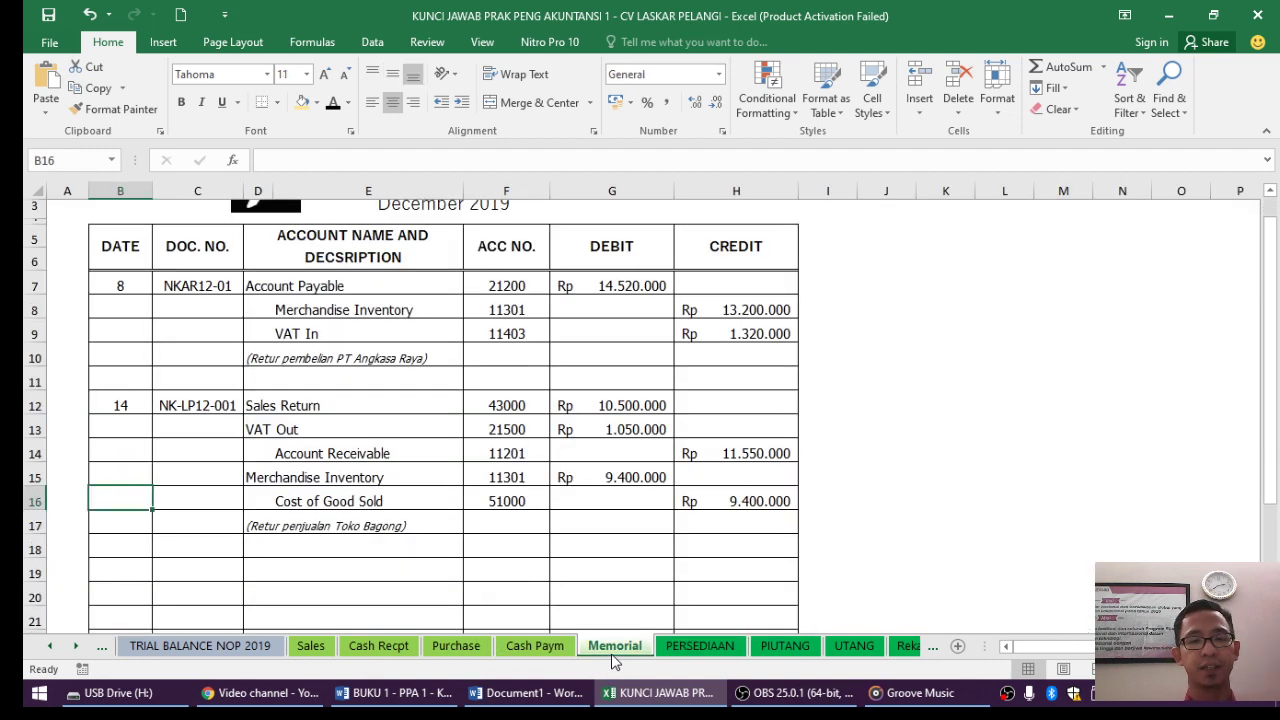
Switch to the case document in Word and read the Dokumen Transaksi 15 cash receipt from Toko GANDRUNG.
click(655, 475)
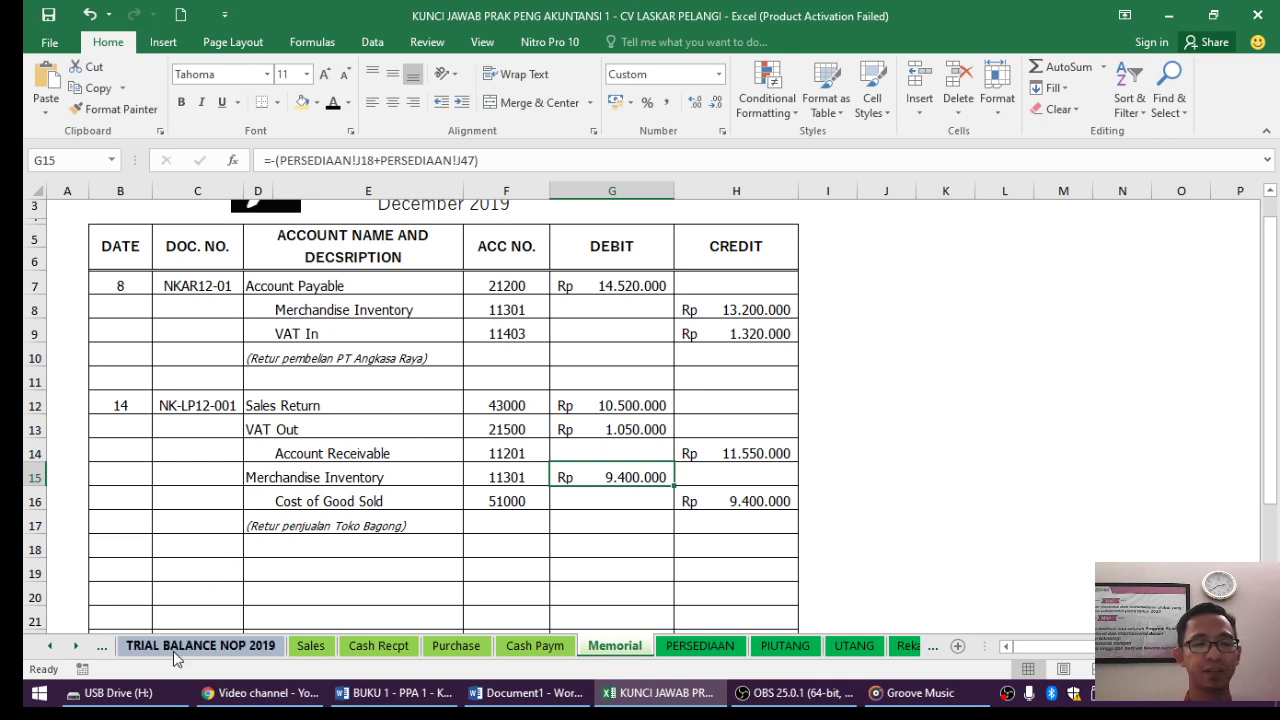
click(401, 693)
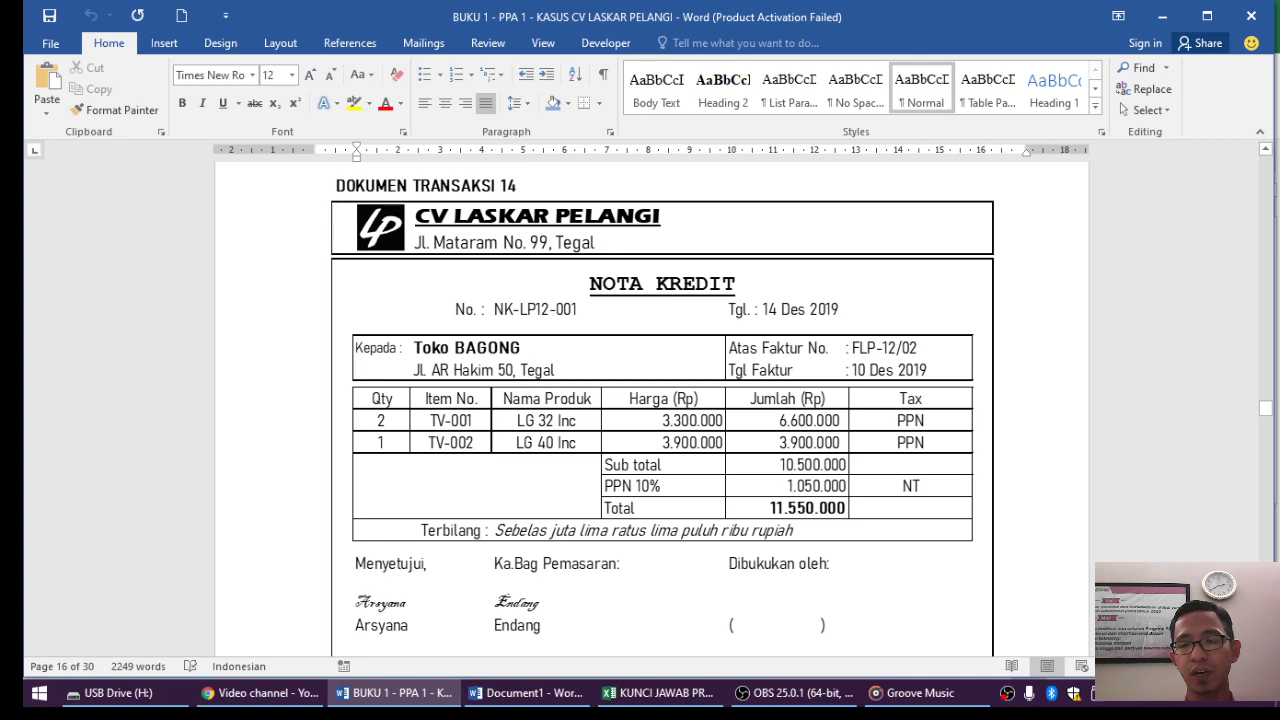
scroll(660, 400, down, 5)
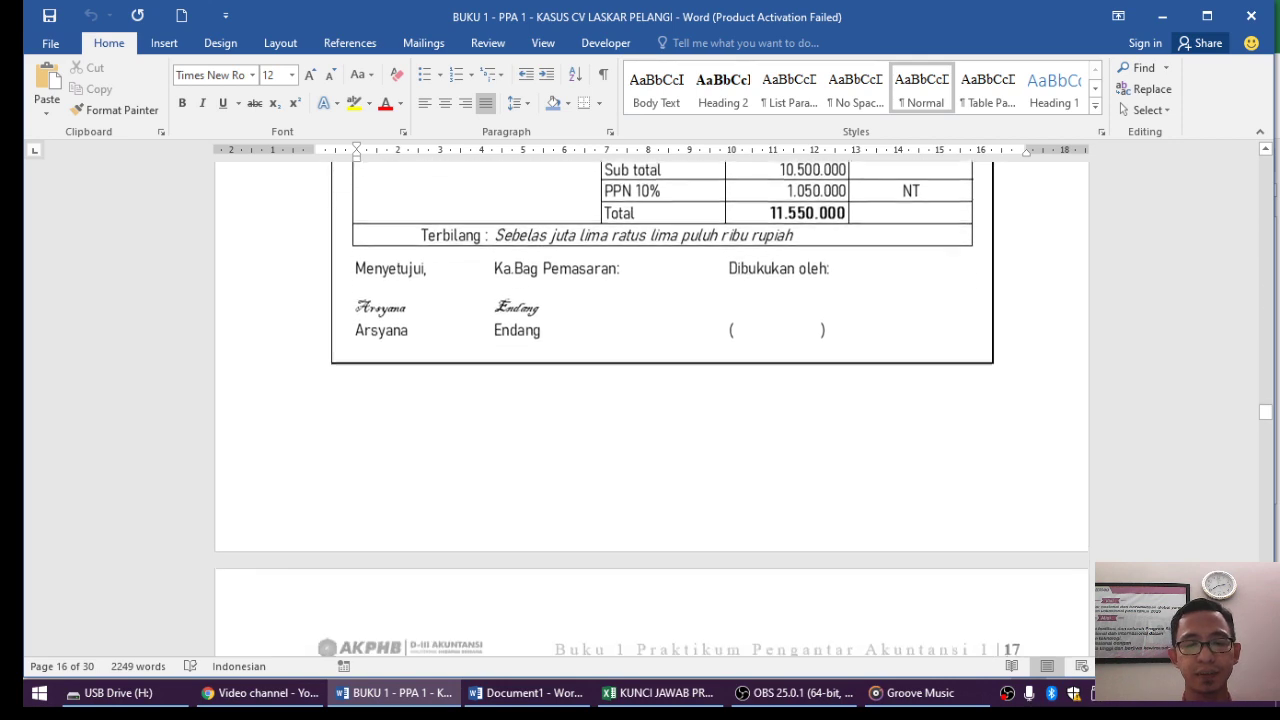
scroll(660, 400, down, 8)
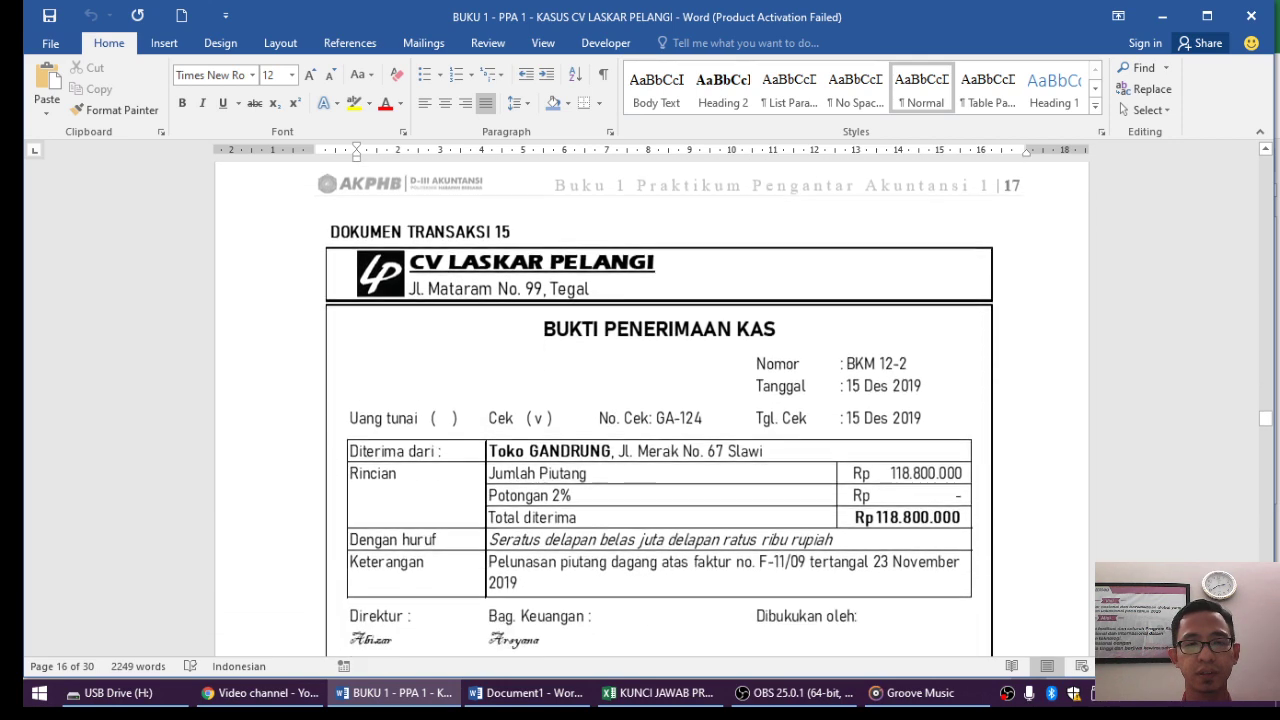
scroll(1212, 285, down, 1)
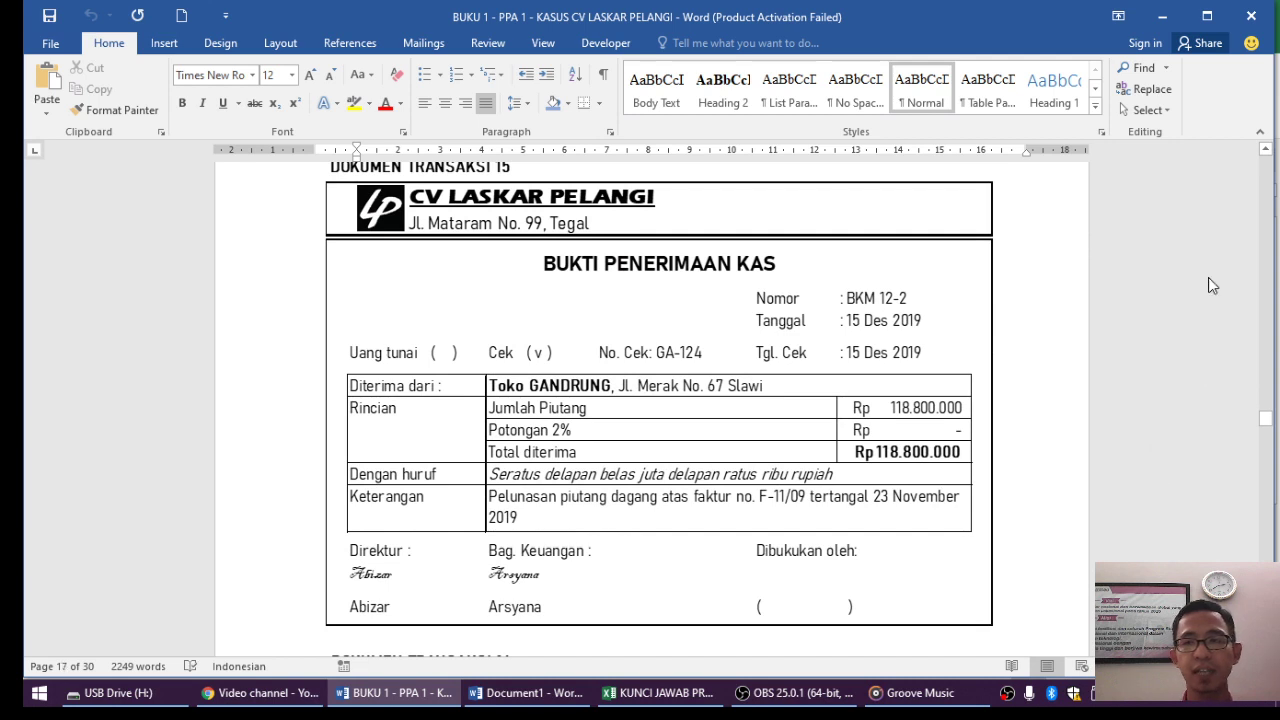
click(1266, 151)
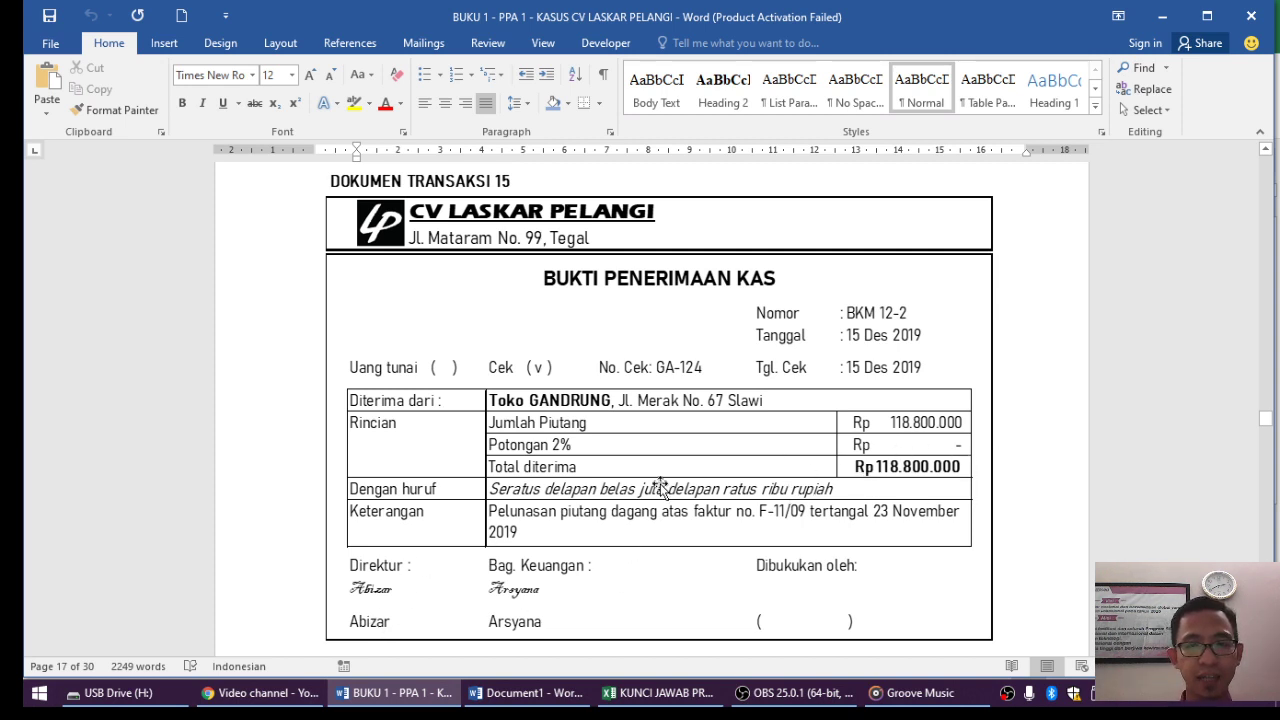
Switch to the Excel Cash Recpt journal and reveal date 15 and document number BKM 12-2 in cells A10:B10 in black font.
click(650, 703)
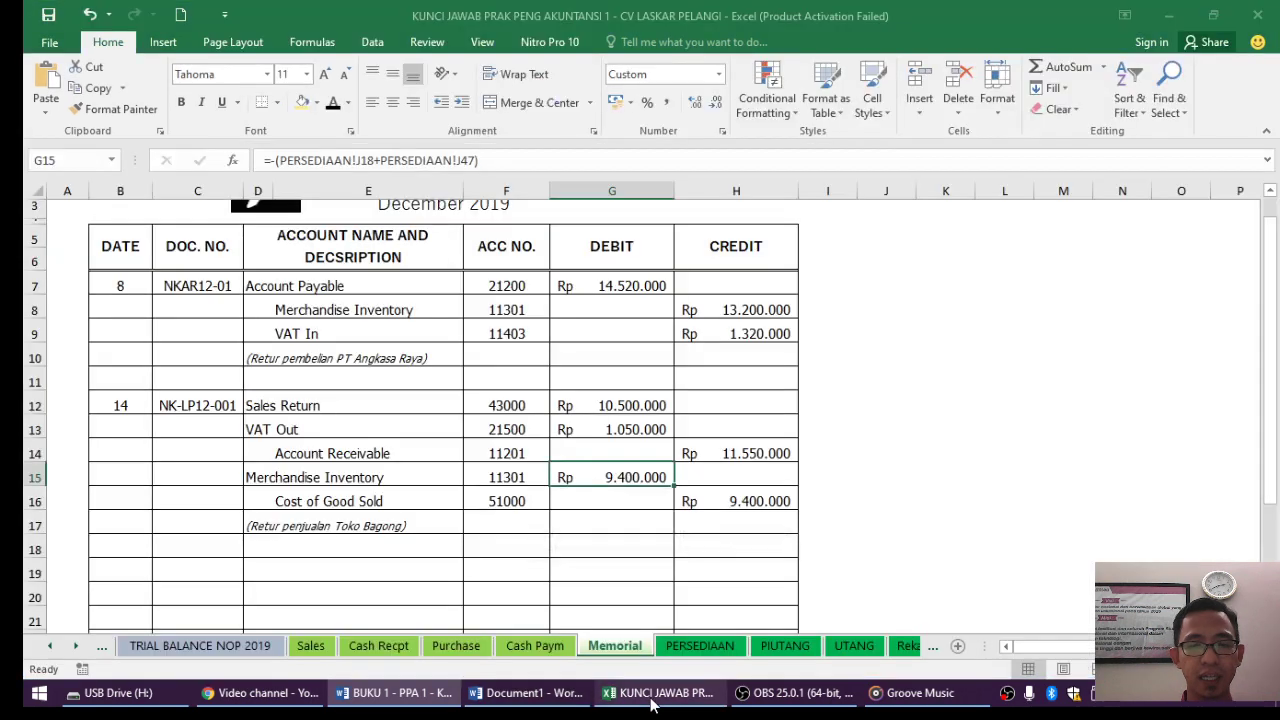
click(368, 648)
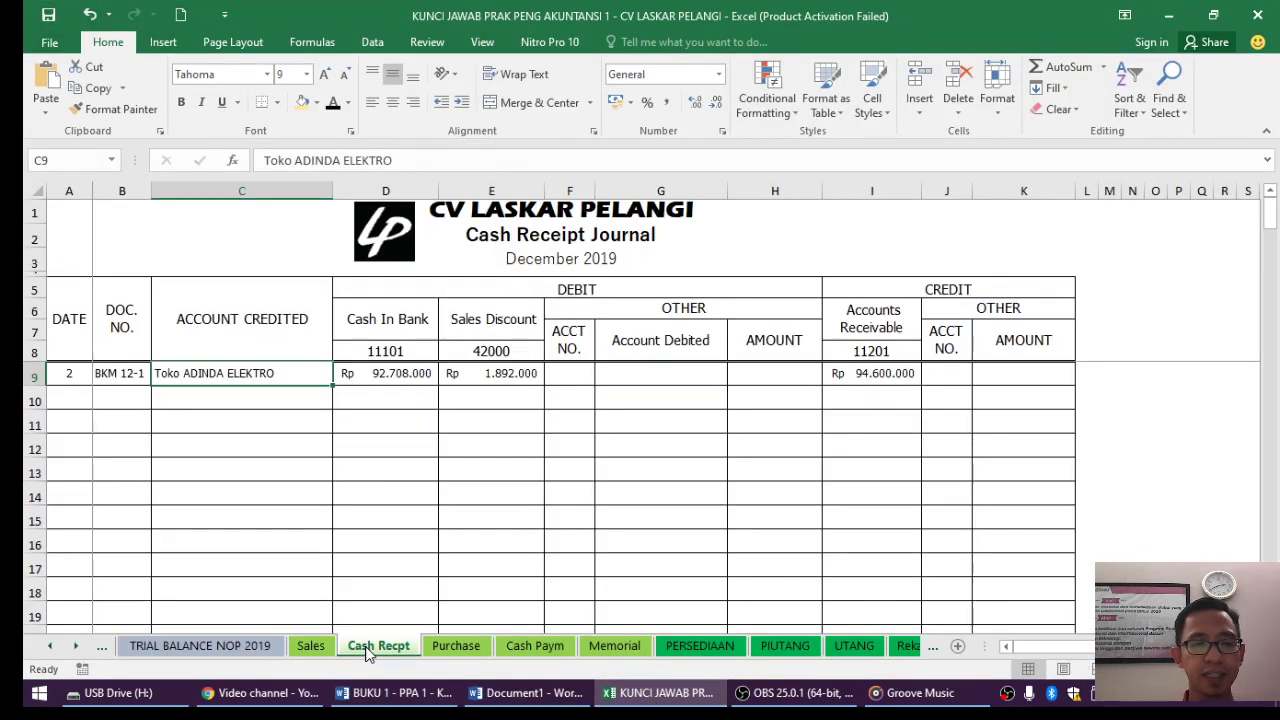
click(60, 398)
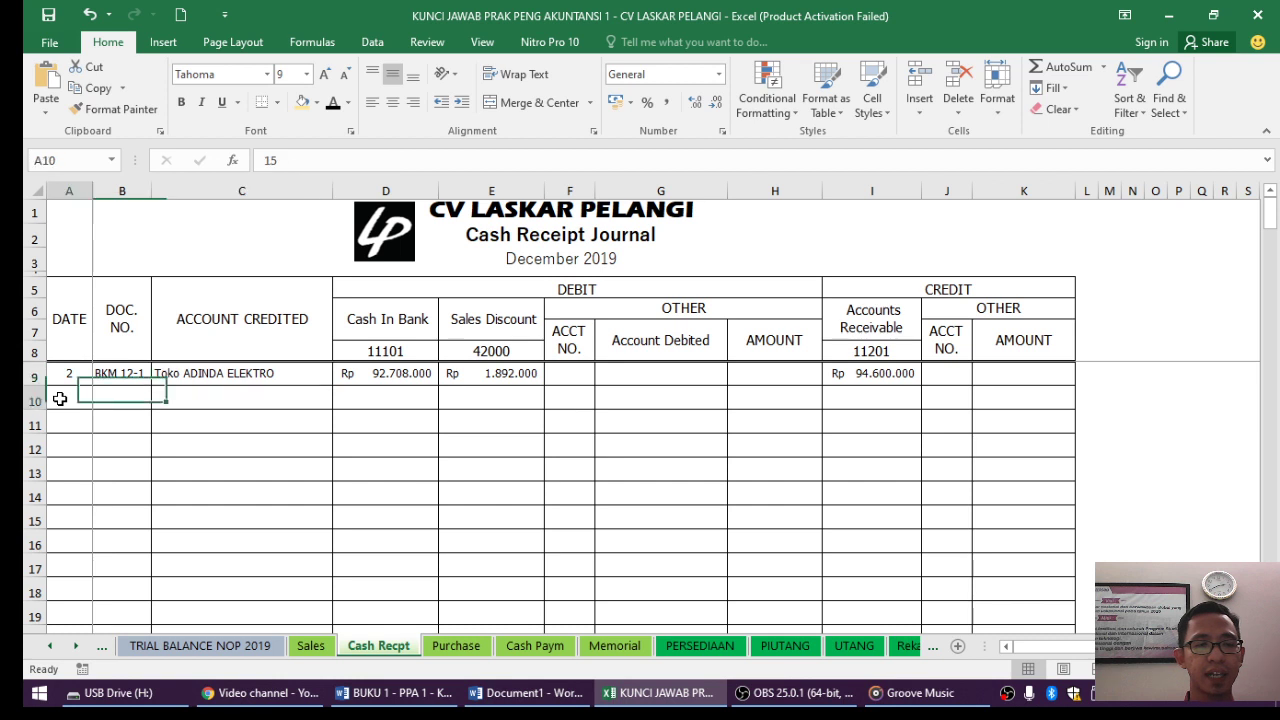
click(333, 103)
click(122, 397)
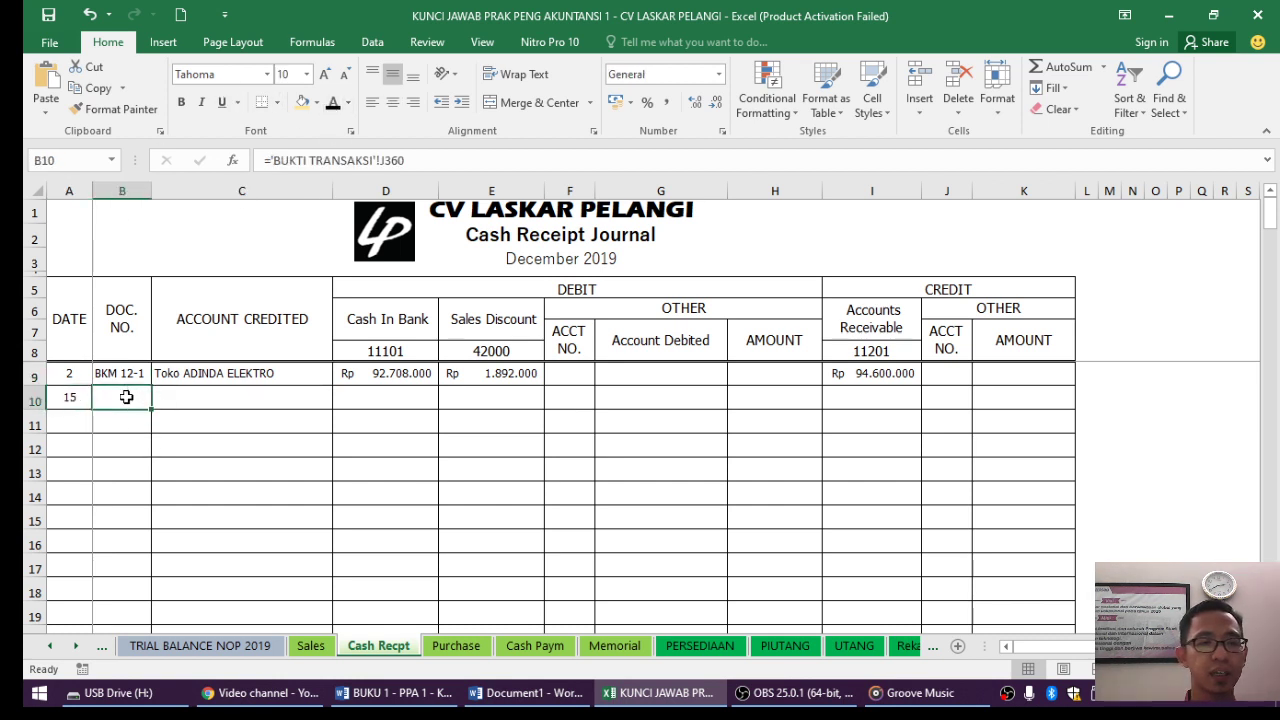
click(333, 103)
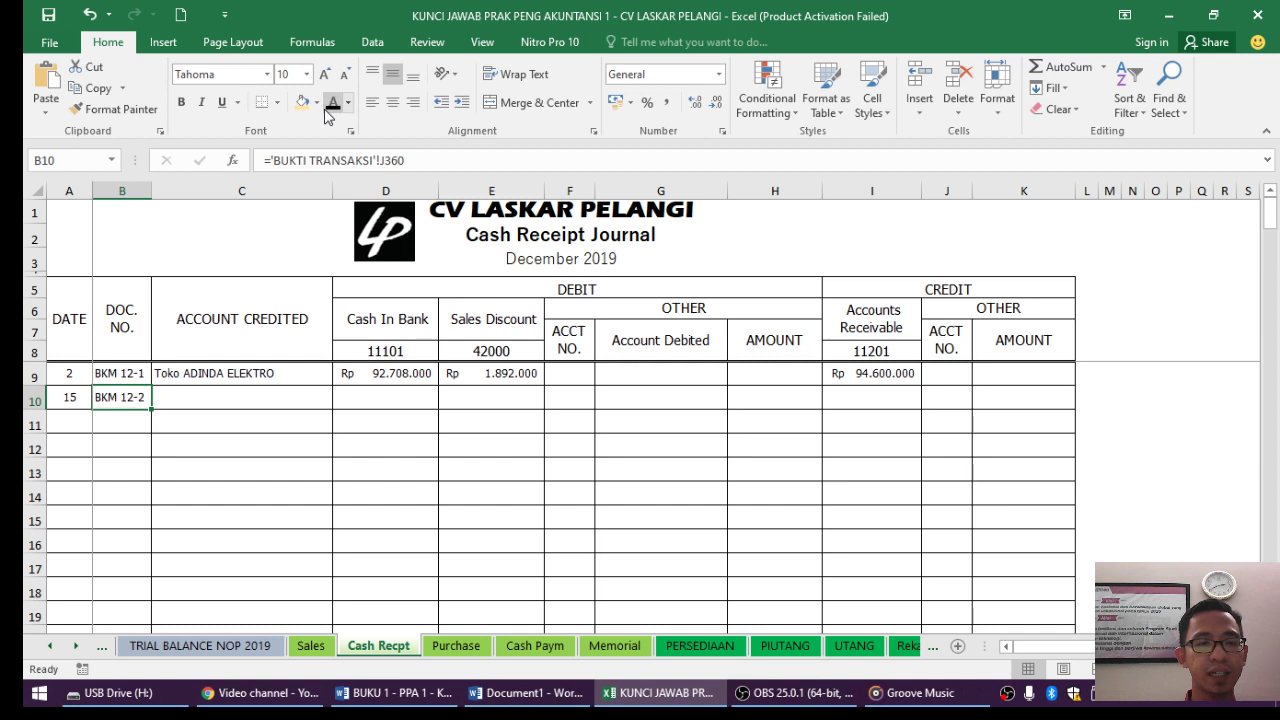
Reveal Toko Gandrung in cell C10 and the 118.800.000 Cash In Bank debit in D10 in black font.
click(267, 399)
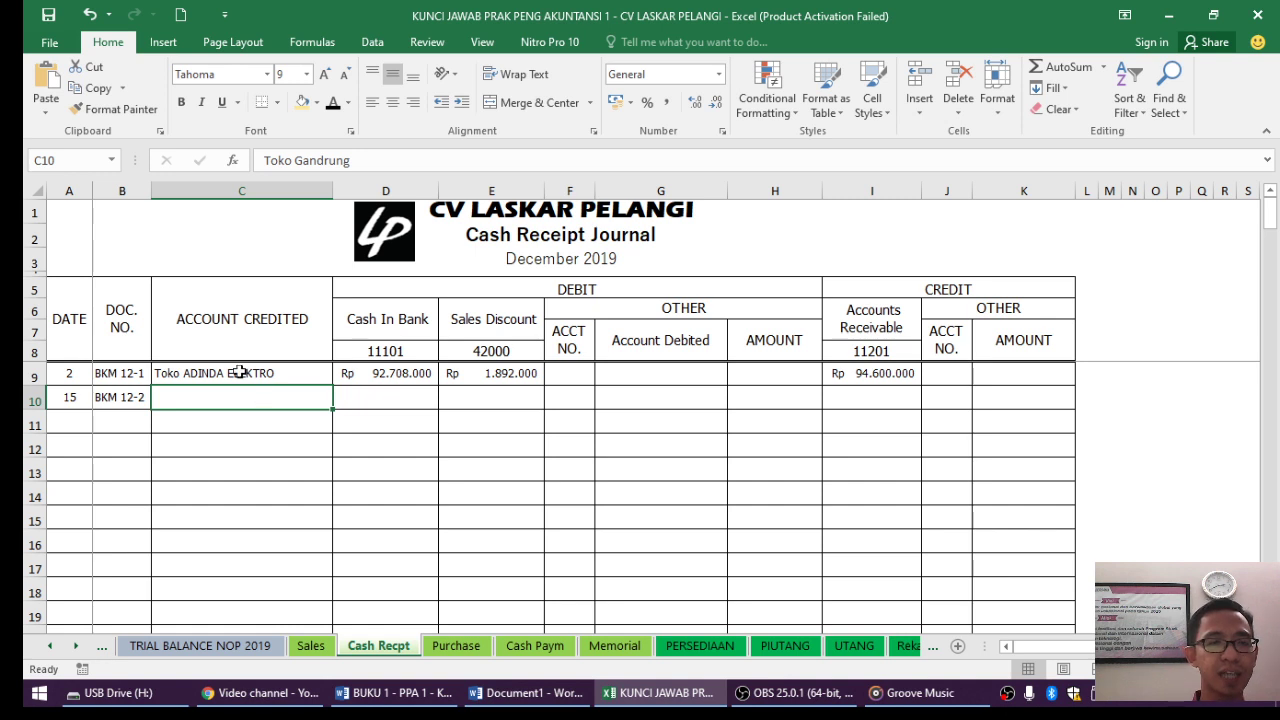
click(331, 104)
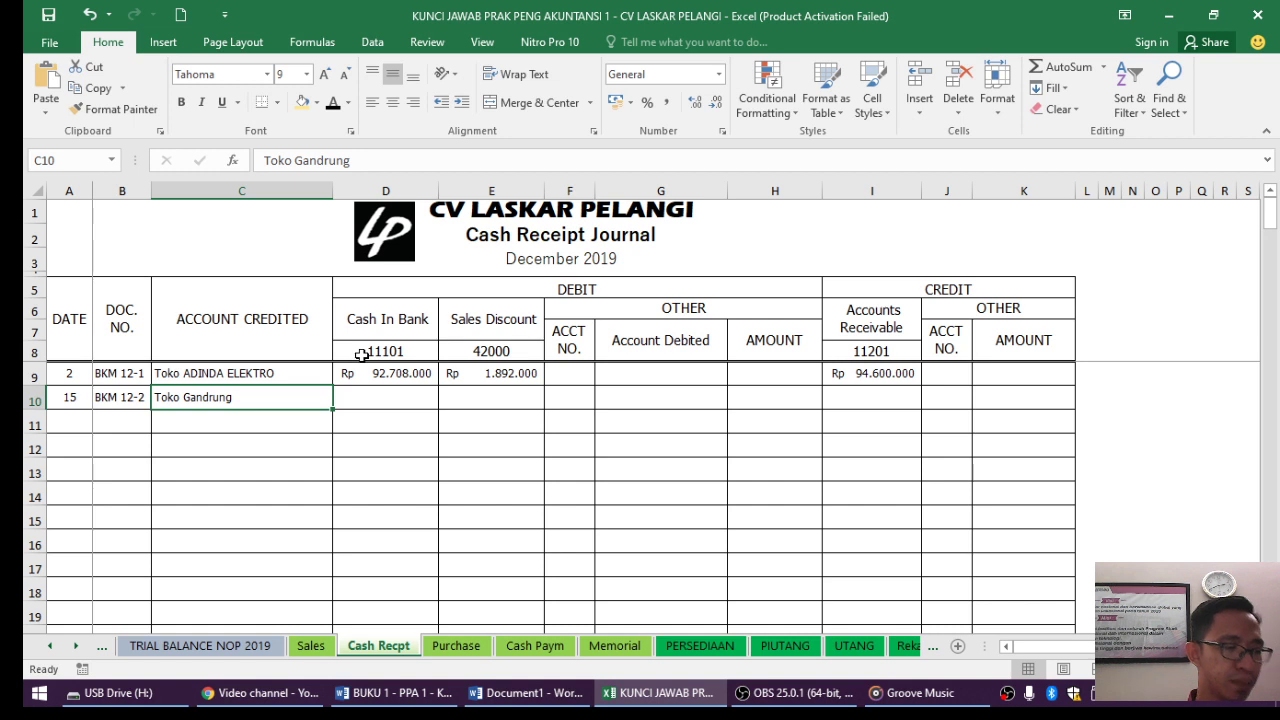
click(398, 401)
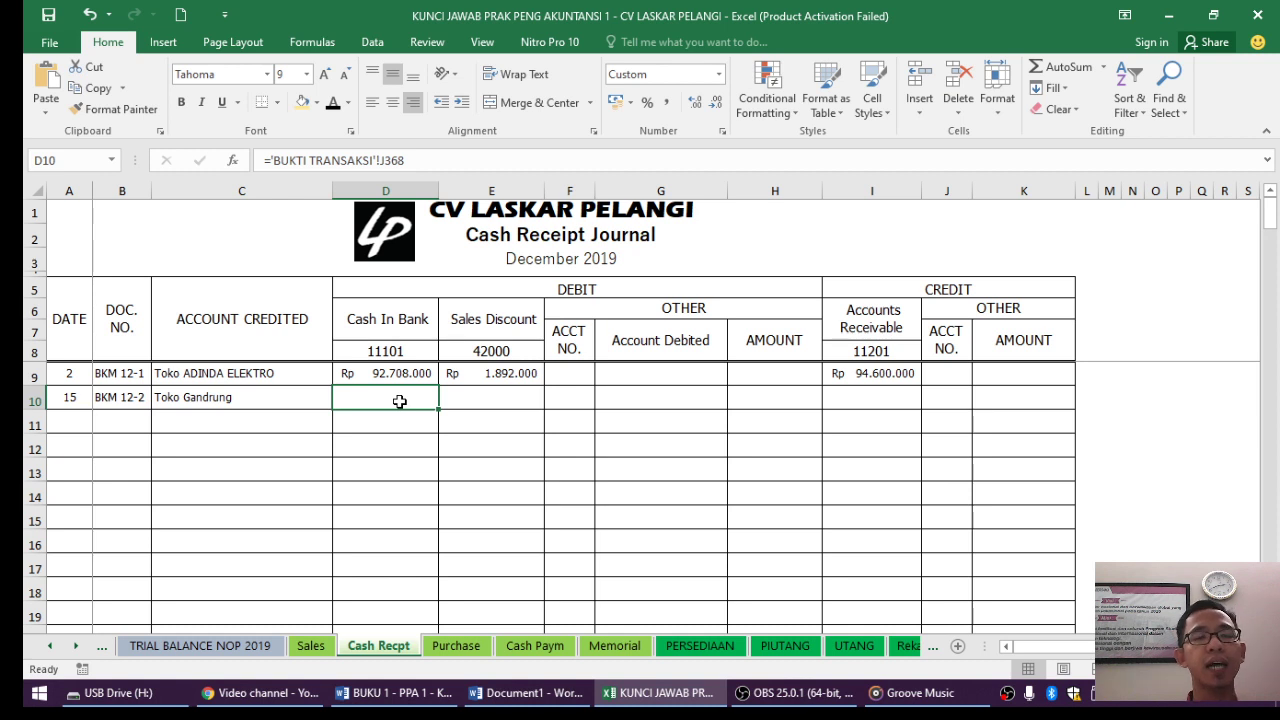
click(333, 102)
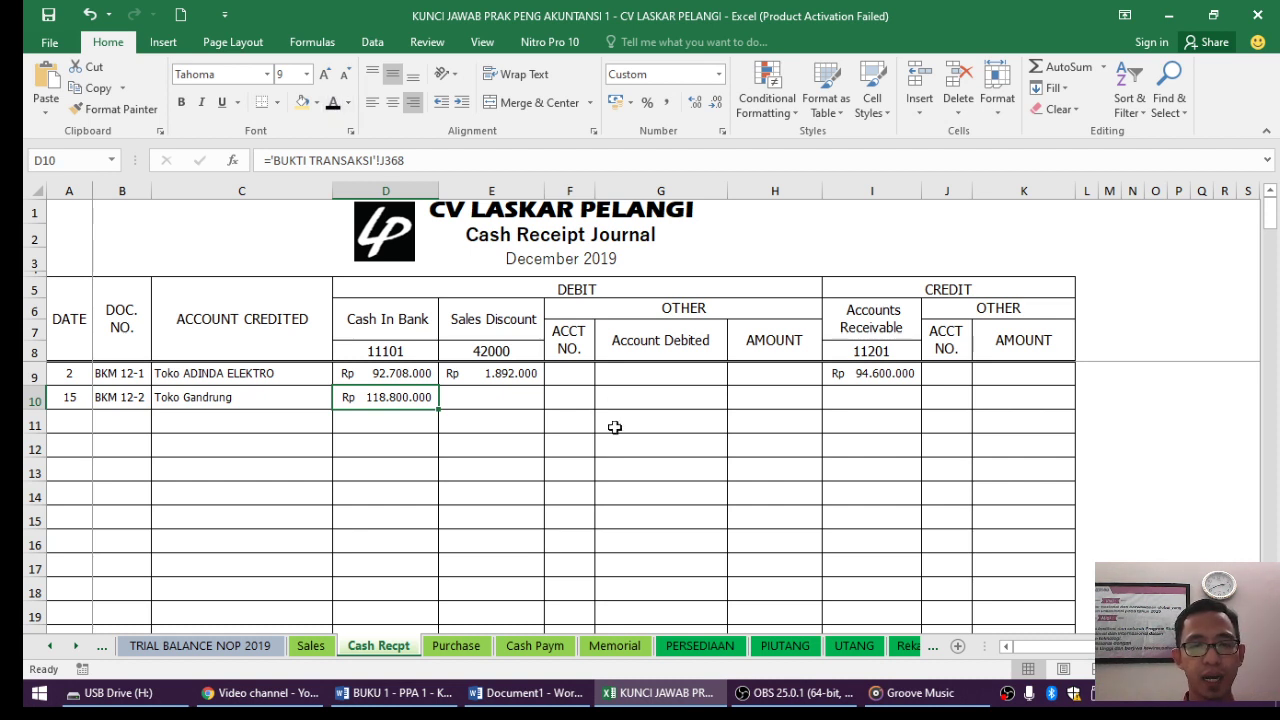
Leave Sales Discount empty and reveal the 118.800.000 Accounts Receivable credit in cell I10 in black font.
click(489, 400)
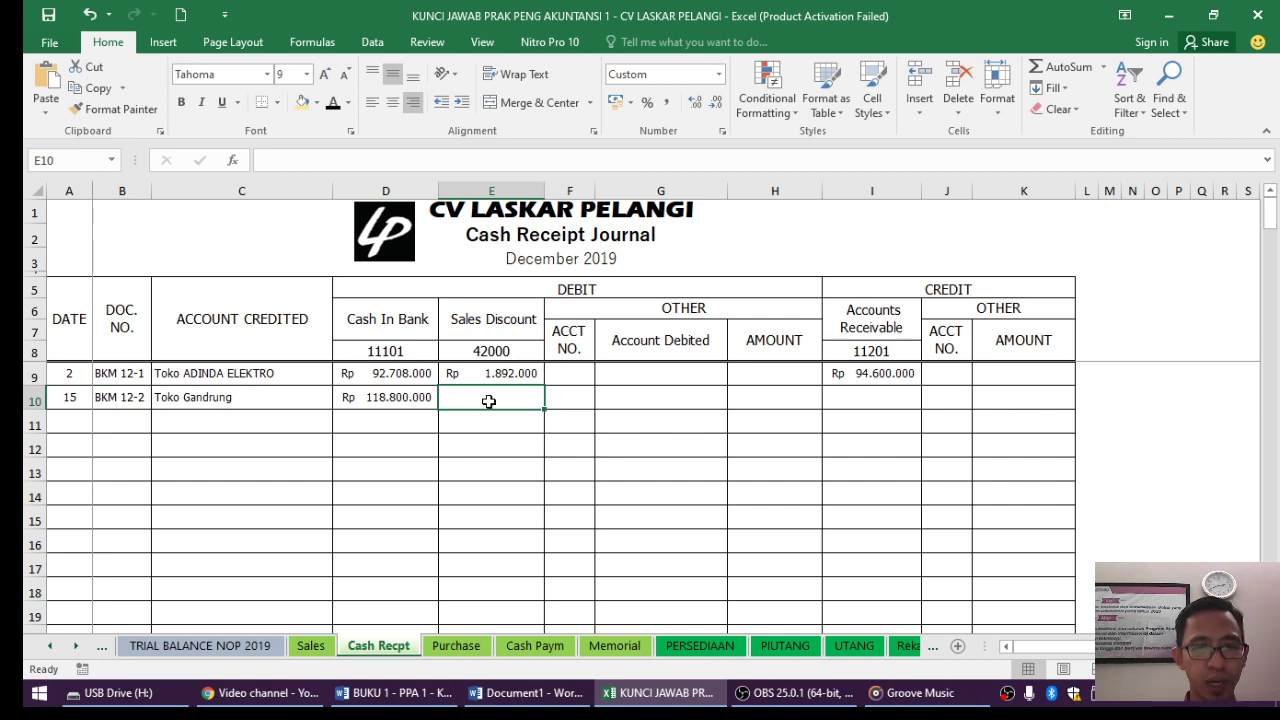
click(903, 404)
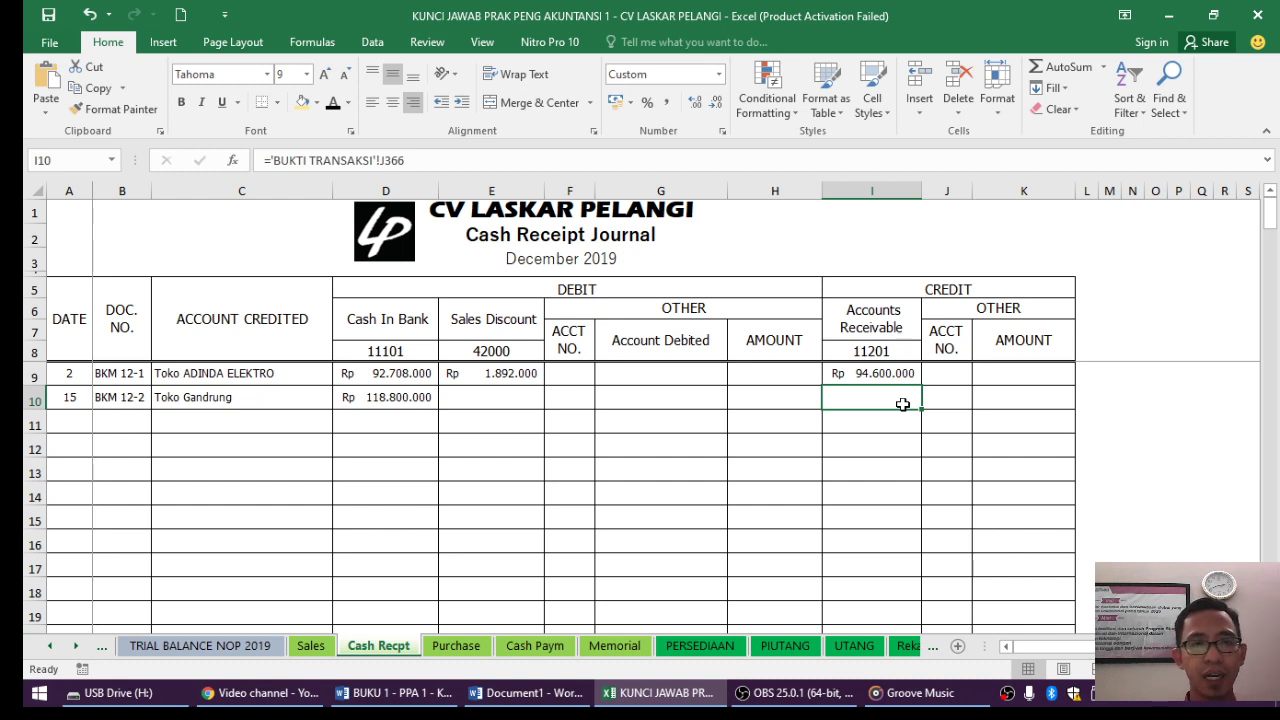
click(333, 103)
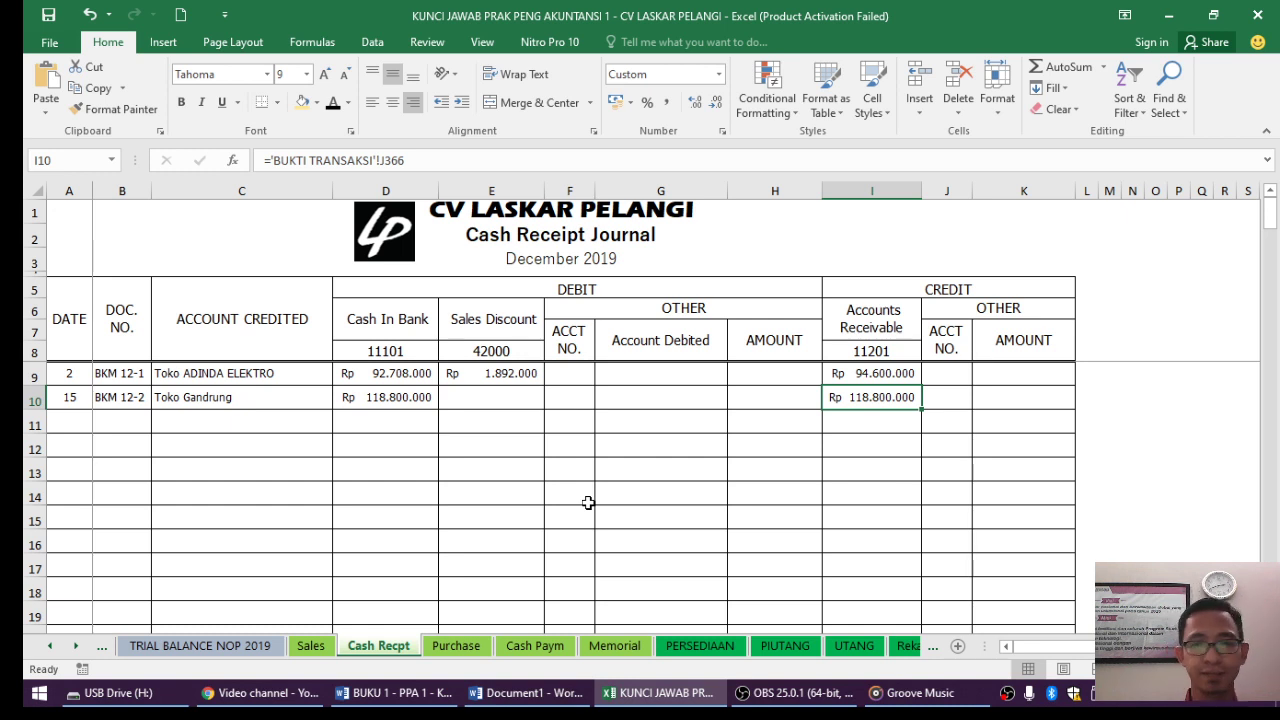
Switch to the Word case document and read the Dokumen Transaksi 16 cash sales note (Nota Kontan) for Pelanggan Tunai.
click(390, 708)
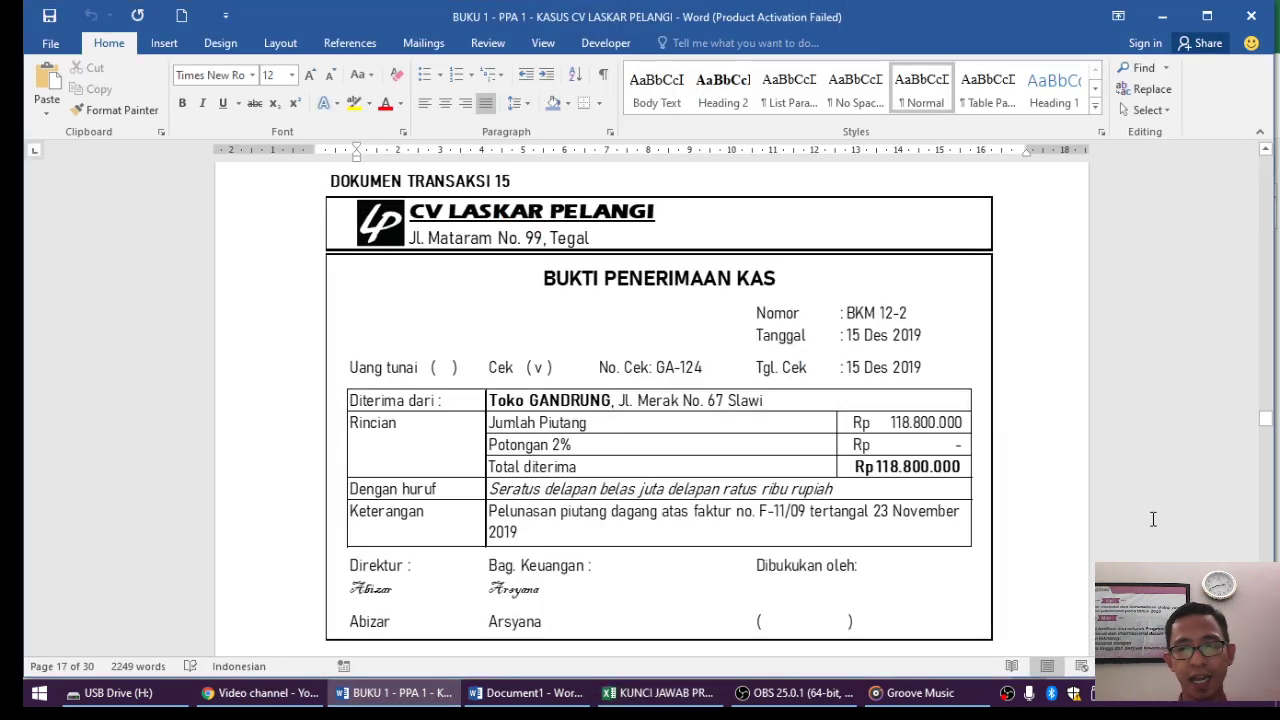
scroll(659, 400, down, 5)
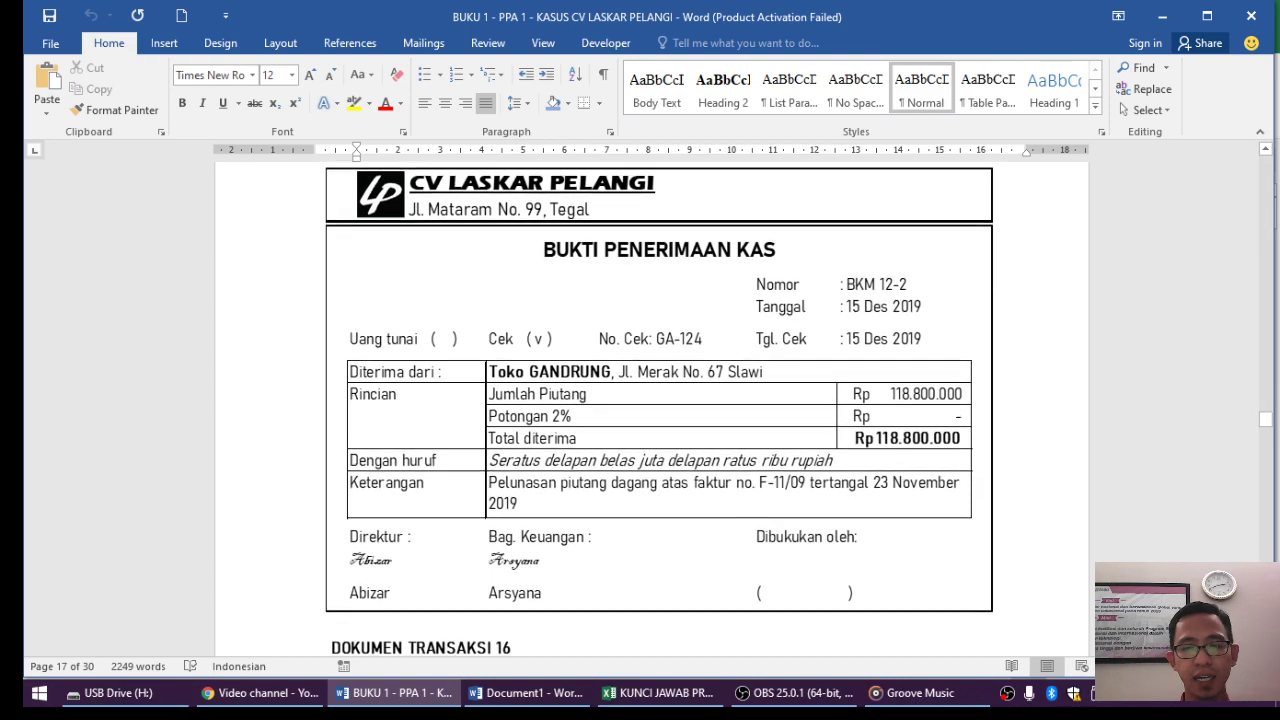
scroll(659, 400, down, 5)
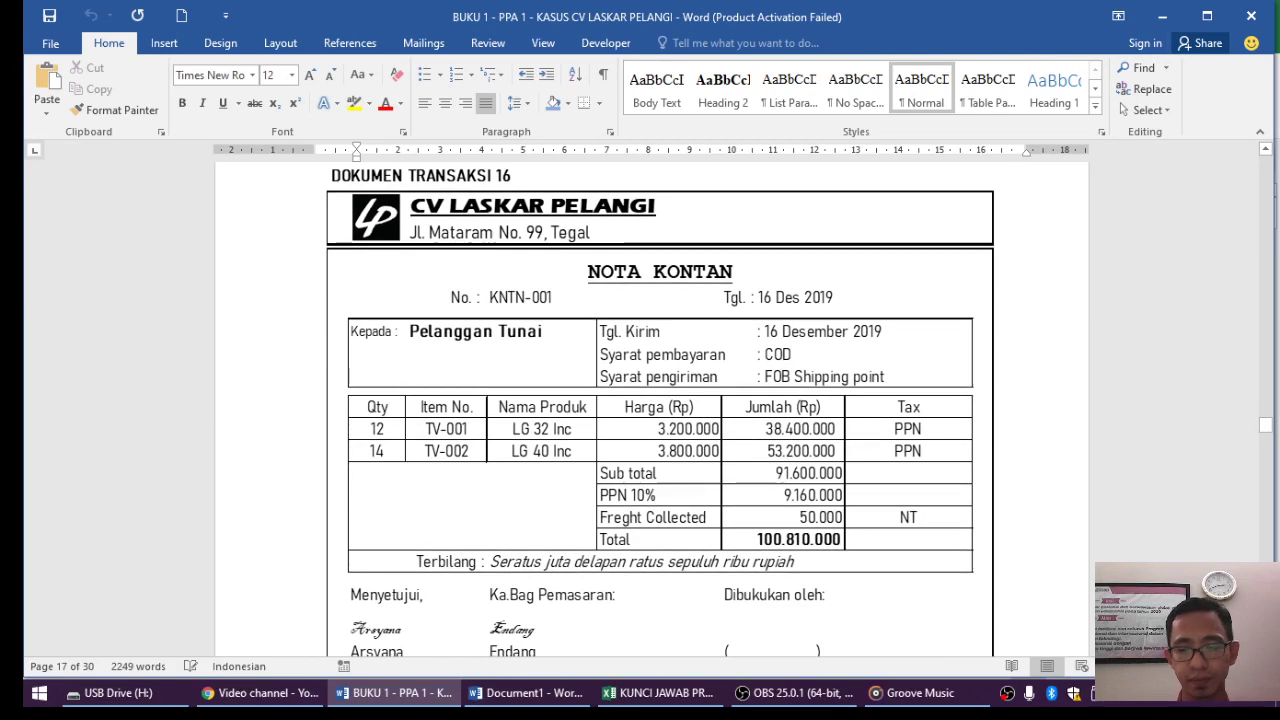
scroll(1026, 449, down, 15)
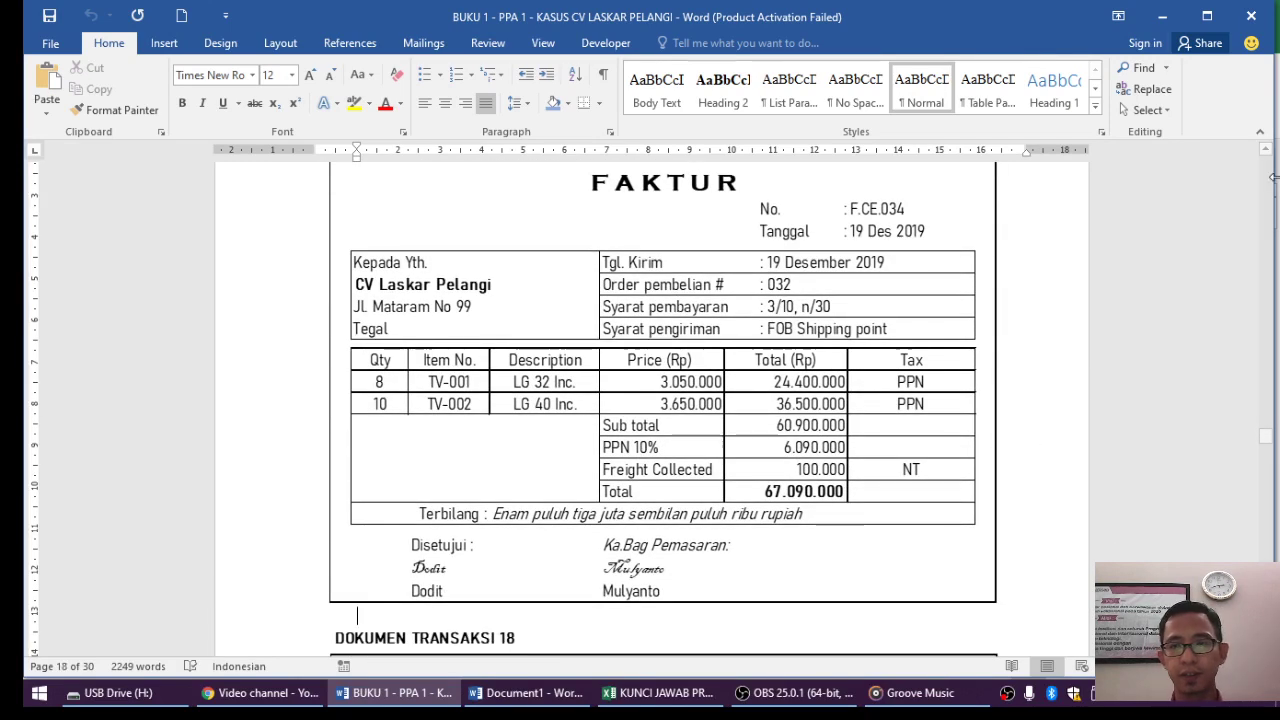
scroll(1267, 151, up, 6)
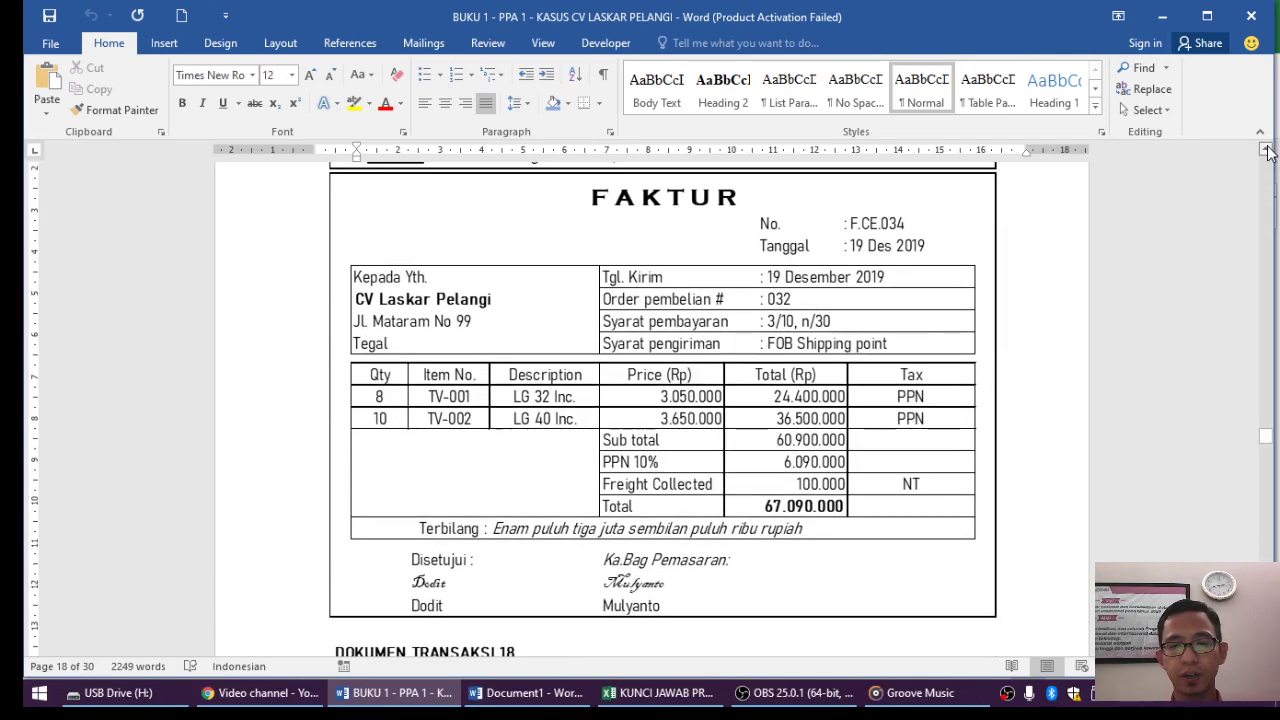
scroll(1267, 151, up, 8)
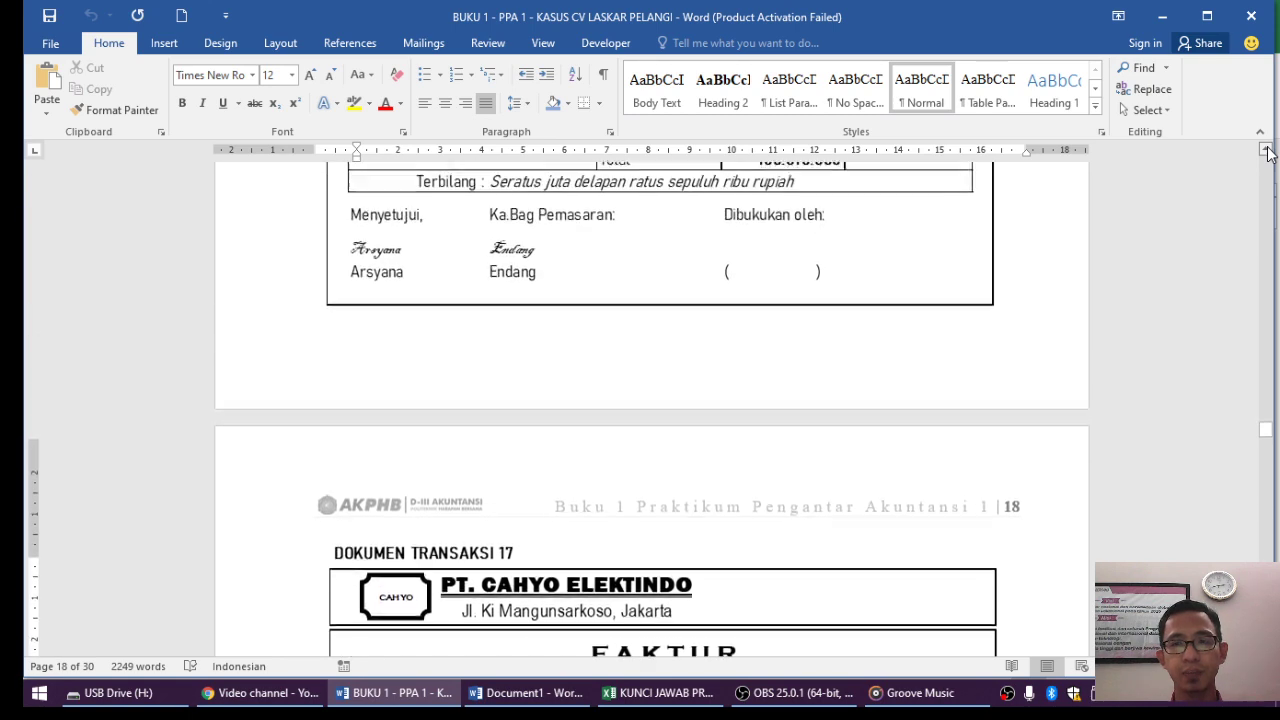
scroll(1267, 151, up, 2)
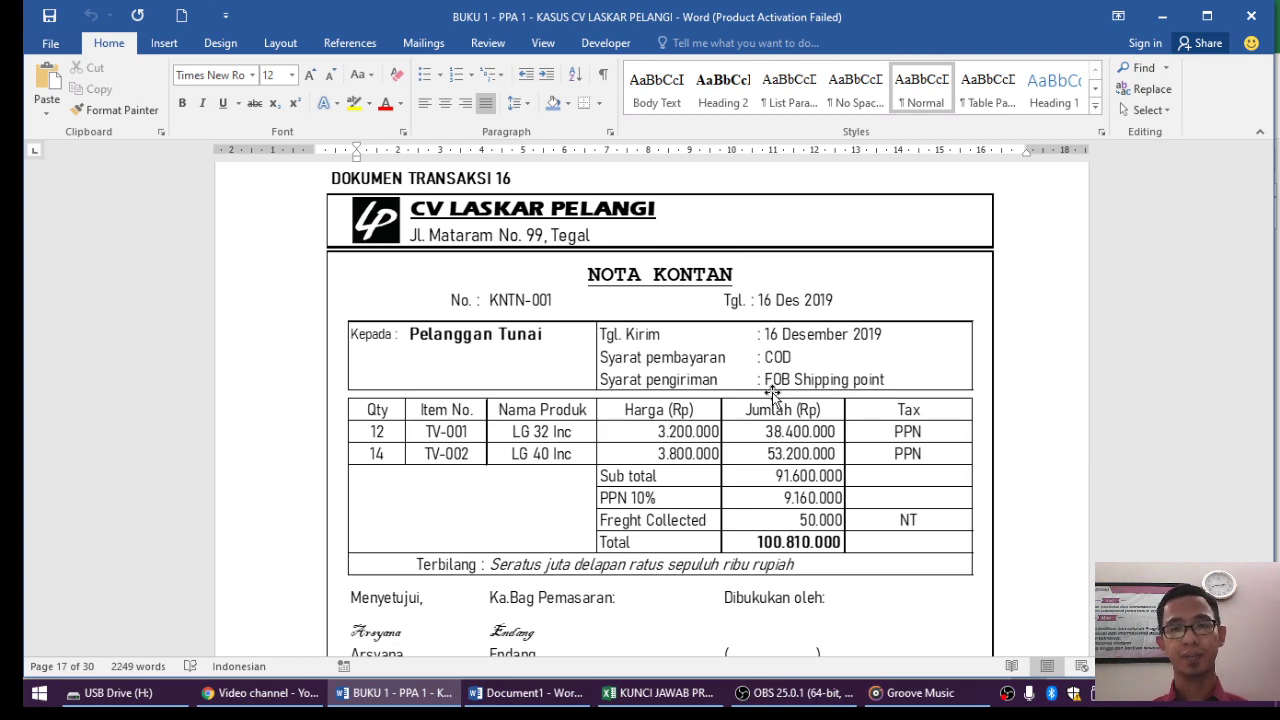
Return to the Excel Cash Recpt journal and reveal date 16 and document number KNTN-001 in cells A11:B11 in black font.
click(623, 693)
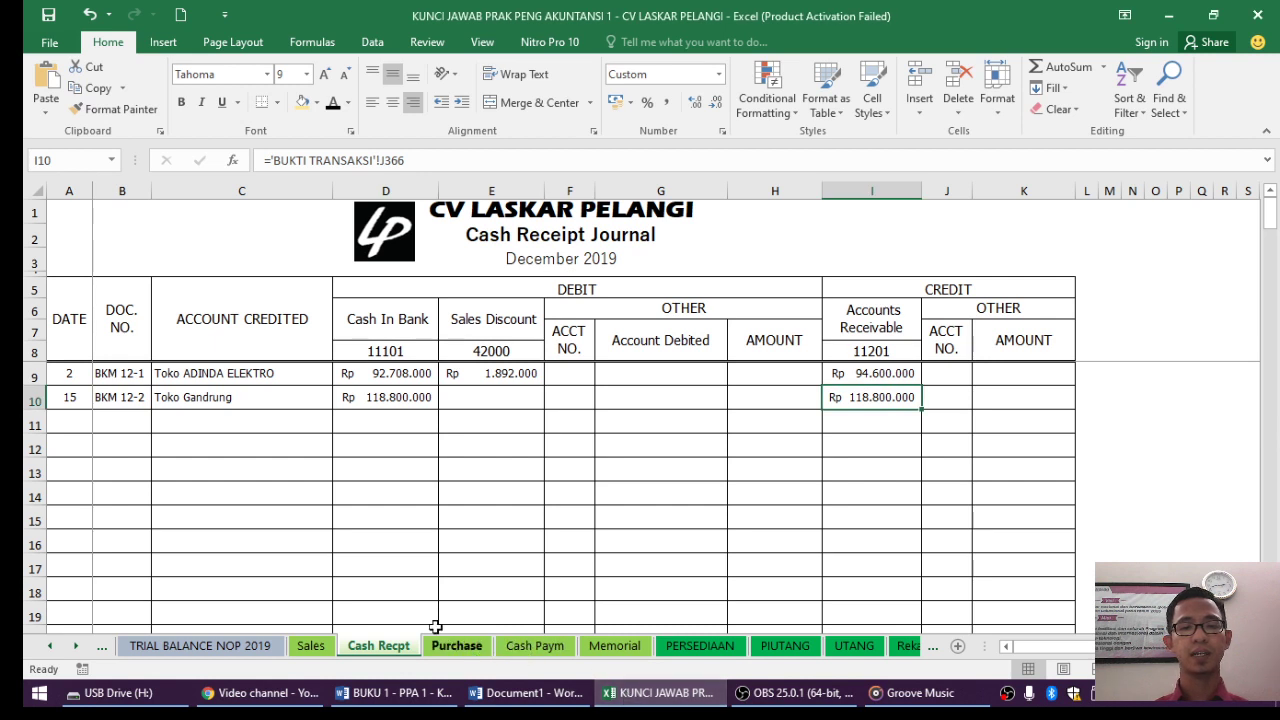
click(68, 428)
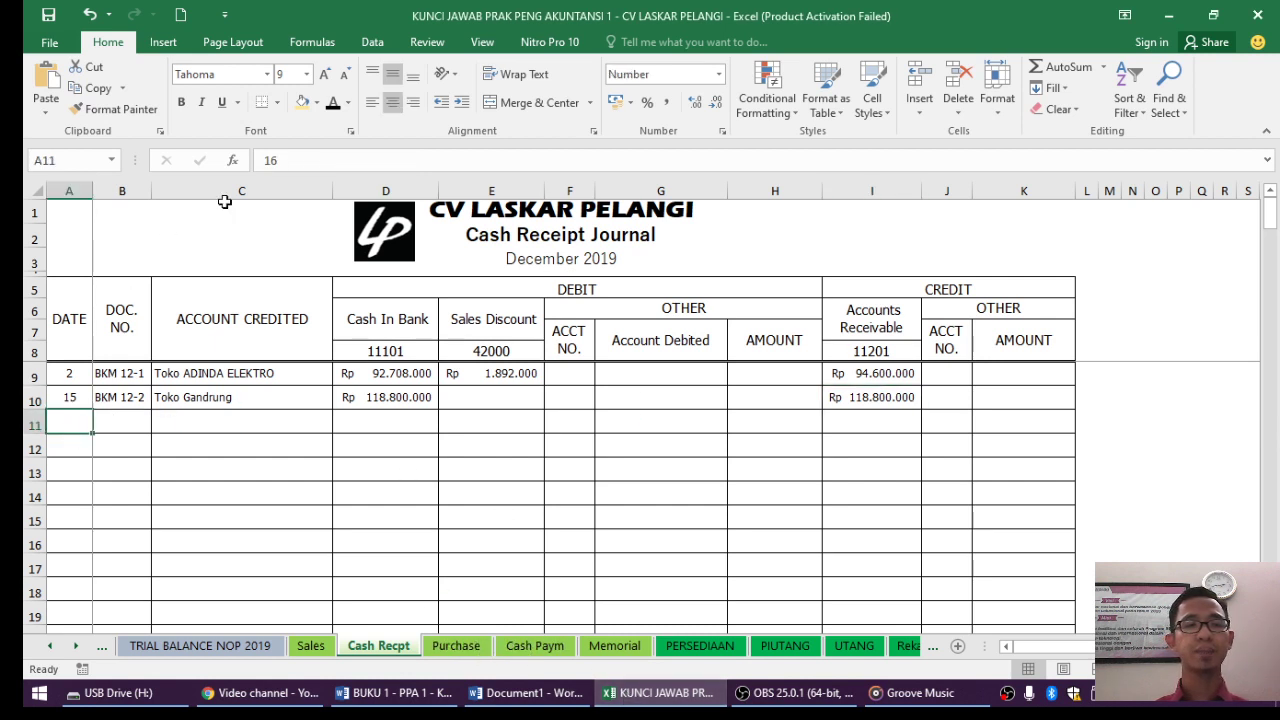
click(333, 102)
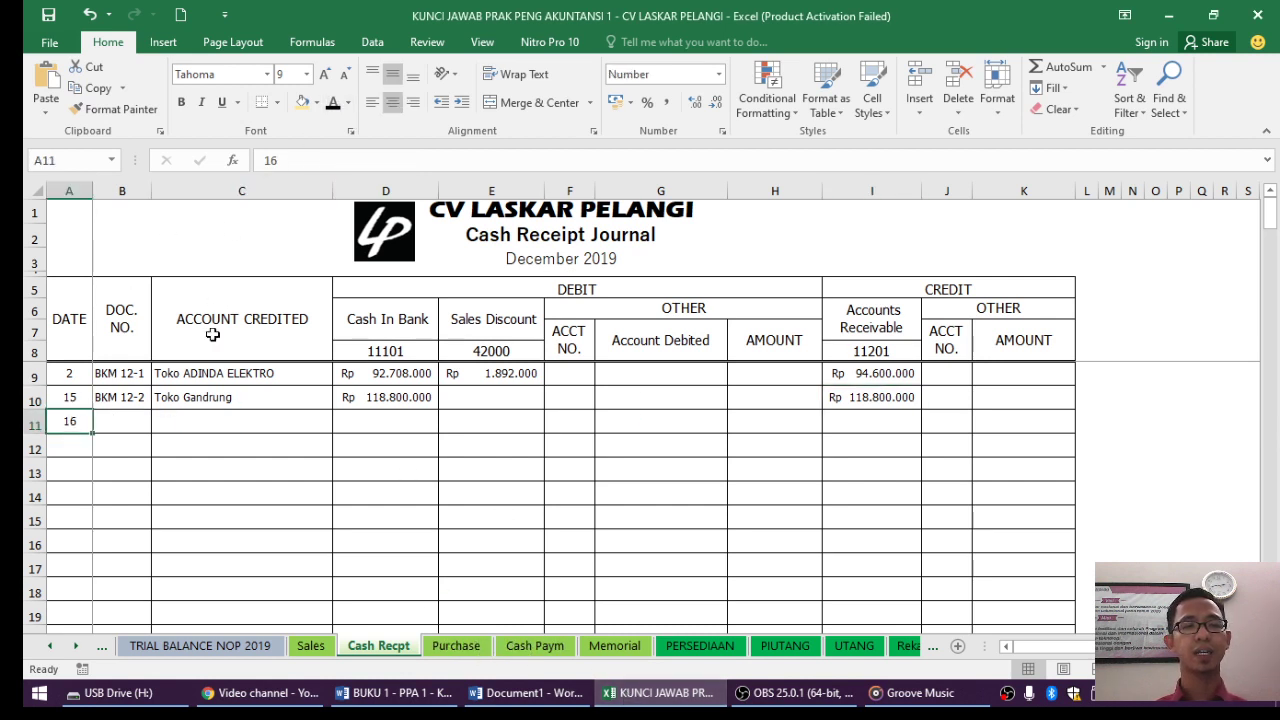
click(127, 424)
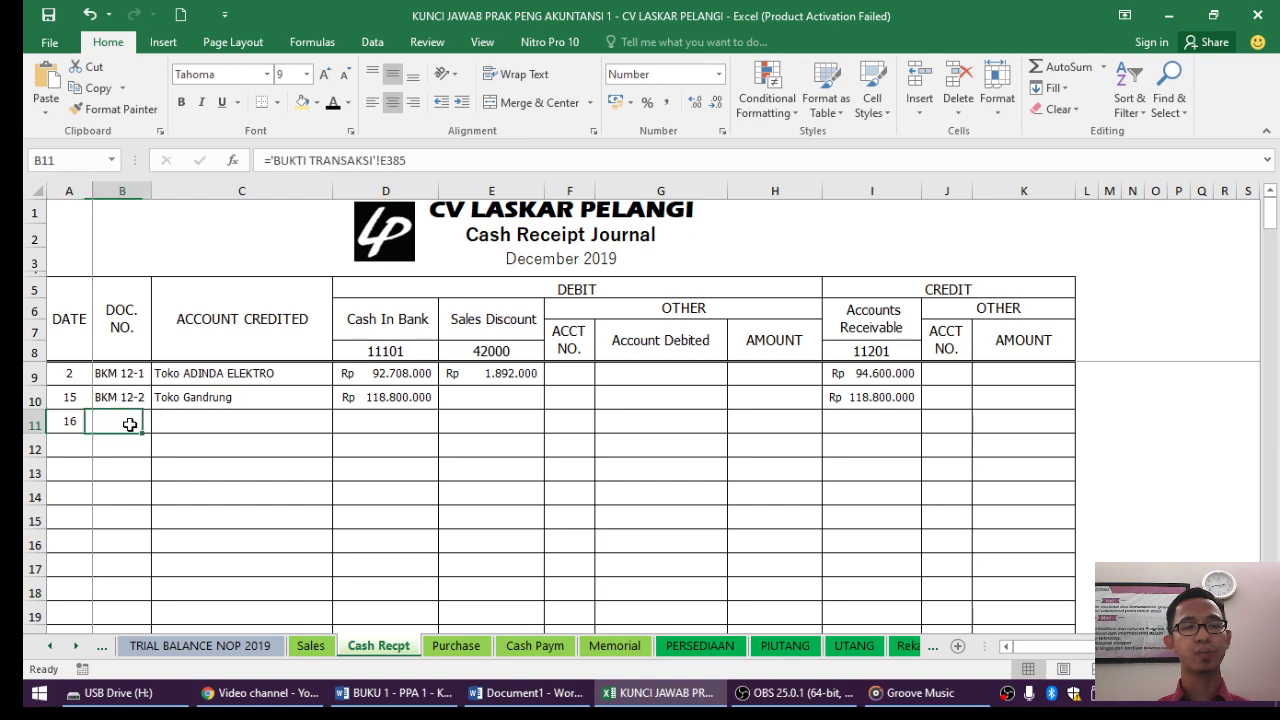
click(333, 104)
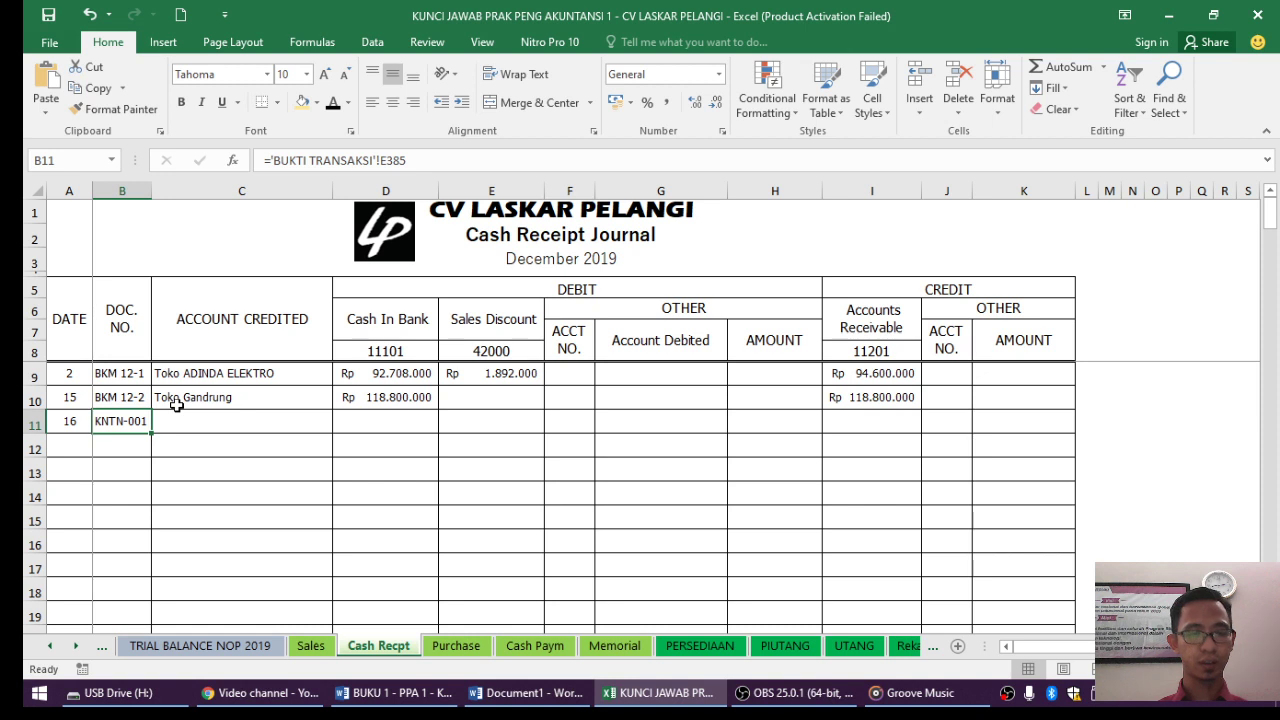
Check the cash sales note in Word and reveal the 100.810.000 Cash In Bank debit in Cash Recpt cell D11 in black font.
click(236, 420)
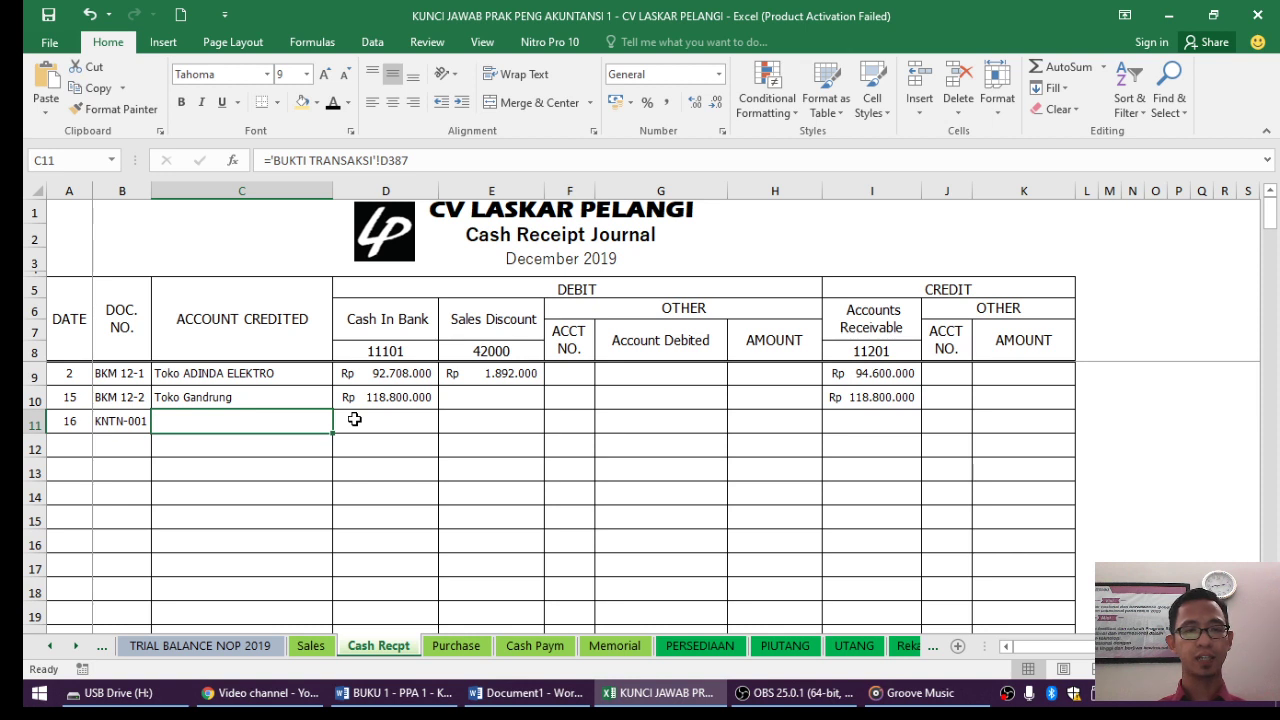
click(354, 419)
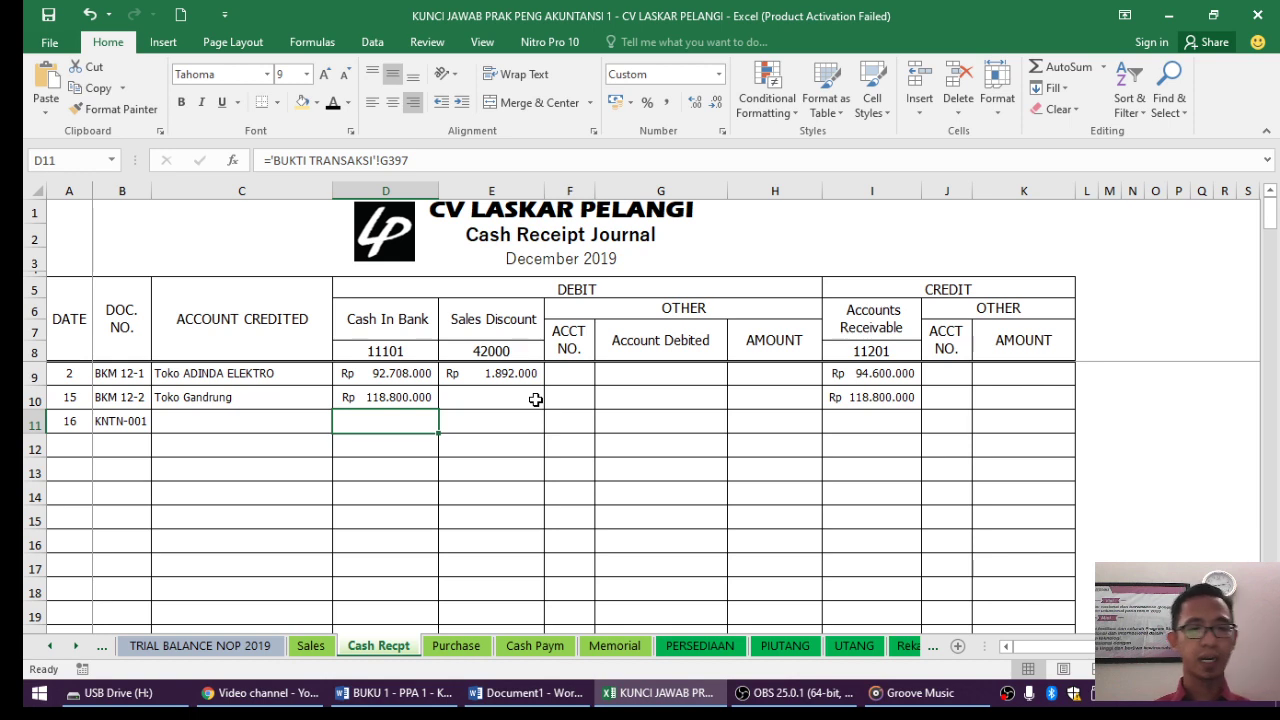
click(420, 706)
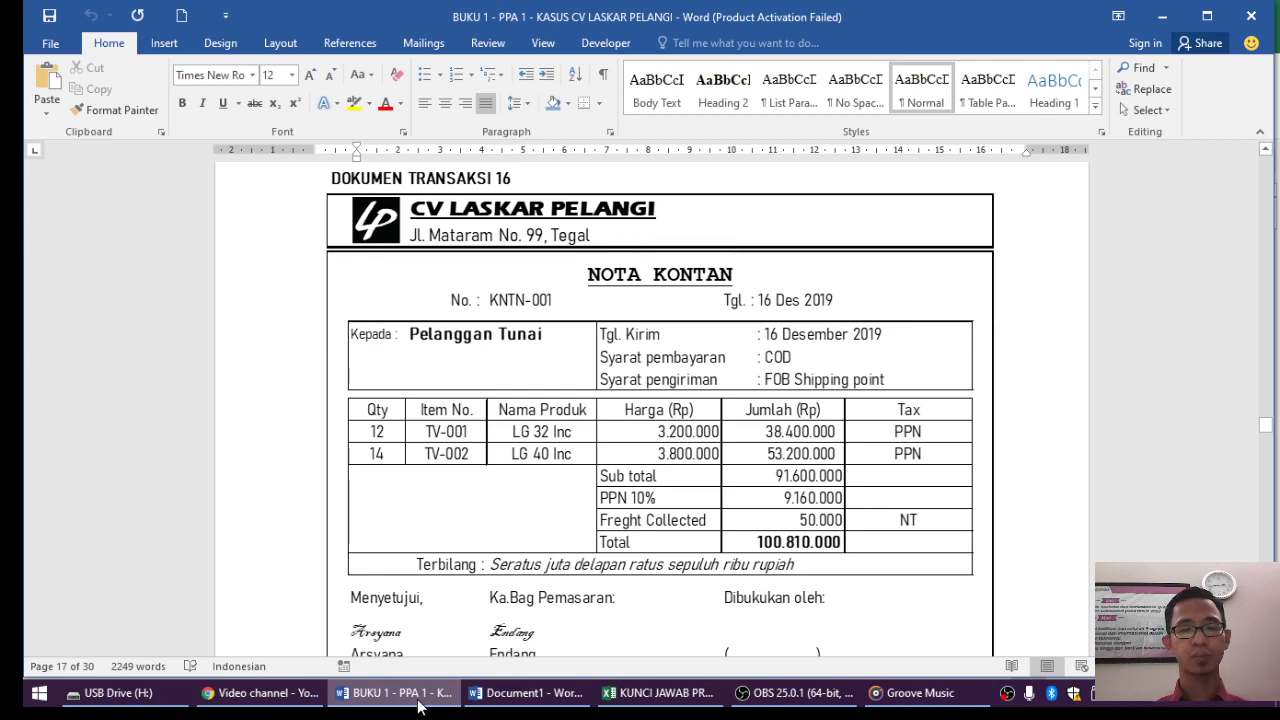
click(420, 706)
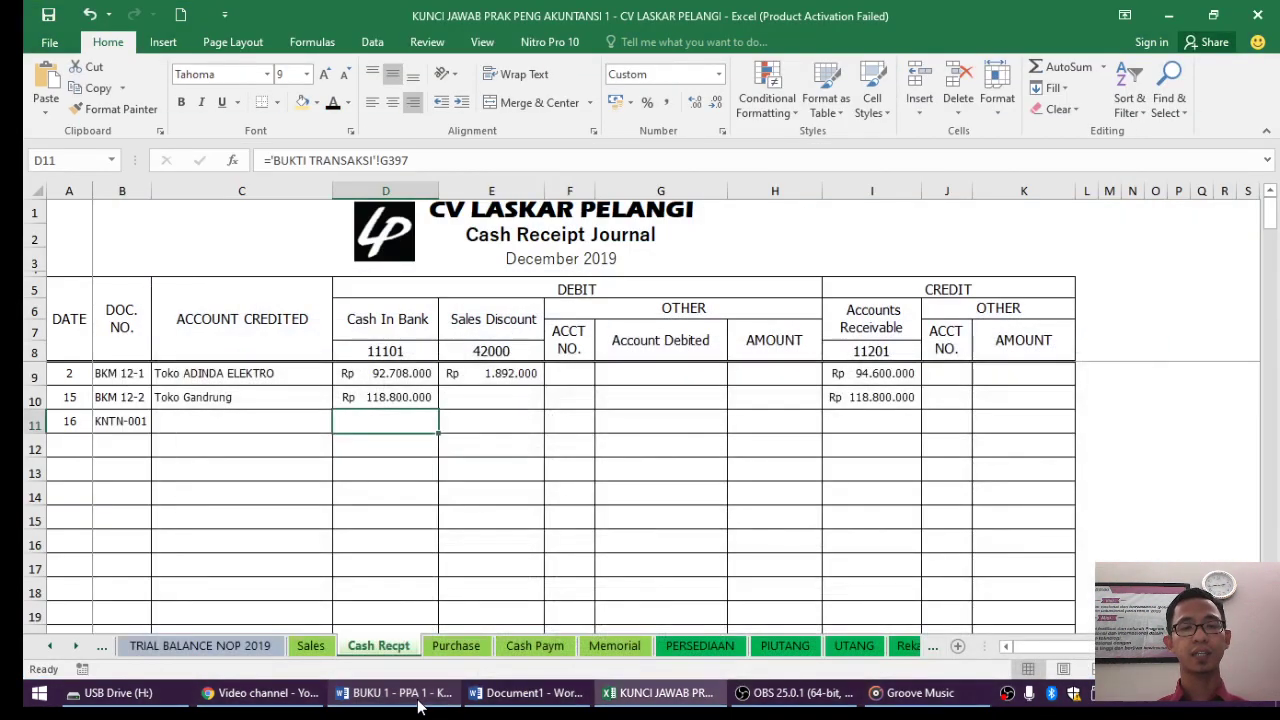
click(331, 104)
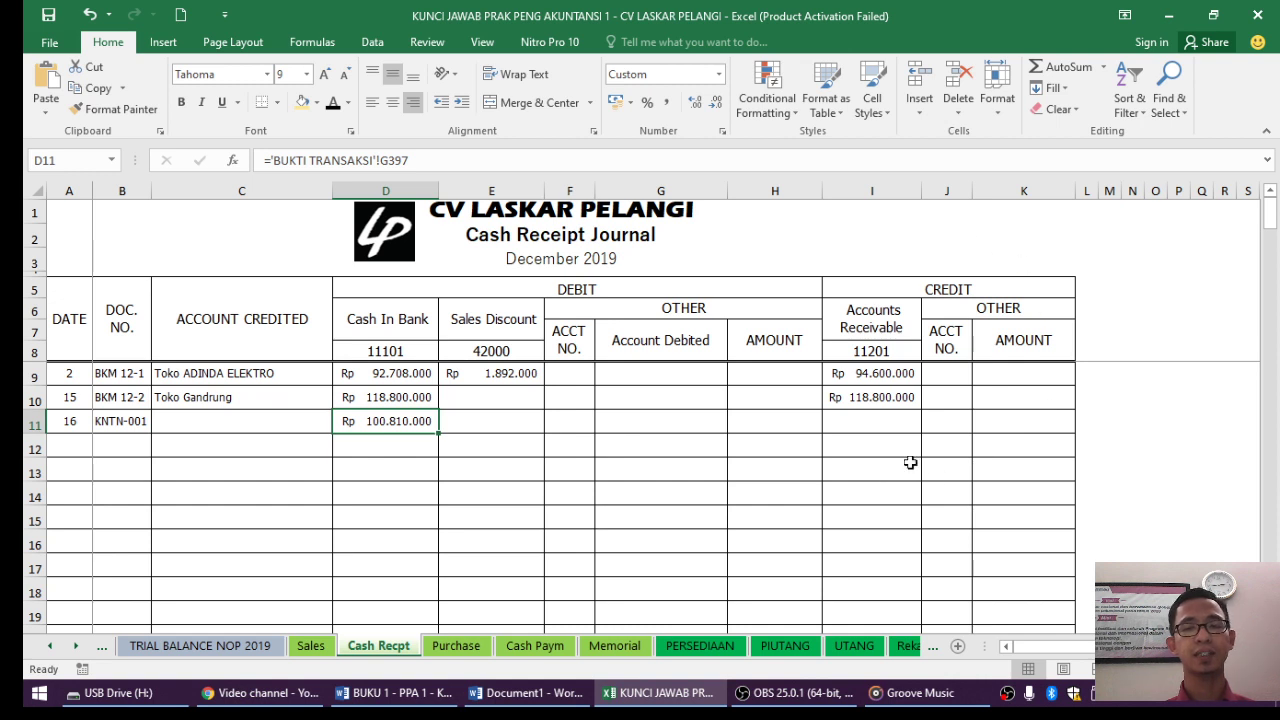
Check the cash sales note in Word and reveal account 41000 and its 91.600.000 credit in Cash Recpt cells J11:K11 in black font.
click(935, 424)
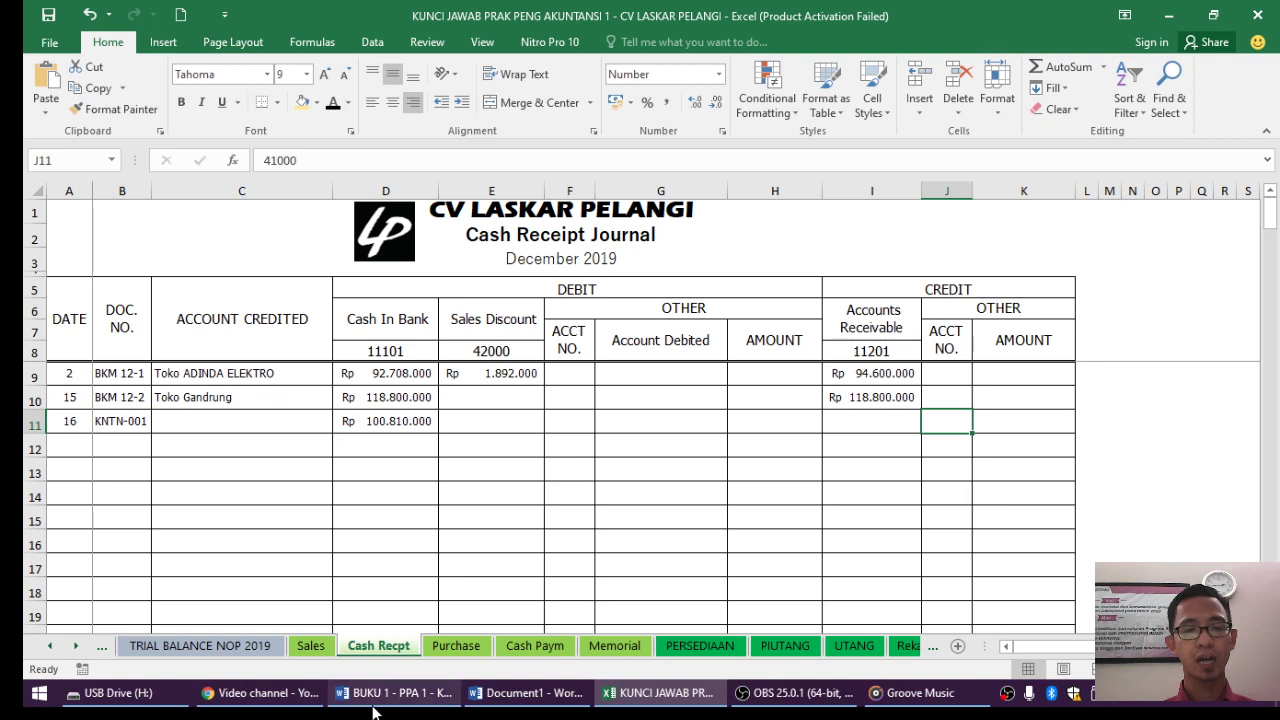
click(438, 697)
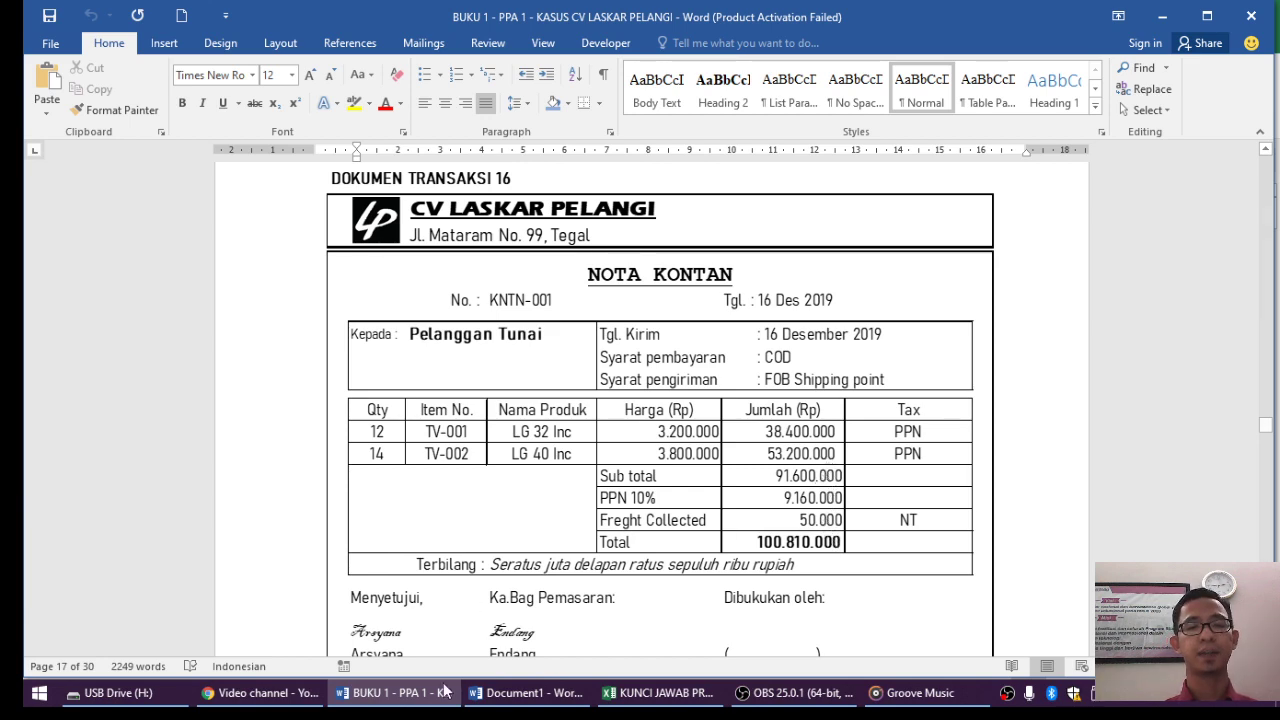
click(640, 692)
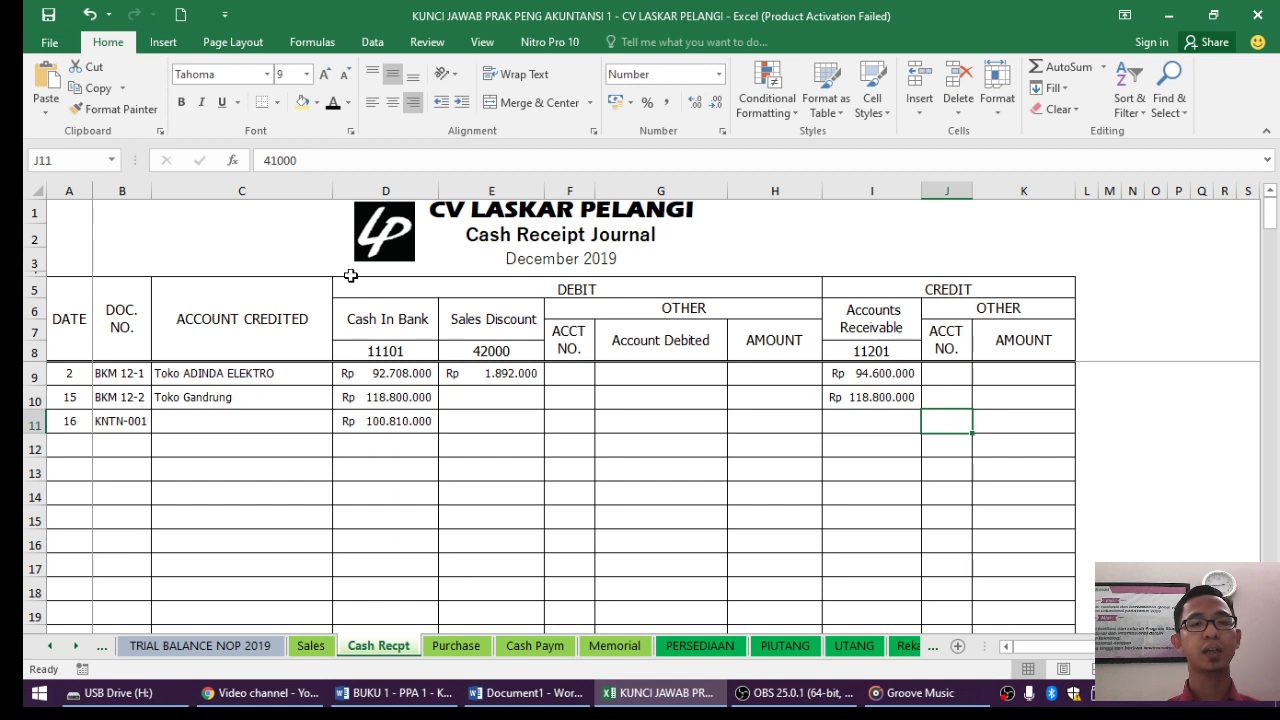
click(333, 102)
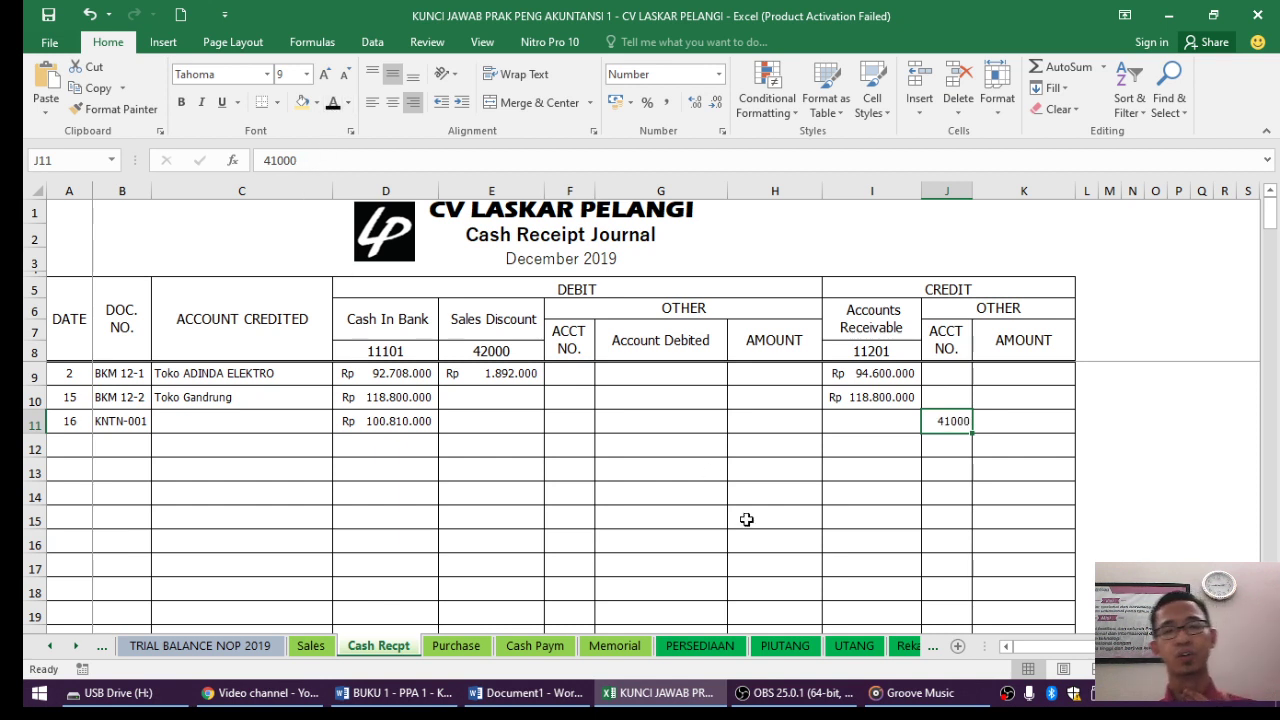
click(1029, 420)
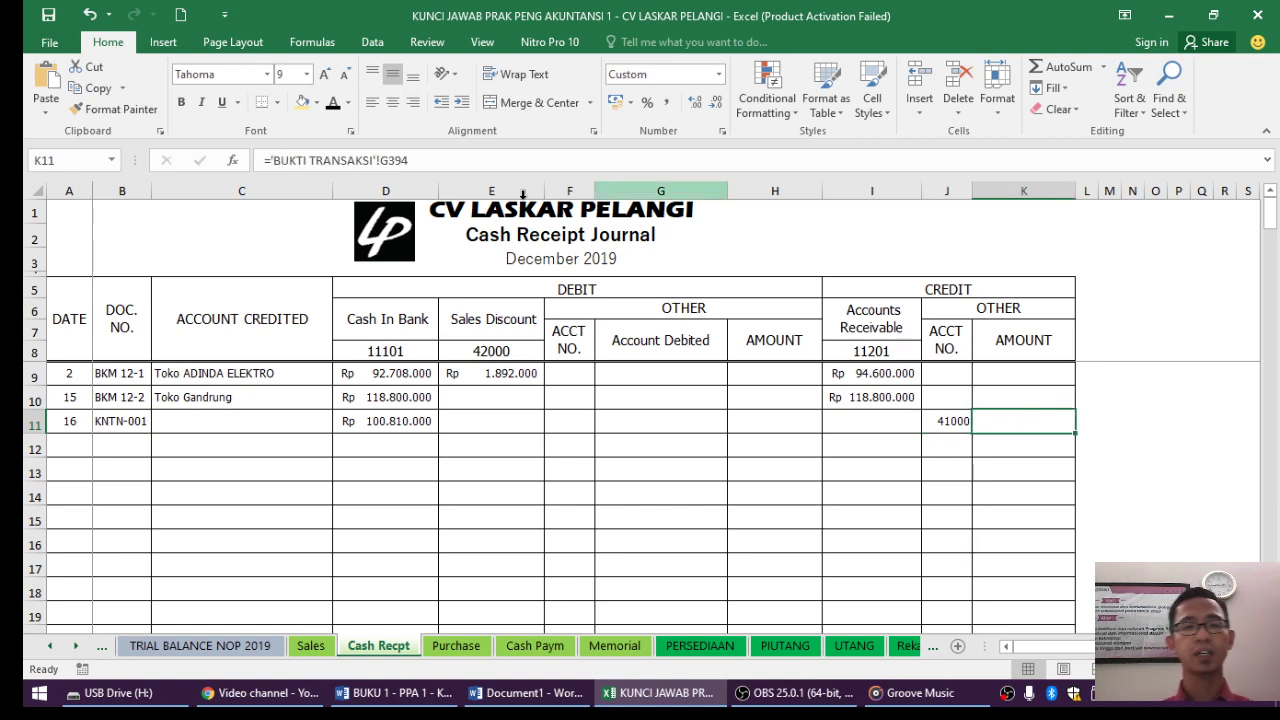
click(403, 697)
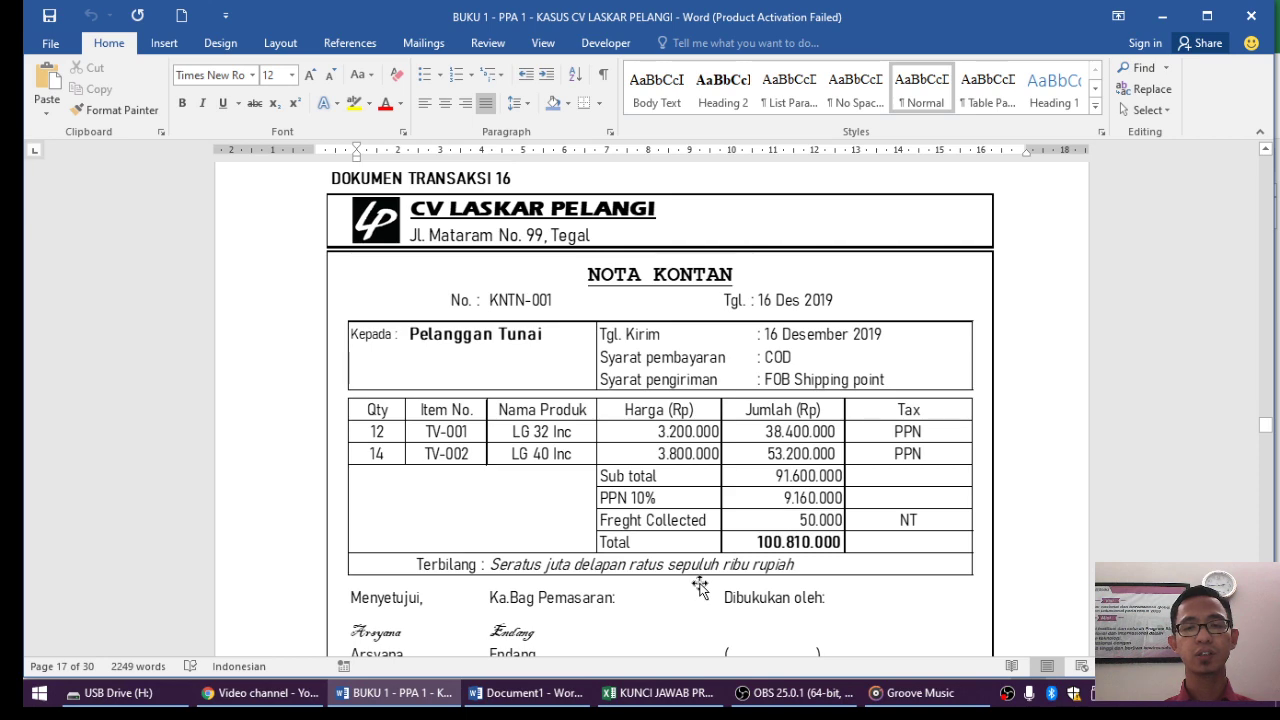
click(693, 699)
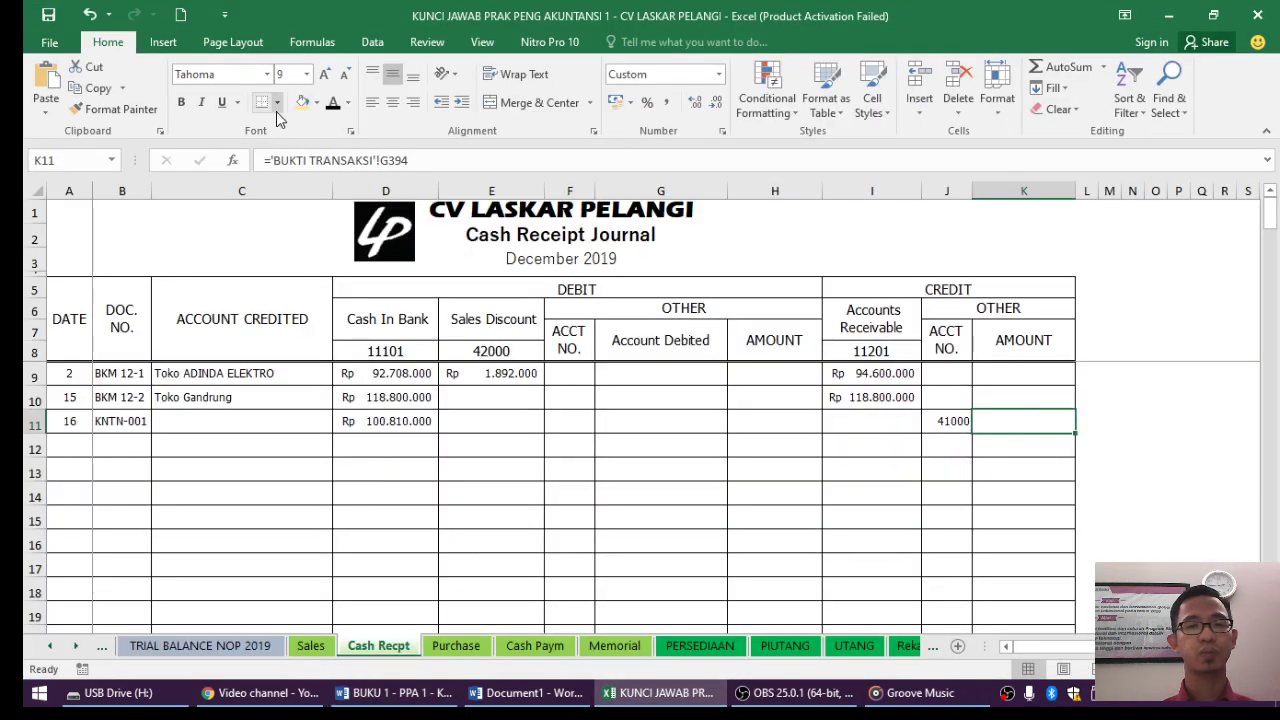
click(333, 103)
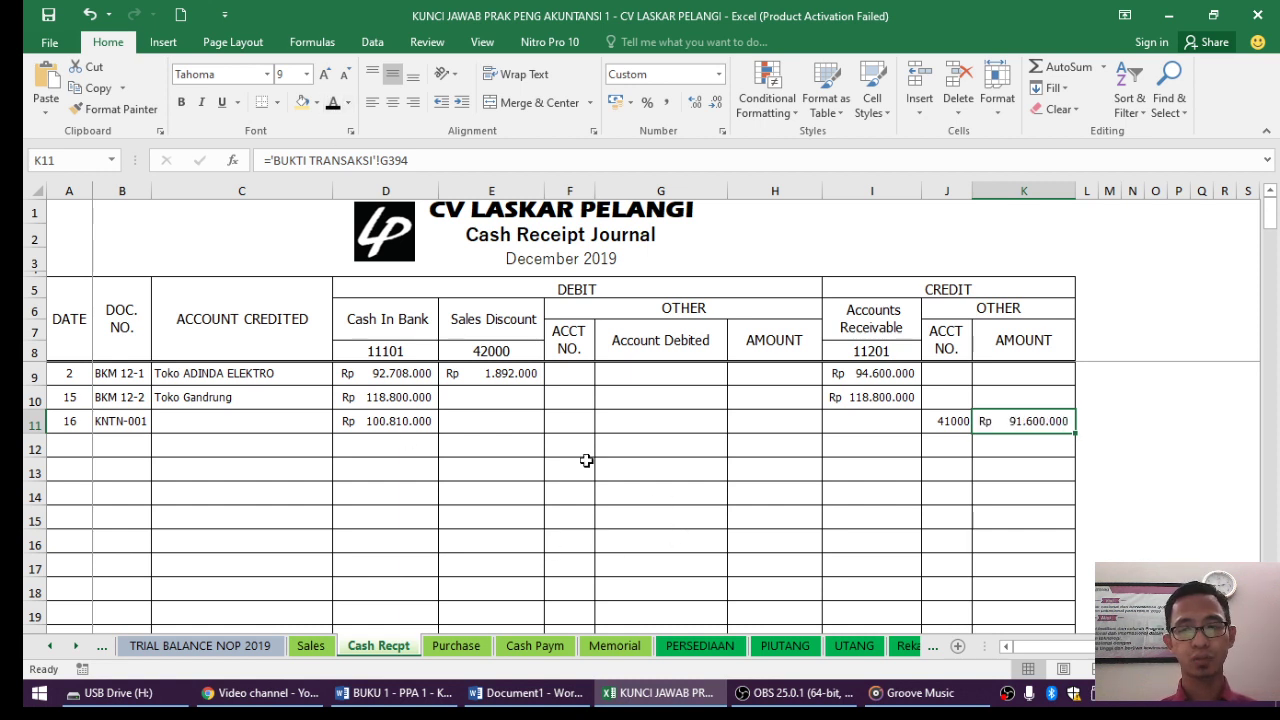
Check the note's PPN amount in Word and reveal account 21500 and its 9.160.000 credit in Cash Recpt cells J12:K12 in black font.
click(418, 706)
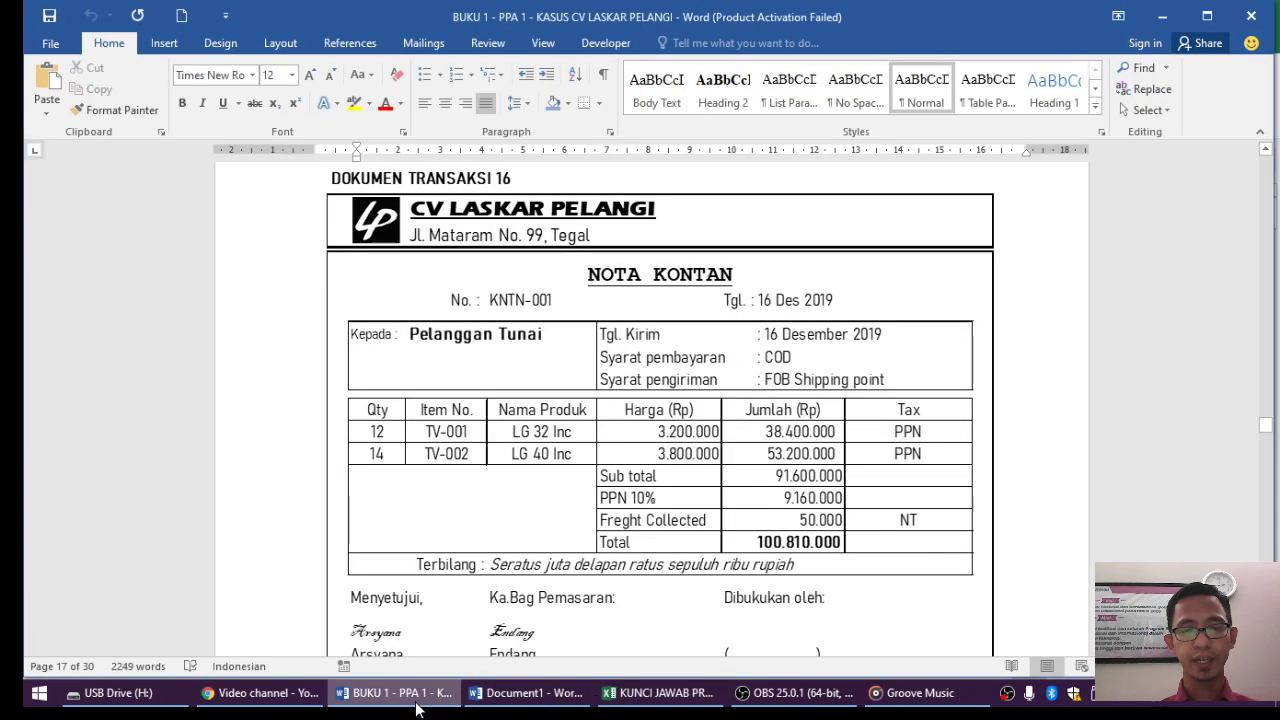
key(alt+Tab)
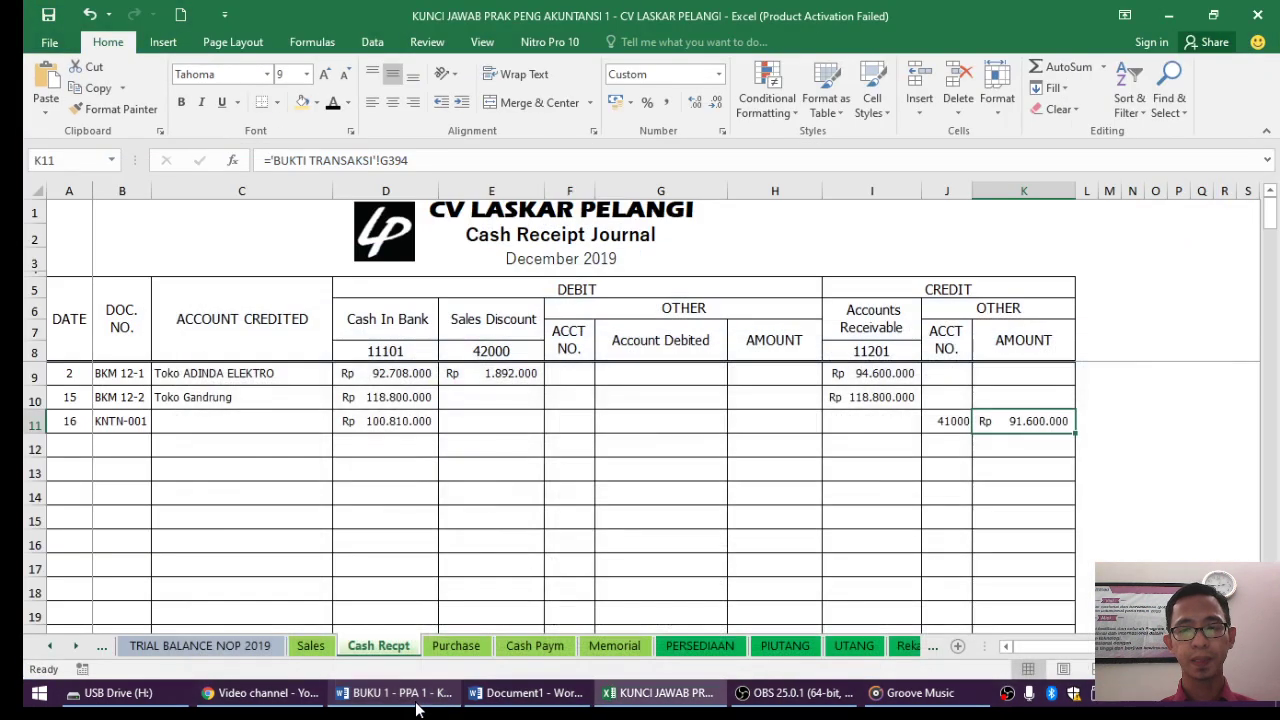
click(946, 441)
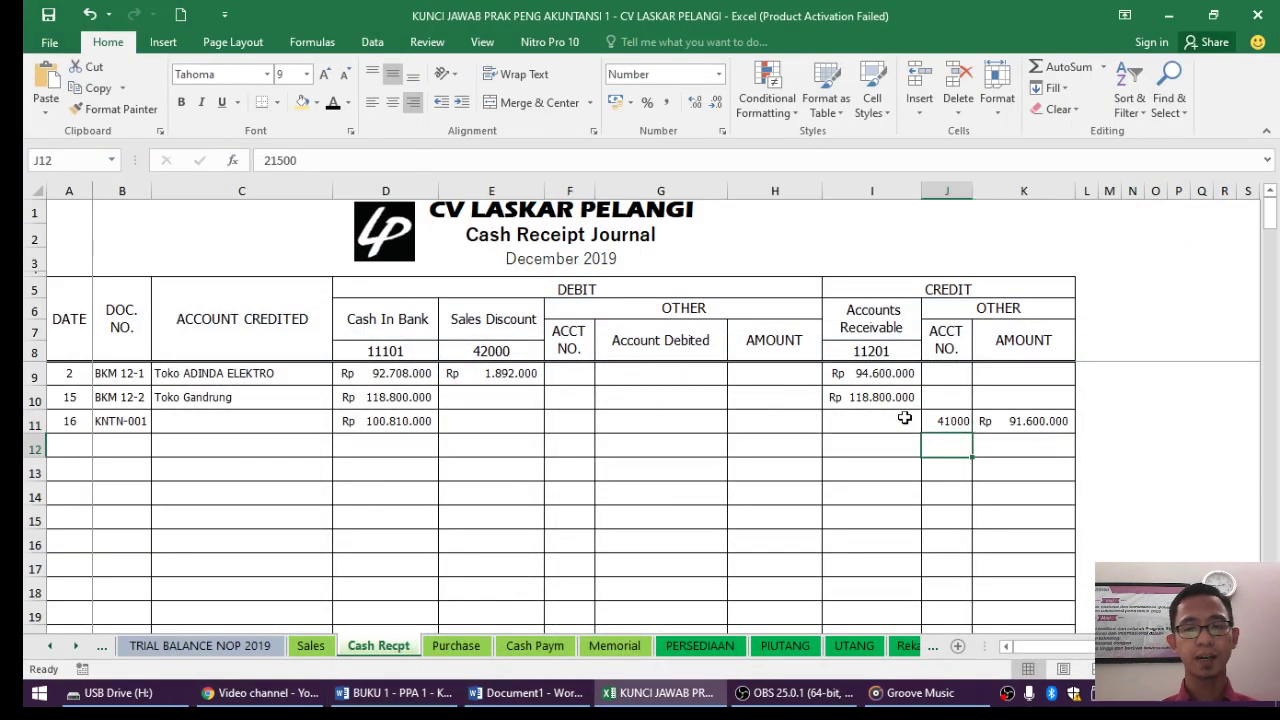
click(337, 113)
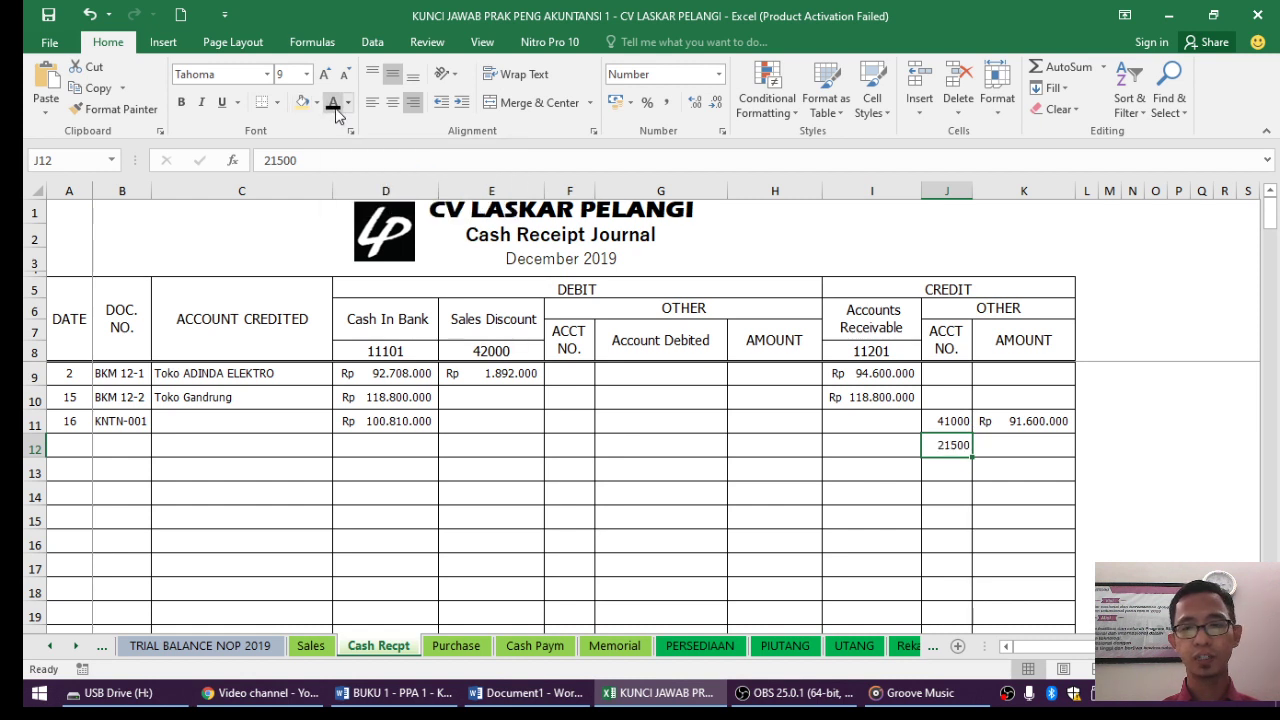
click(990, 444)
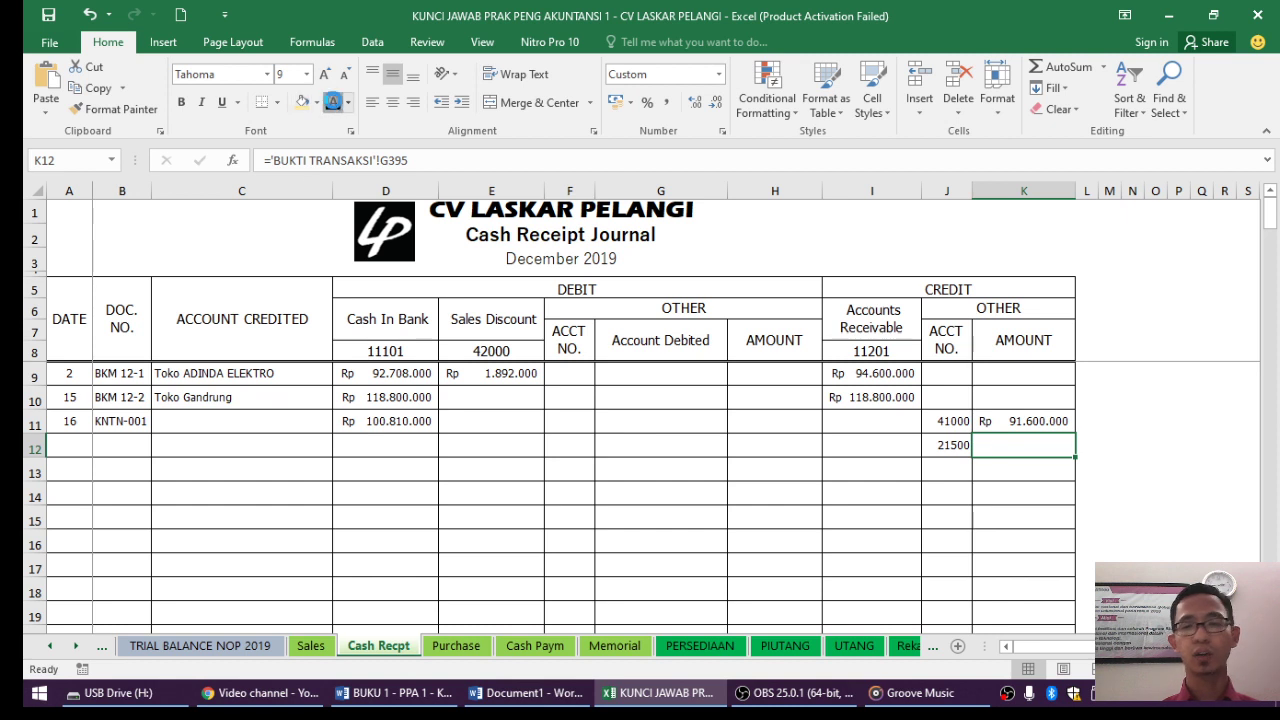
click(334, 104)
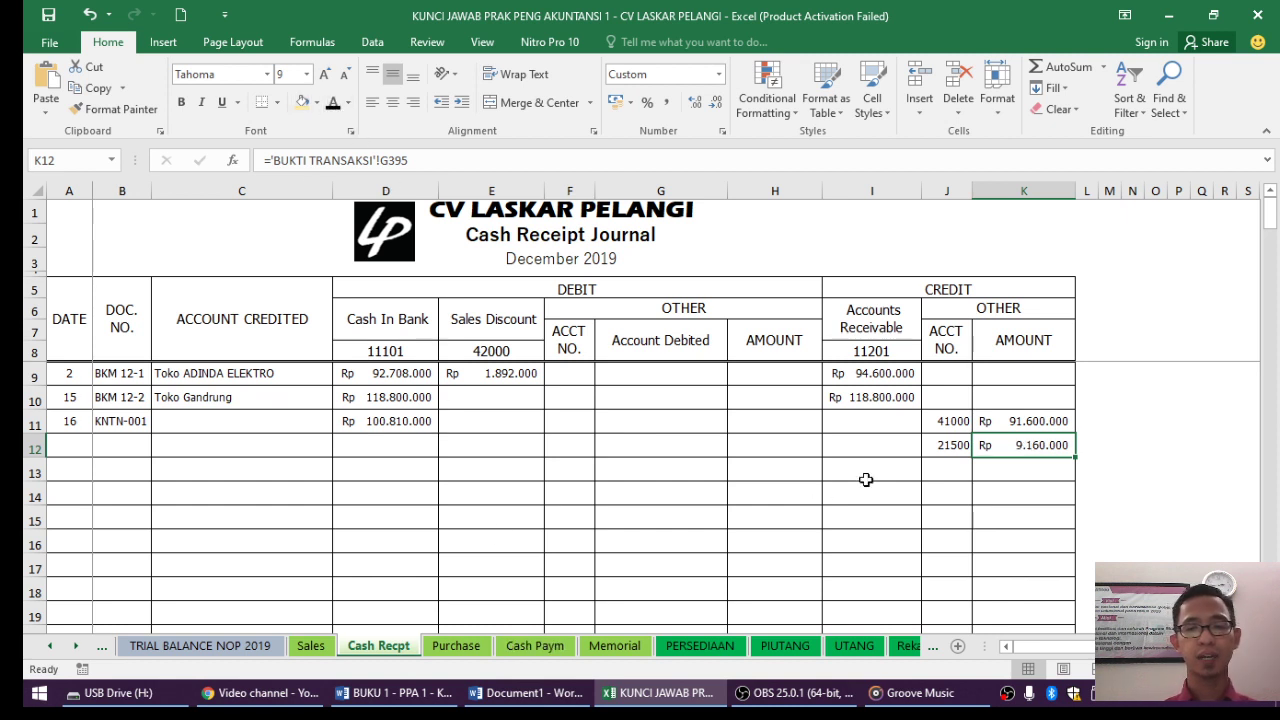
Reveal account 44000 and its 50.000 freight collected credit in cells J13:K13 in black font.
click(945, 470)
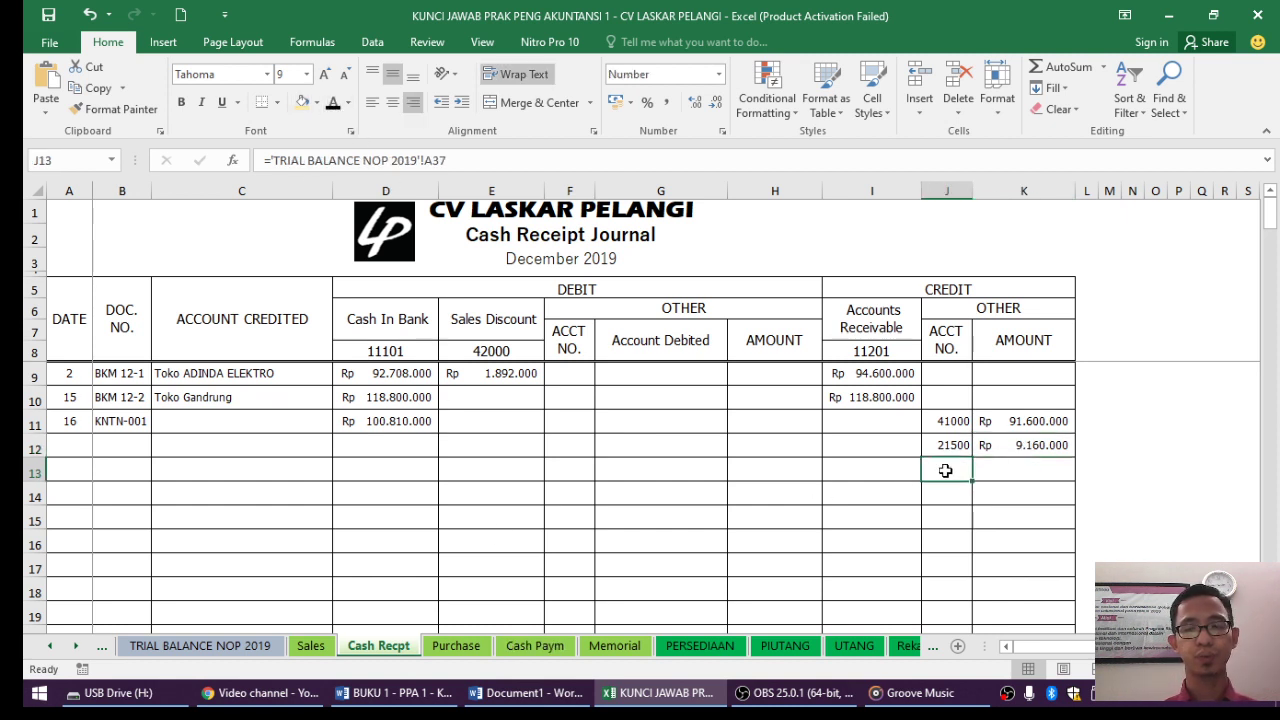
click(327, 108)
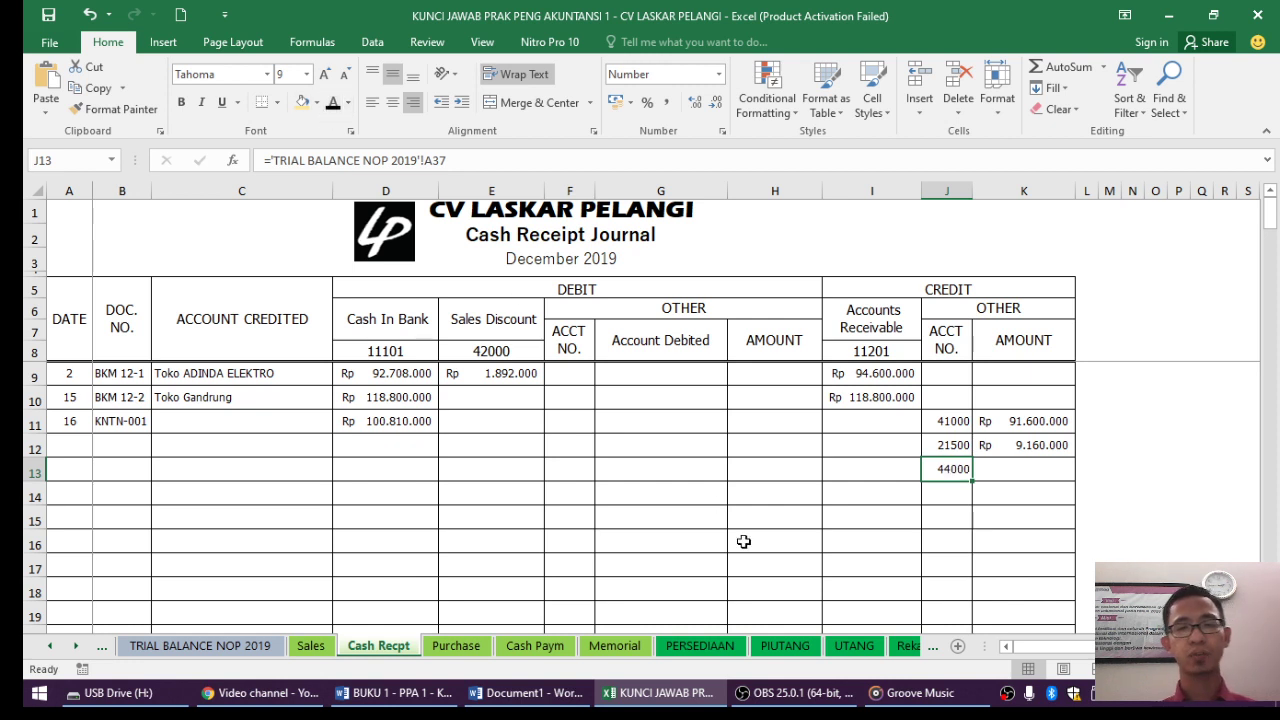
click(1016, 469)
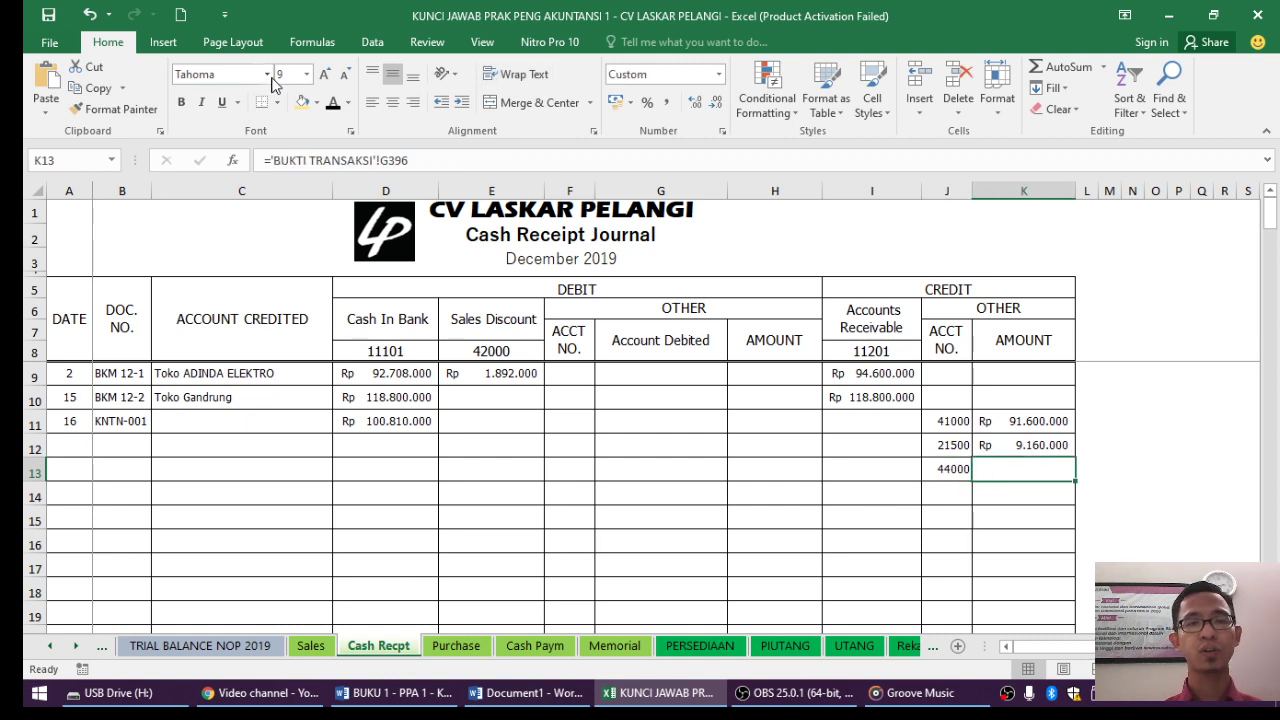
click(334, 105)
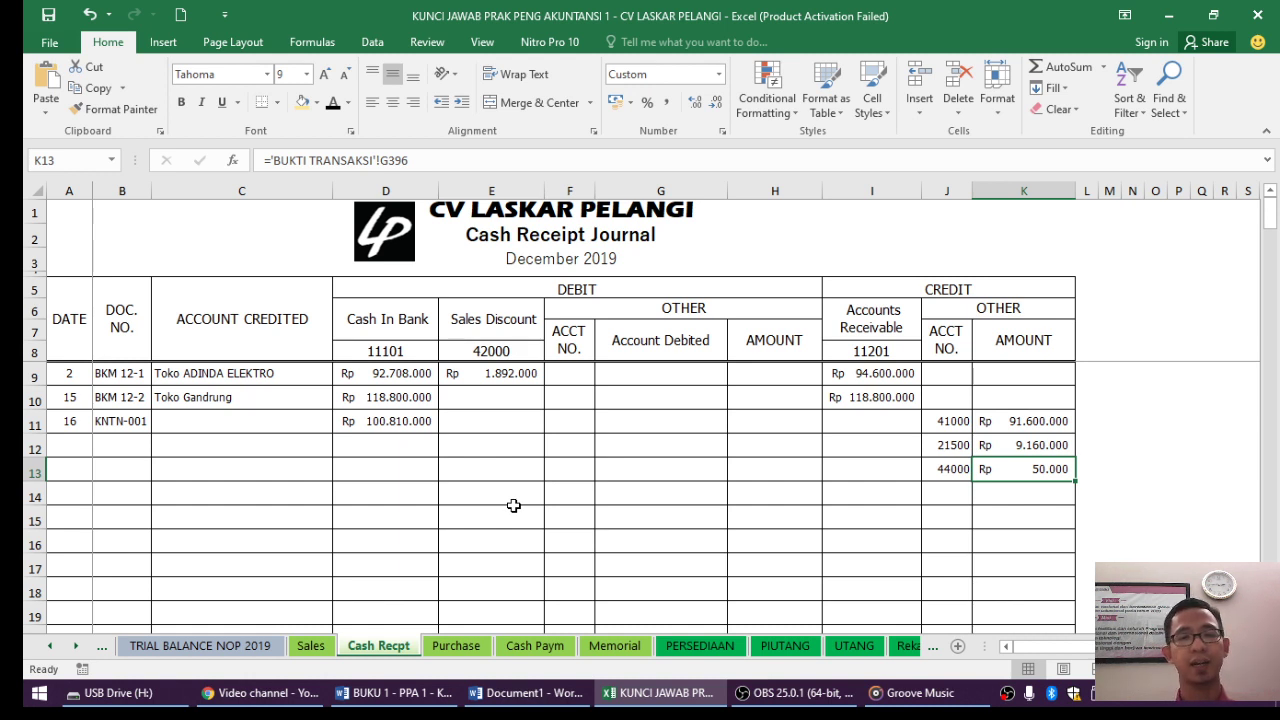
Reveal debit account number 51000 and the name Cost of Good Sold in cells F11:G11 in black font.
click(578, 425)
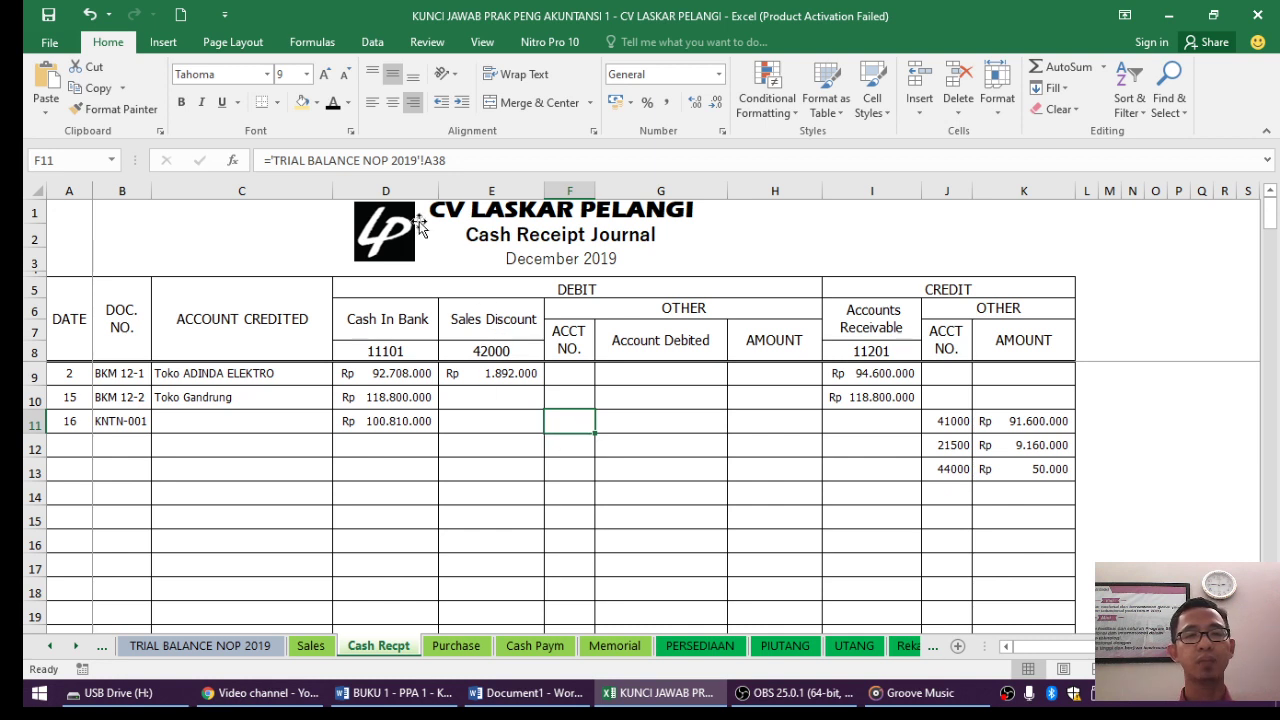
click(334, 103)
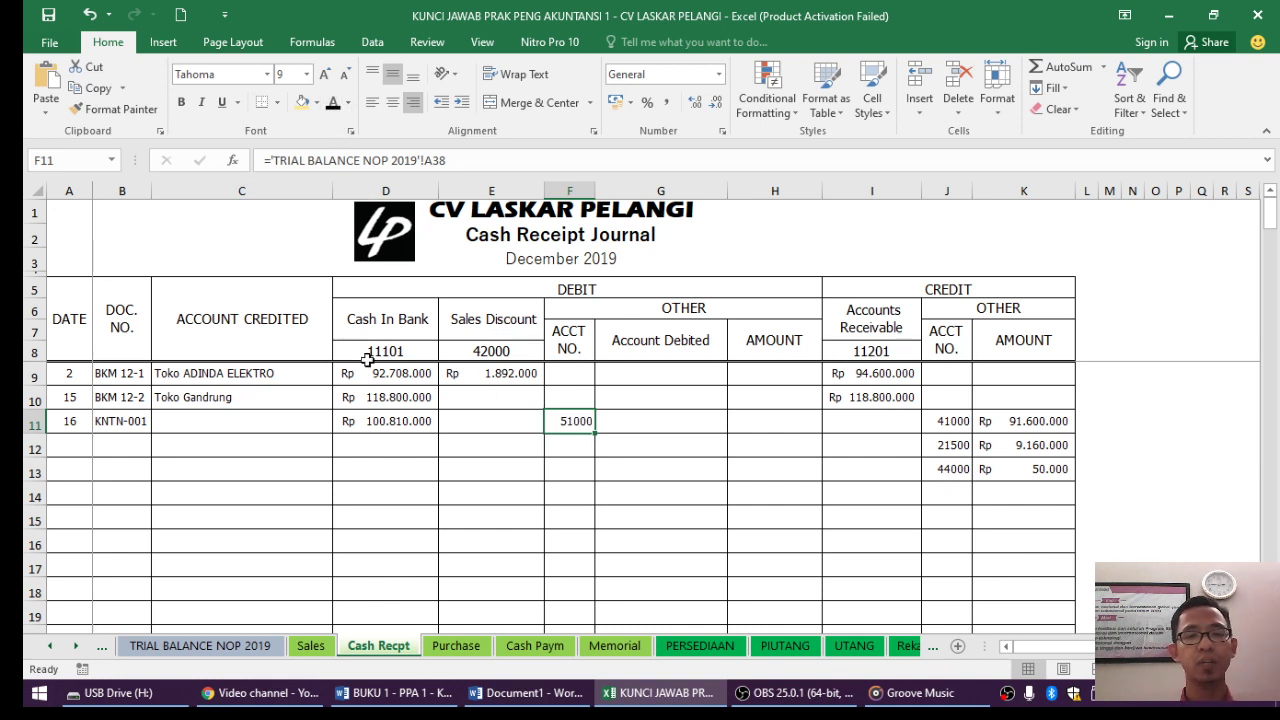
click(668, 430)
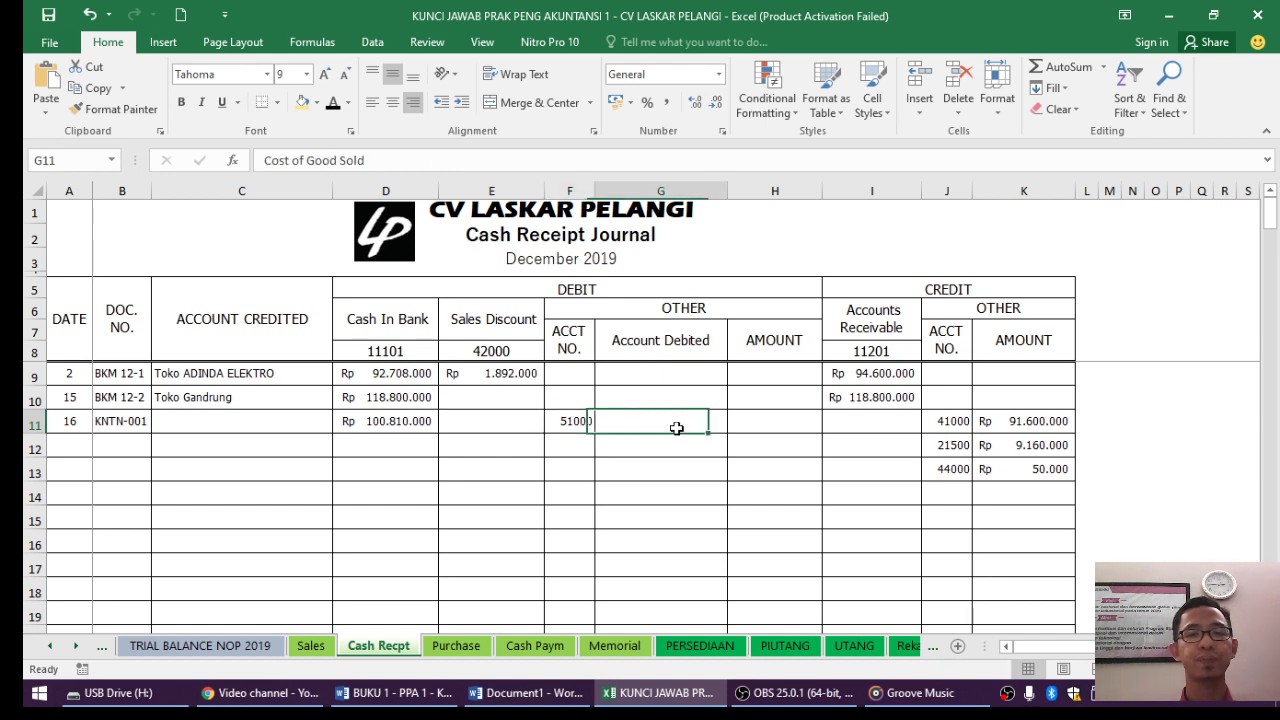
click(327, 108)
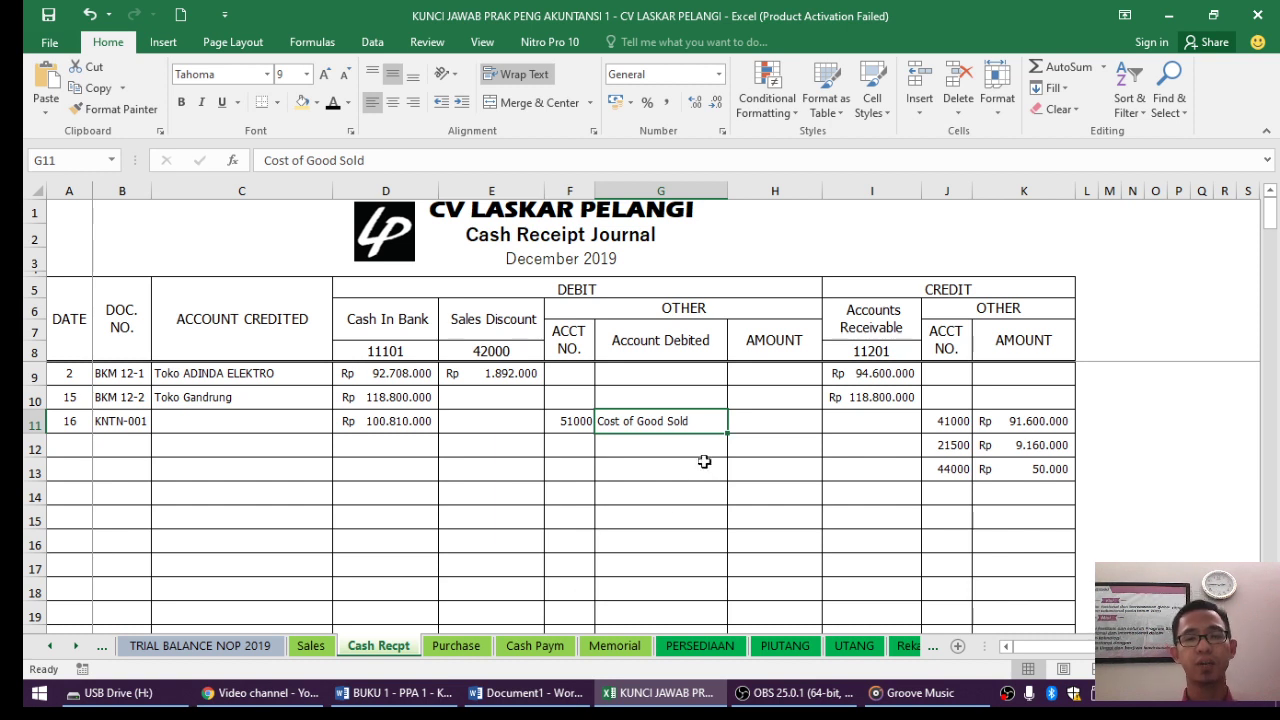
Reveal the inventory credit account number 11301 in cell J14 in black font.
click(777, 429)
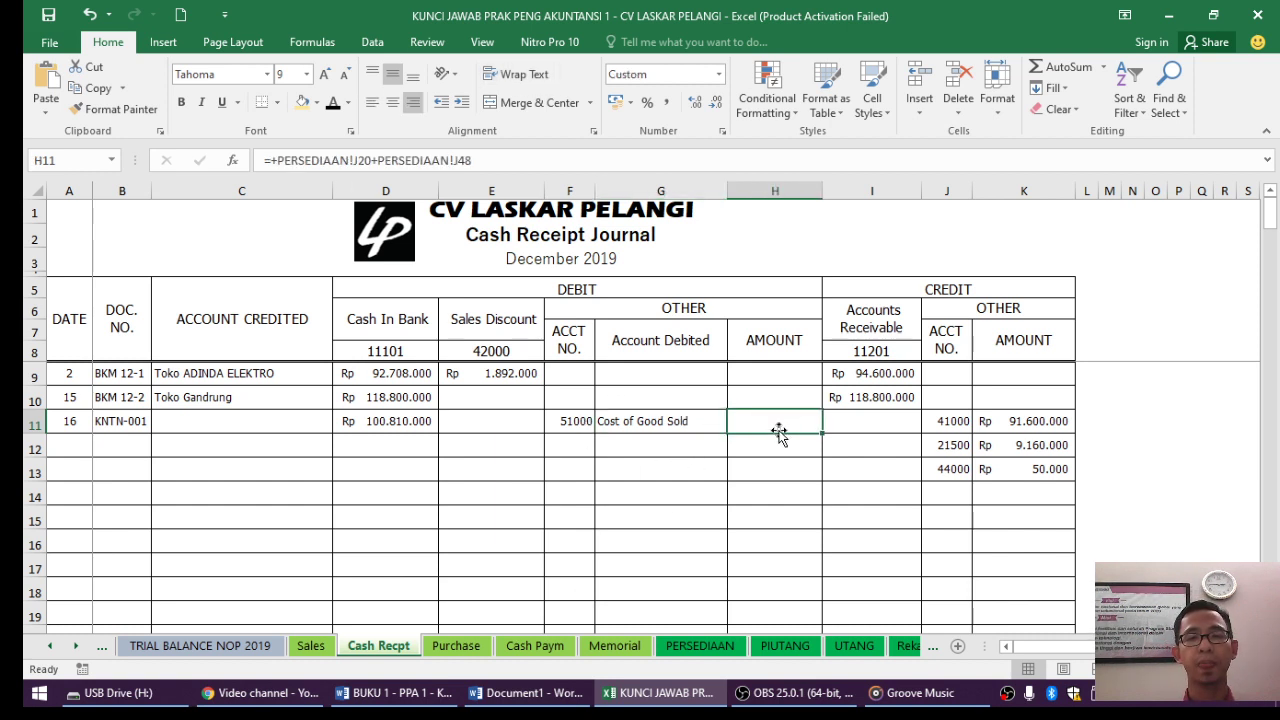
click(943, 498)
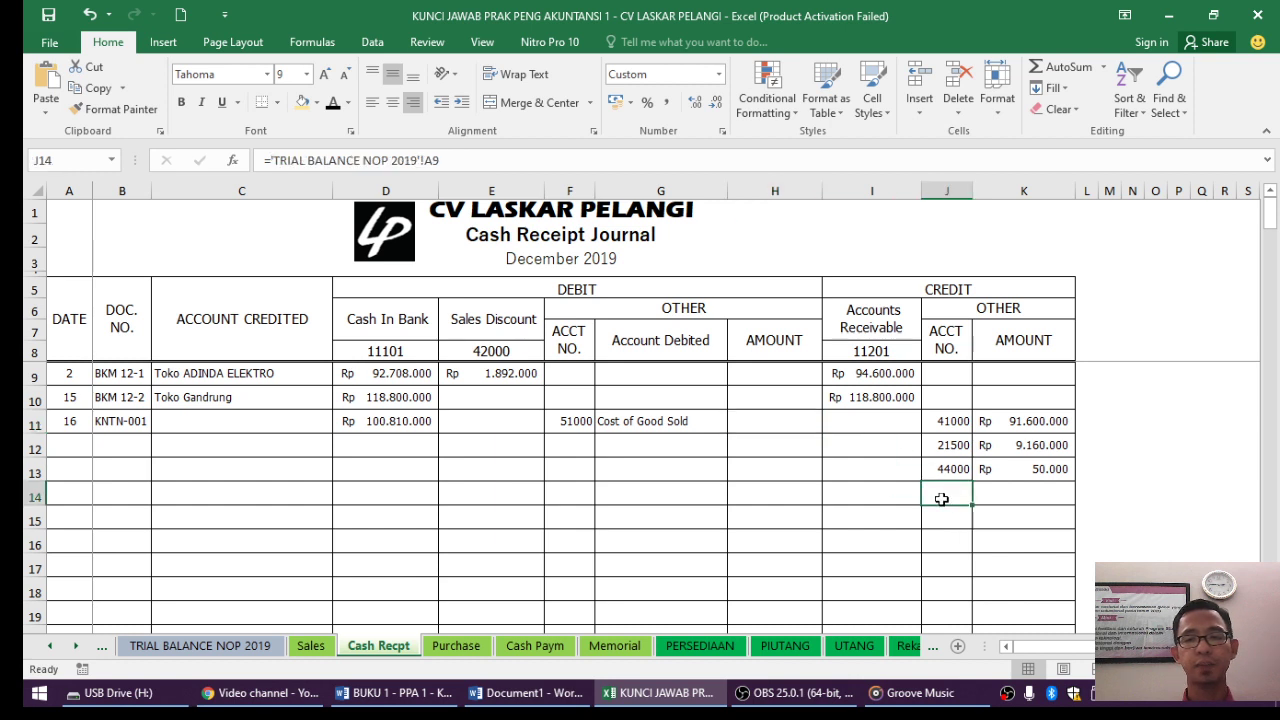
click(333, 102)
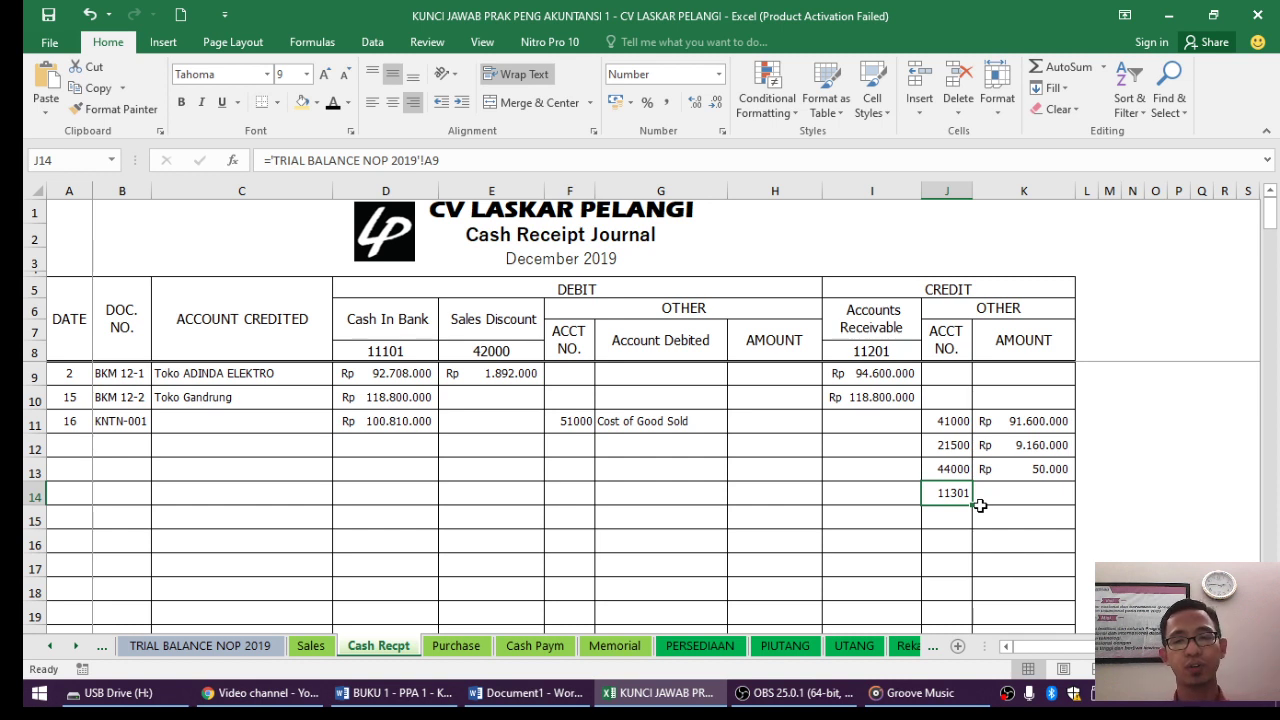
Find the KNTN-001 Pelanggan Tunai row in the first stock card on the PERSEDIAAN sheet and fill its OUT total in J20 light green.
click(768, 417)
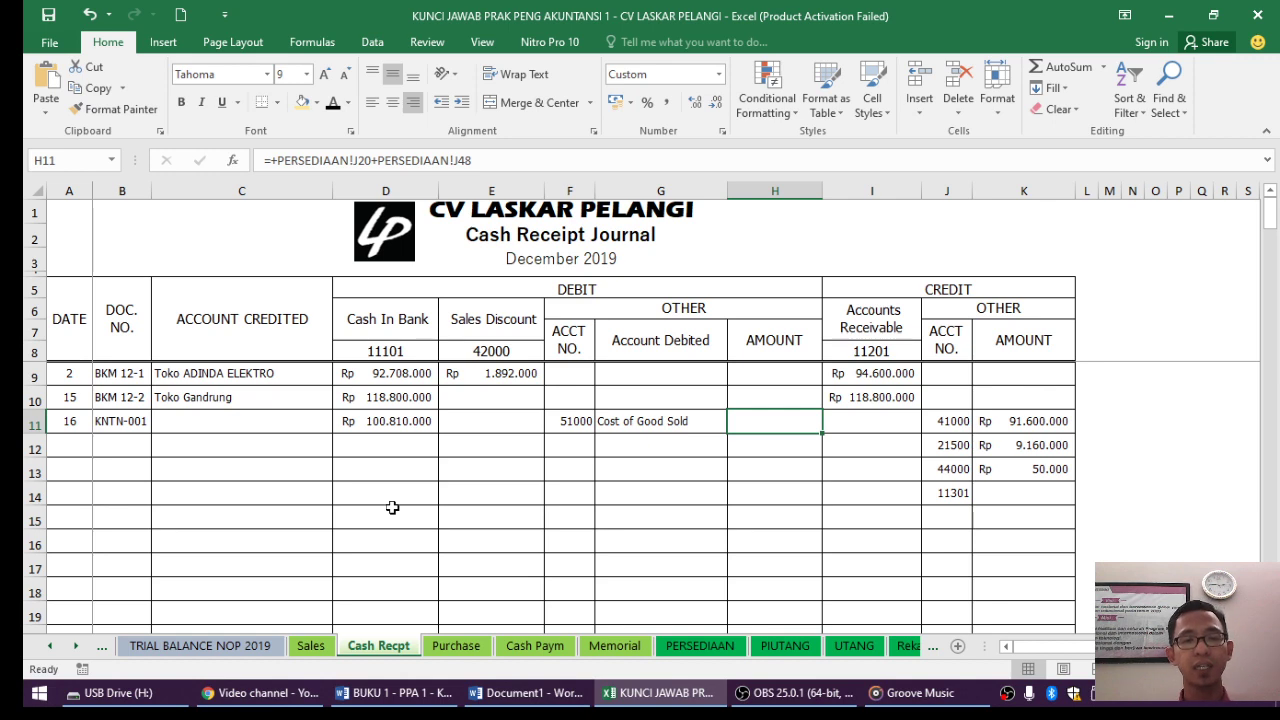
click(683, 650)
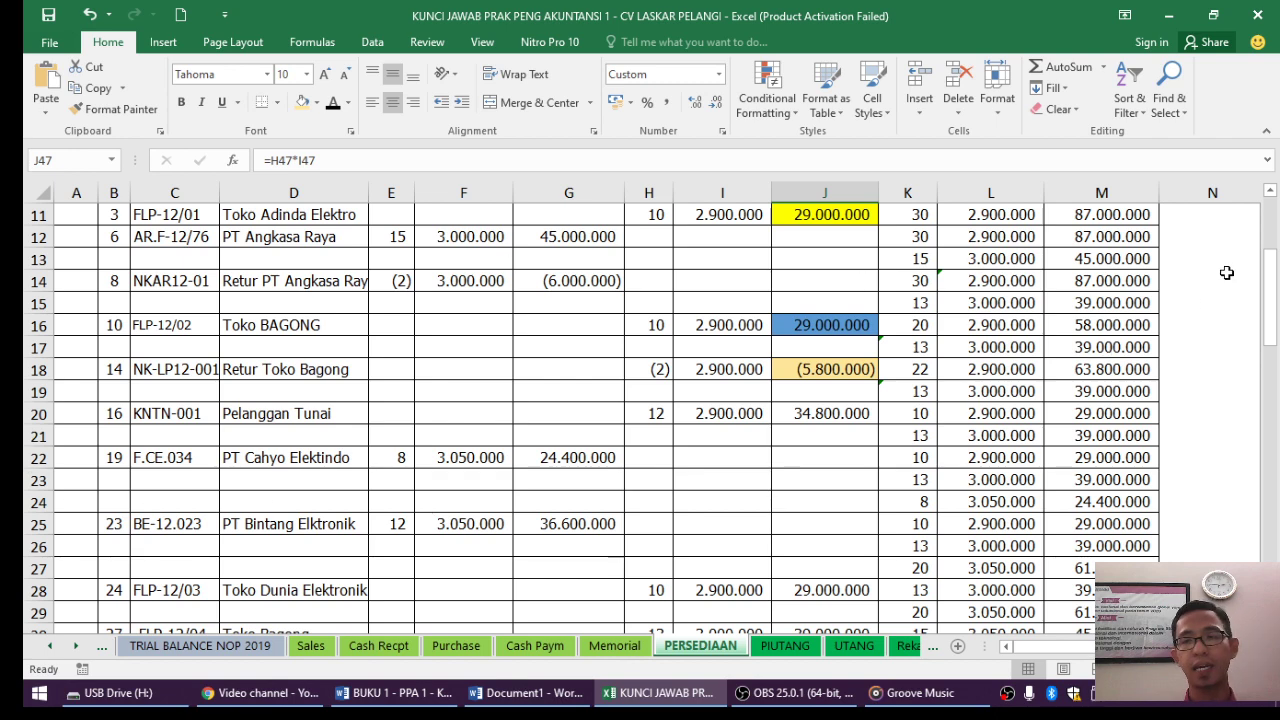
drag(1276, 316, 1274, 258)
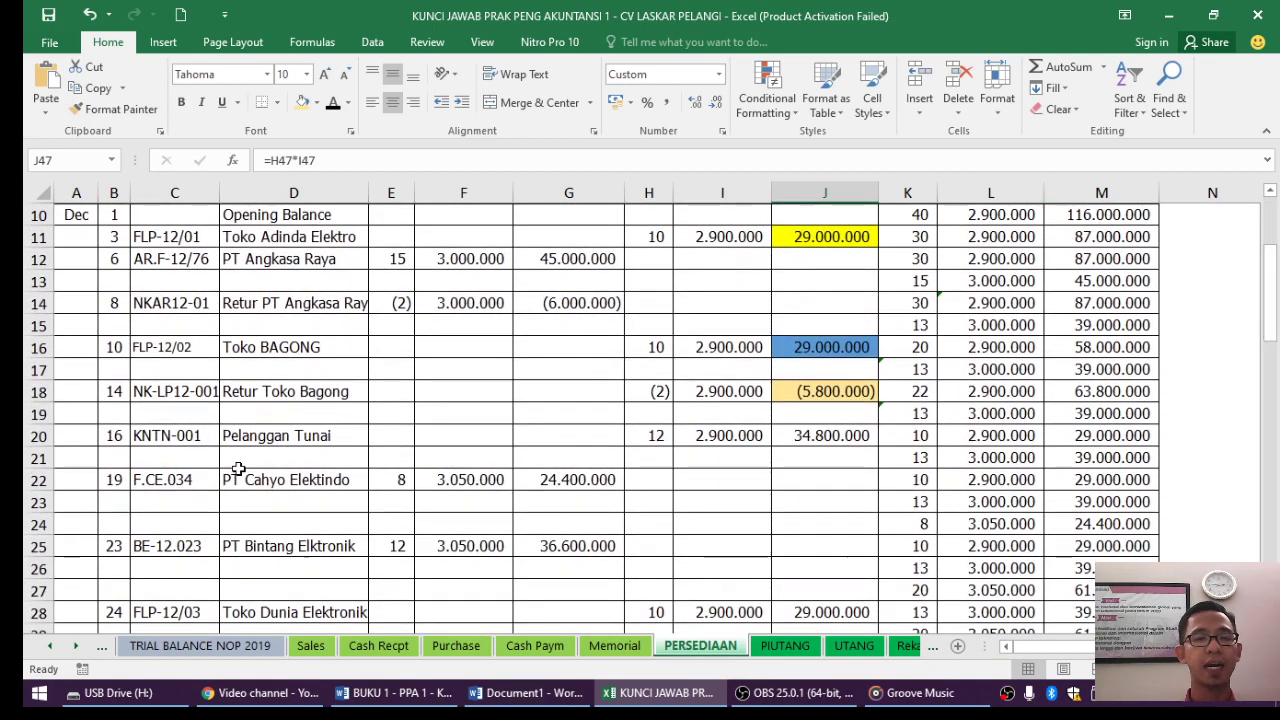
click(30, 436)
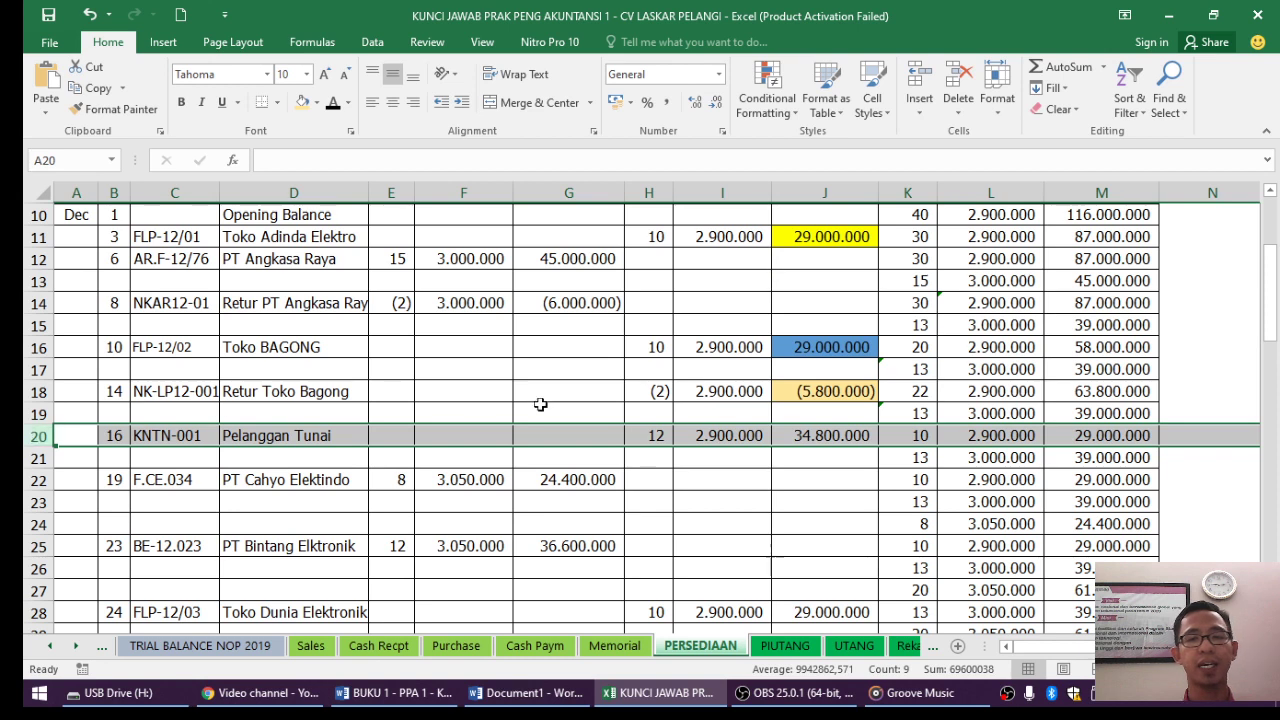
click(830, 440)
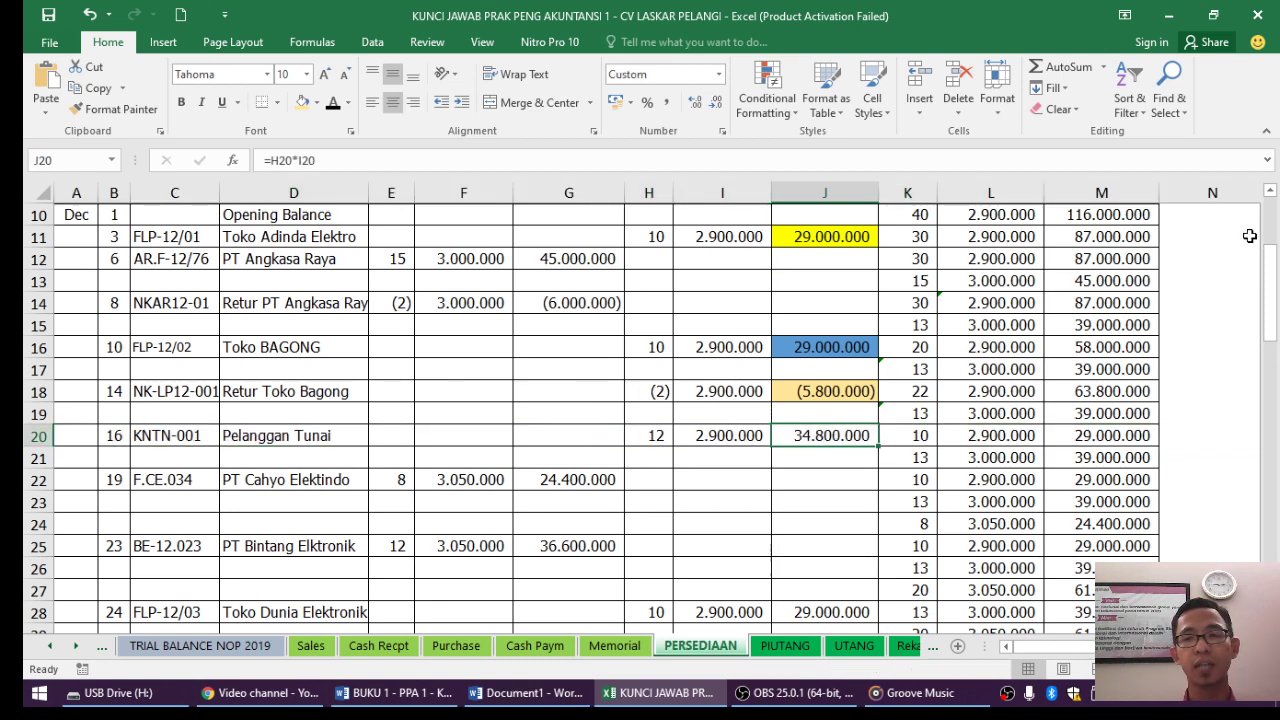
click(1271, 193)
click(1271, 193)
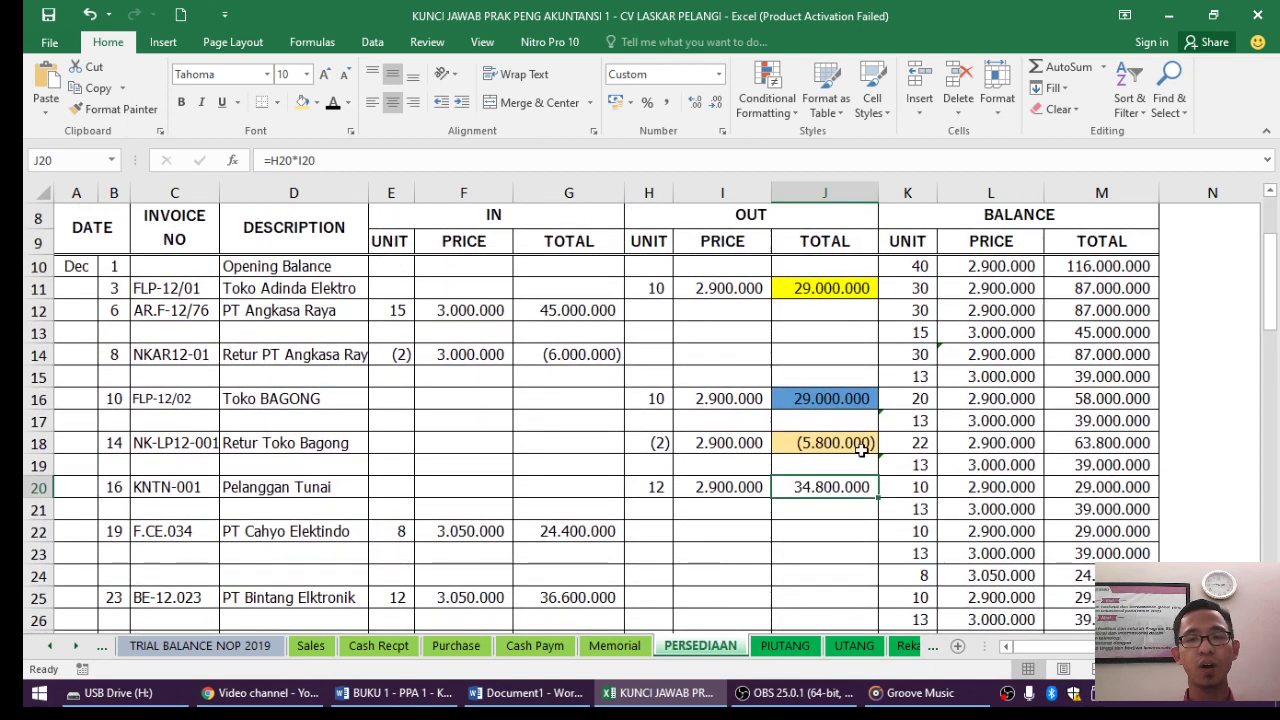
click(316, 103)
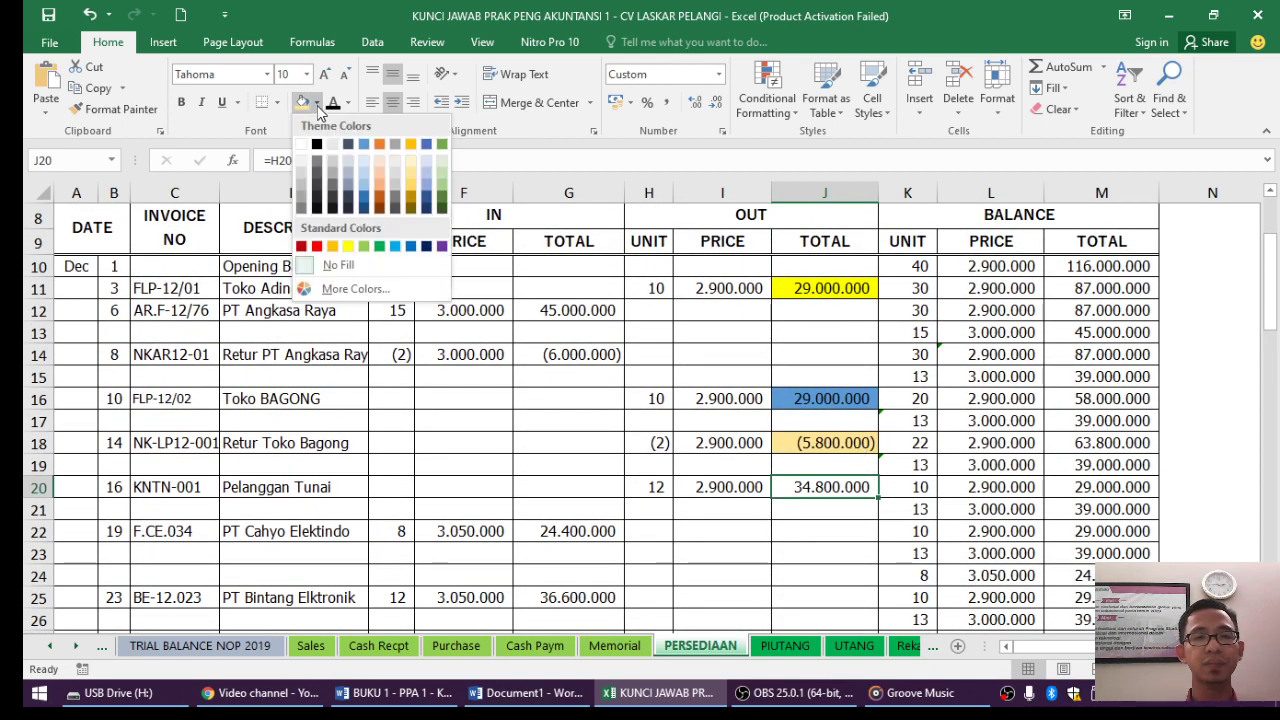
click(441, 164)
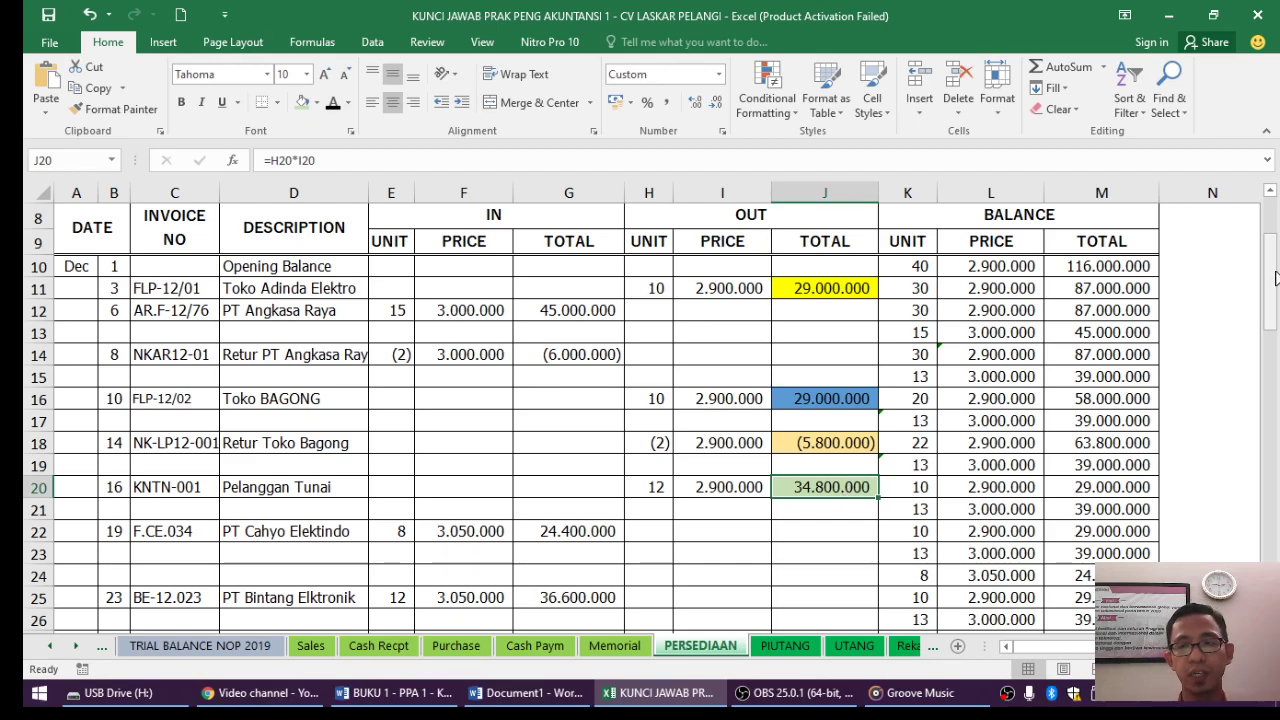
Find the KNTN-001 Pelanggan Tunai row in the second stock card, fill its OUT total in J48 light green, and return to J20.
drag(1268, 276, 1275, 397)
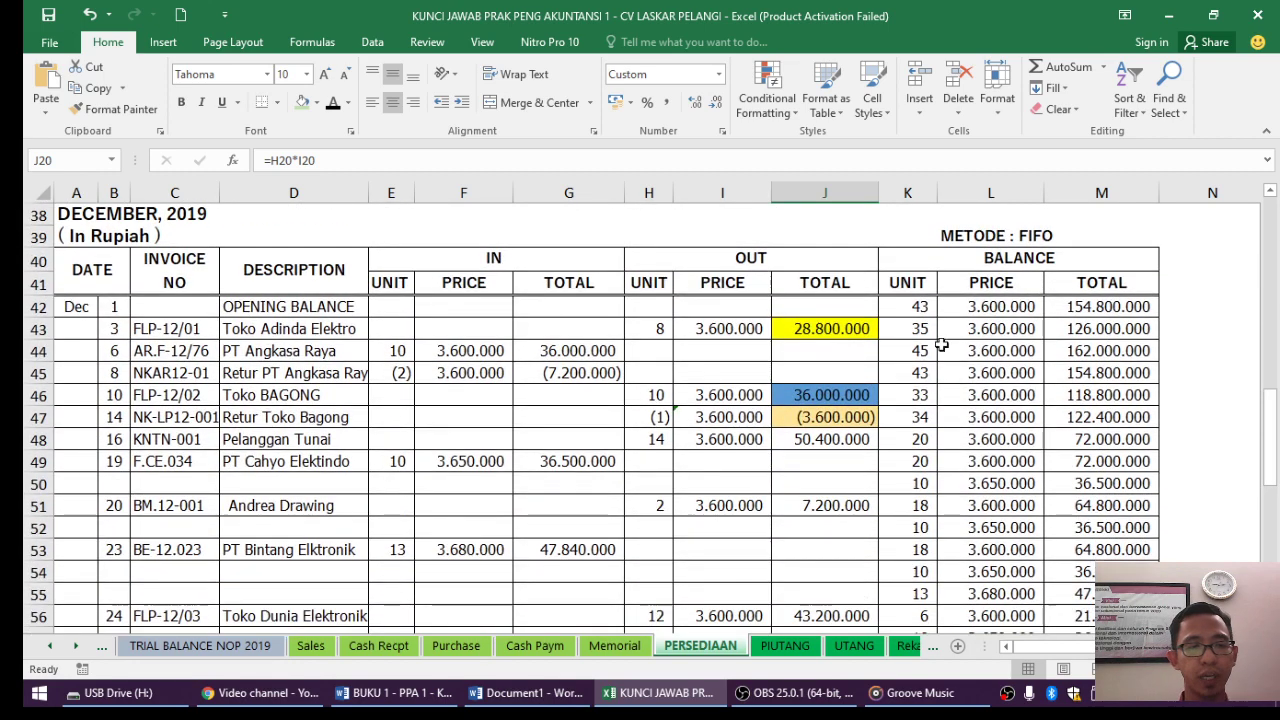
click(38, 418)
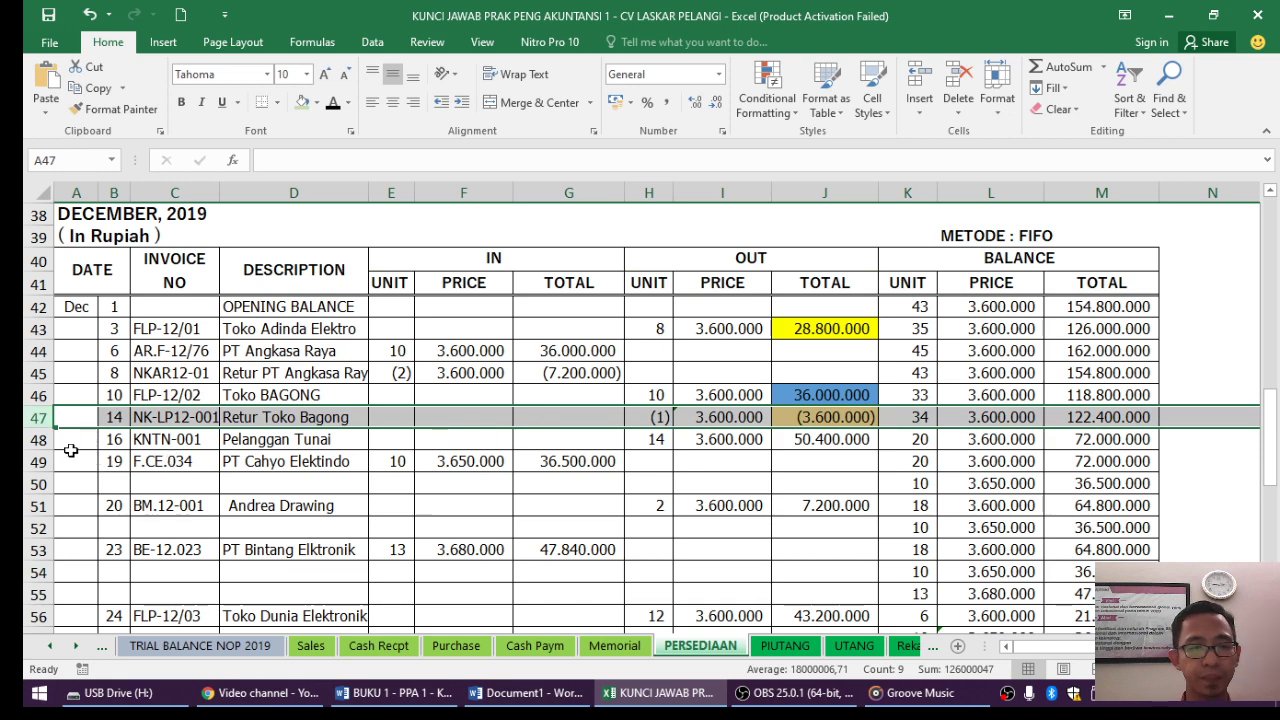
click(33, 439)
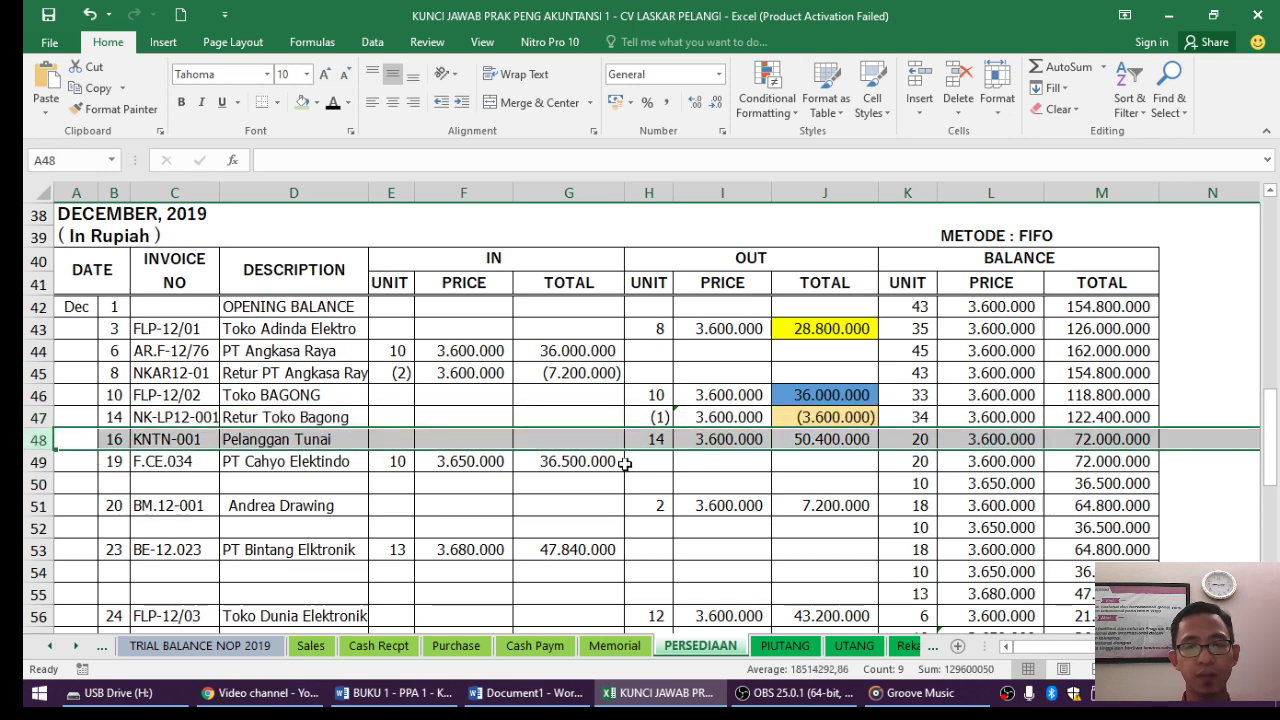
click(805, 439)
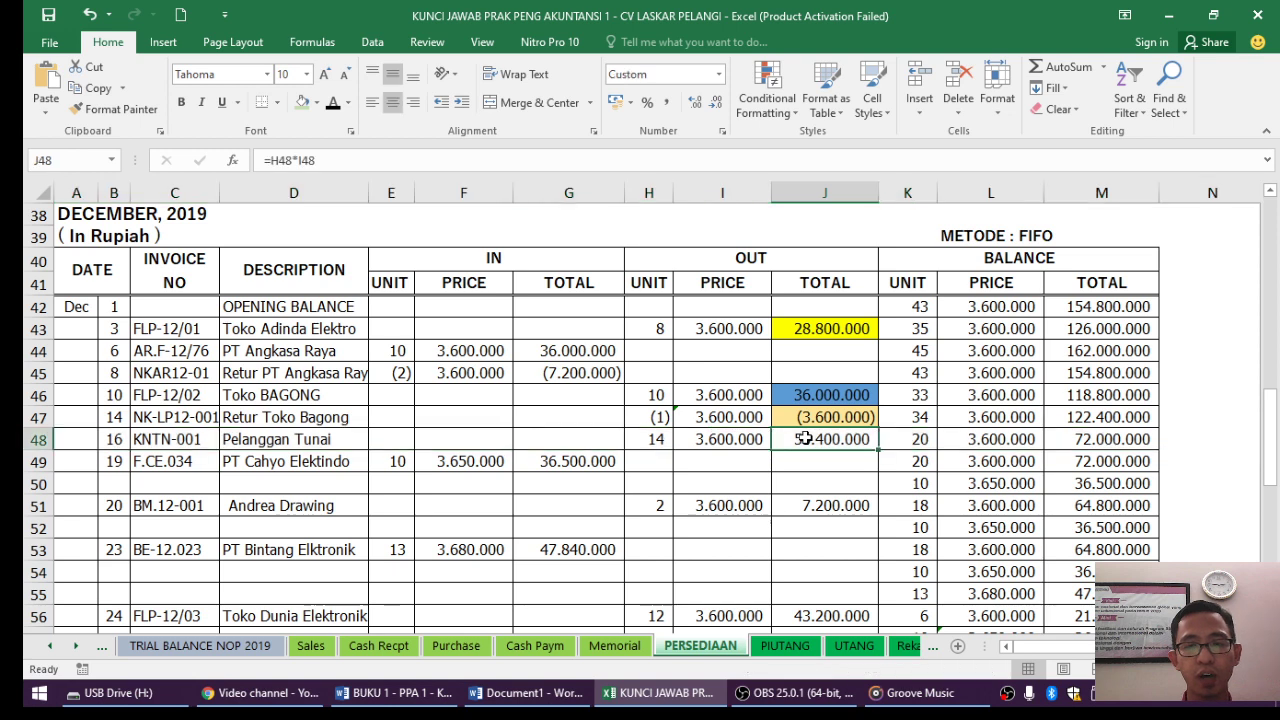
click(303, 102)
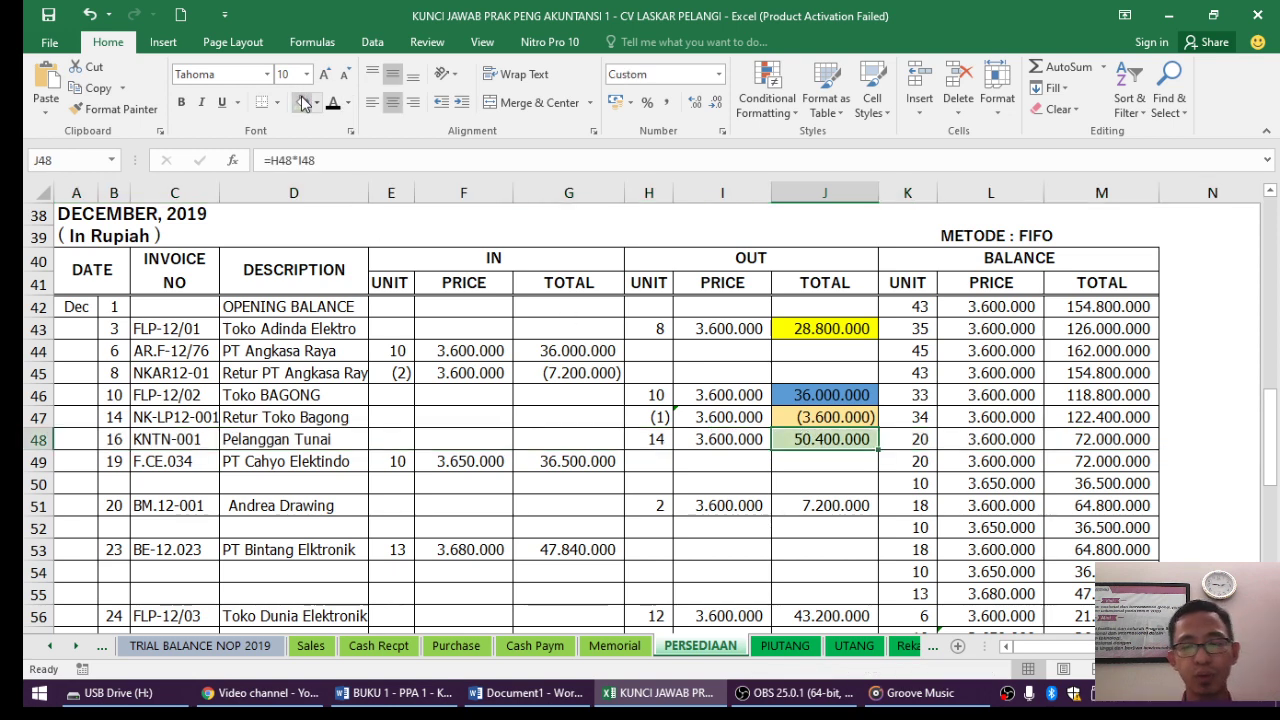
drag(1266, 469, 1272, 356)
click(824, 302)
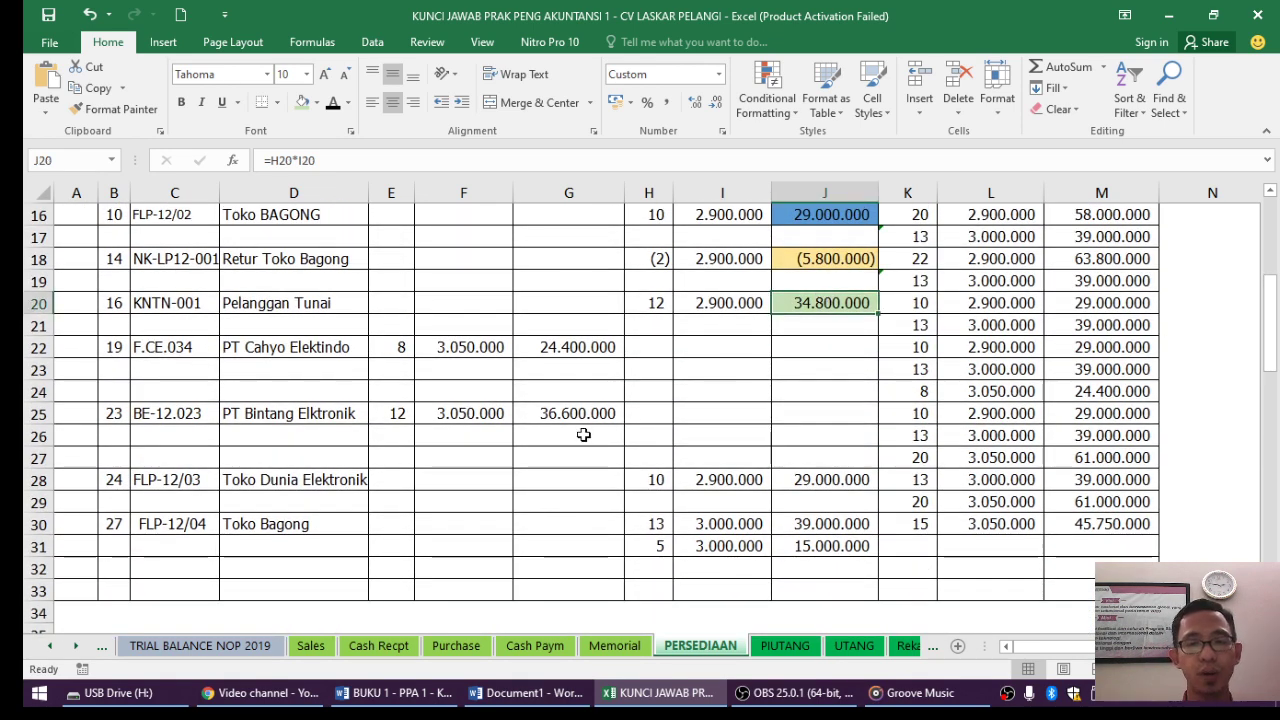
On the Cash Recpt sheet, reveal the 85.200.000 cost of goods sold debit in H11 and the matching inventory credit in K14 in black font.
click(364, 647)
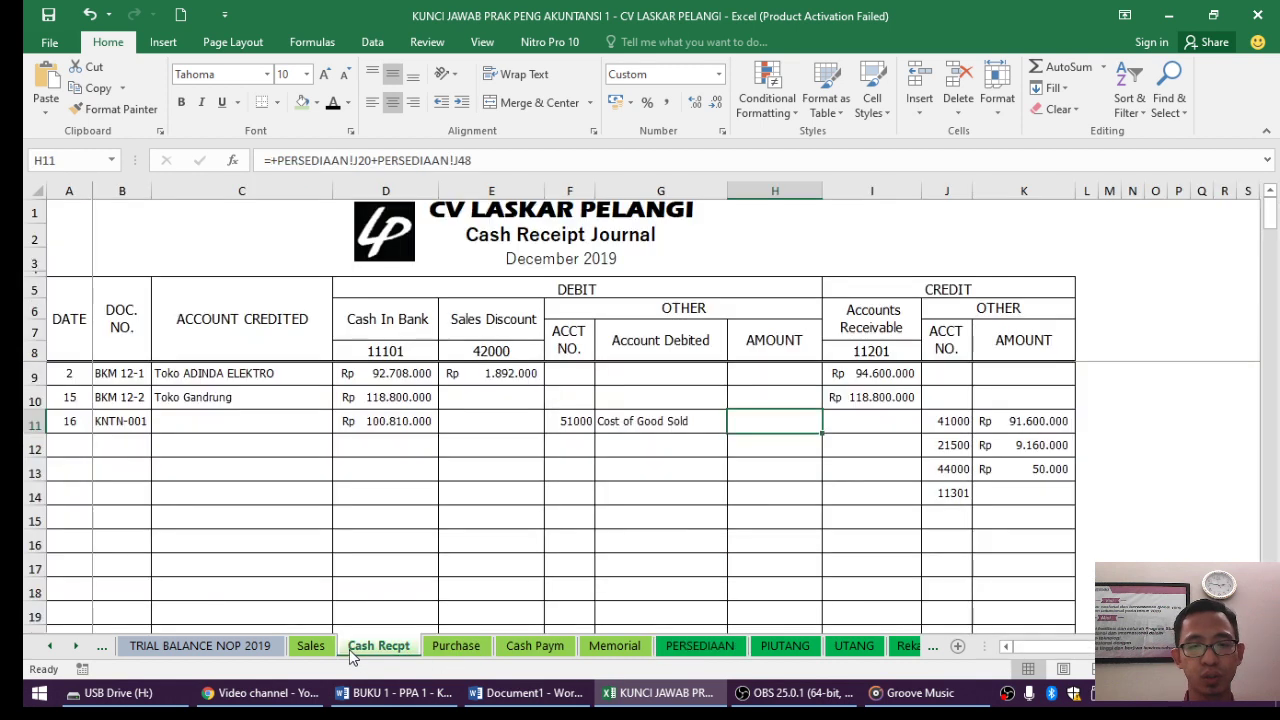
click(338, 106)
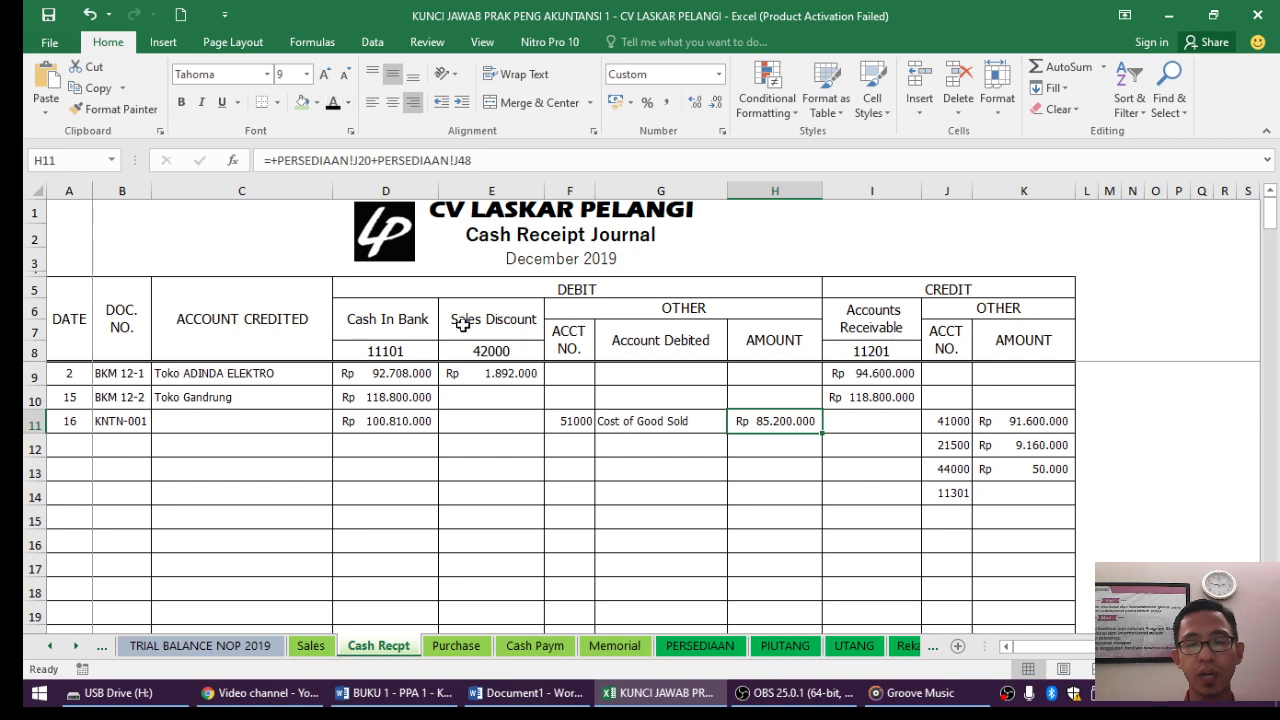
click(997, 497)
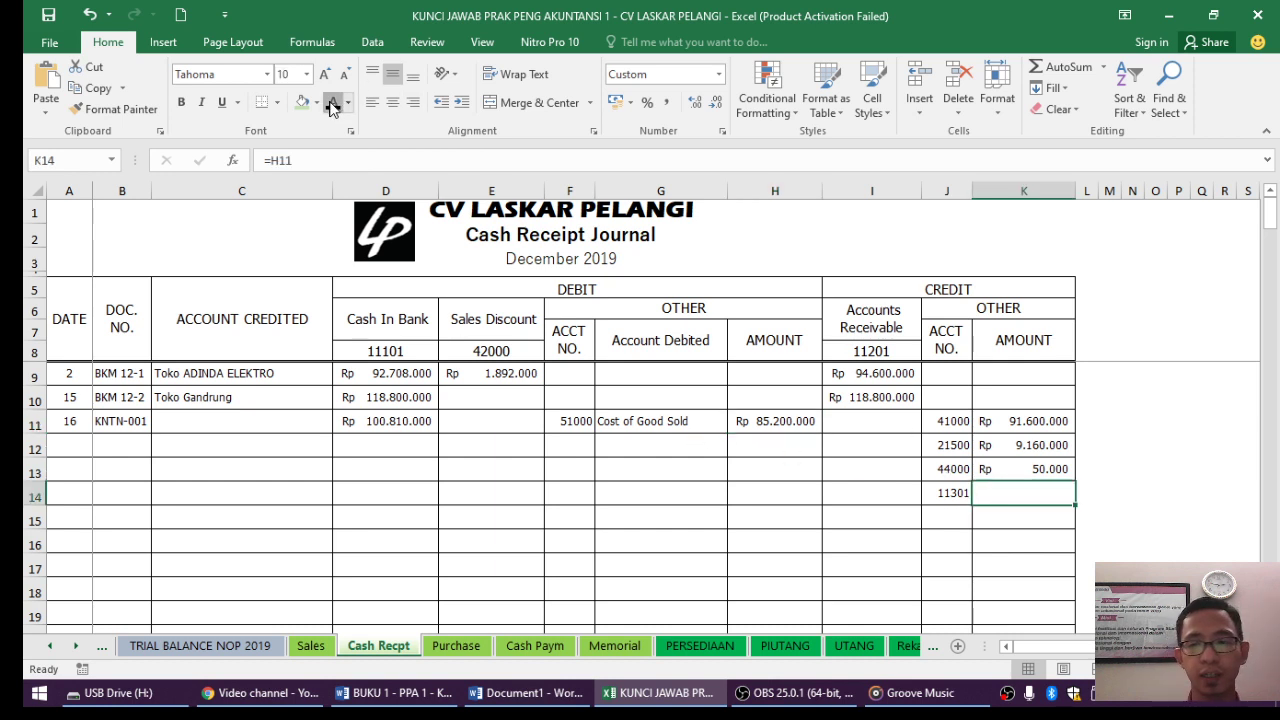
click(334, 104)
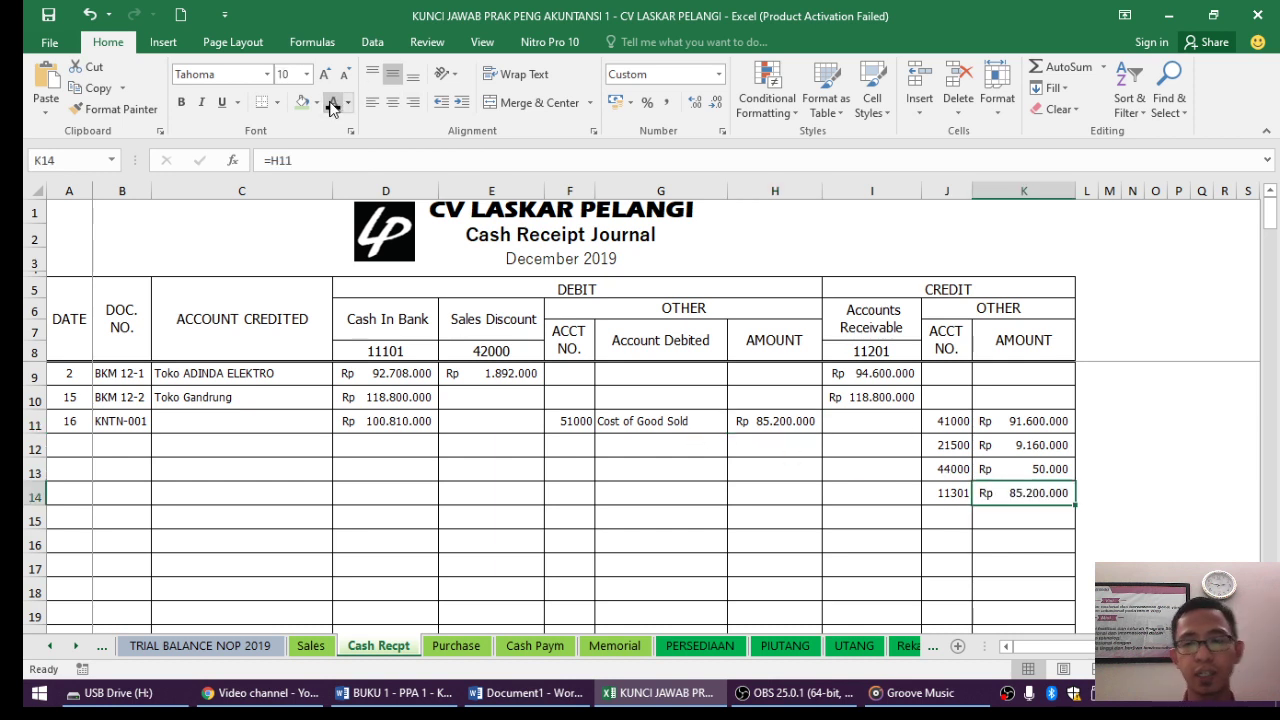
click(950, 500)
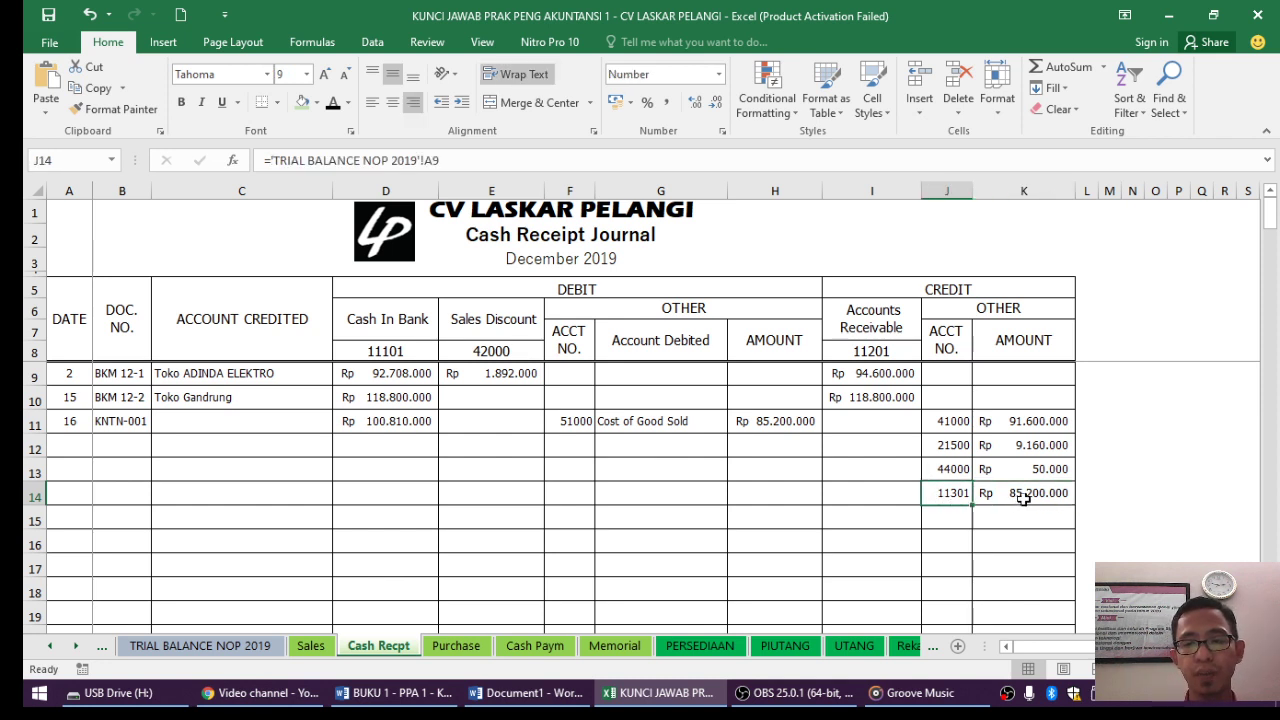
click(1020, 492)
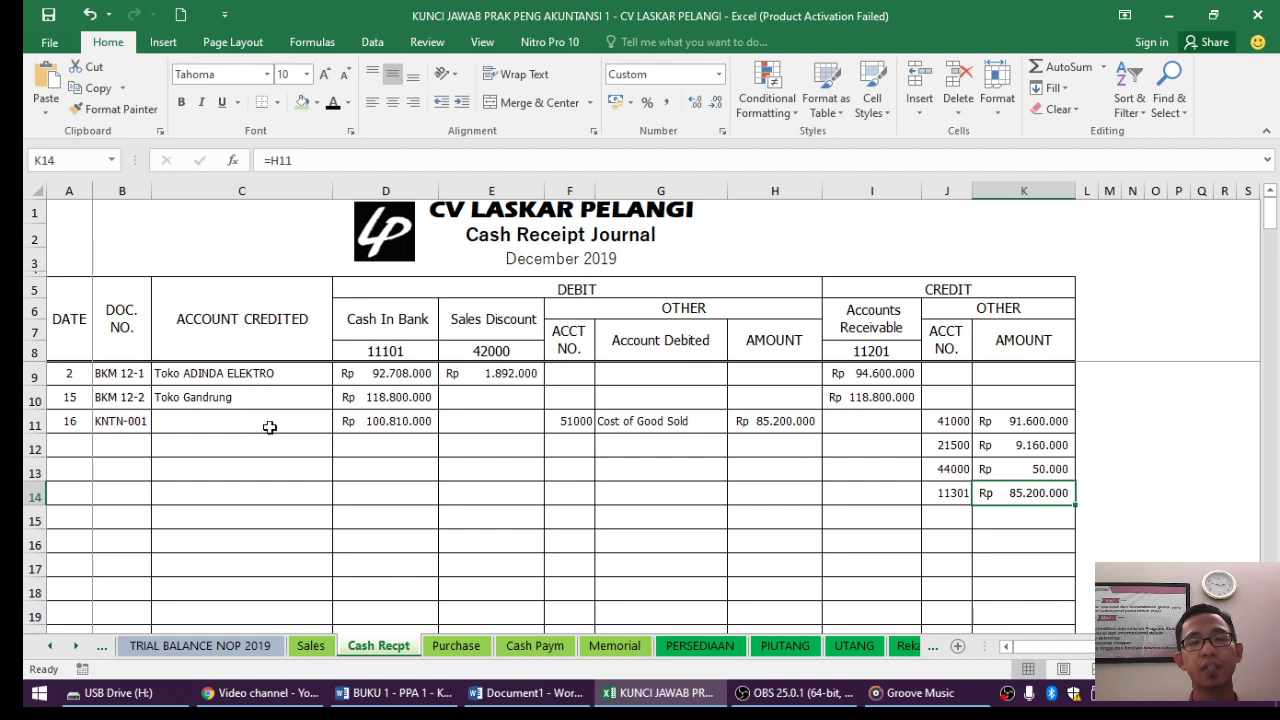
Set cells C11:C14 to black font and enter the credited accounts Sales in C11 and VAT Out in C12.
drag(265, 426, 286, 486)
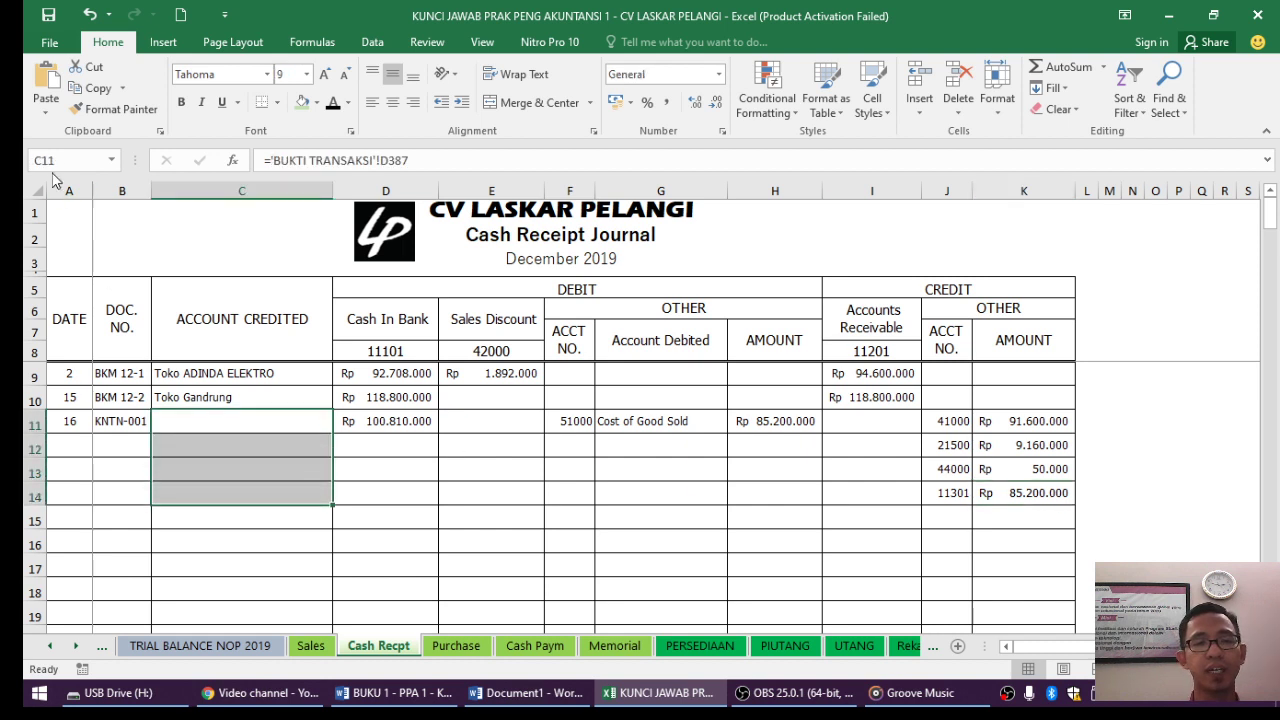
click(333, 103)
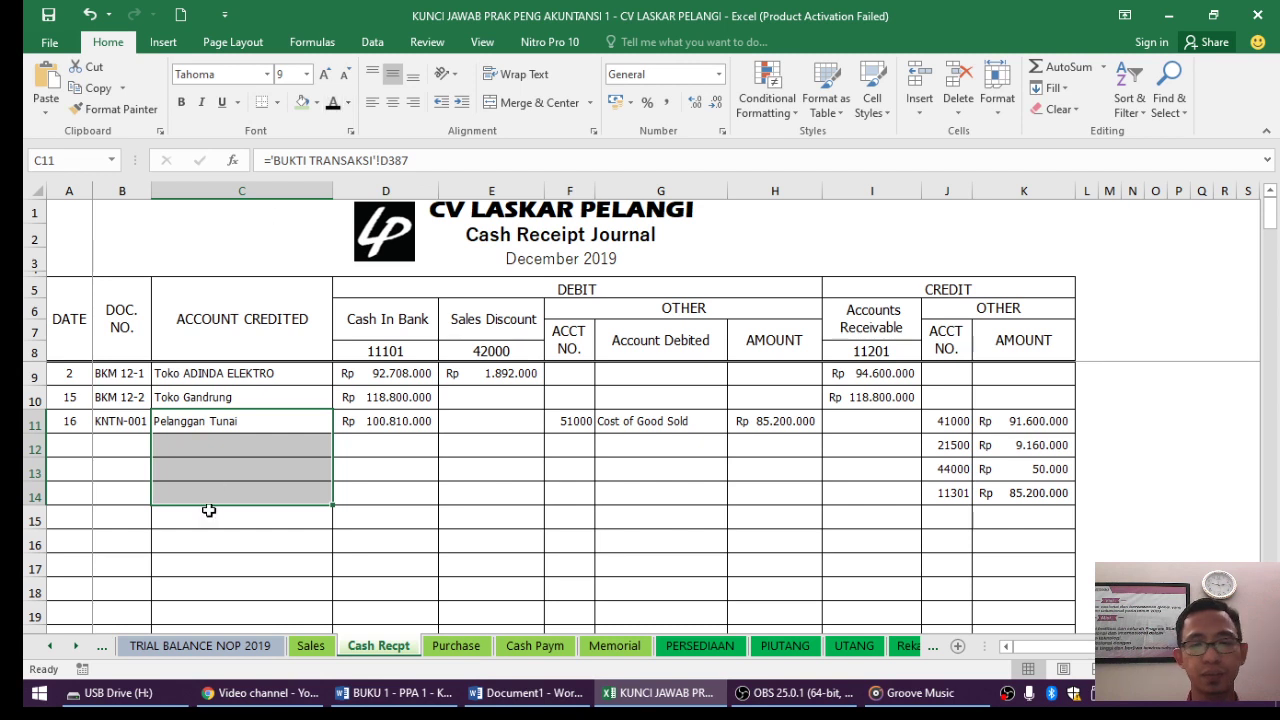
click(253, 427)
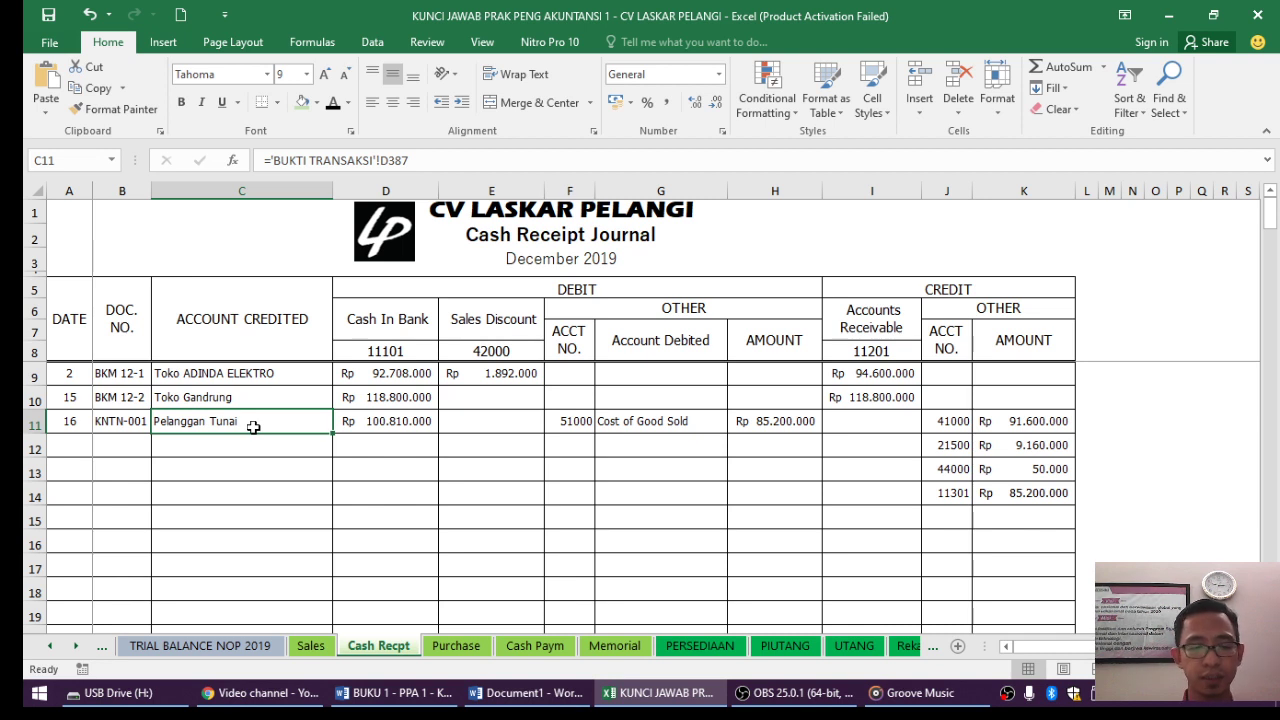
text(Sales)
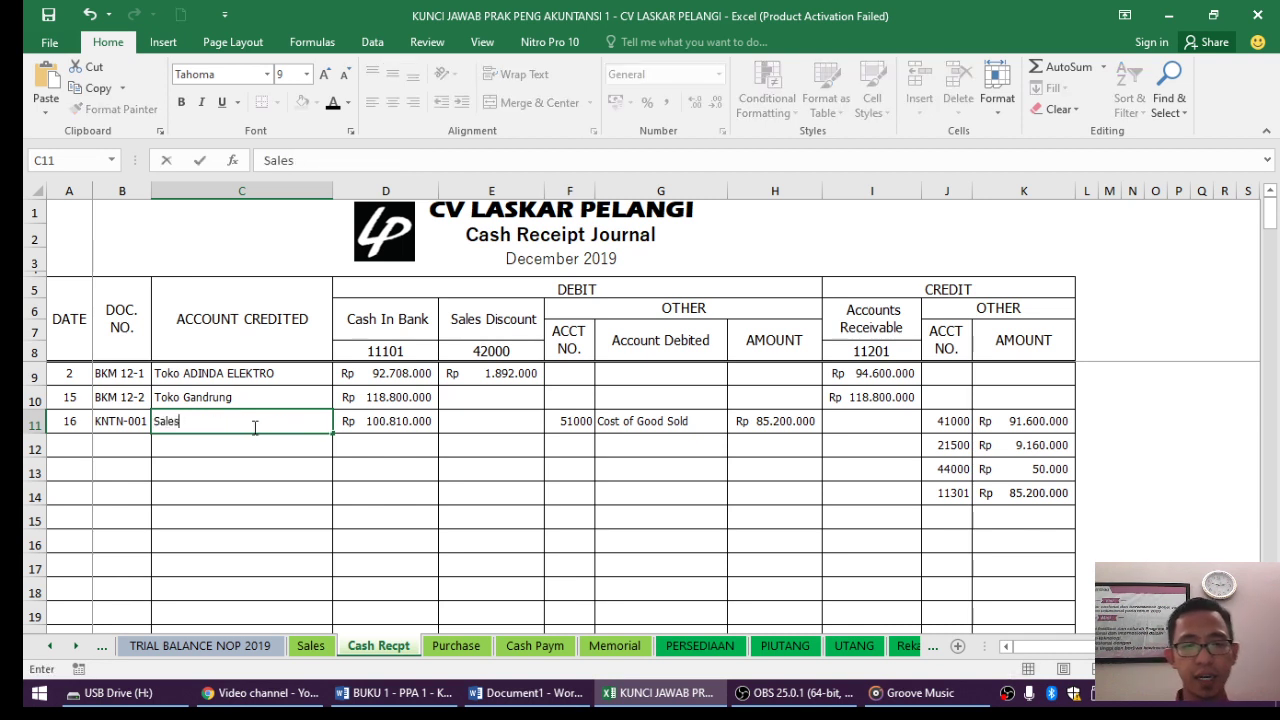
key(Return)
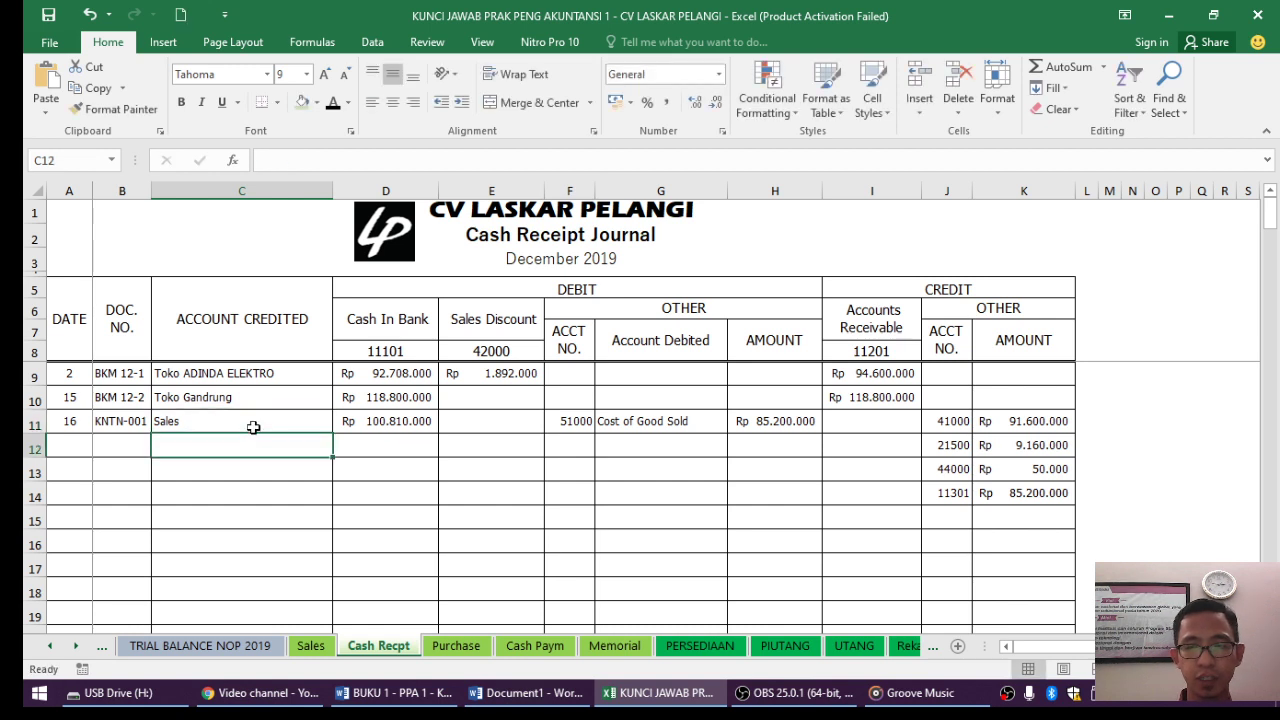
text(VAT)
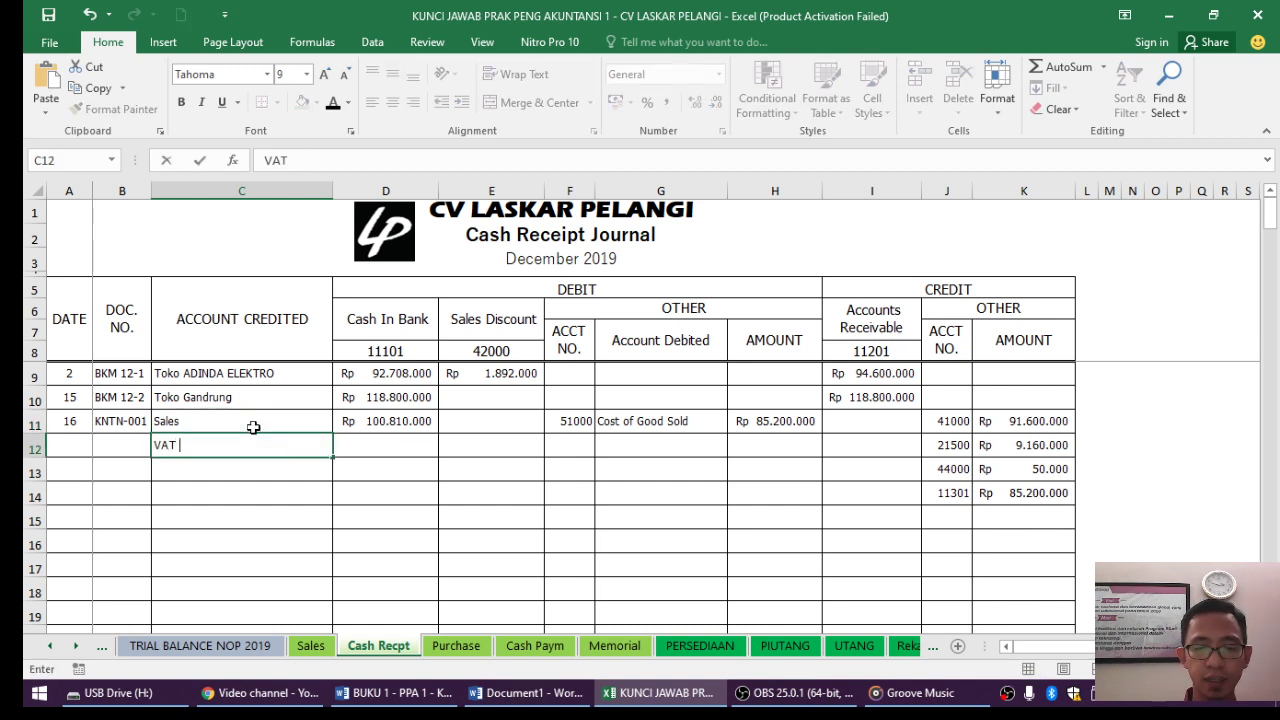
text( Out)
key(Return)
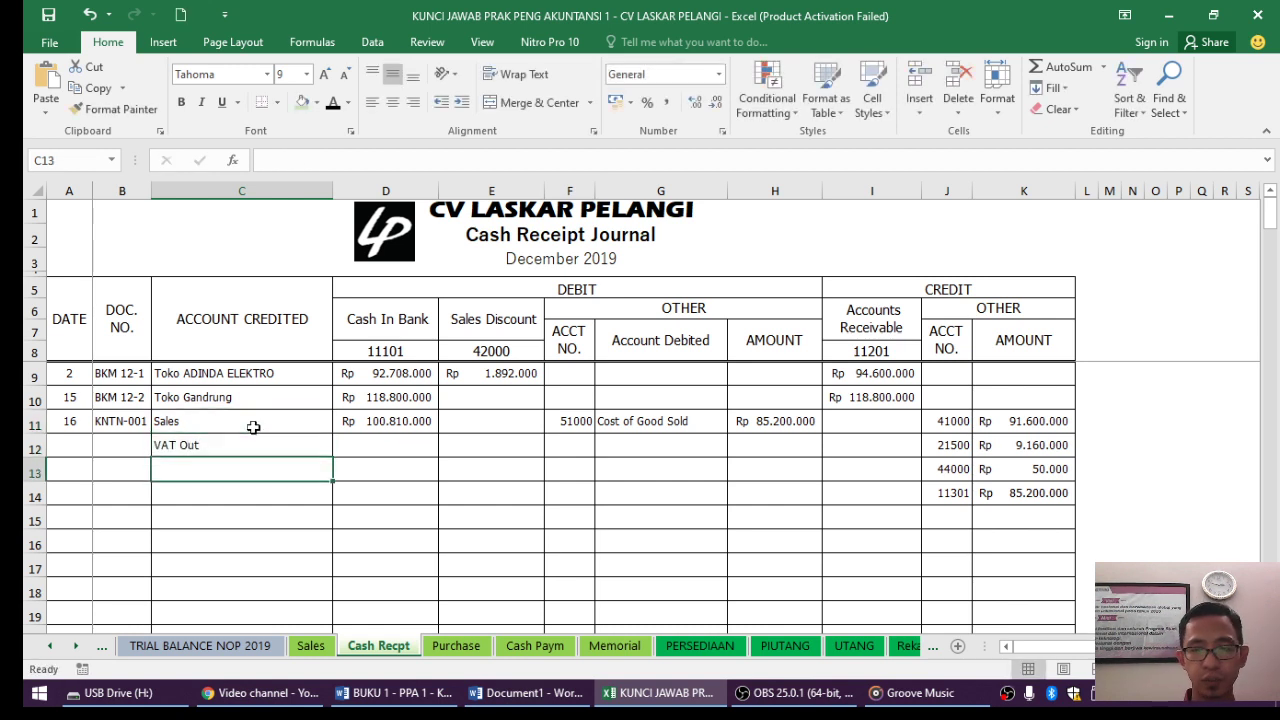
Enter the credited accounts Freigt Collected in C13 and Merchandise Inventory in C14.
text(Freigt Coll)
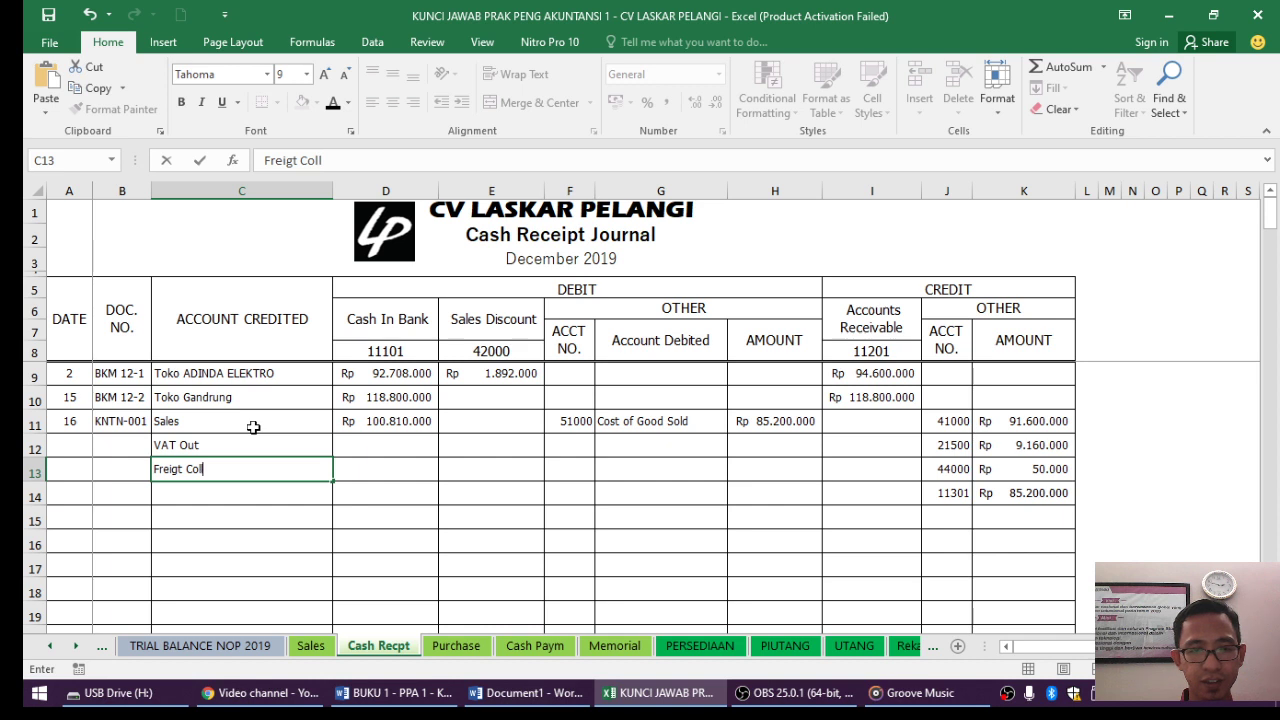
text(ected)
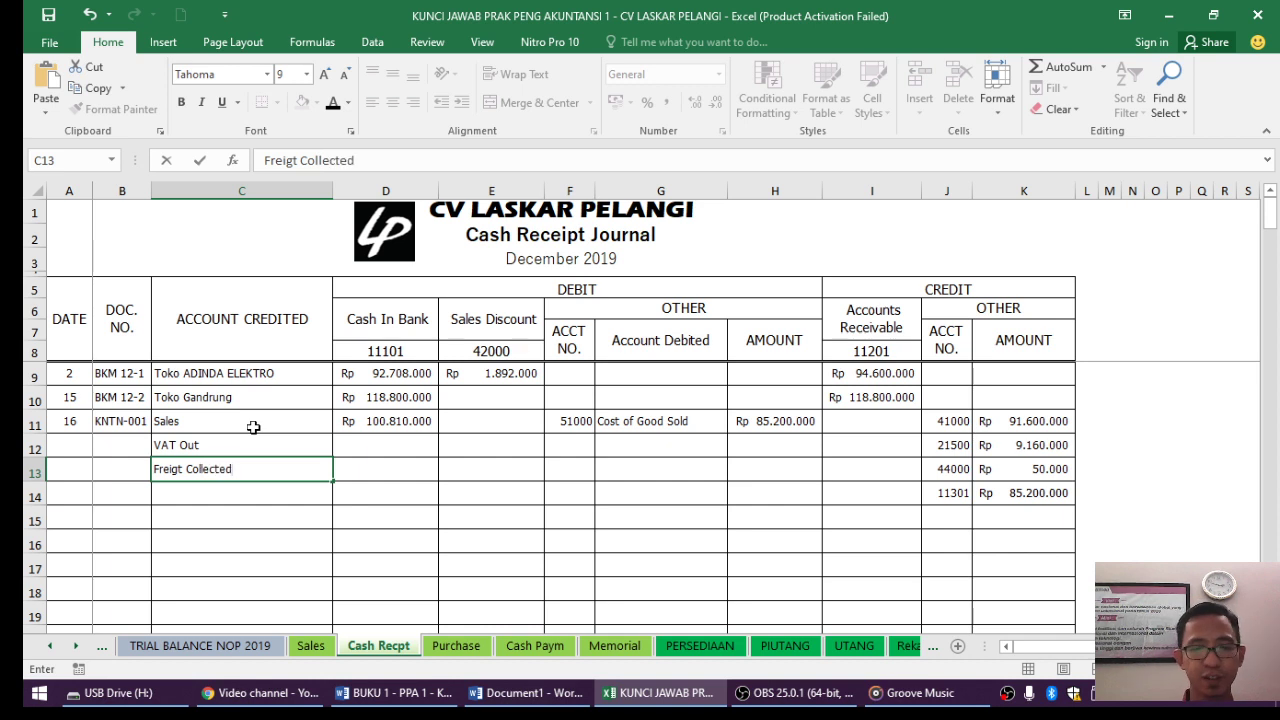
key(Return)
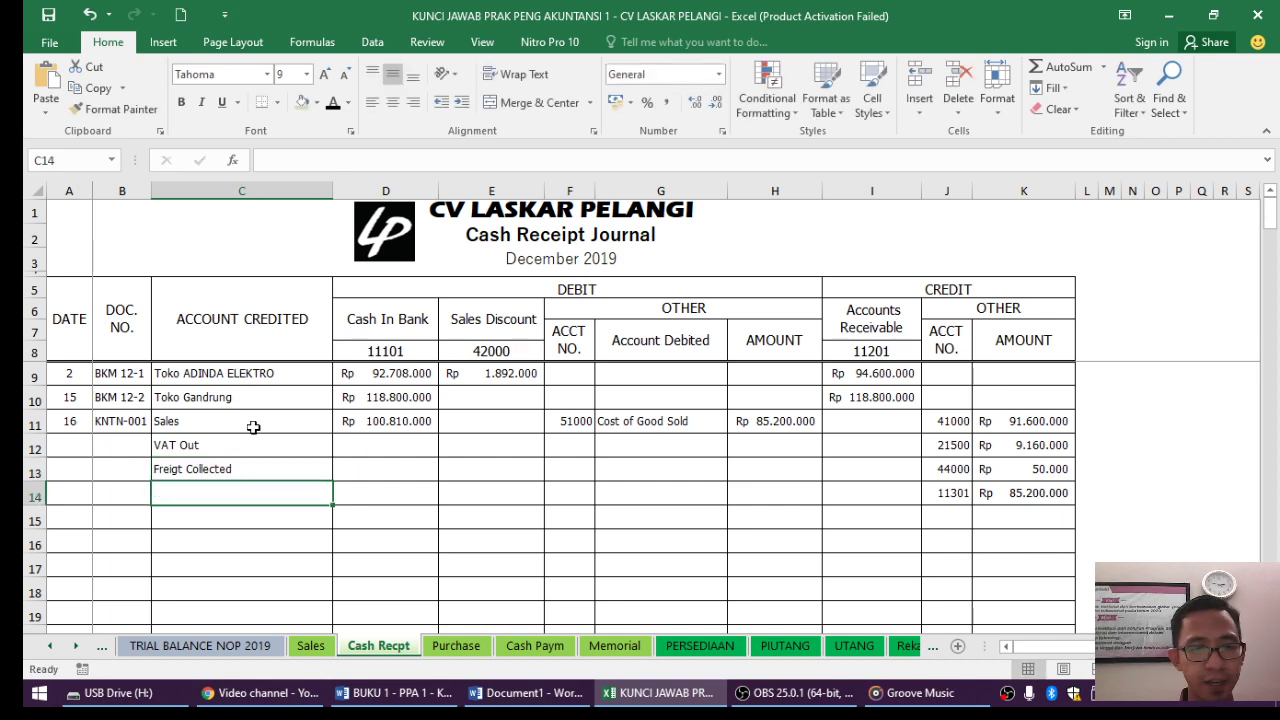
text(M)
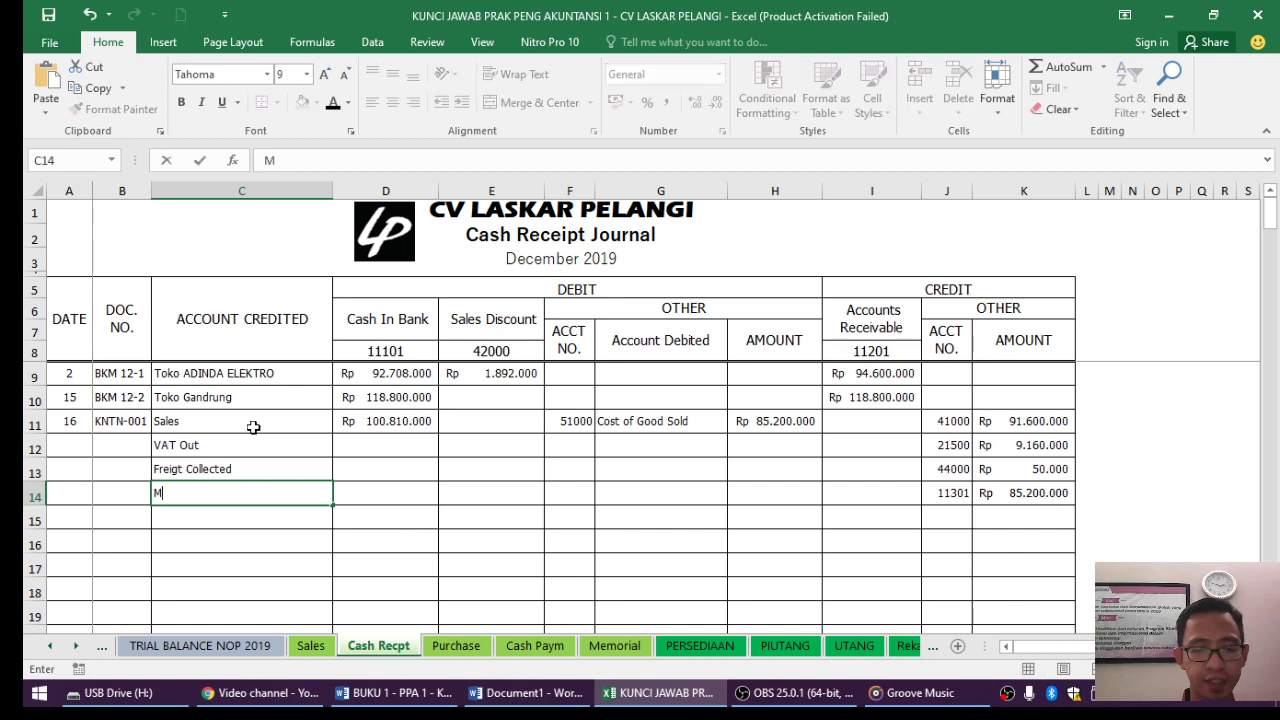
text(erchandise I)
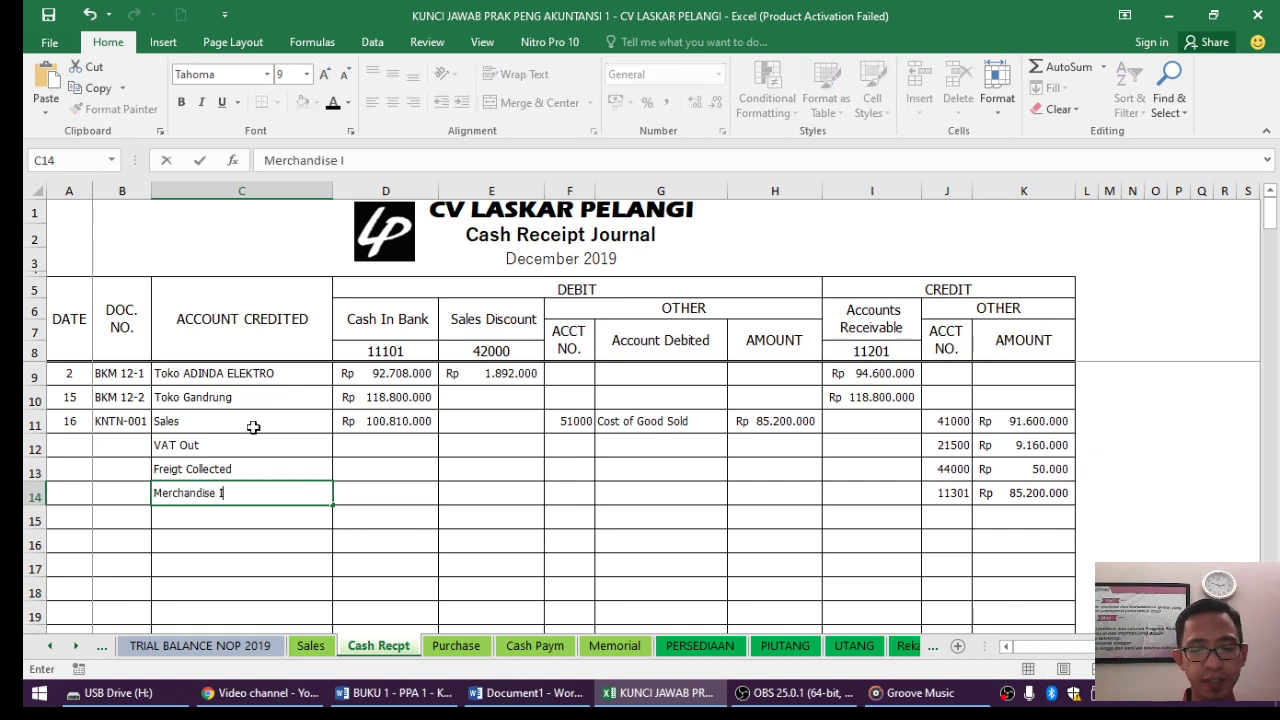
text(nventory)
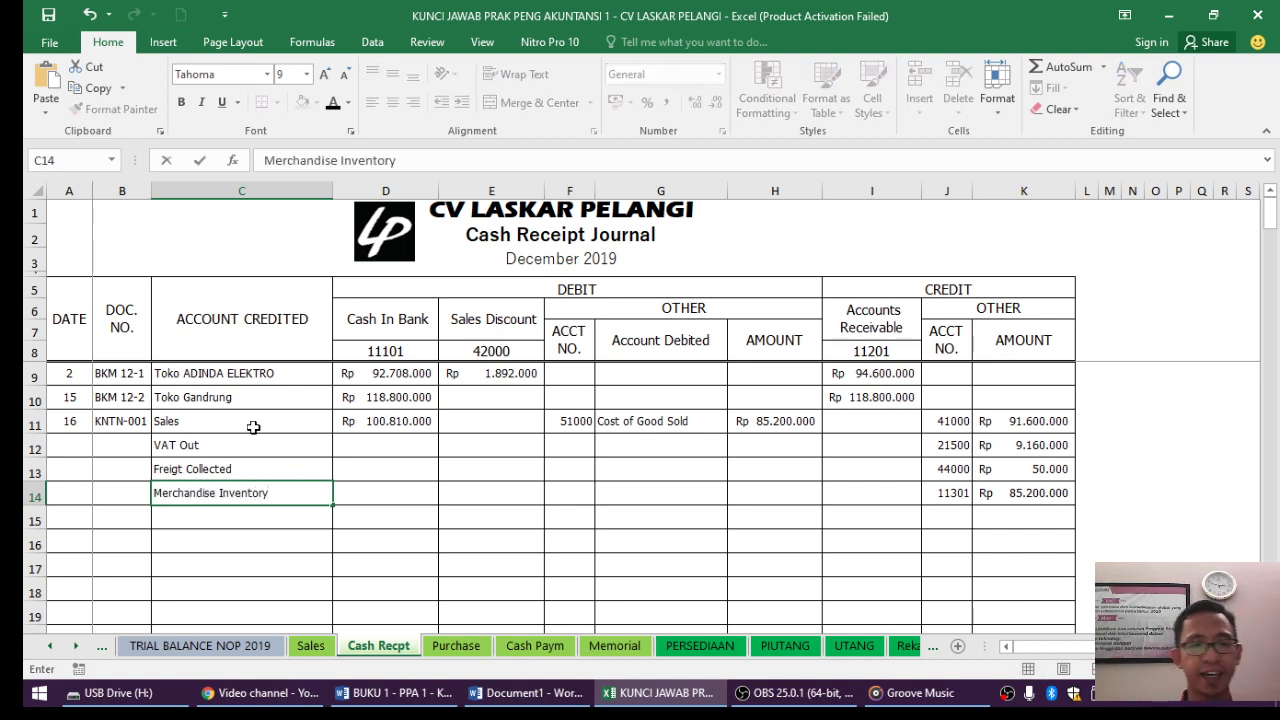
key(Return)
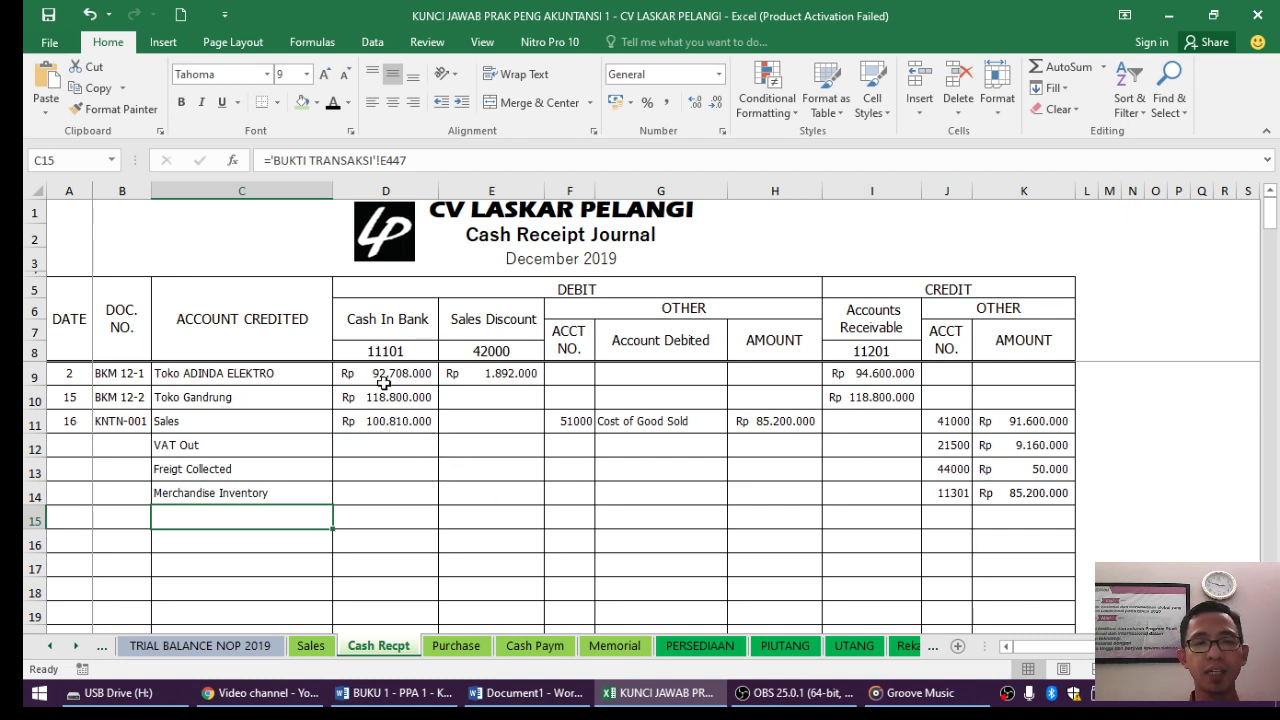
click(390, 421)
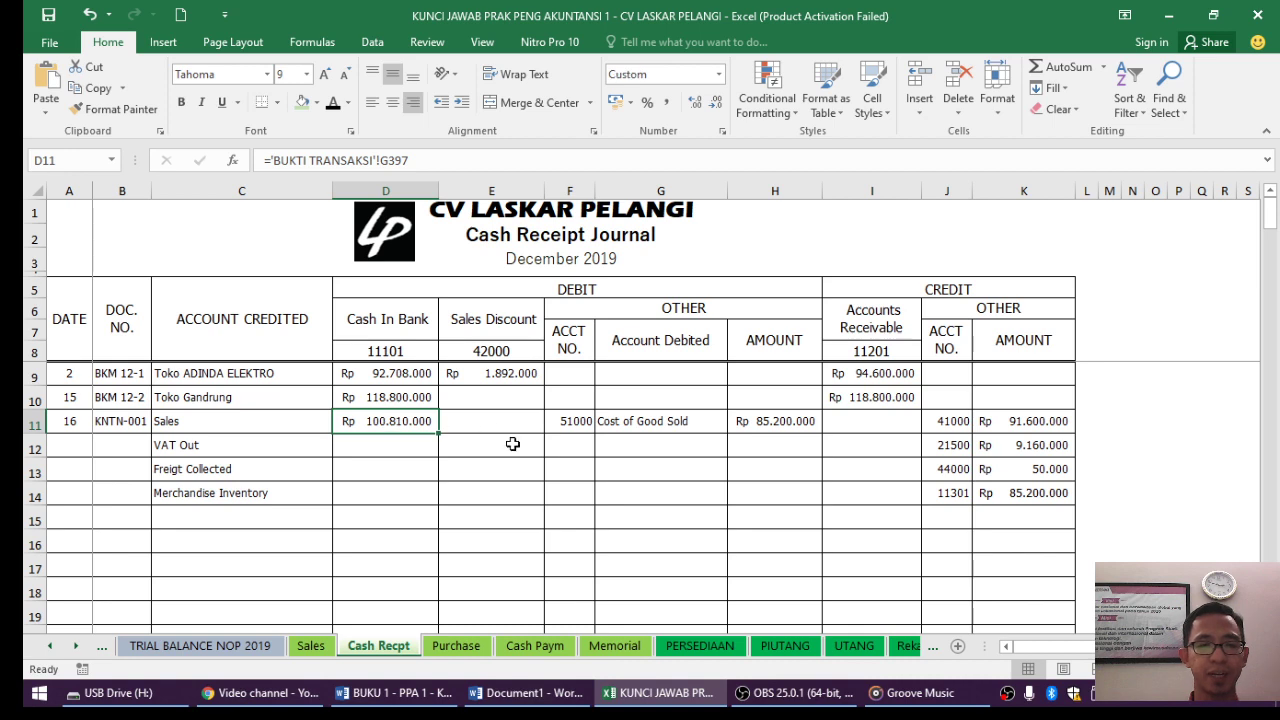
Switch to the BUKU 1 case document in Word and examine Dokumen Transaksi 17, the PT. Cahyo Elektindo invoice.
click(395, 700)
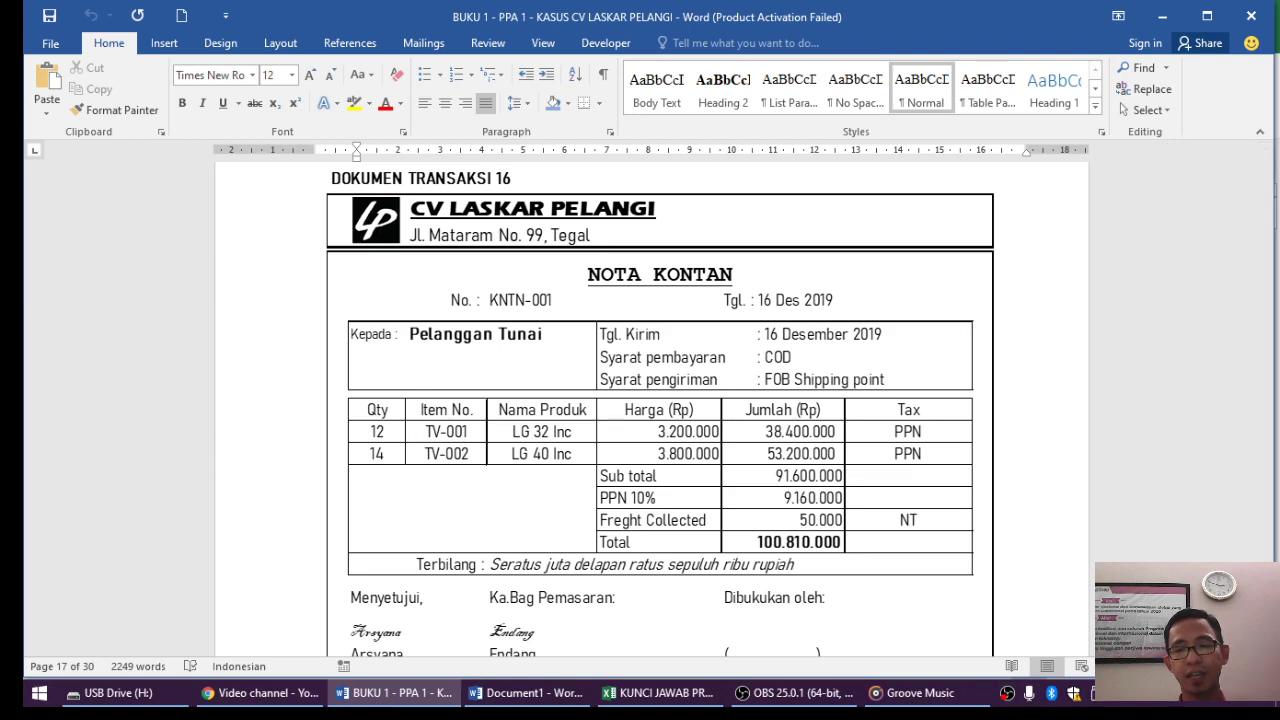
scroll(660, 400, down, 3)
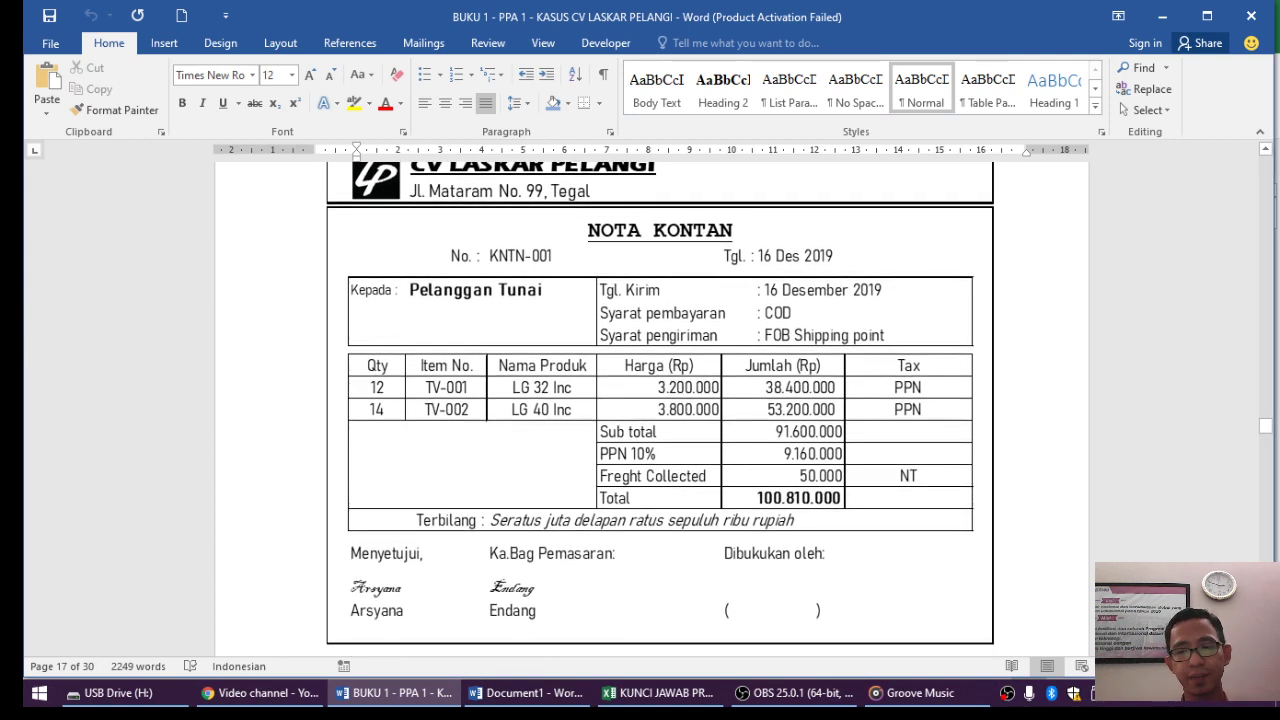
scroll(660, 400, down, 8)
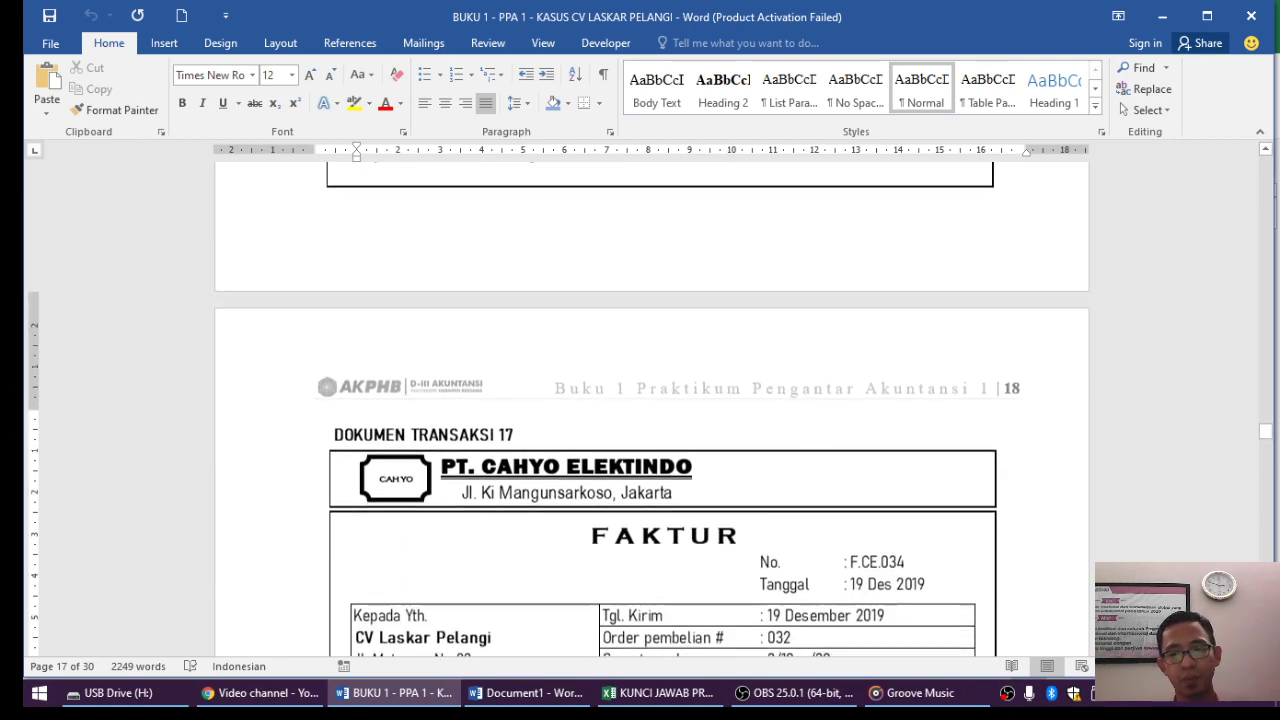
scroll(660, 400, down, 3)
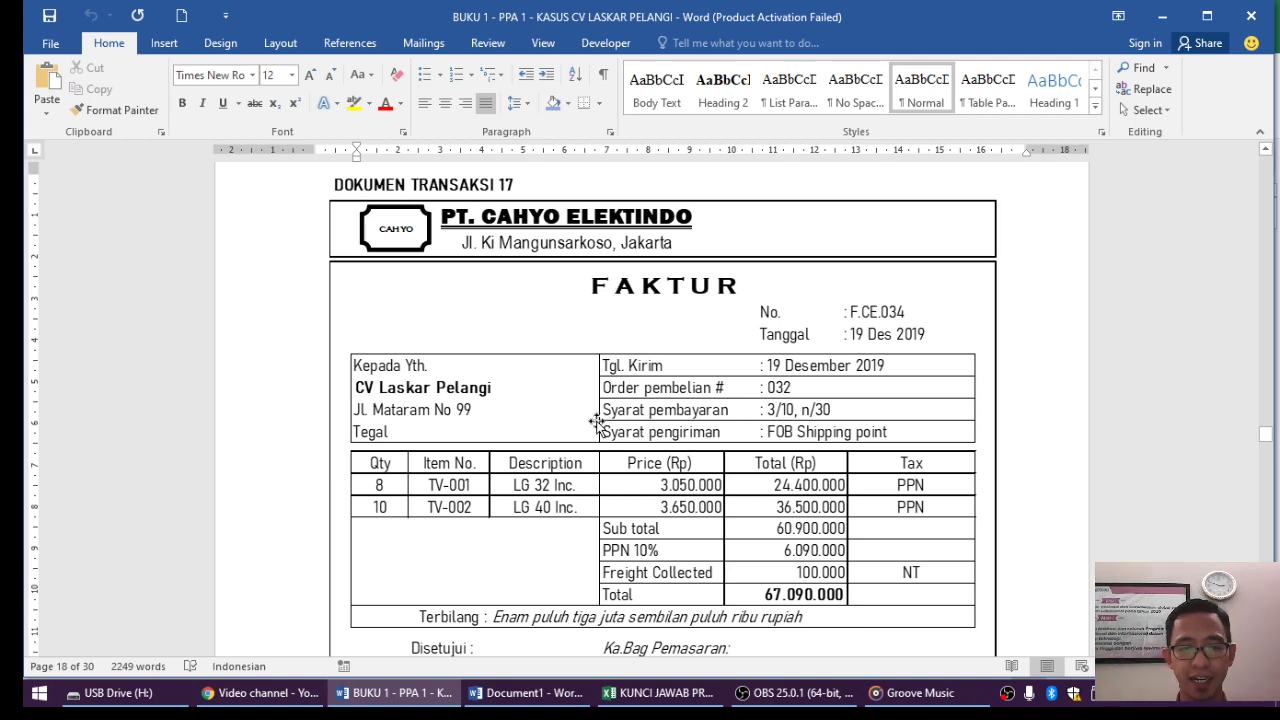
Return to the Excel workbook and, on the Purchase sheet, reveal the invoice date 19 in cell A10 in black font.
click(652, 705)
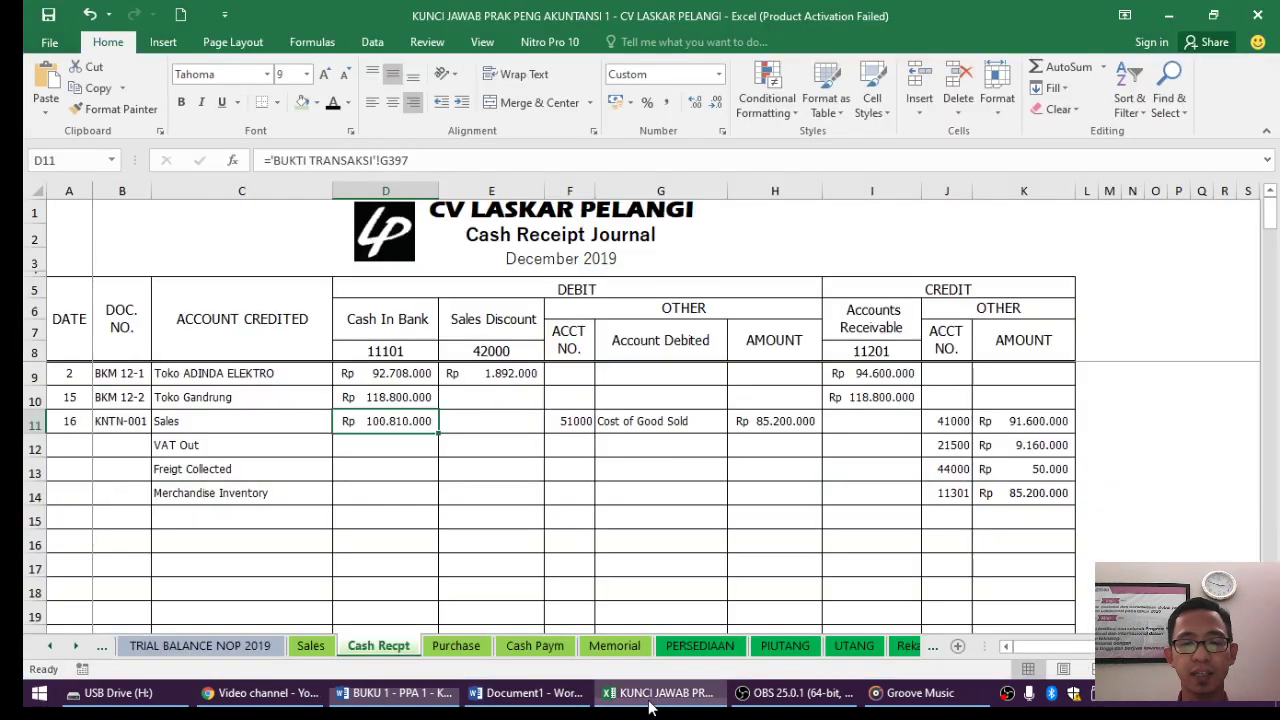
click(458, 647)
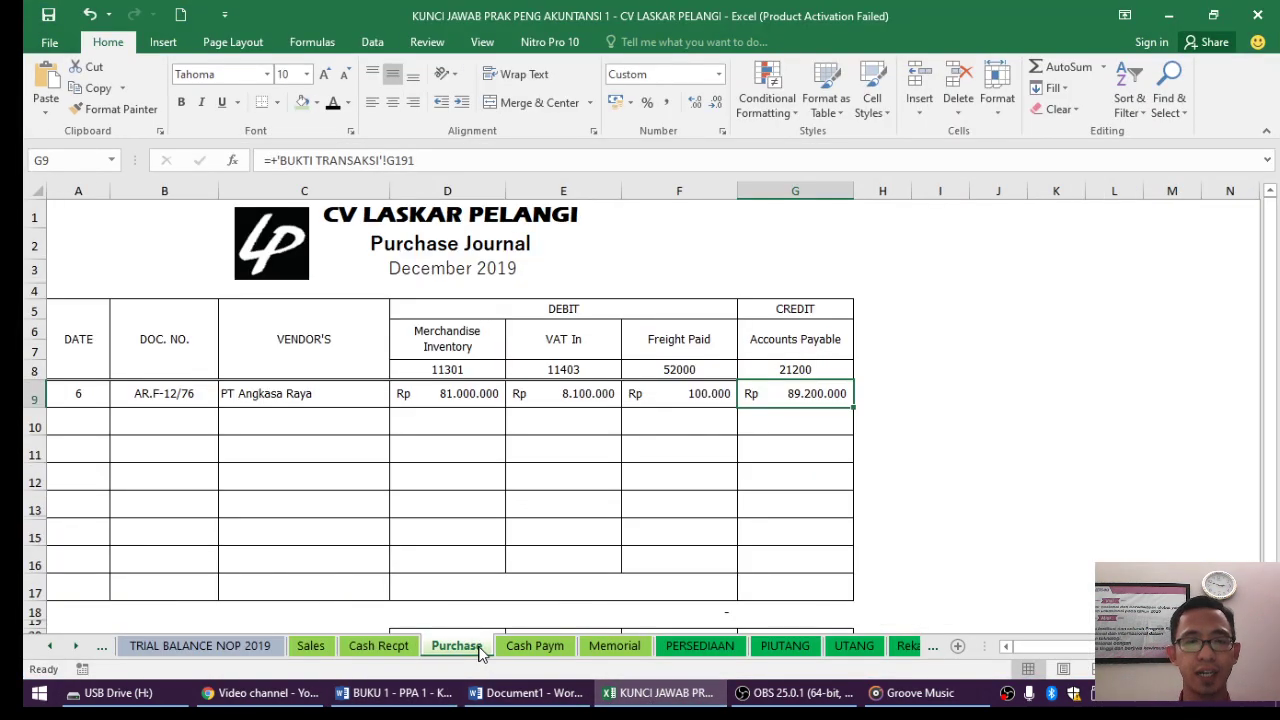
click(77, 413)
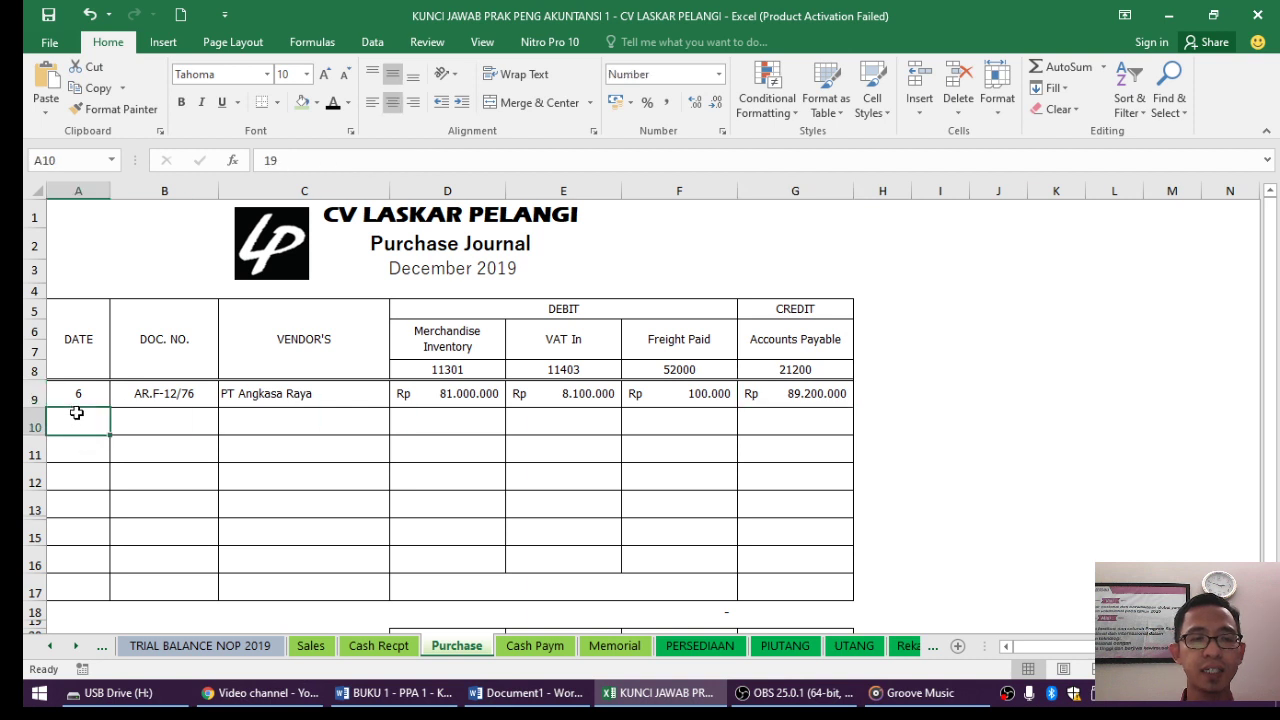
click(334, 106)
Reveal the document number F.CE.034 in B10 and the vendor PT Cahyo Elektindo in C10 by setting both cells to black font.
click(160, 432)
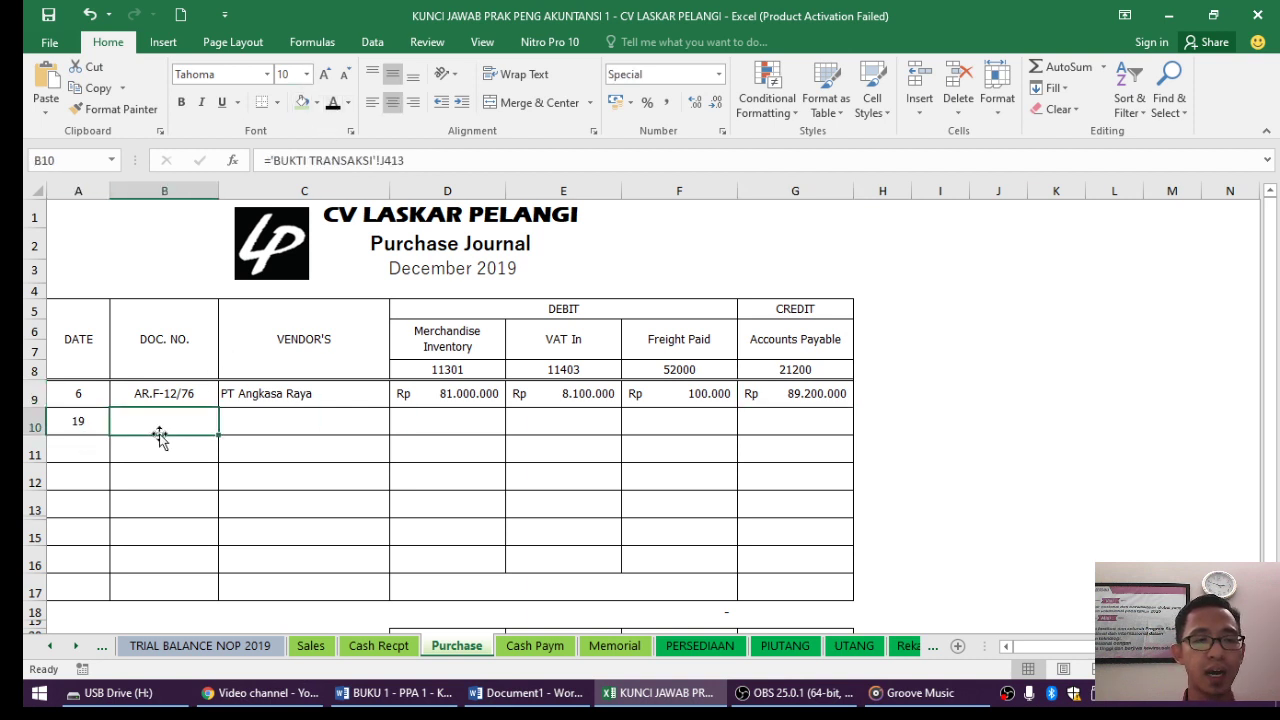
click(334, 106)
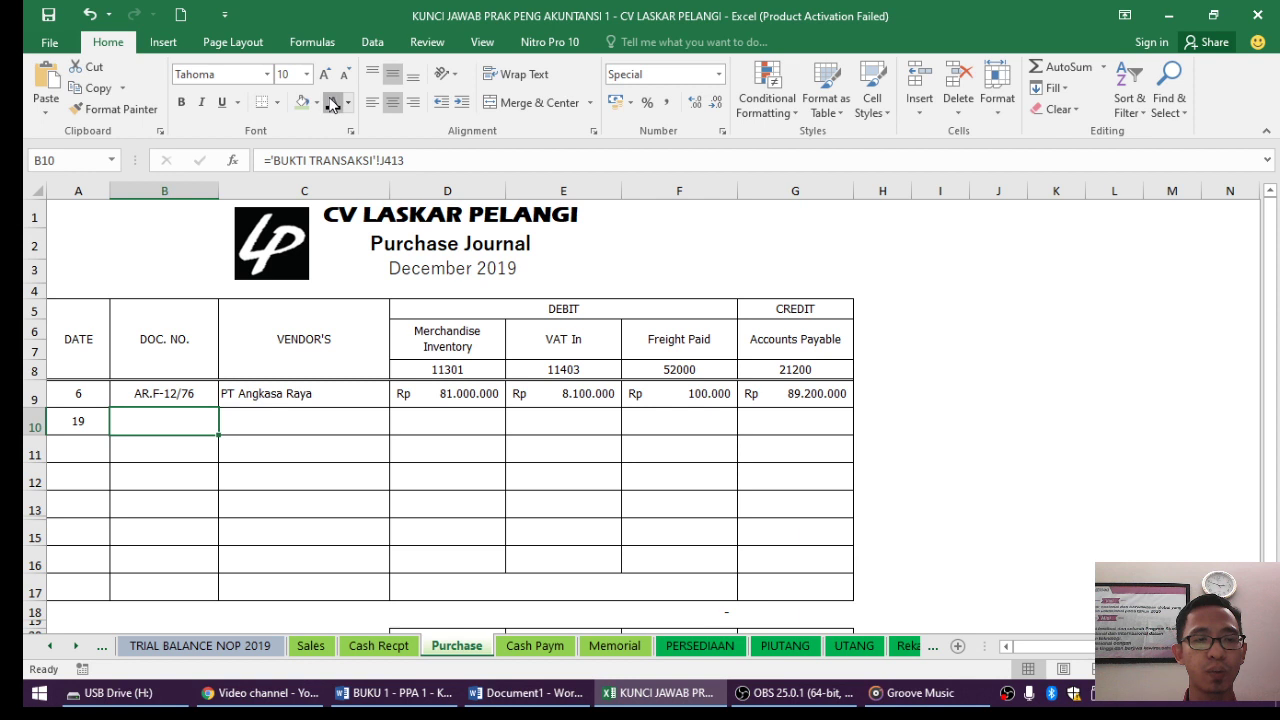
click(251, 421)
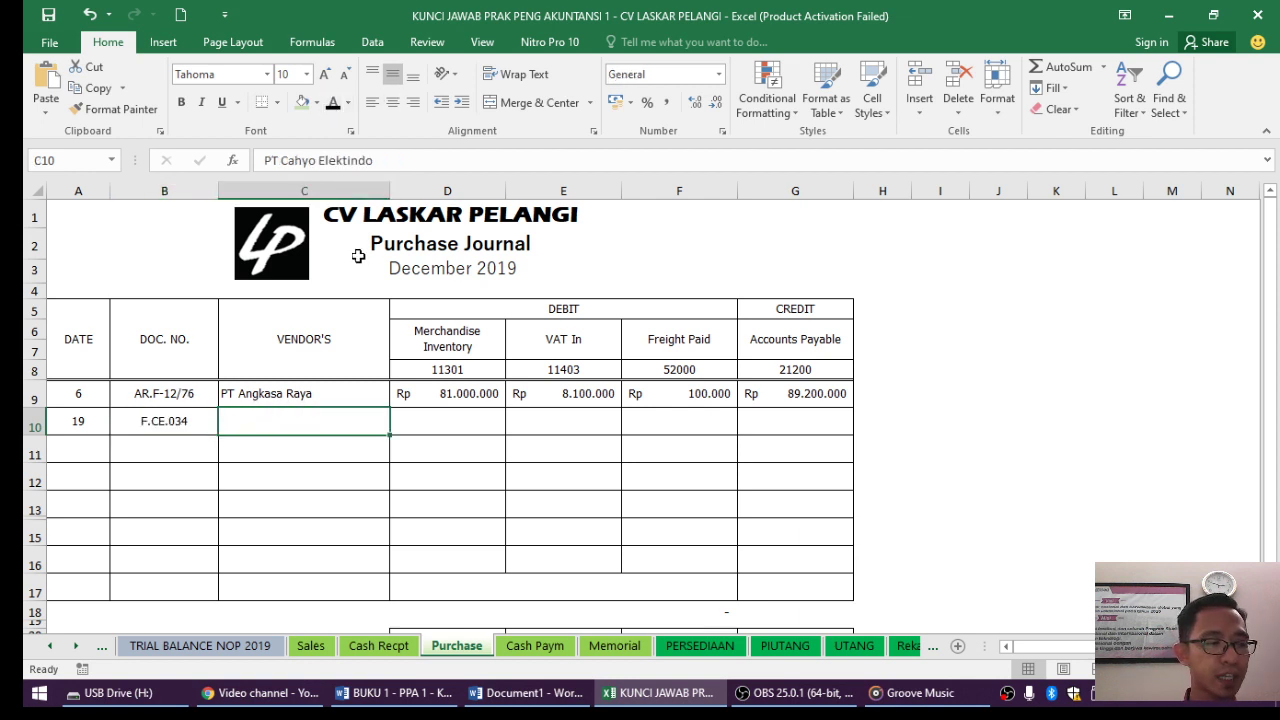
click(333, 104)
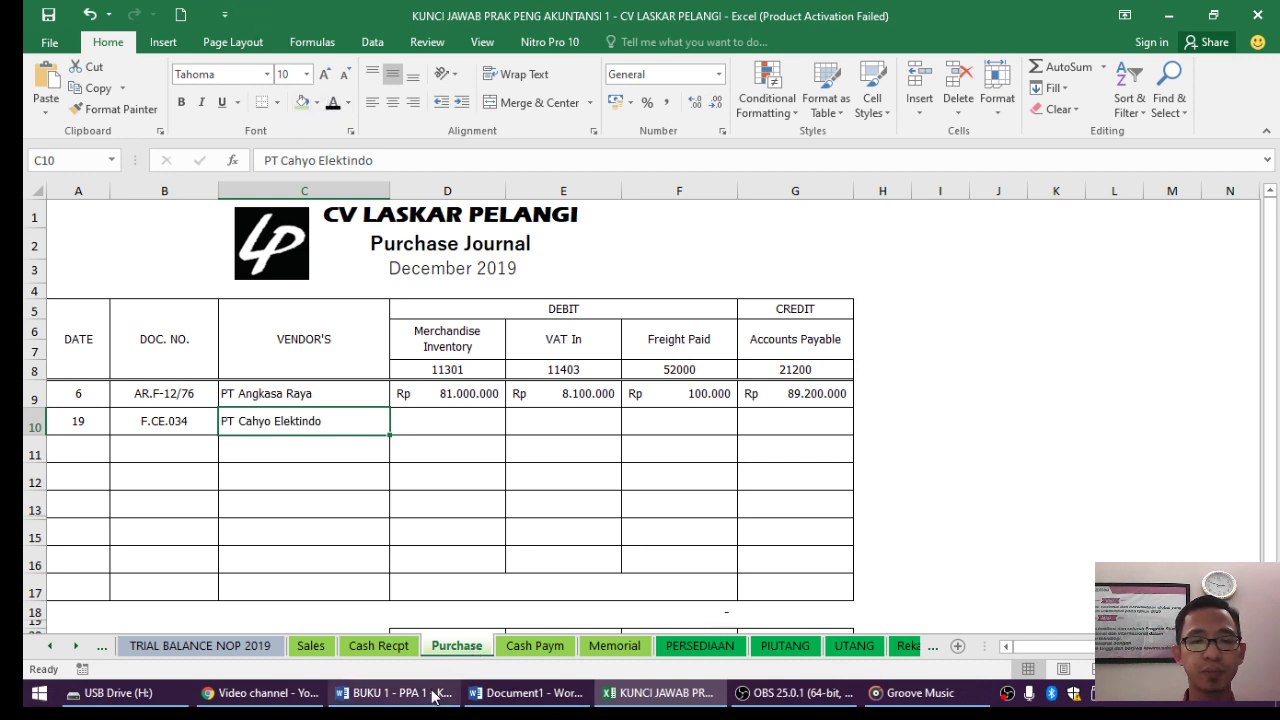
Consult the invoice in Word and, back in Excel, reveal Merchandise Inventory 60.900.000 in D10 and VAT In 6.090.000 in E10 in black font.
click(395, 693)
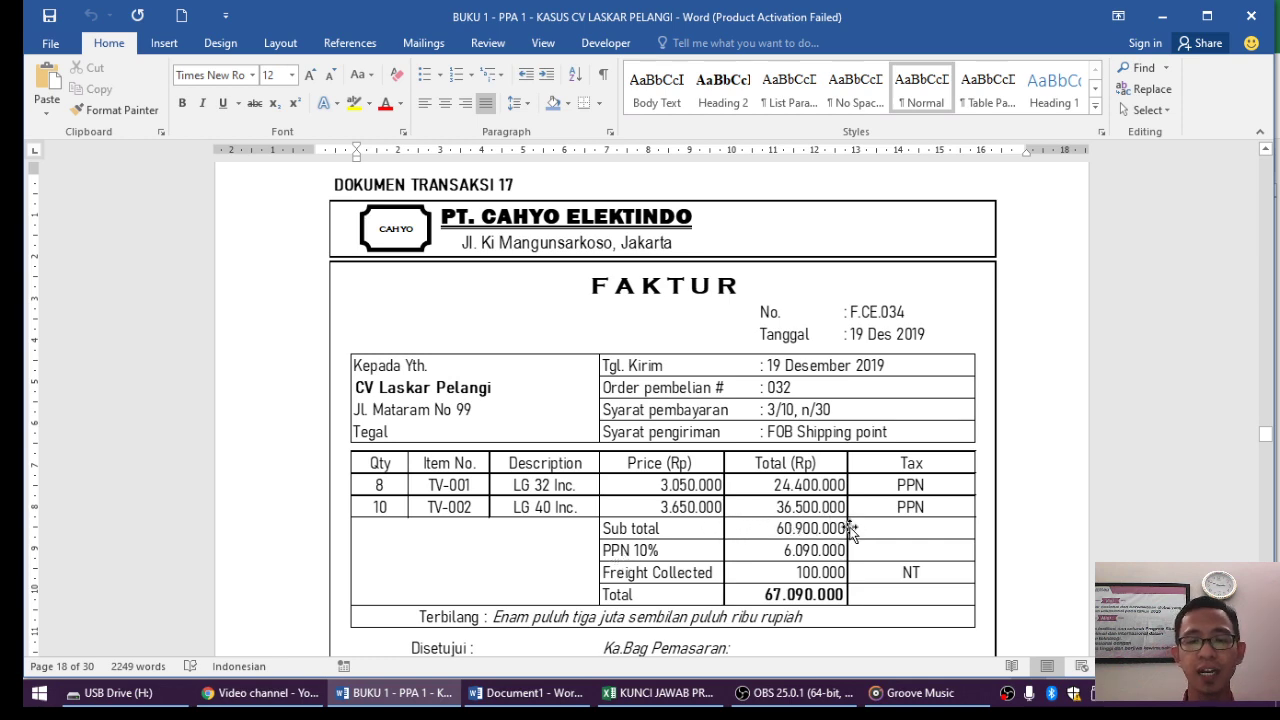
click(657, 693)
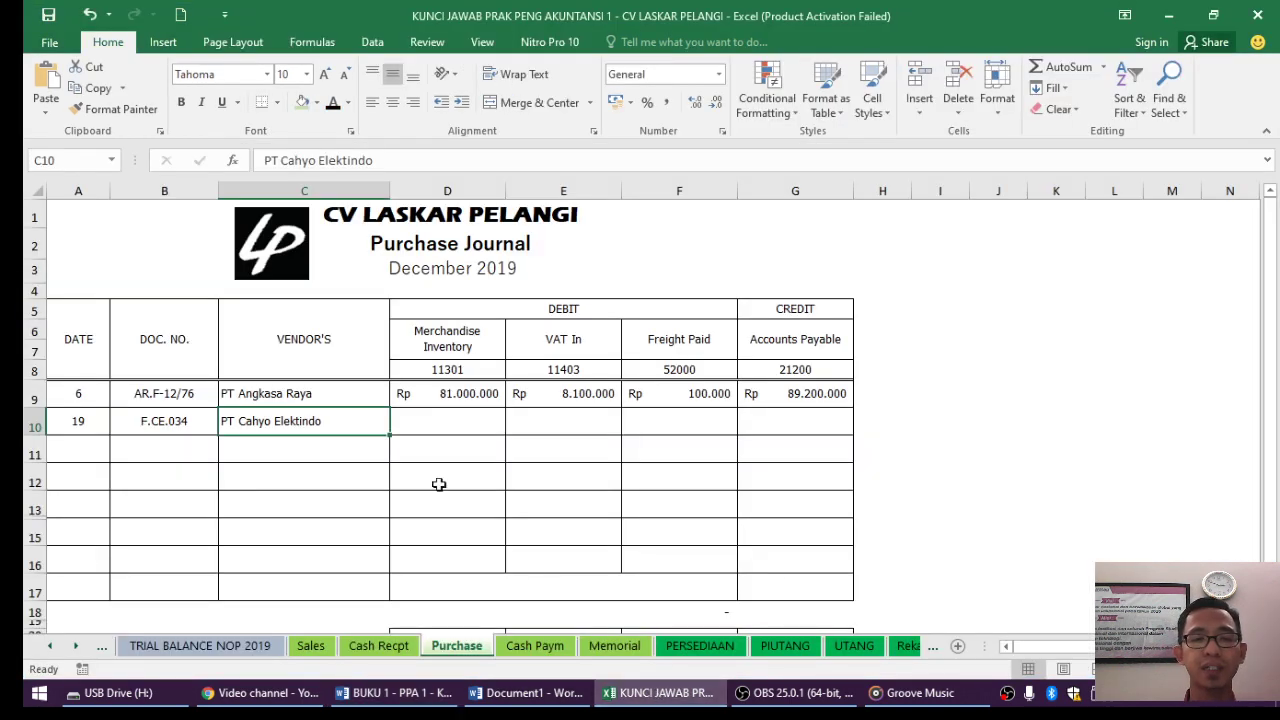
click(457, 421)
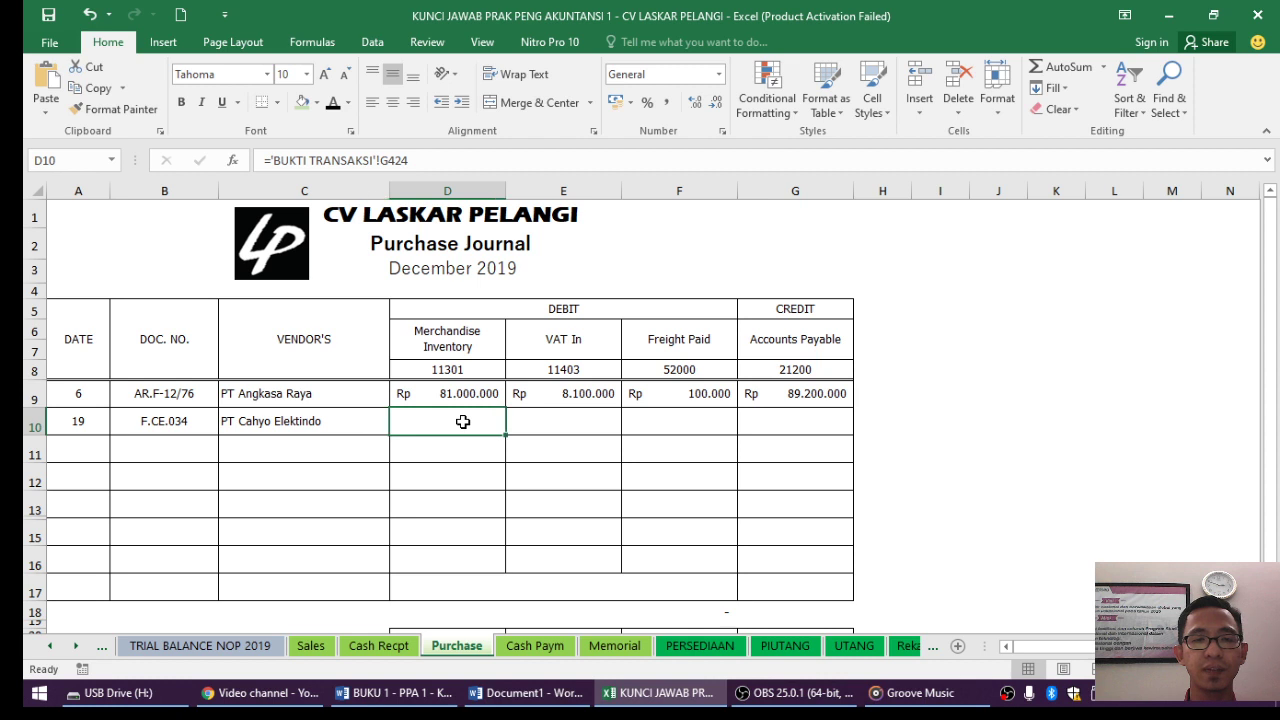
click(334, 103)
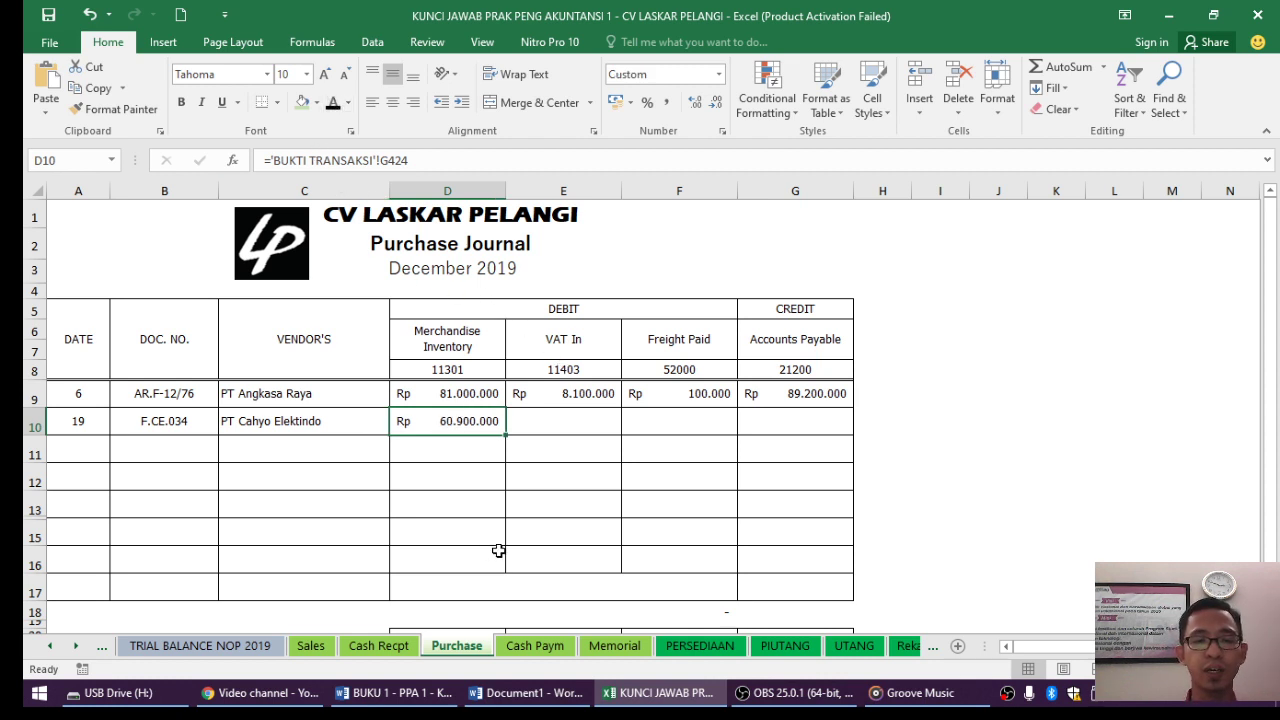
click(385, 693)
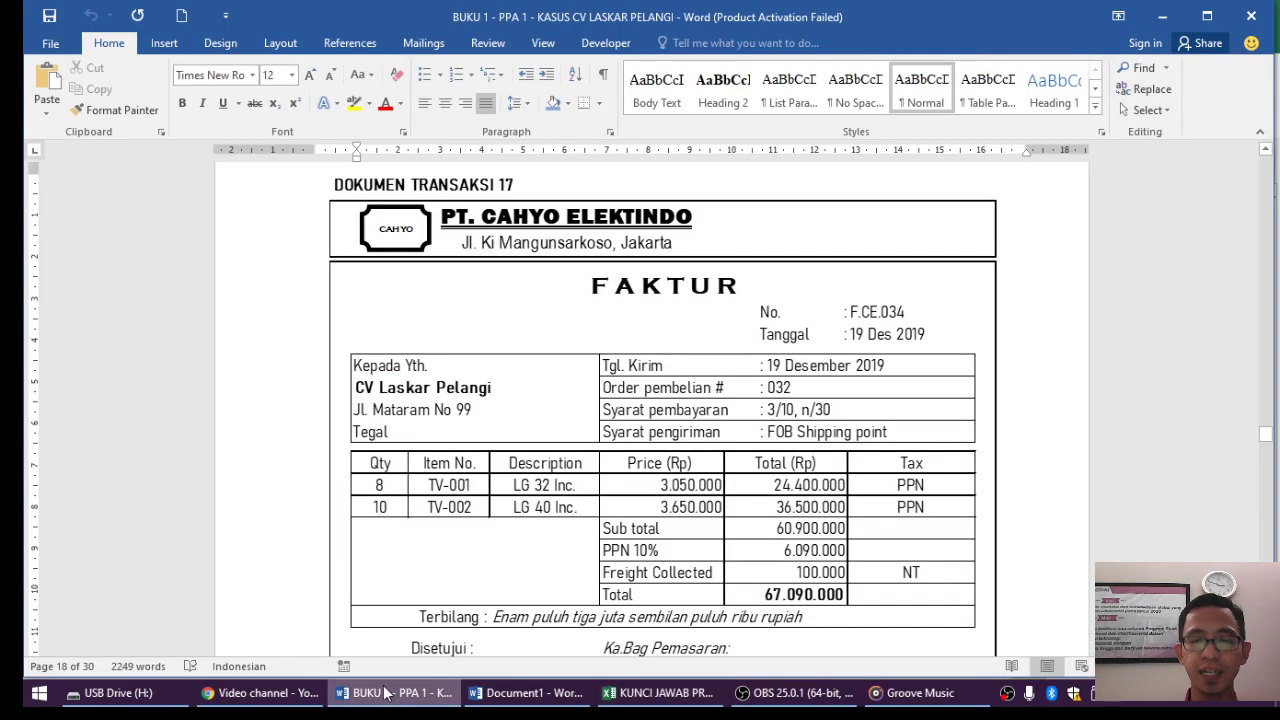
click(667, 693)
click(557, 431)
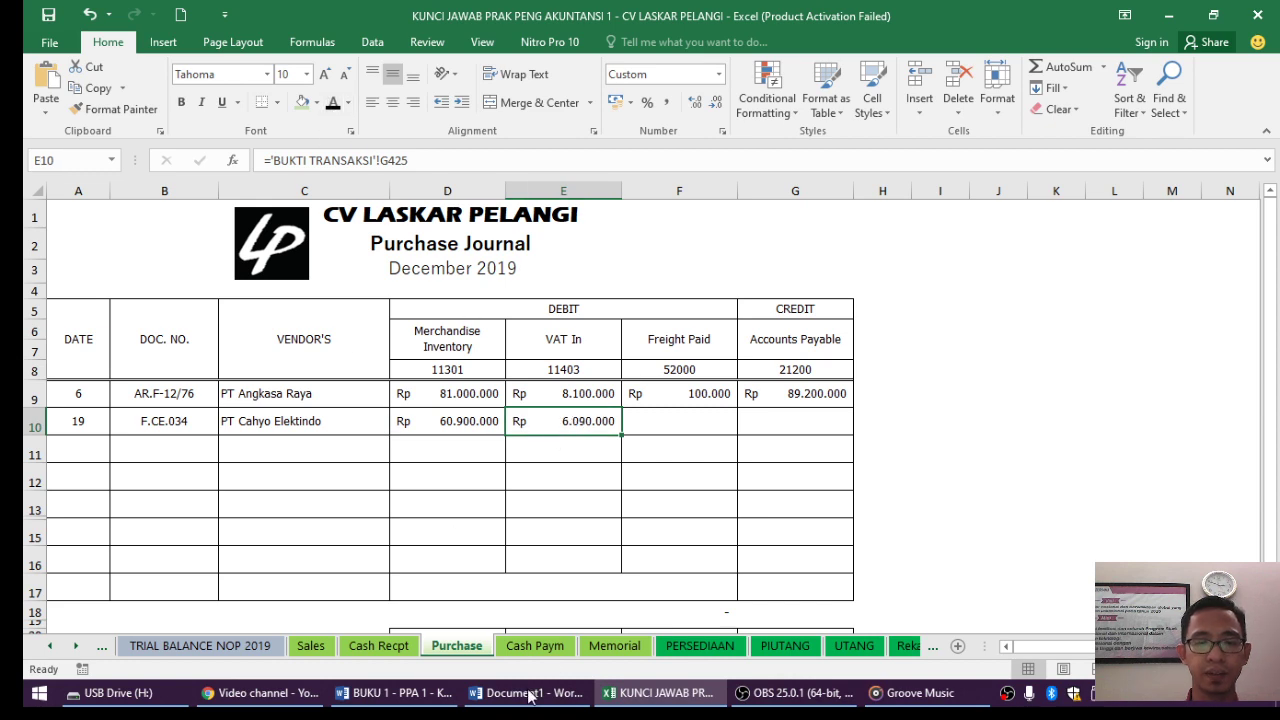
Recheck the invoice in Word and, back in Excel, reveal Freight Paid 100.000 in F10 and Accounts Payable 67.090.000 in G10 in black font.
click(400, 693)
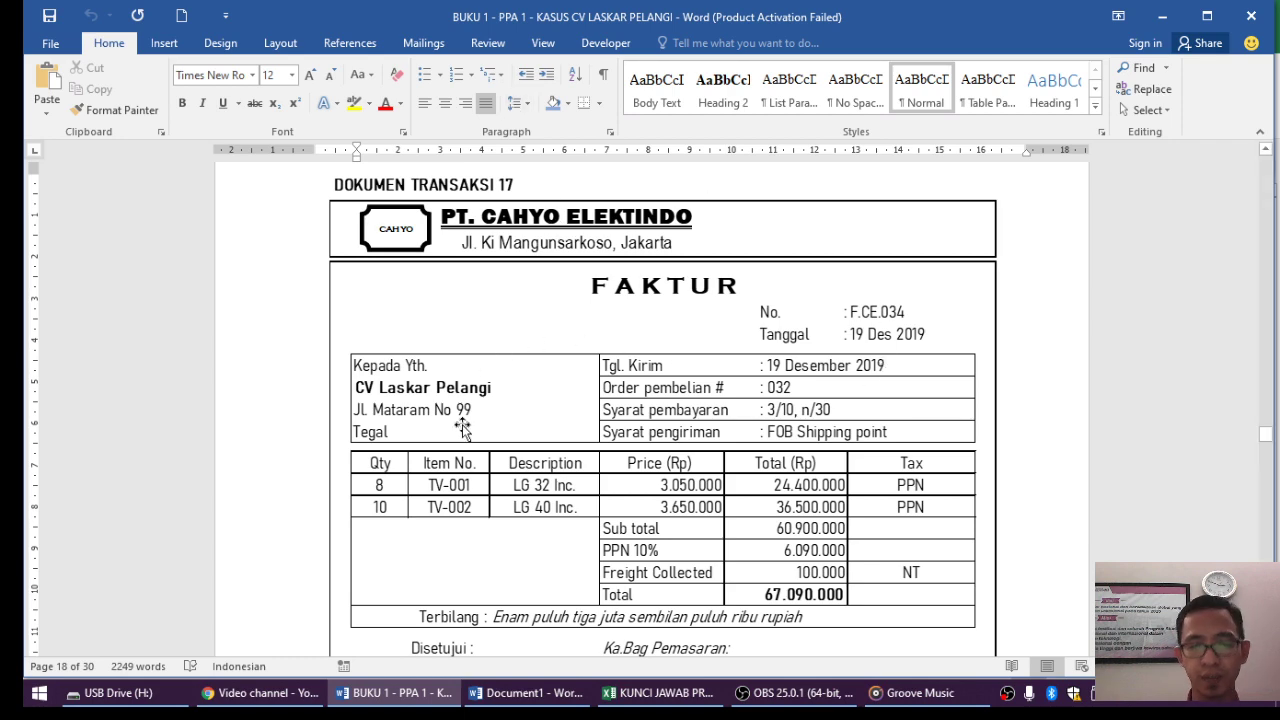
click(662, 693)
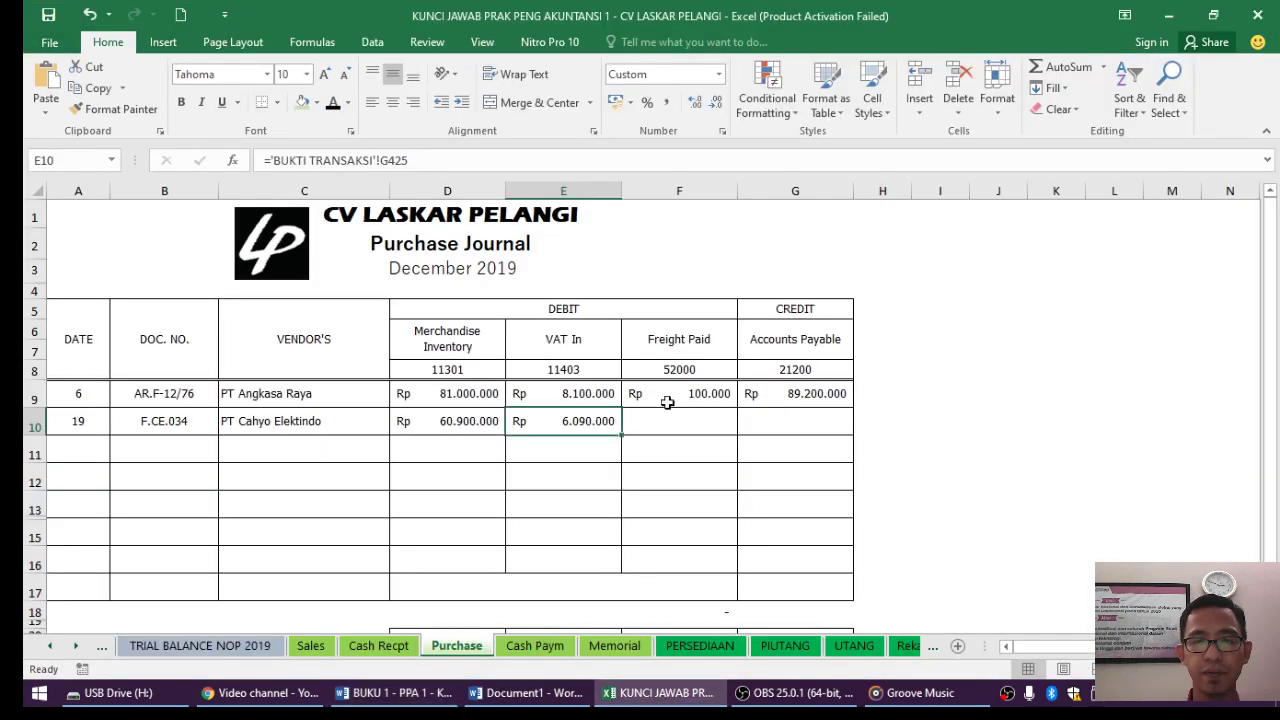
click(688, 432)
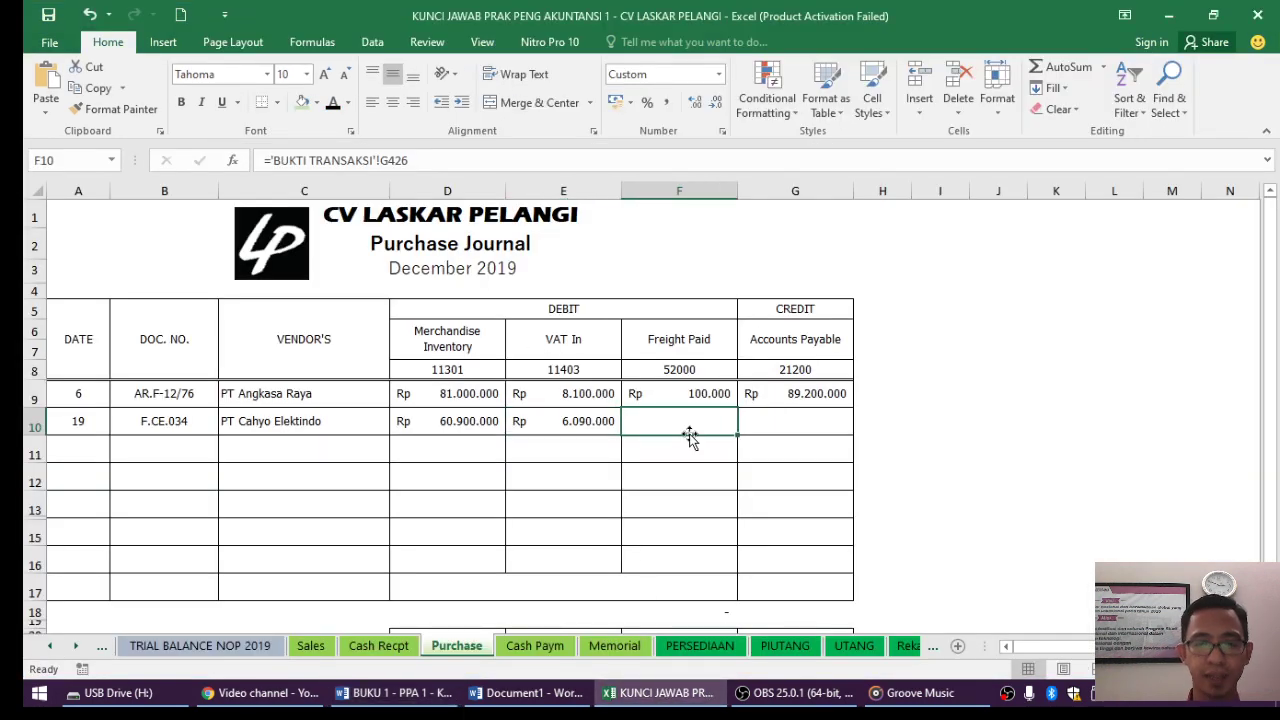
click(330, 104)
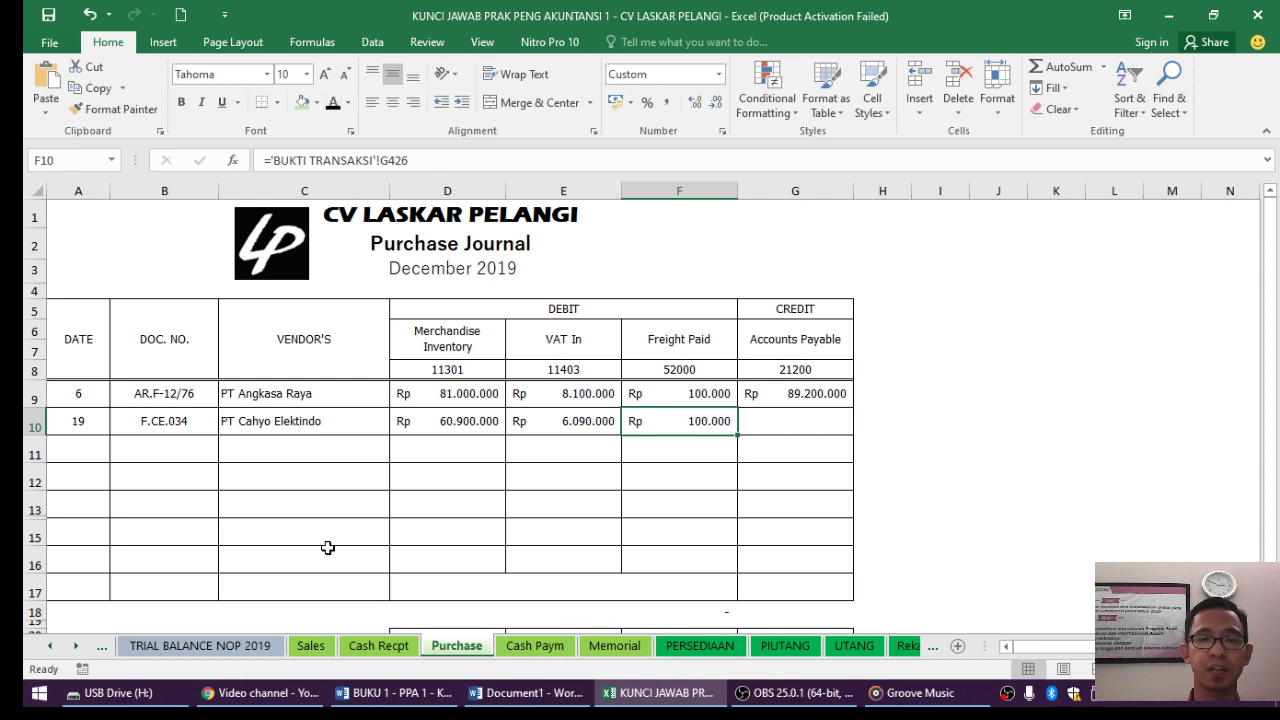
click(376, 695)
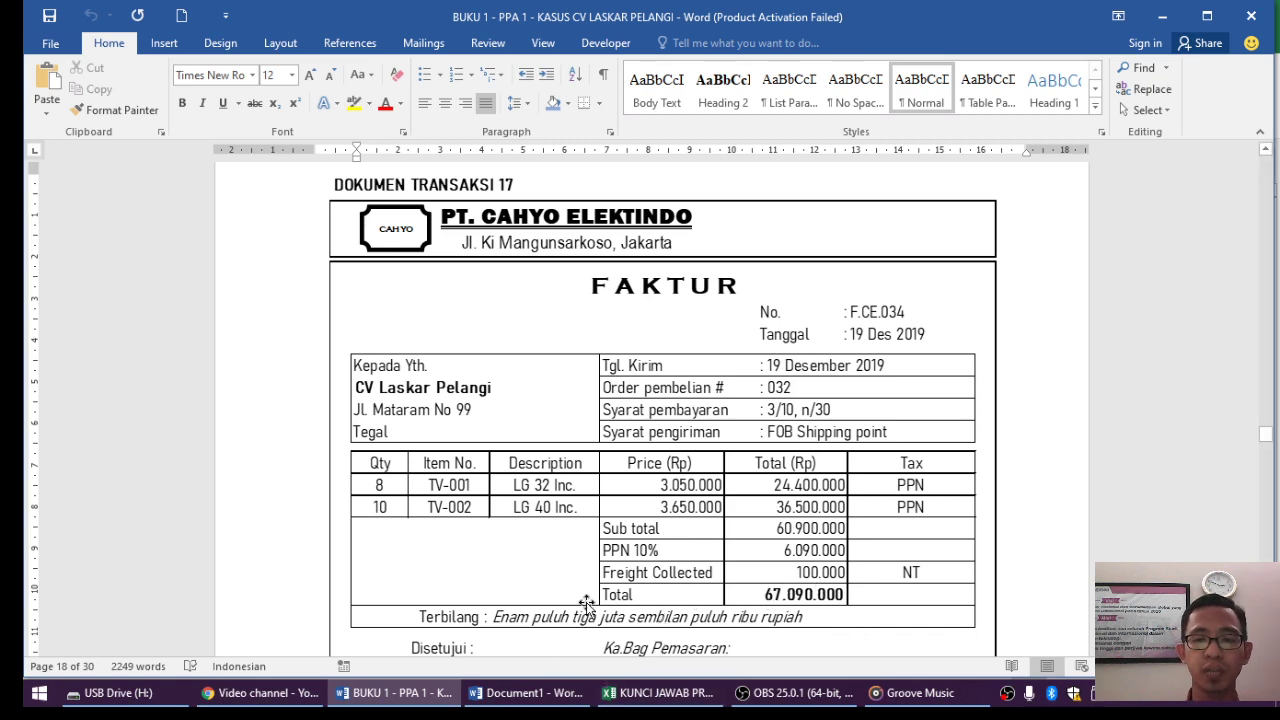
click(662, 693)
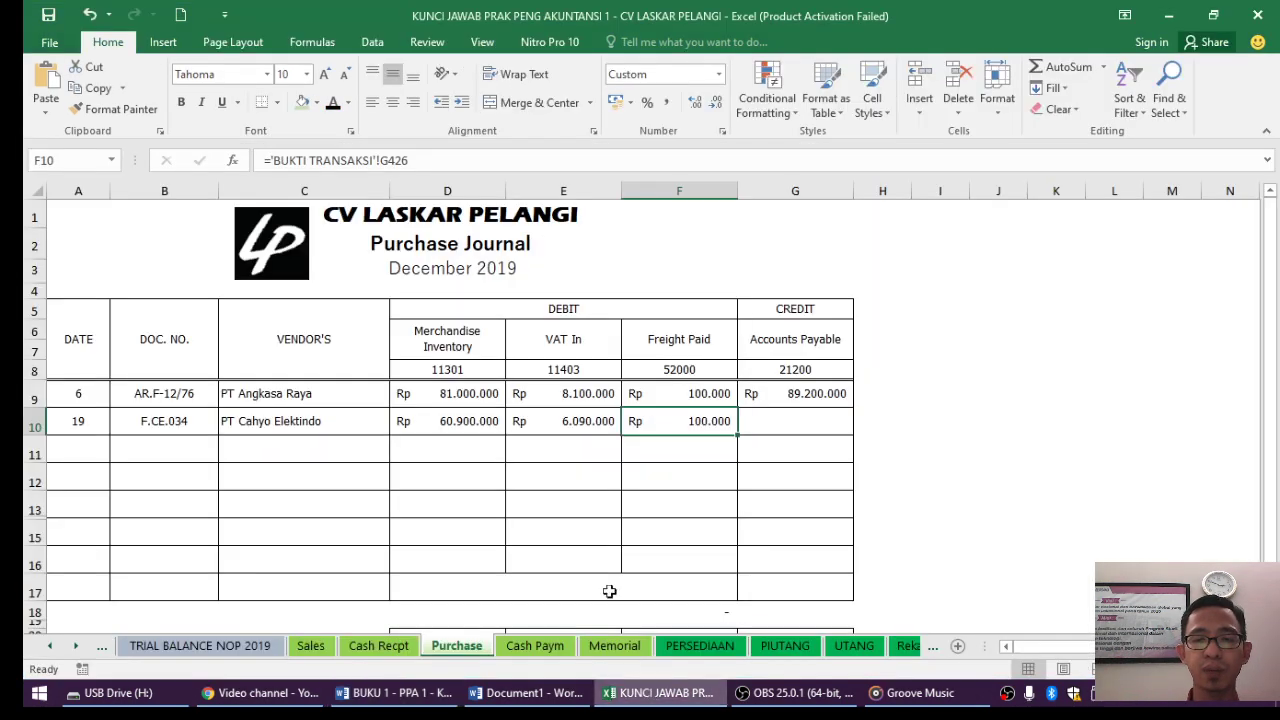
click(791, 419)
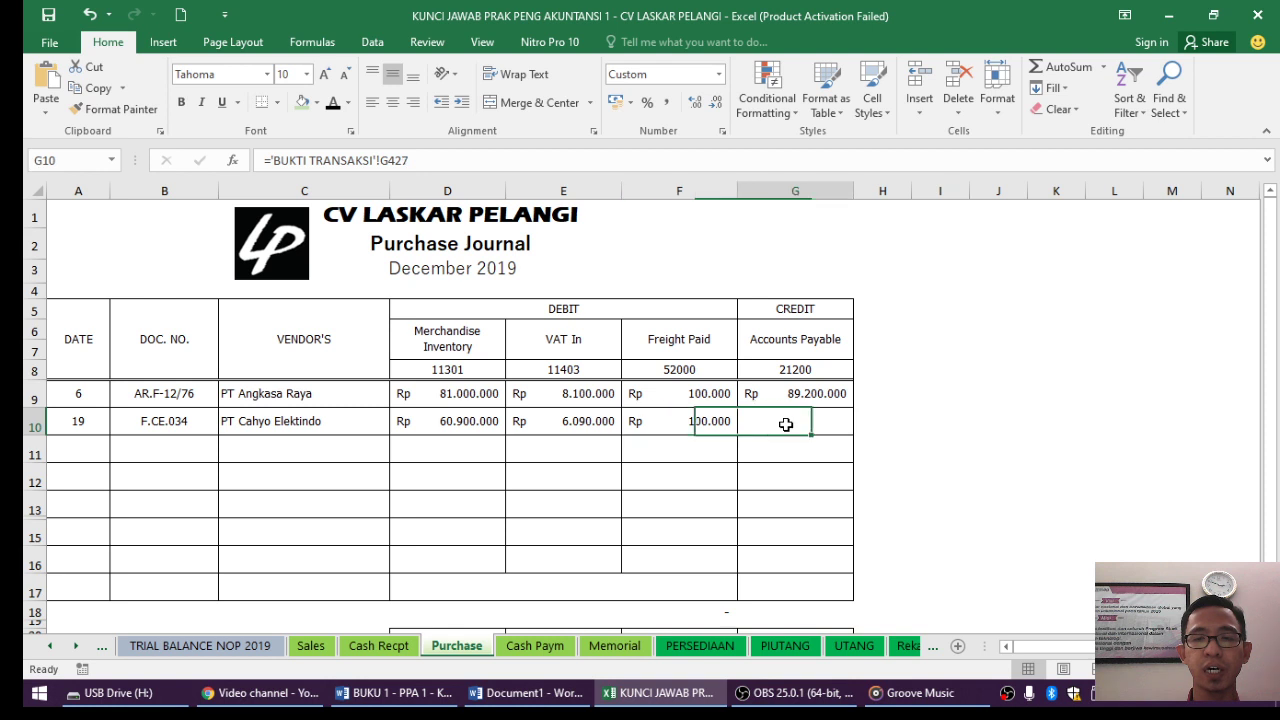
click(333, 104)
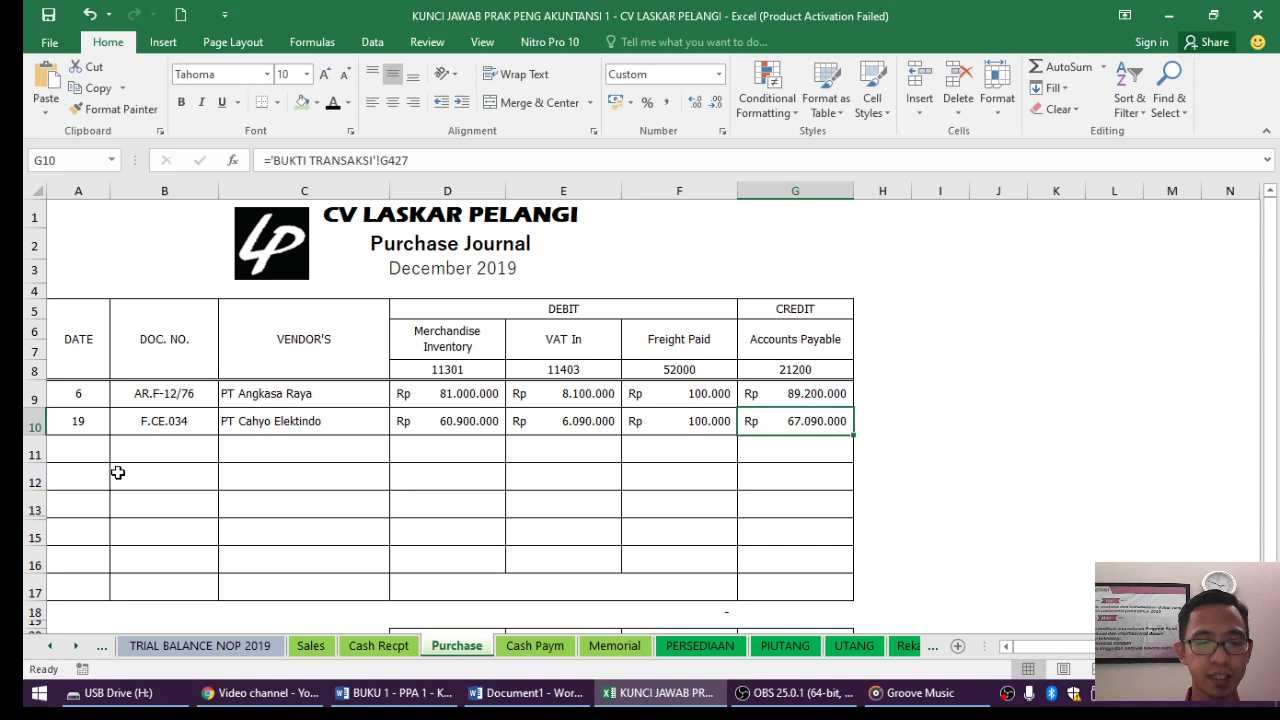
Switch to the BUKU 1 case document in Word and examine Dokumen Transaksi 18, the cash receipt from Toko Bagong.
click(345, 705)
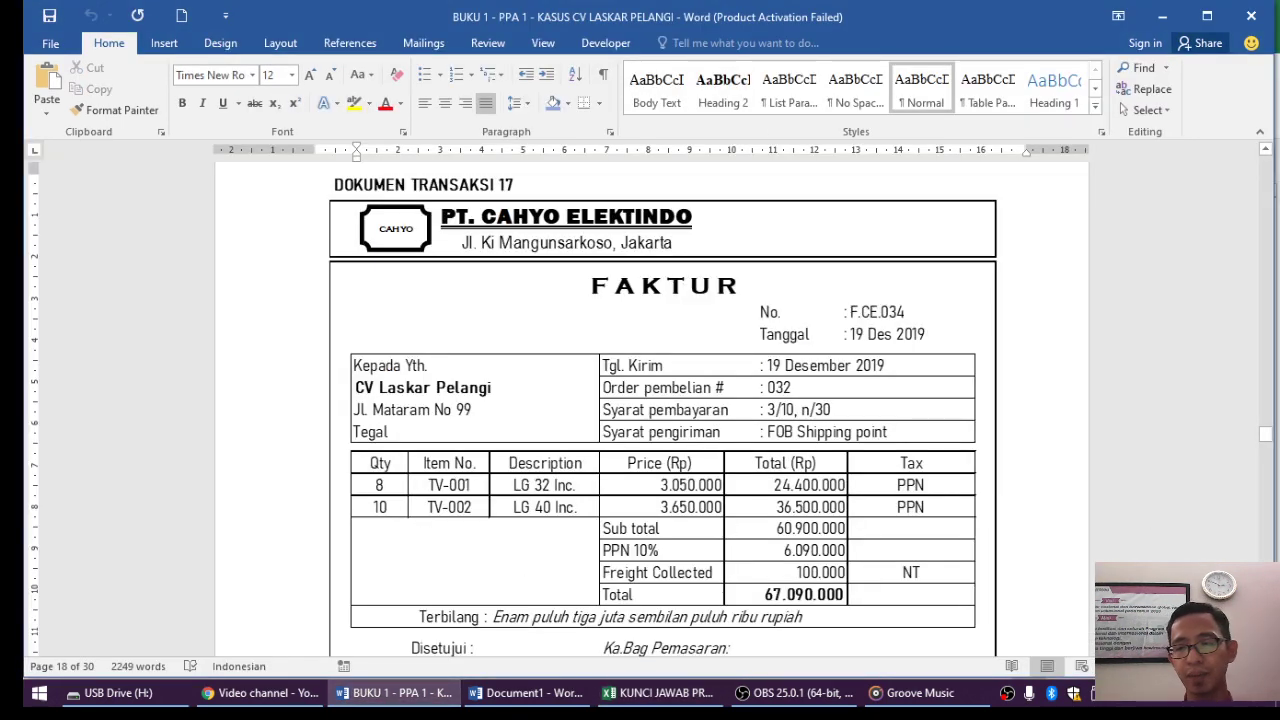
scroll(650, 410, down, 5)
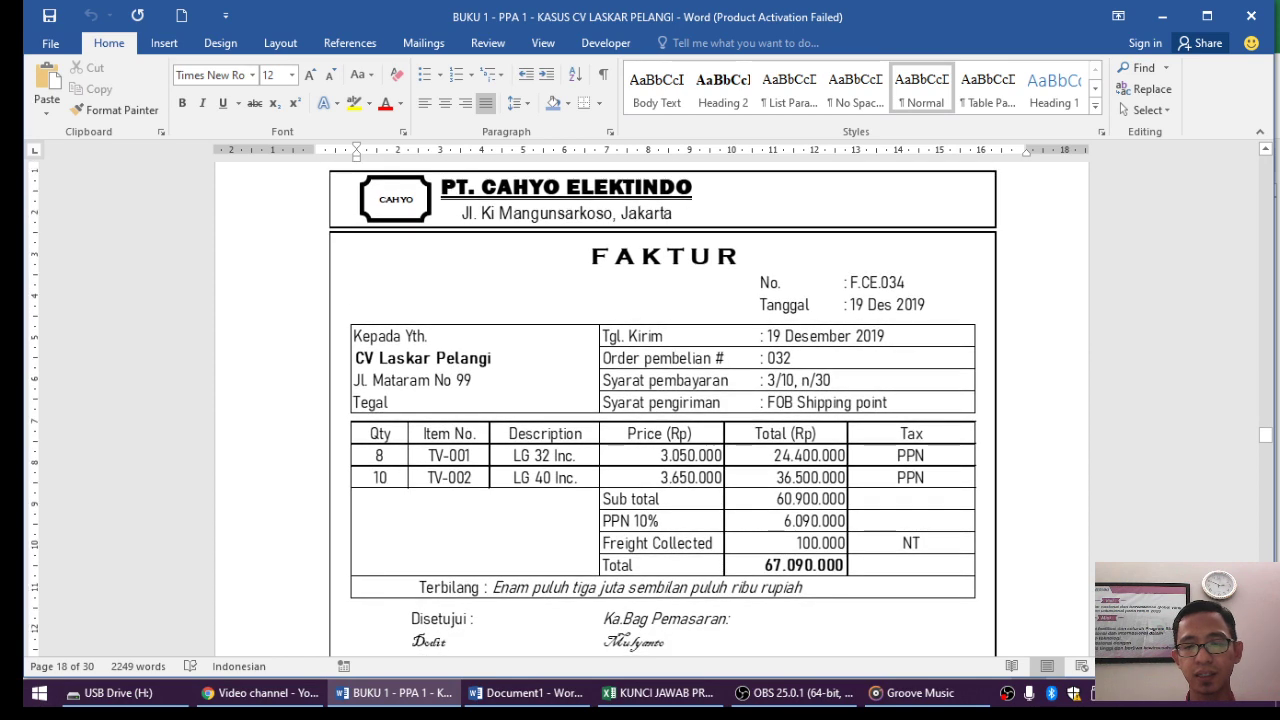
scroll(650, 410, down, 6)
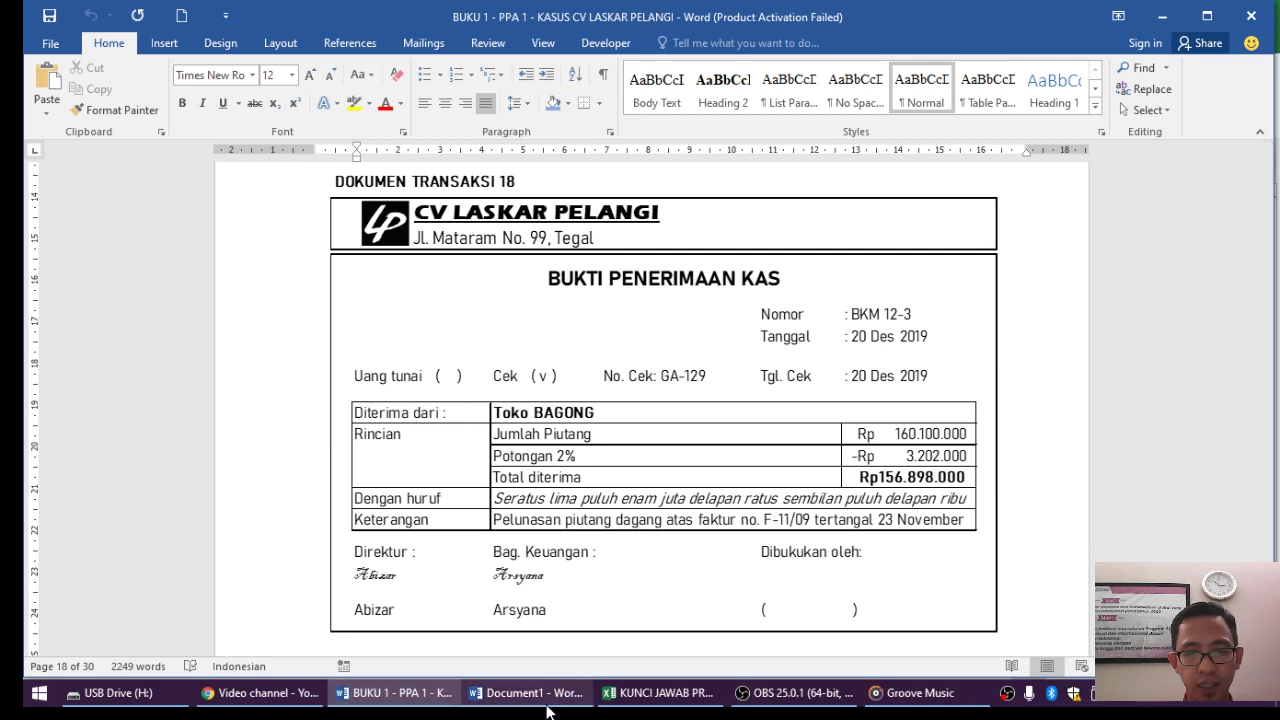
Switch to the Excel workbook and, on the PIUTANG sheet, examine Toko Bagong's sales, return, settlement and balance entries in rows 20 to 23.
click(652, 705)
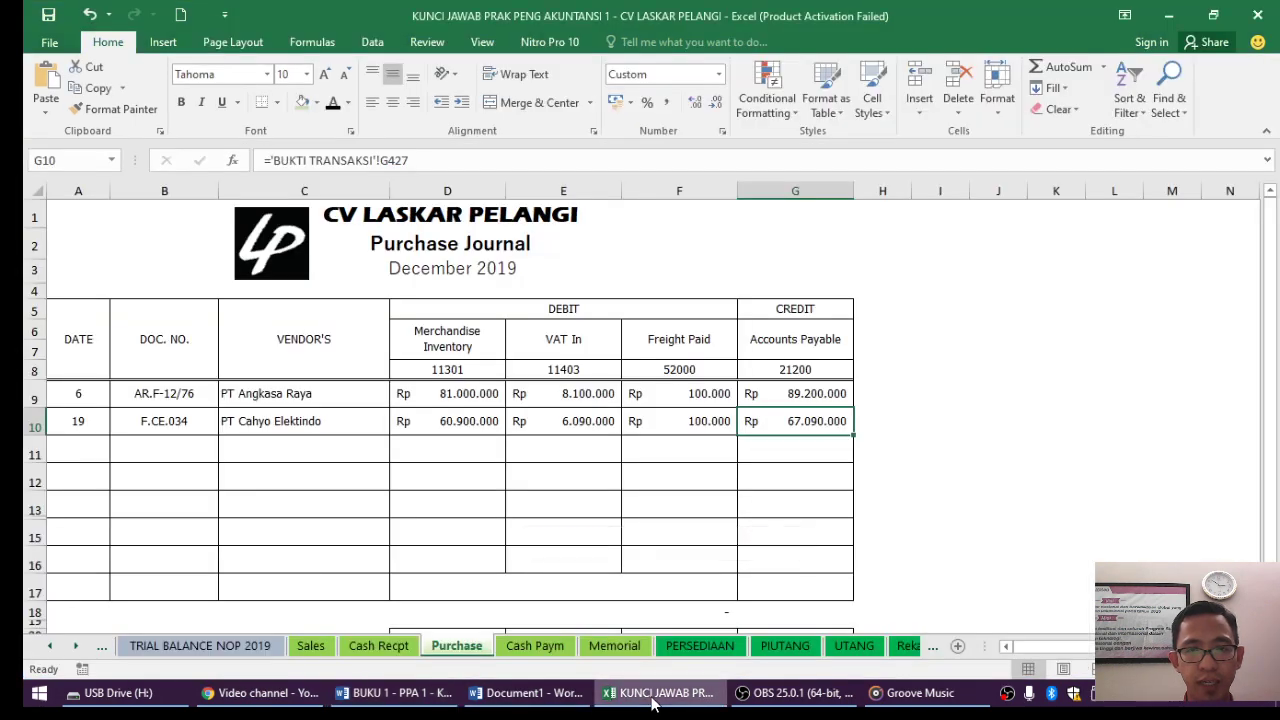
click(785, 646)
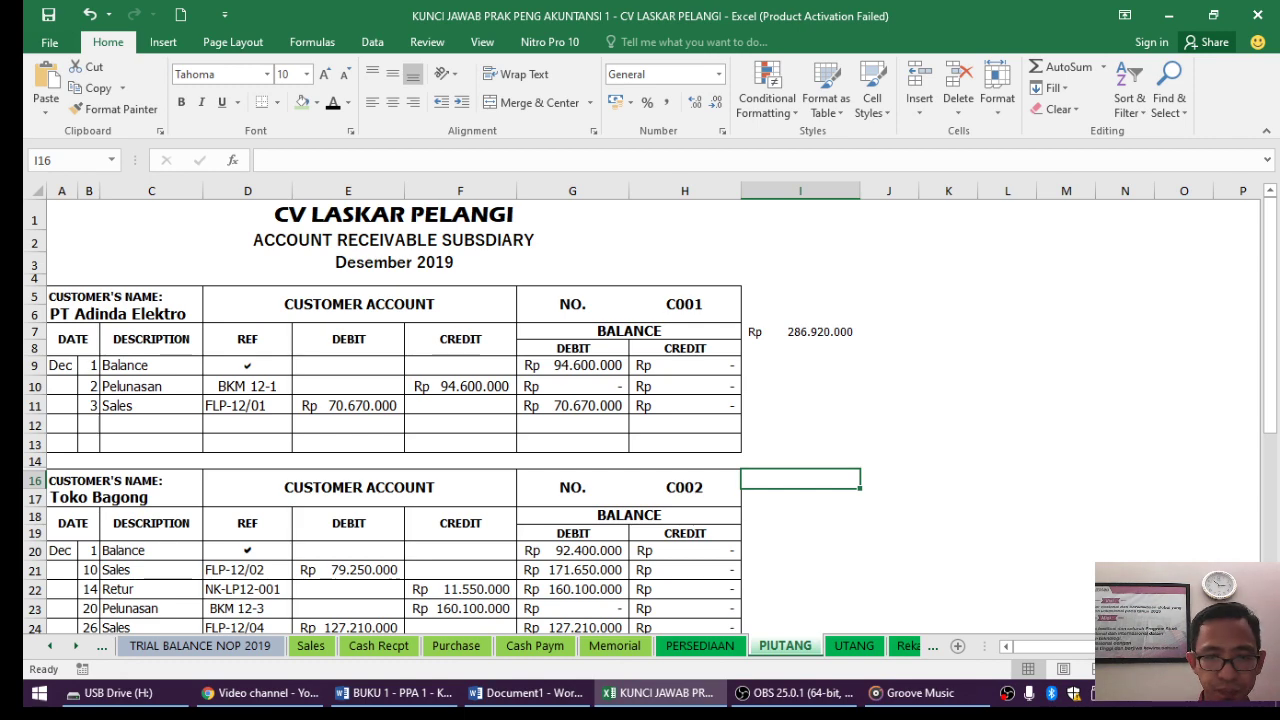
scroll(536, 442, down, 2)
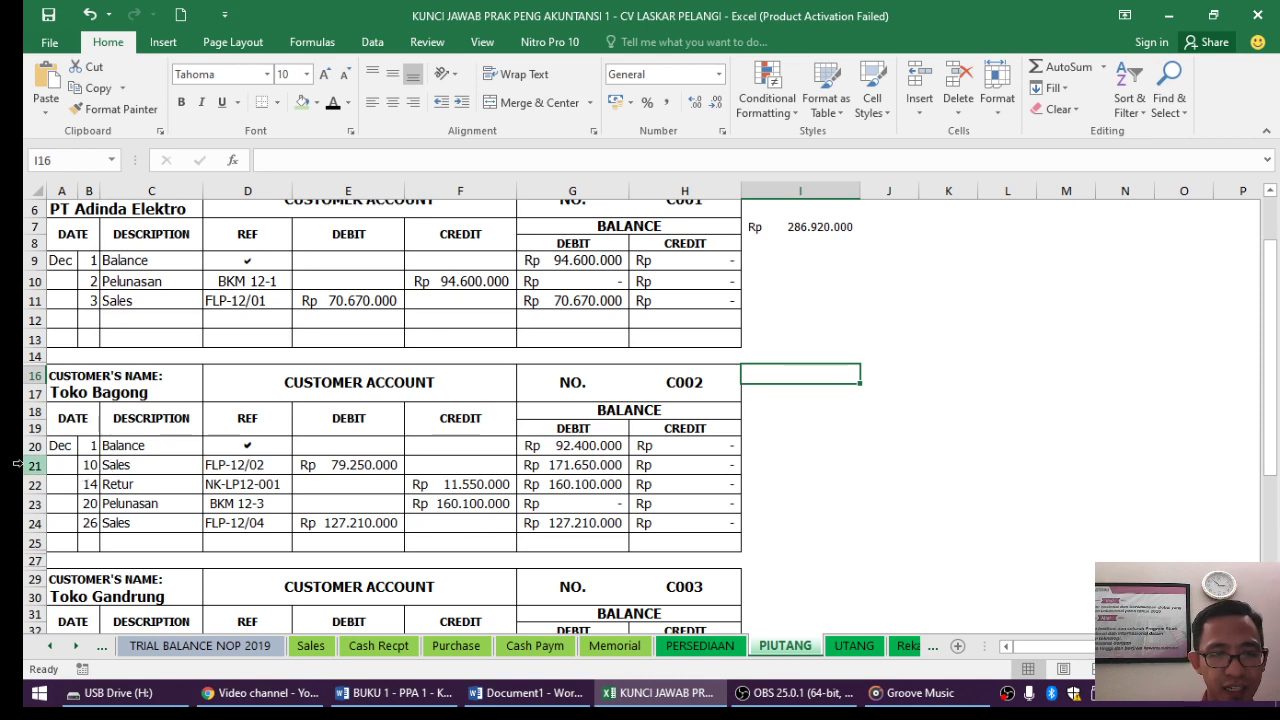
click(31, 505)
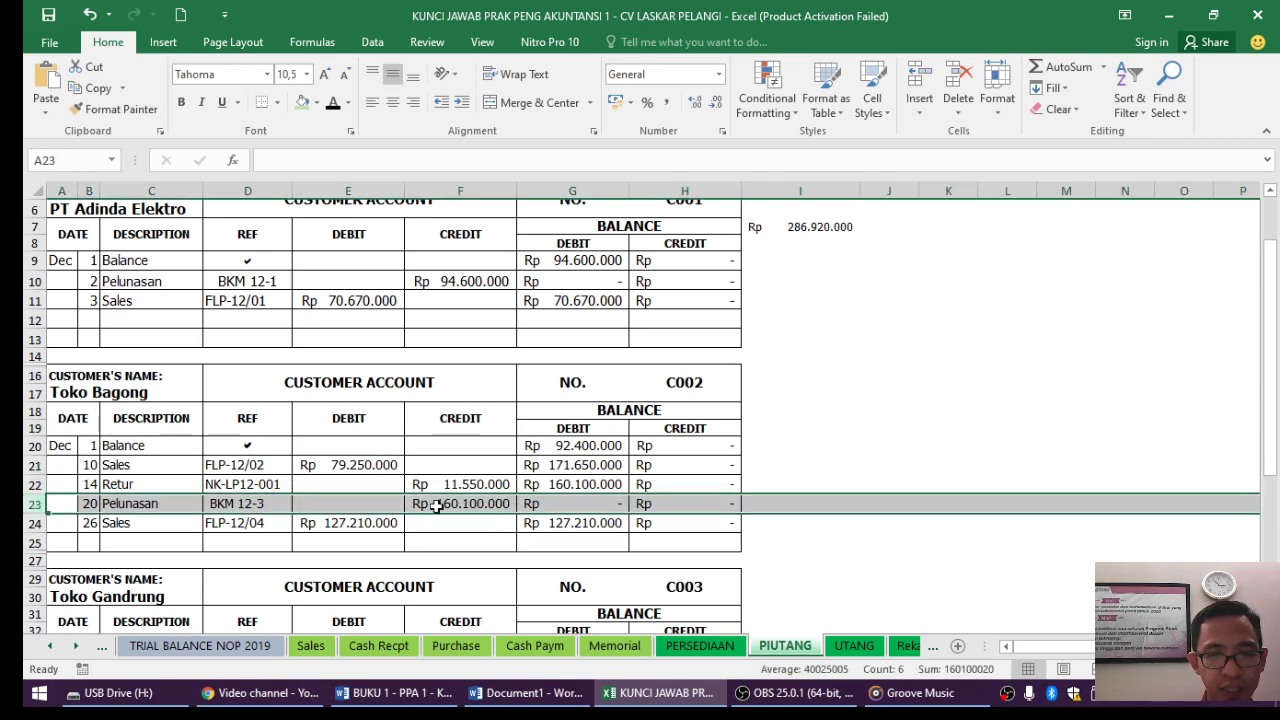
click(552, 462)
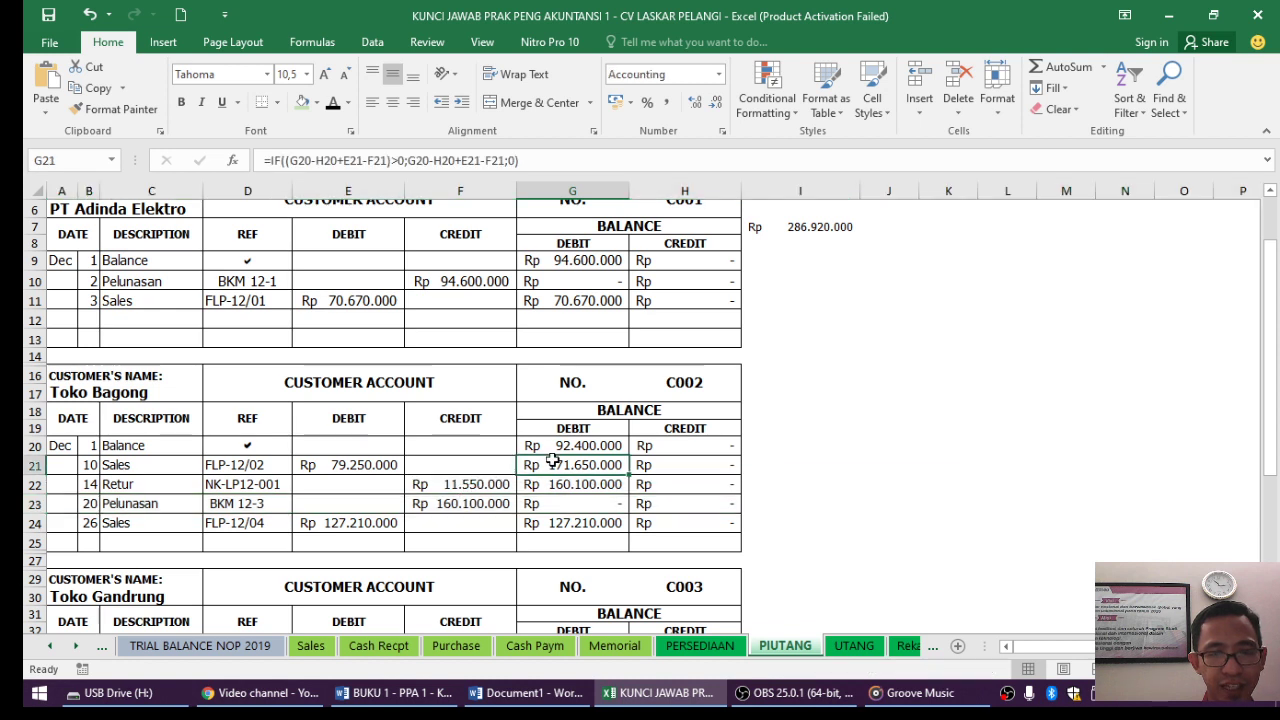
click(484, 484)
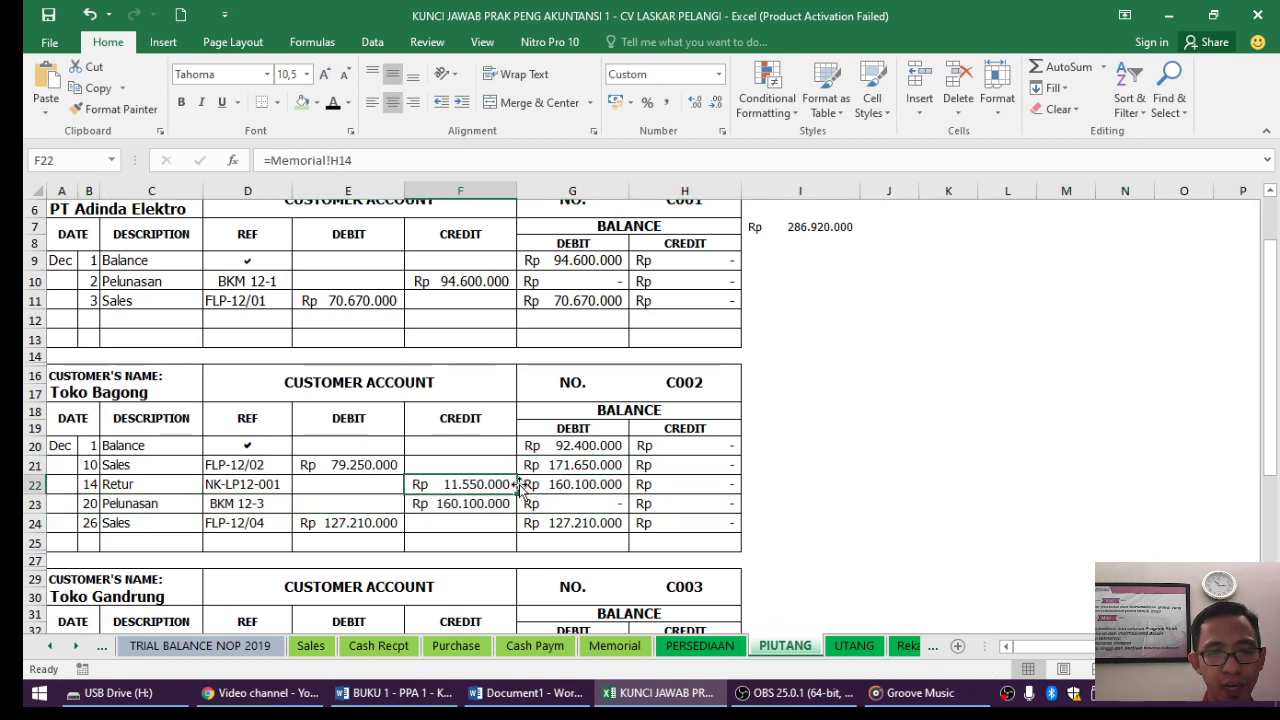
click(571, 483)
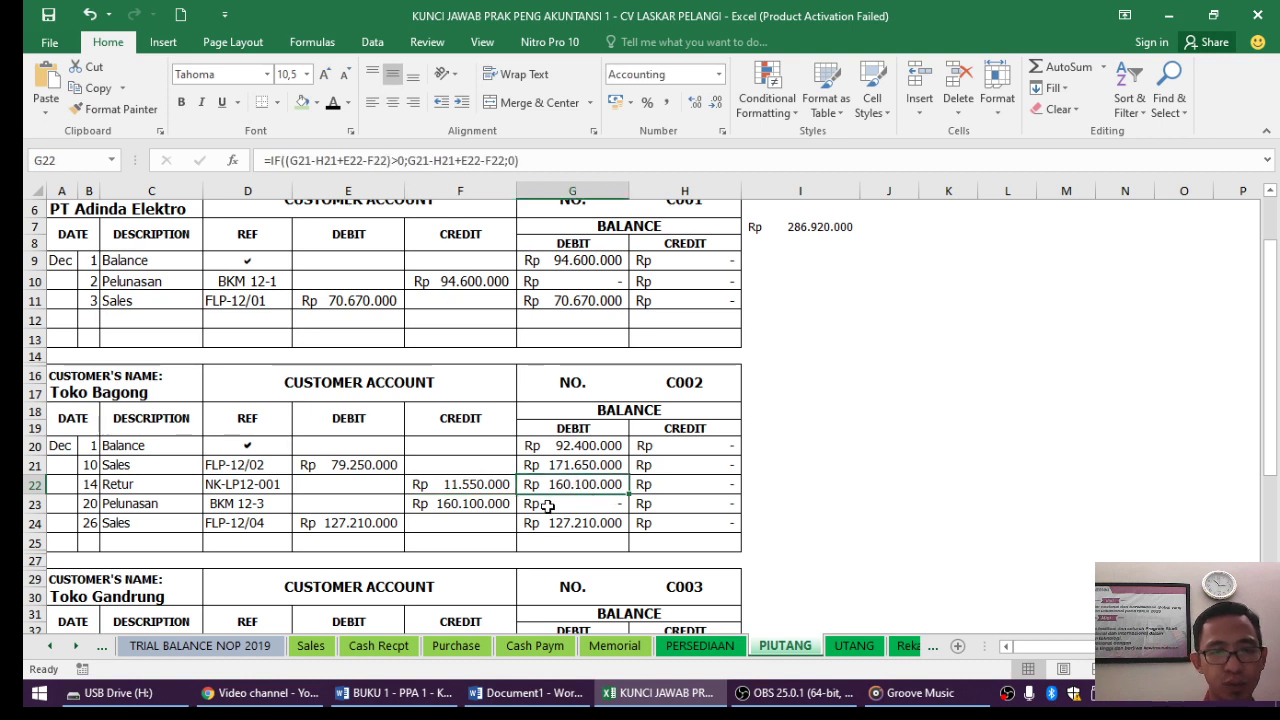
click(497, 505)
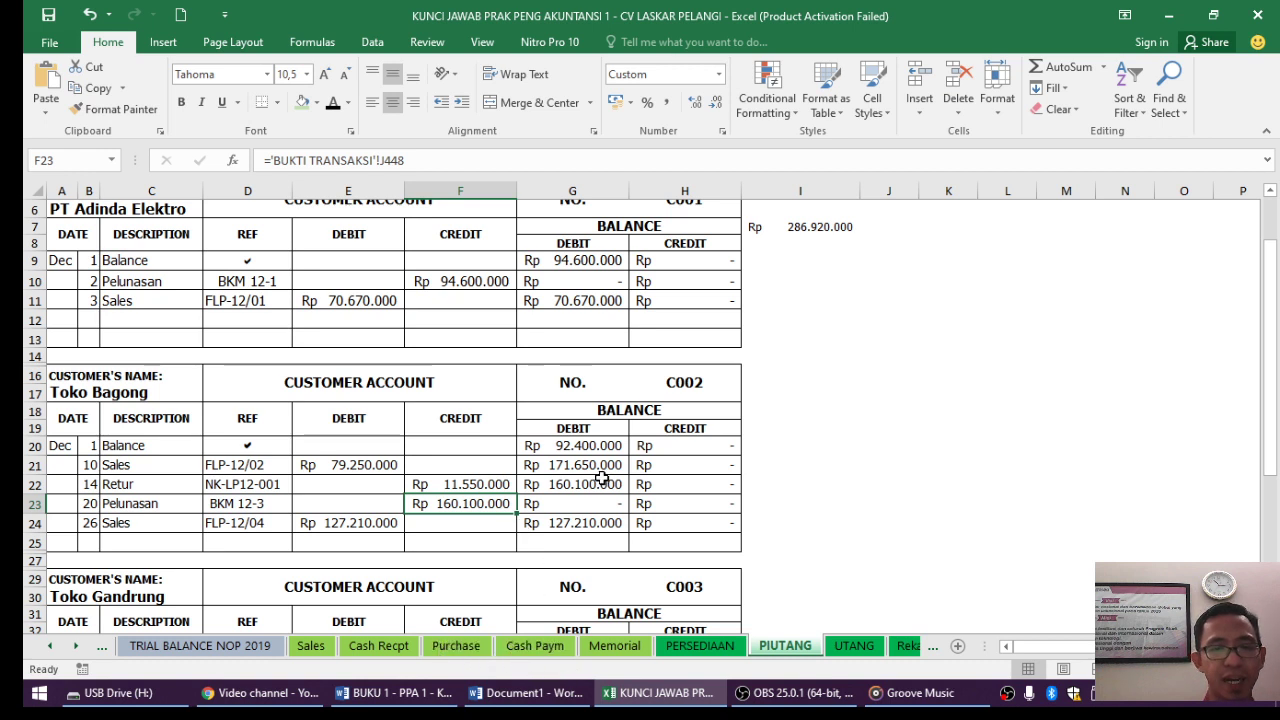
click(566, 463)
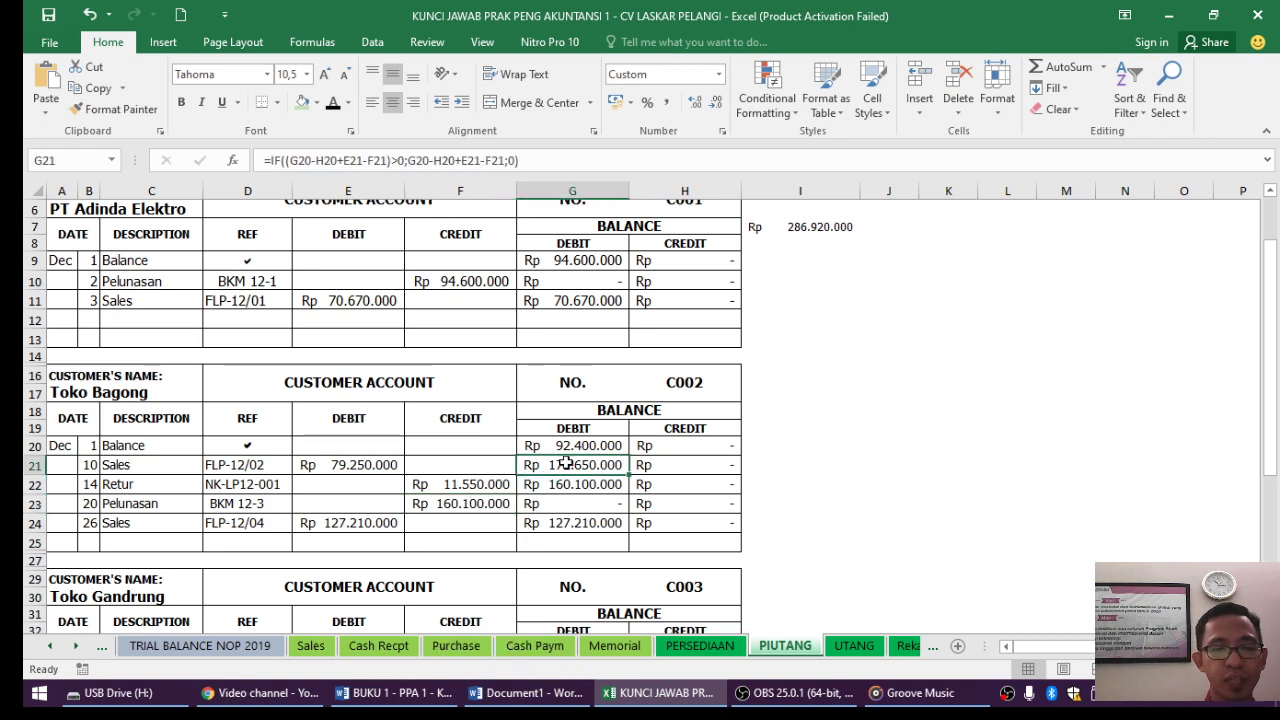
click(497, 504)
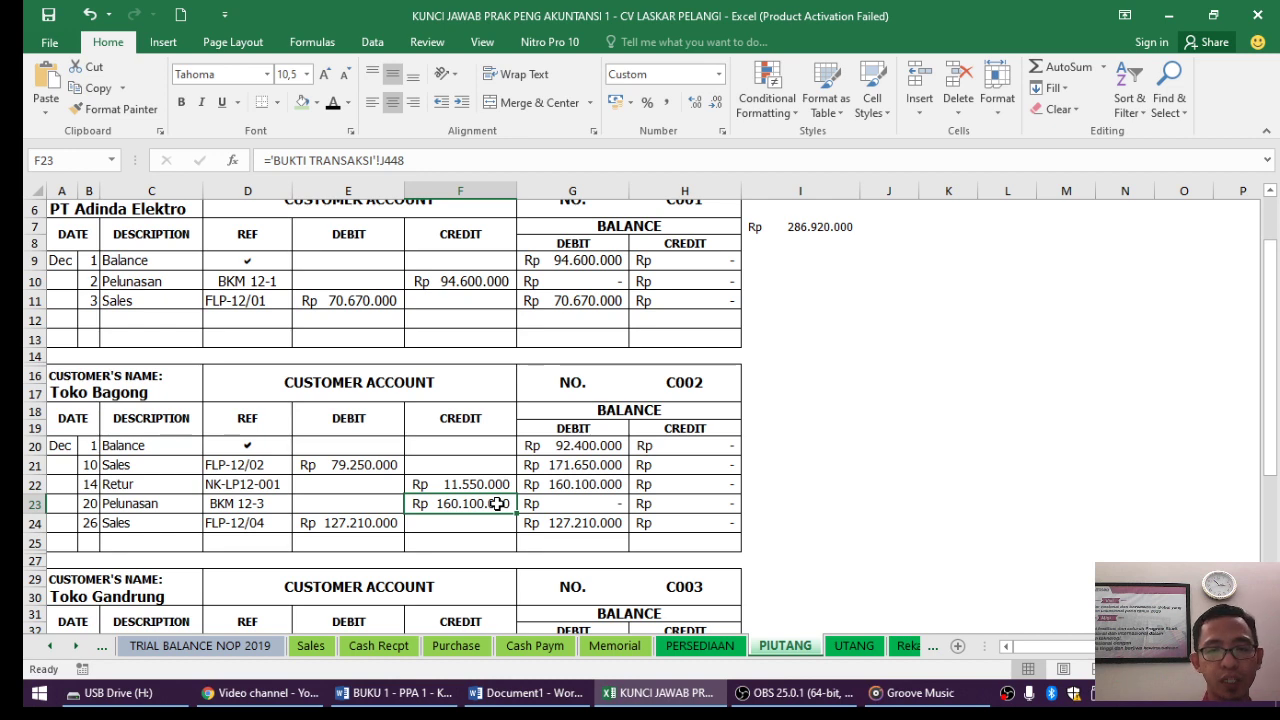
Switch to the BUKU 1 case document in Word and insert a comment on the empty line below cash receipt BKM 12-3.
click(380, 690)
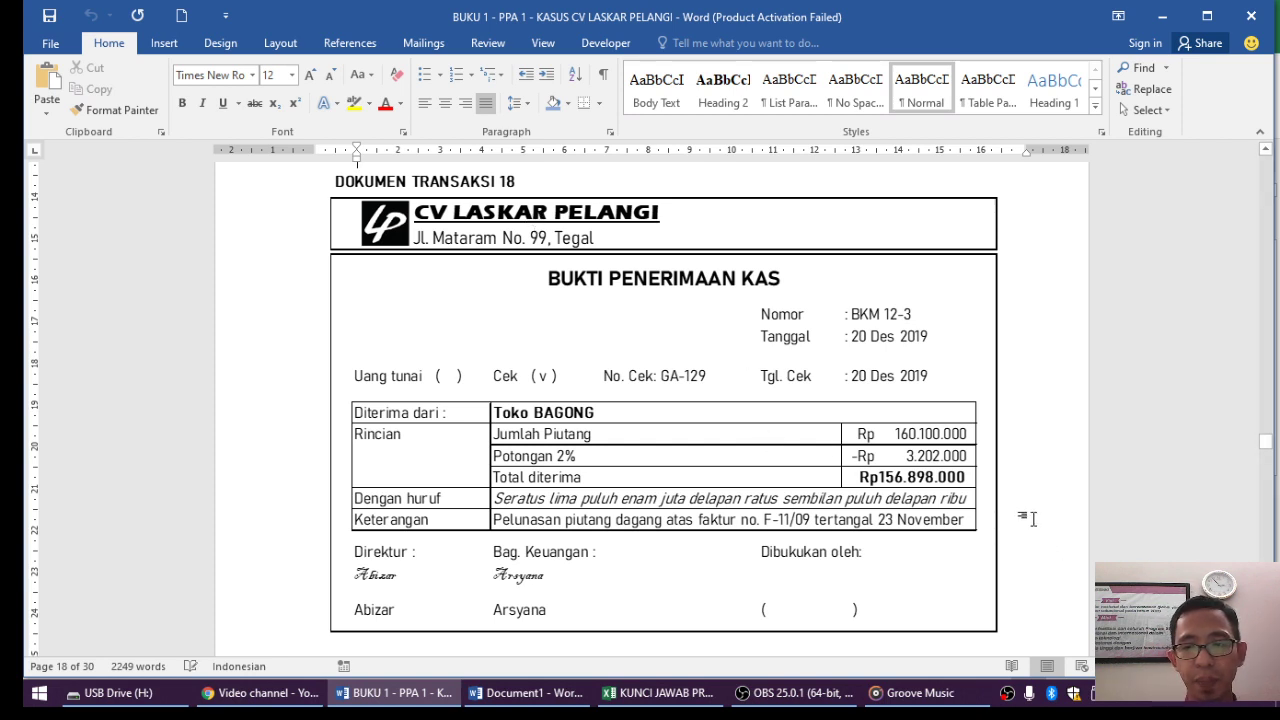
click(1028, 640)
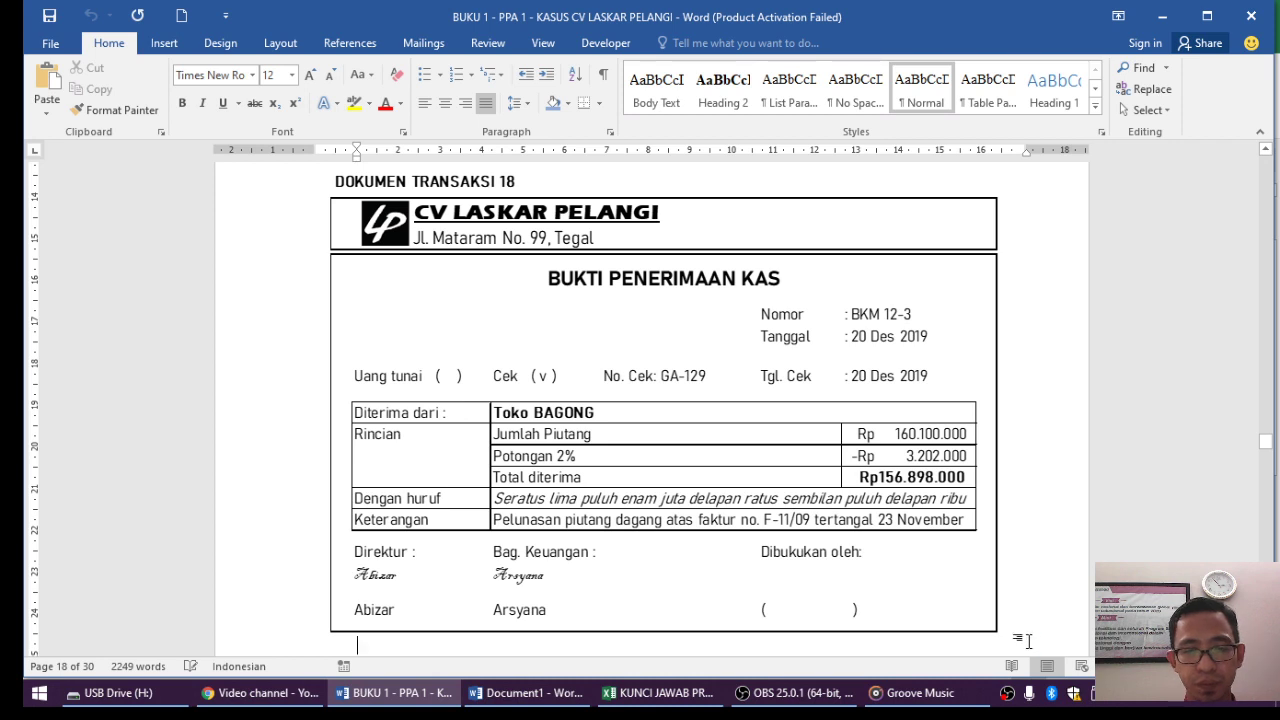
click(166, 46)
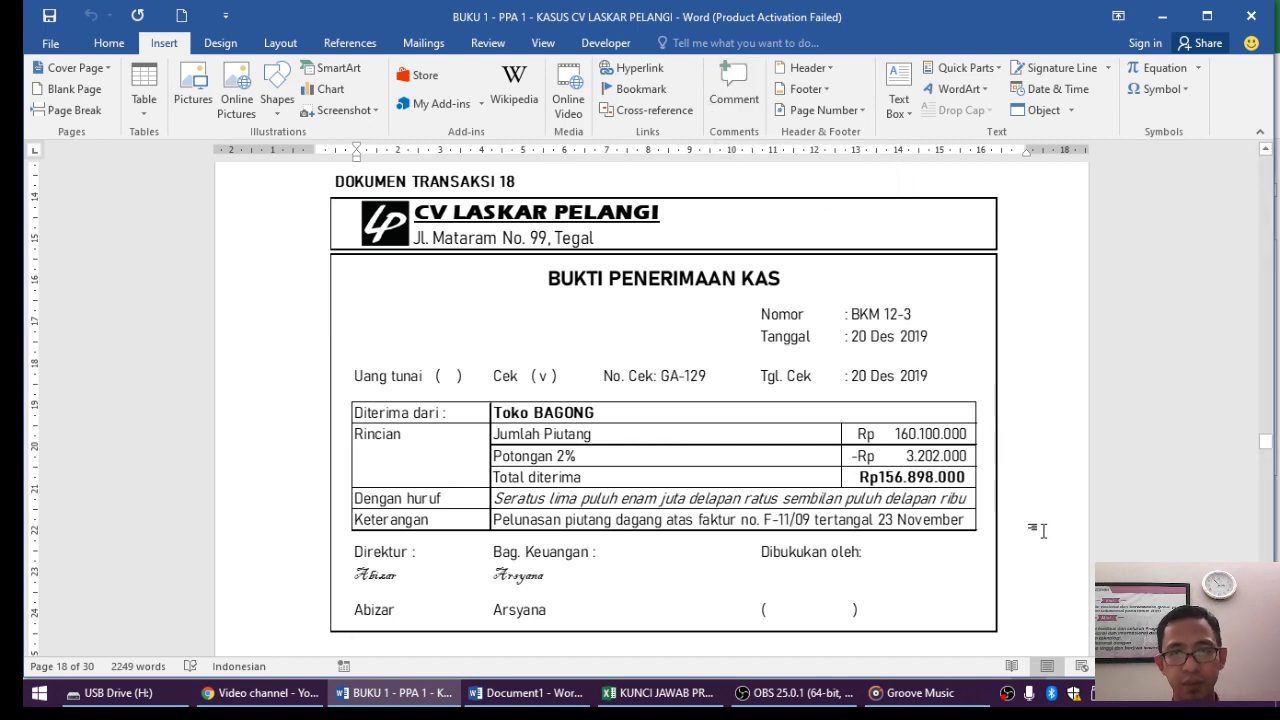
click(739, 106)
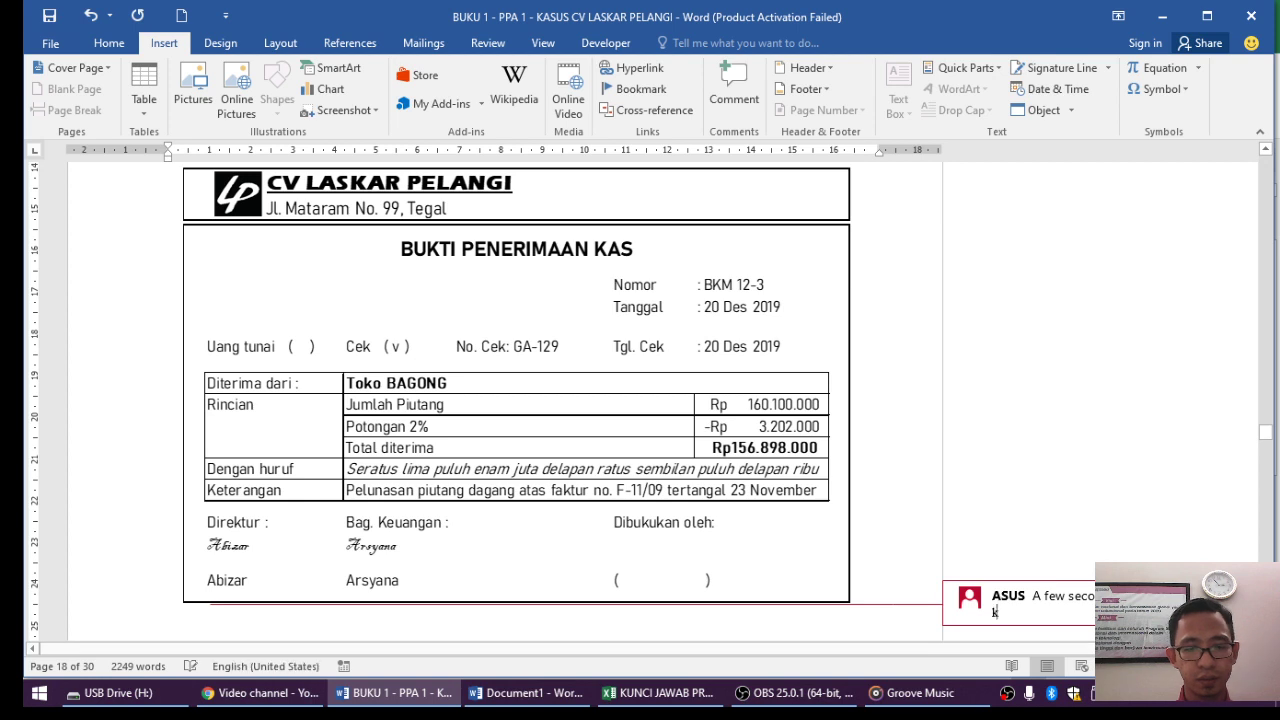
Begin the comment with the text "Keterangan: Pelunasan piutang dagang".
text(keterangan)
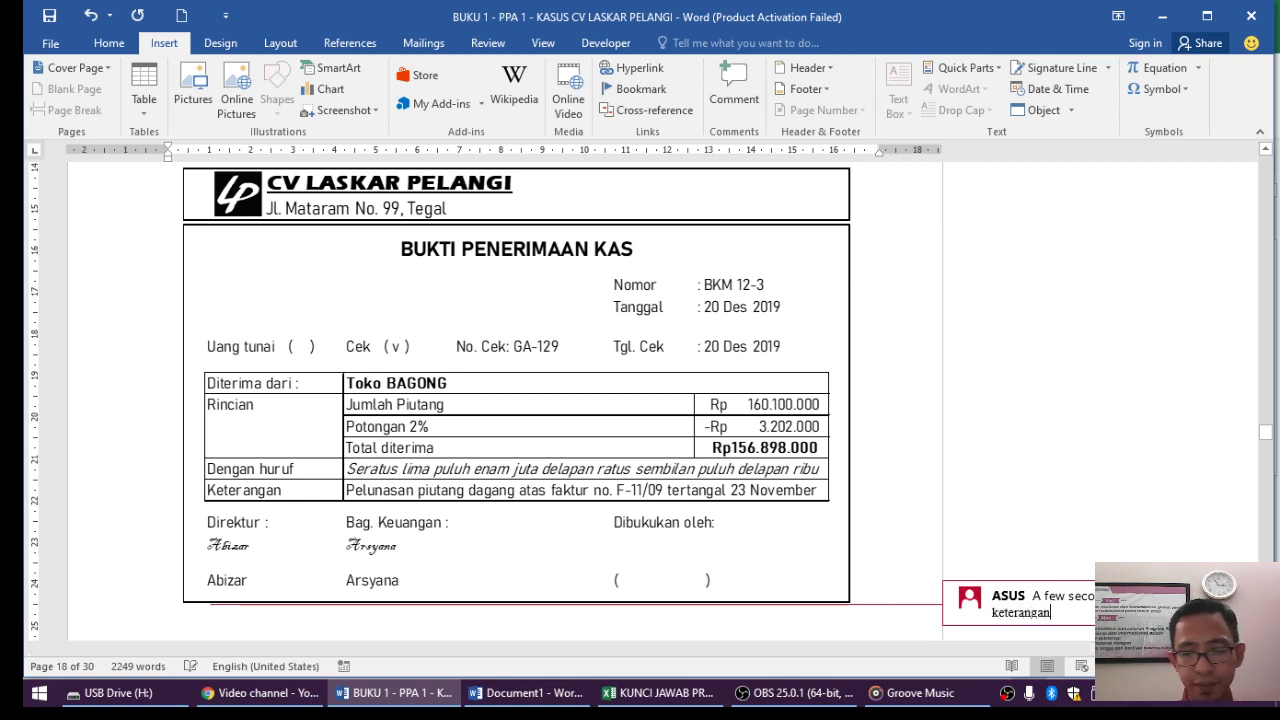
text(:)
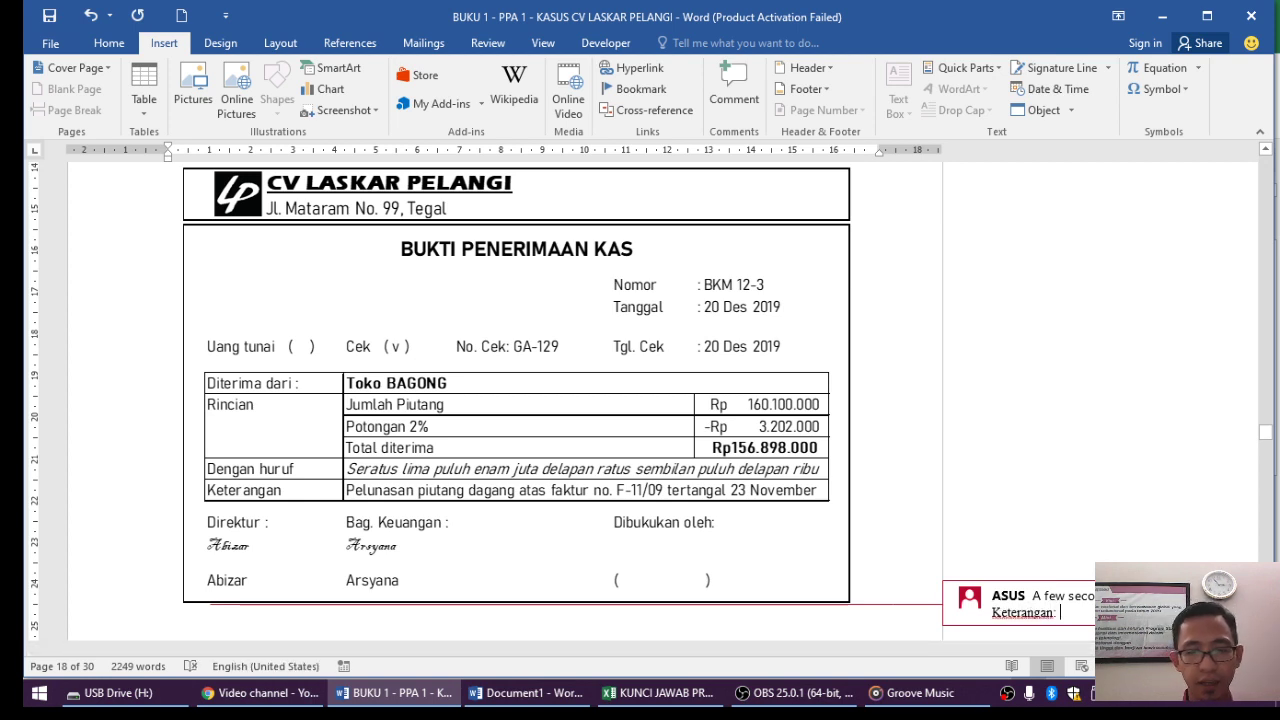
text( Pe)
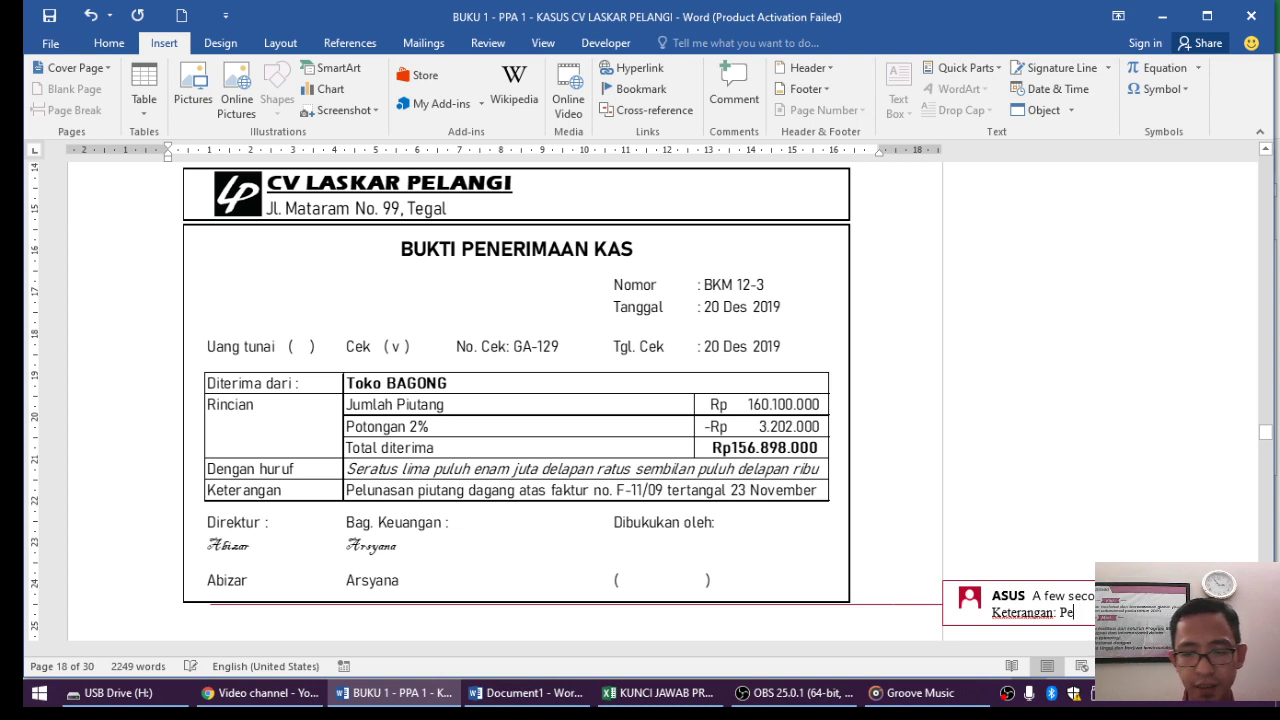
text(luna)
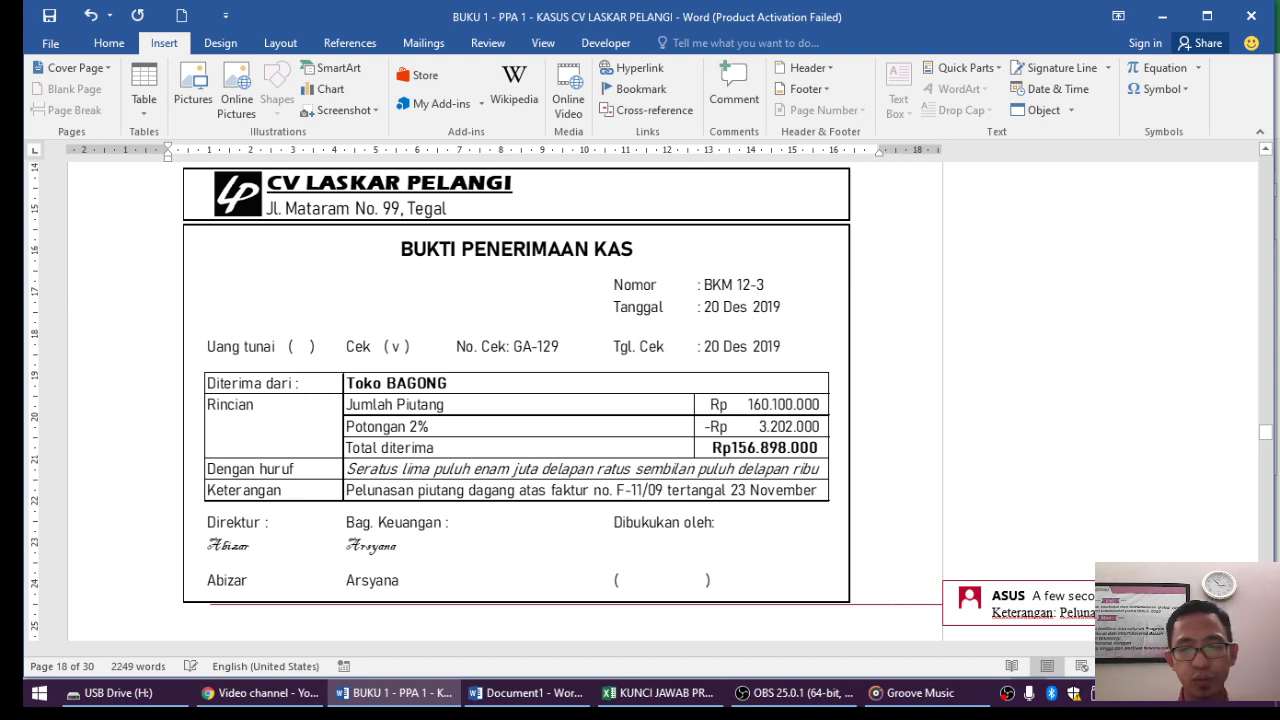
text(dagang)
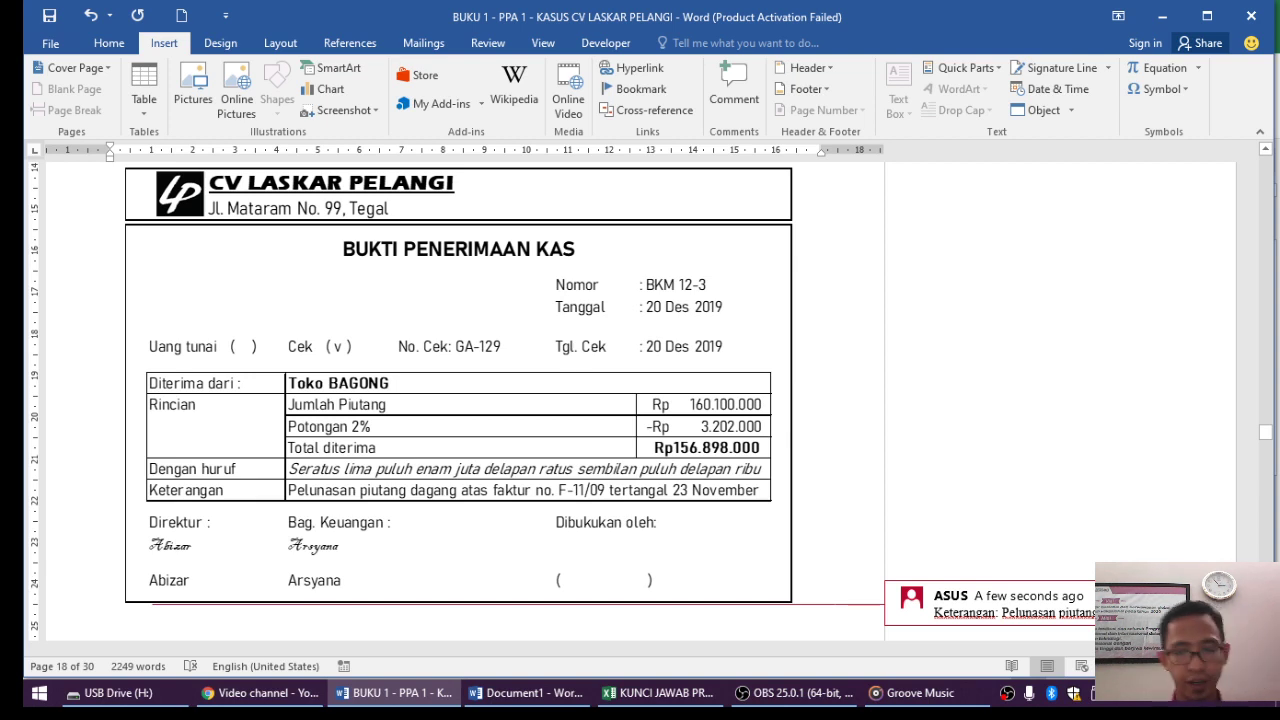
Continue the comment with the invoice reference and its date, "FLP 12/02 Tgl 10 De".
text(PL)
key(BackSpace)
key(BackSpace)
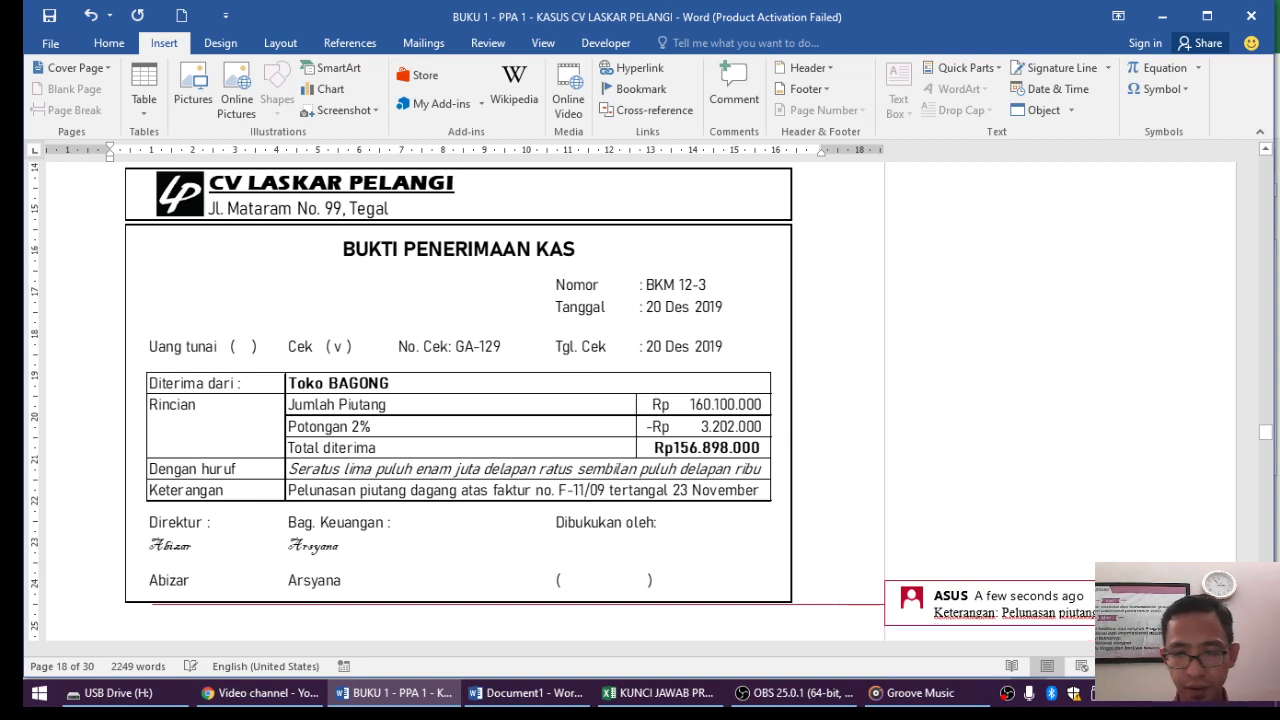
text(FP)
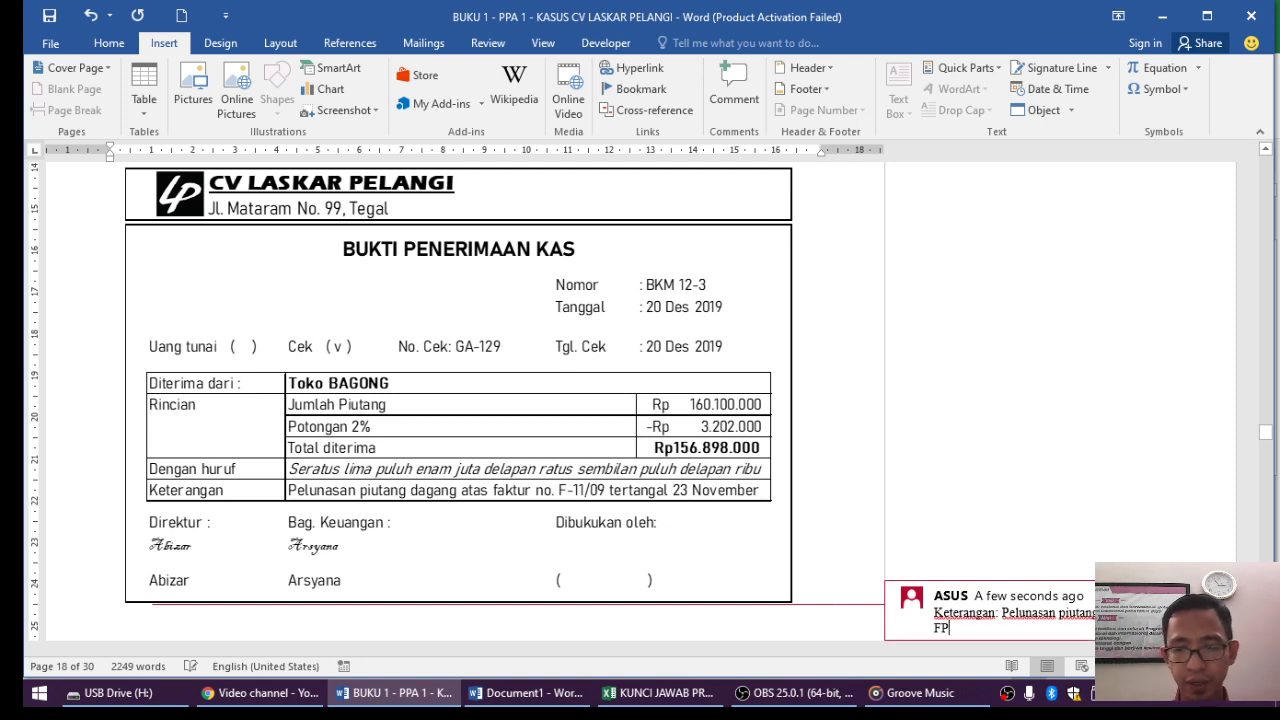
key(BackSpace)
text(LP)
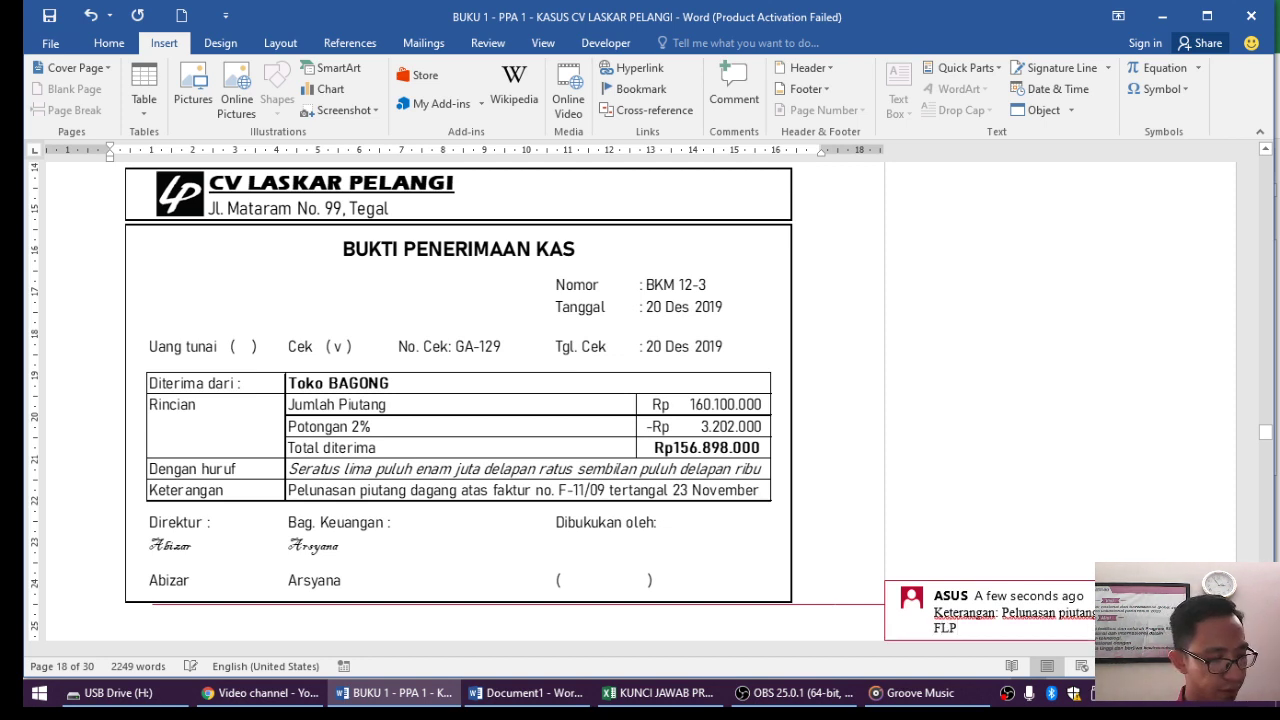
text( 12/0)
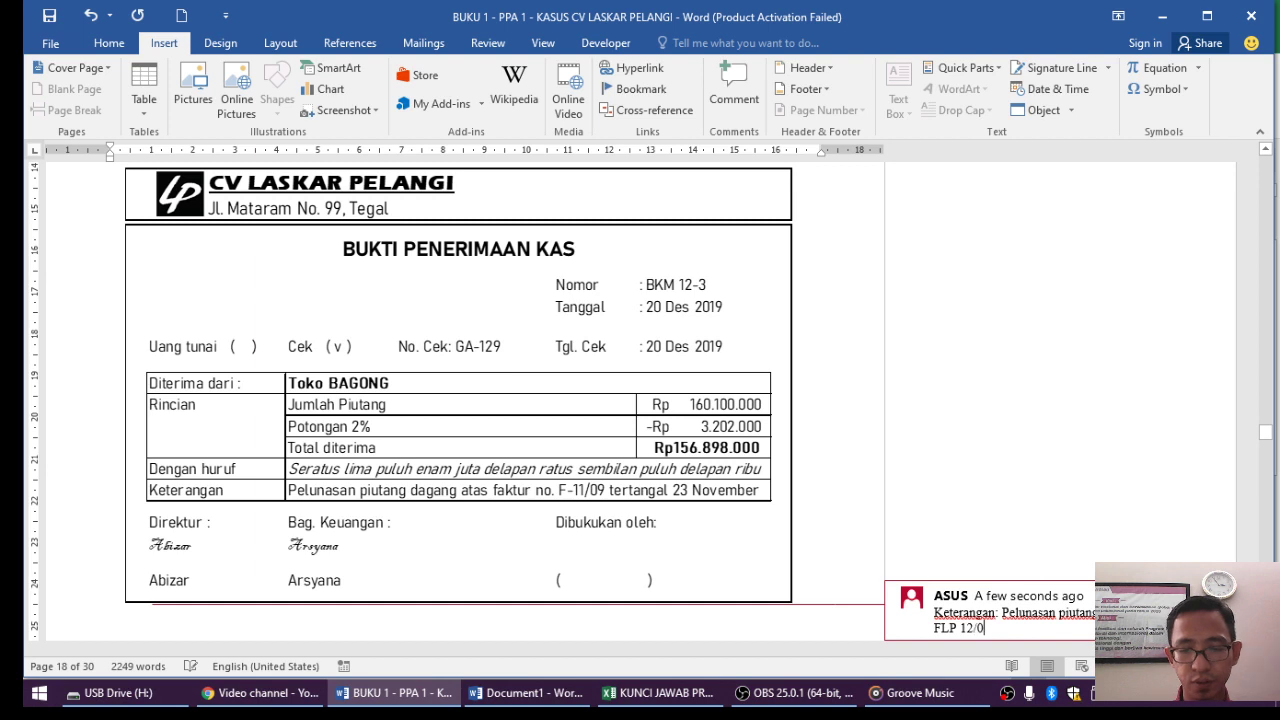
text(2 )
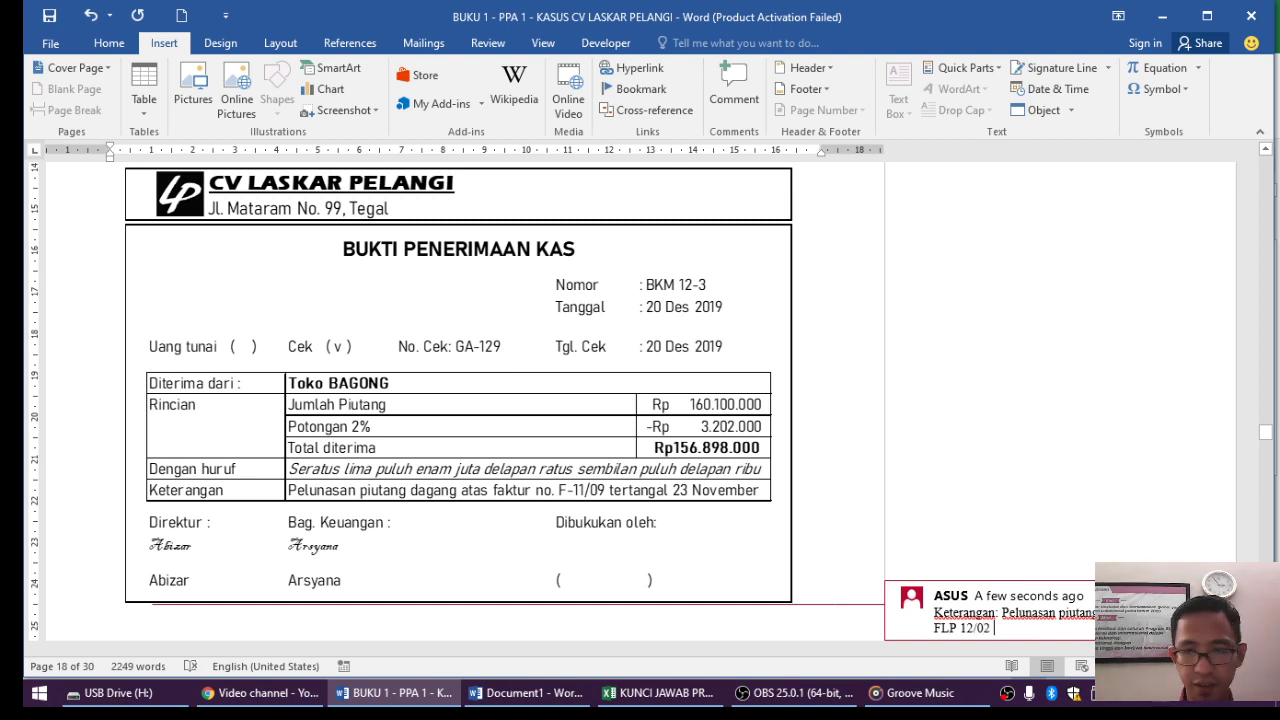
text(T)
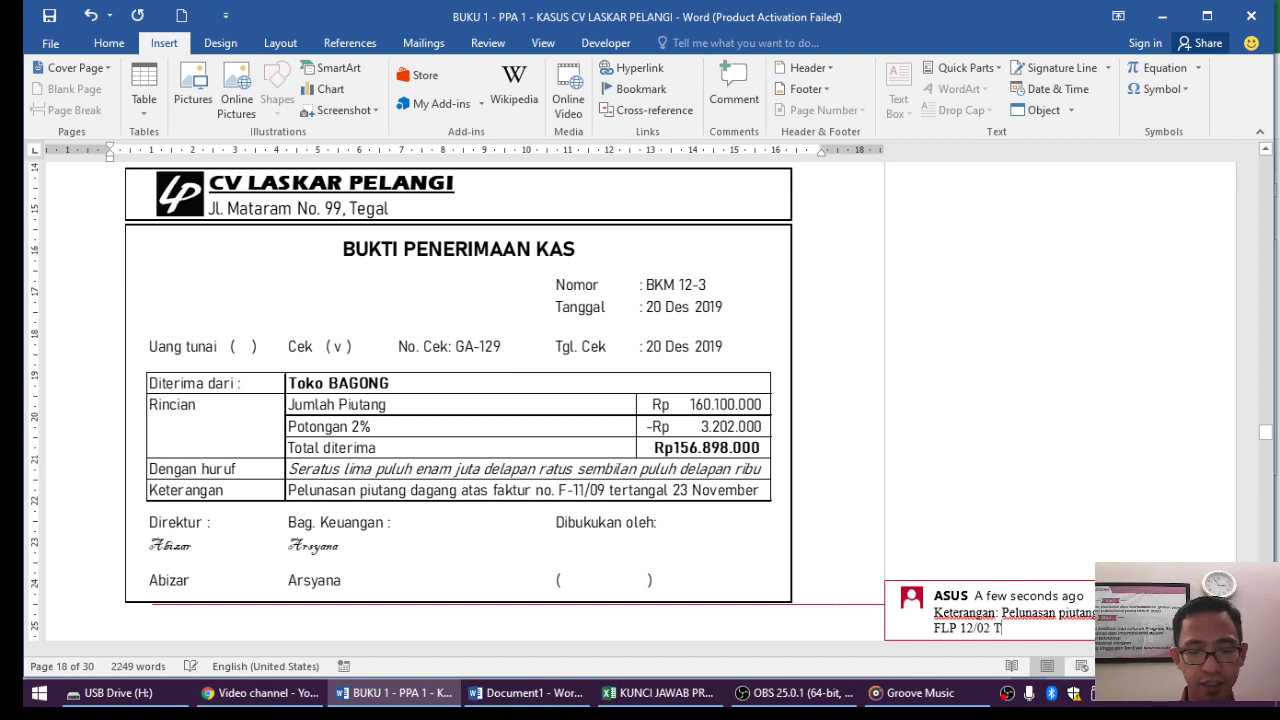
text(gl 10 De)
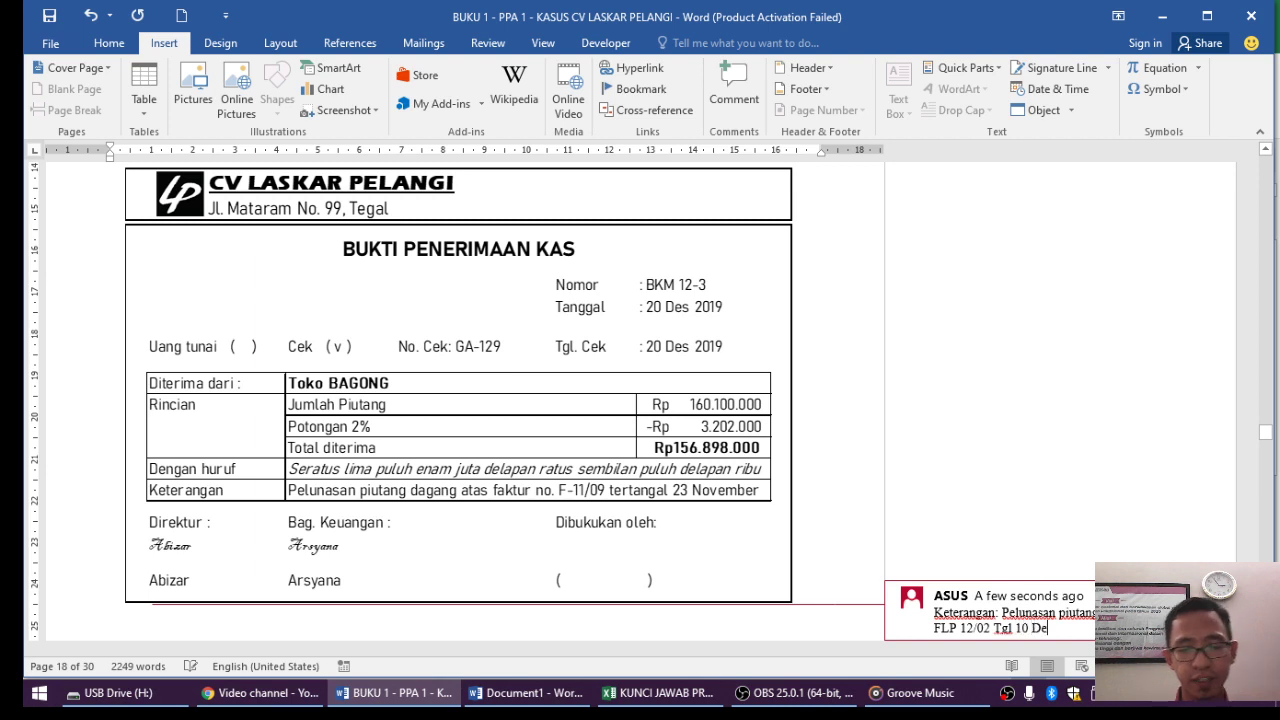